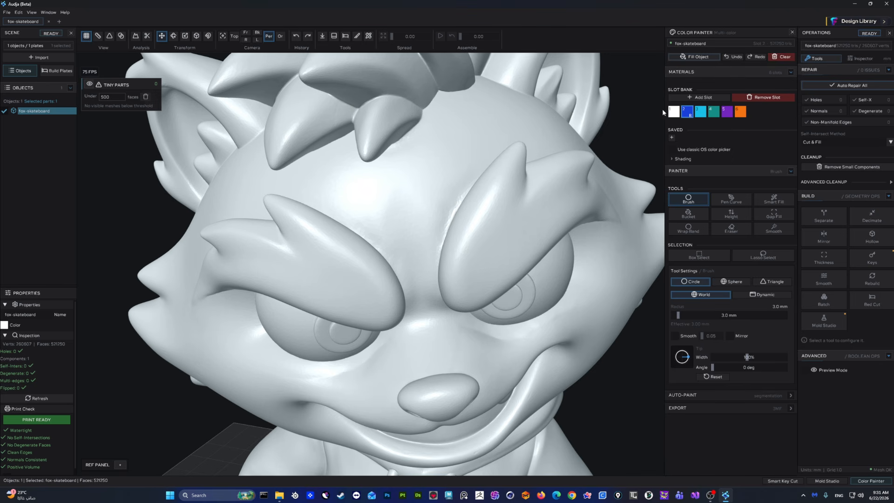
# - Fill the whole fox-skateboard object with purple from slot 5 and undo the fill
pyautogui.click(727, 112)
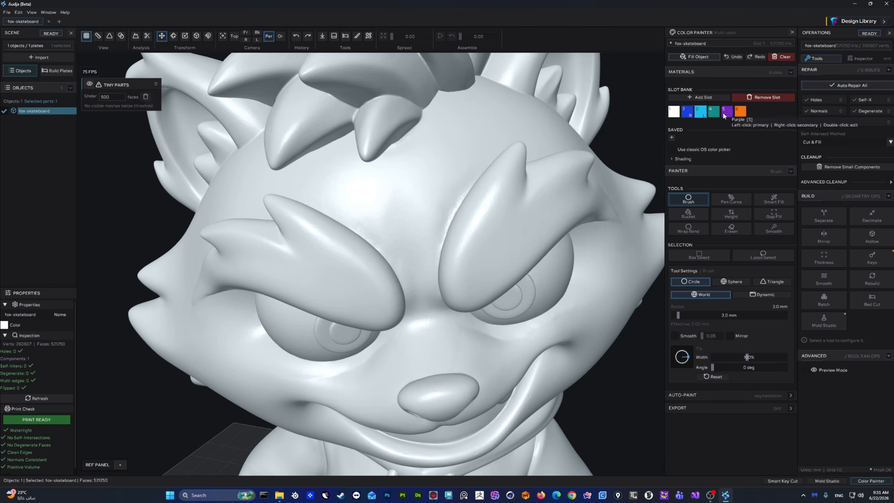
pyautogui.click(707, 57)
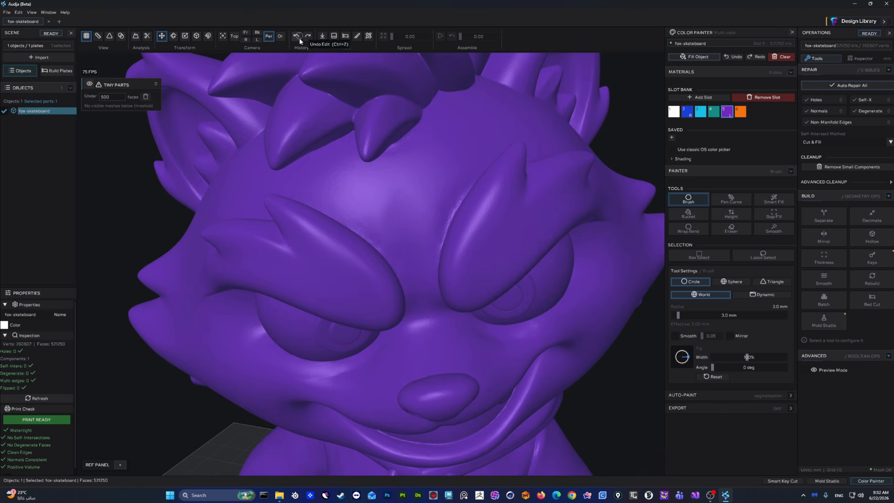
pyautogui.click(734, 57)
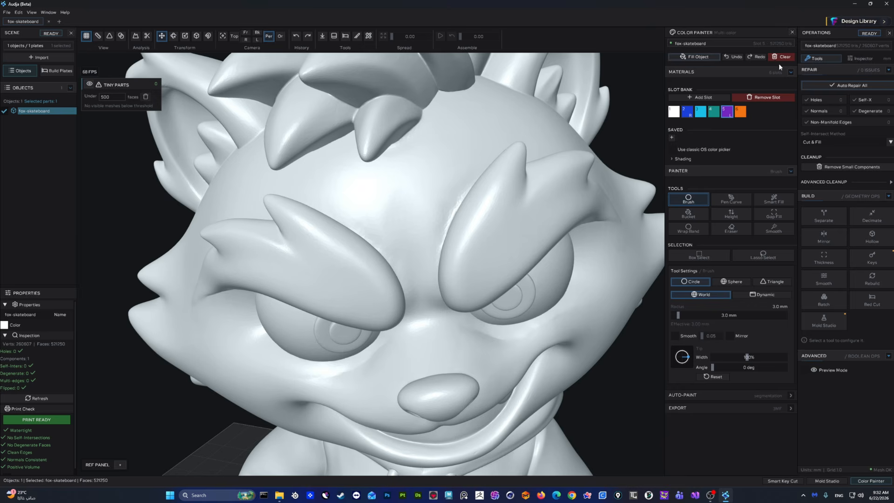
# - Fill the whole fox-skateboard object with blue from slot 2 and clear the paint
pyautogui.click(686, 112)
pyautogui.click(694, 57)
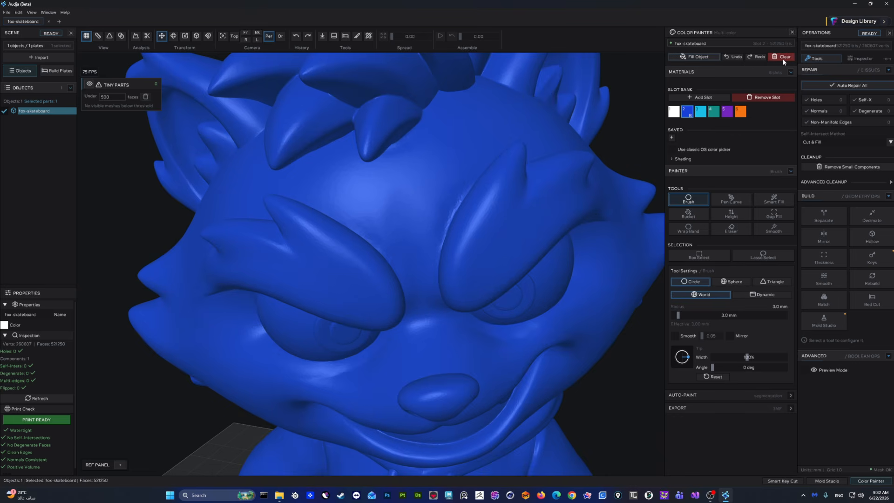
pyautogui.click(782, 57)
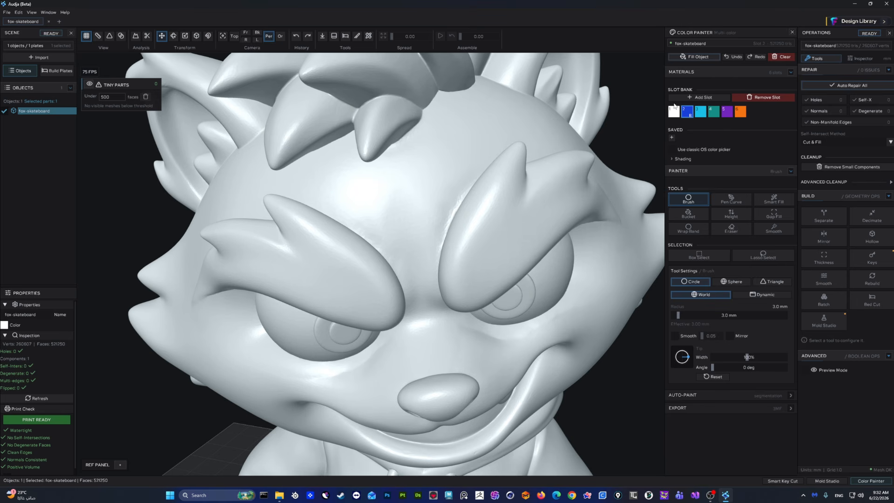
# - Add ten more color slots to the slot bank, up to slot 16
pyautogui.click(705, 96)
pyautogui.click(706, 96)
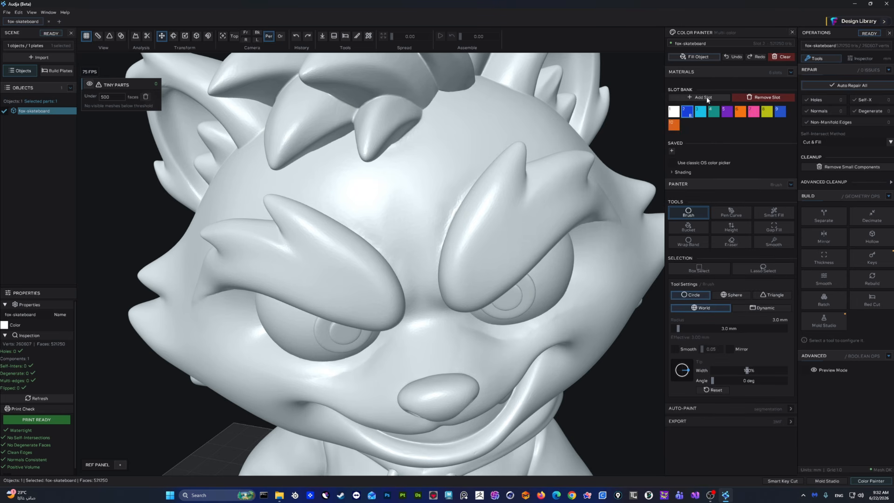
pyautogui.click(706, 96)
pyautogui.click(705, 96)
pyautogui.click(706, 97)
pyautogui.click(705, 96)
pyautogui.click(706, 97)
pyautogui.click(706, 96)
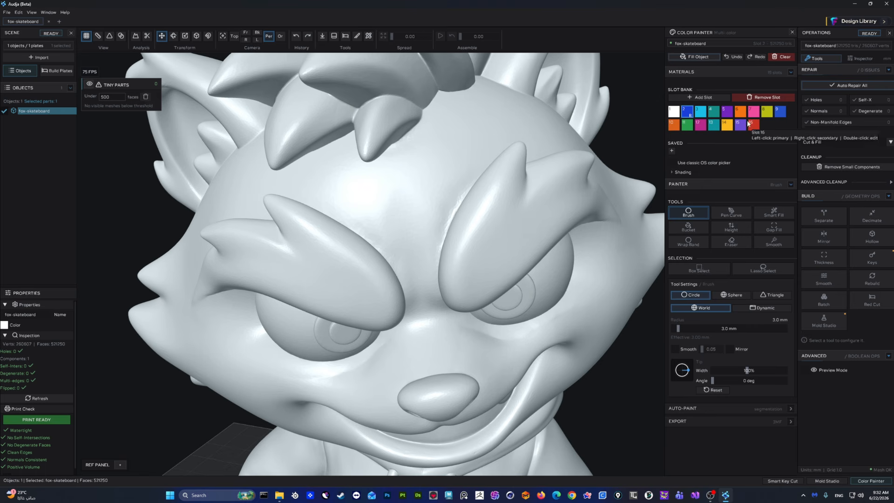
# - Remove ten color slots from the slot bank, leaving white, purple, orange, pink, yellow-green and blue
pyautogui.click(759, 98)
pyautogui.click(760, 98)
pyautogui.click(759, 98)
pyautogui.click(759, 98)
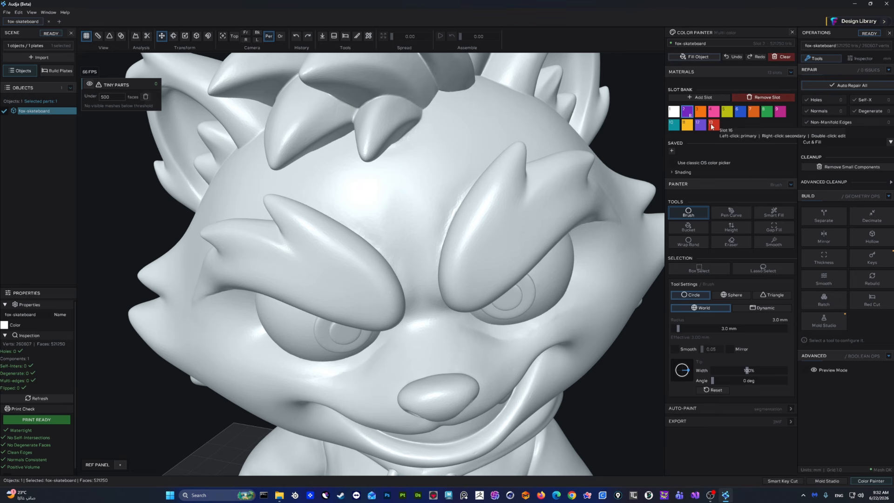
pyautogui.click(757, 98)
pyautogui.click(757, 97)
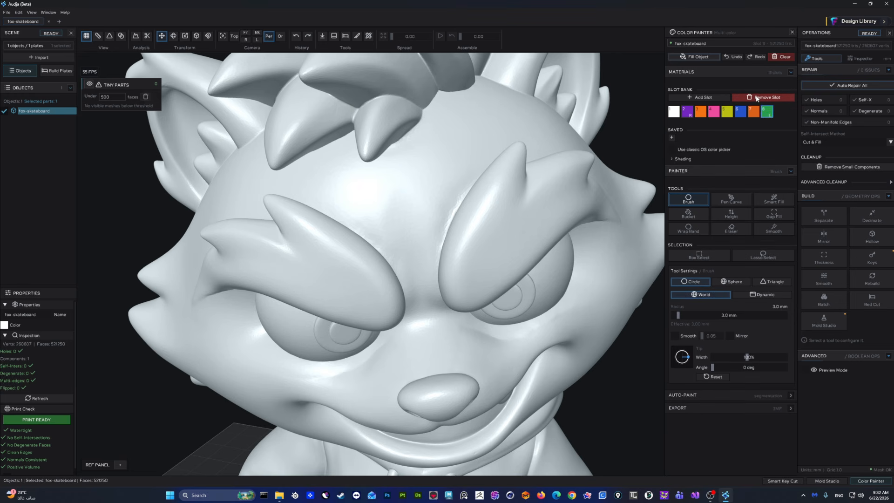
pyautogui.click(757, 97)
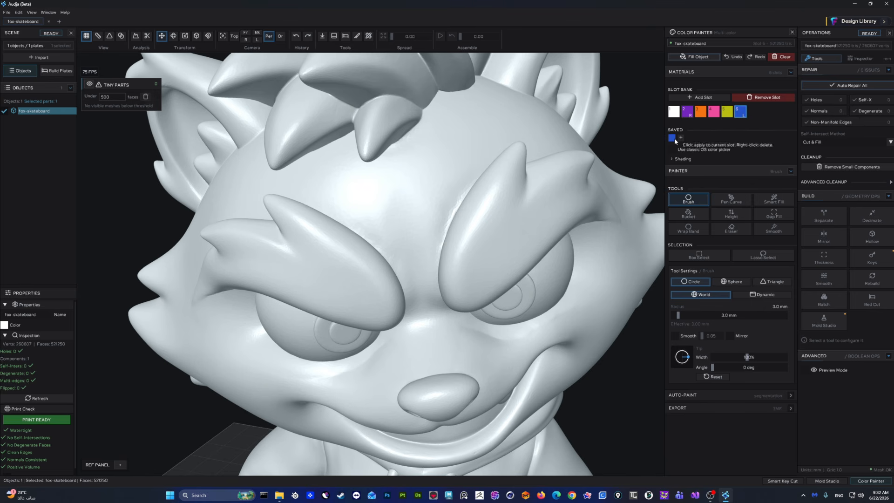
# - Store the yellow-green, pink and orange slot colors as saved swatches and delete all saved swatches
pyautogui.click(727, 112)
pyautogui.click(680, 137)
pyautogui.click(714, 112)
pyautogui.click(690, 137)
pyautogui.click(701, 112)
pyautogui.click(699, 137)
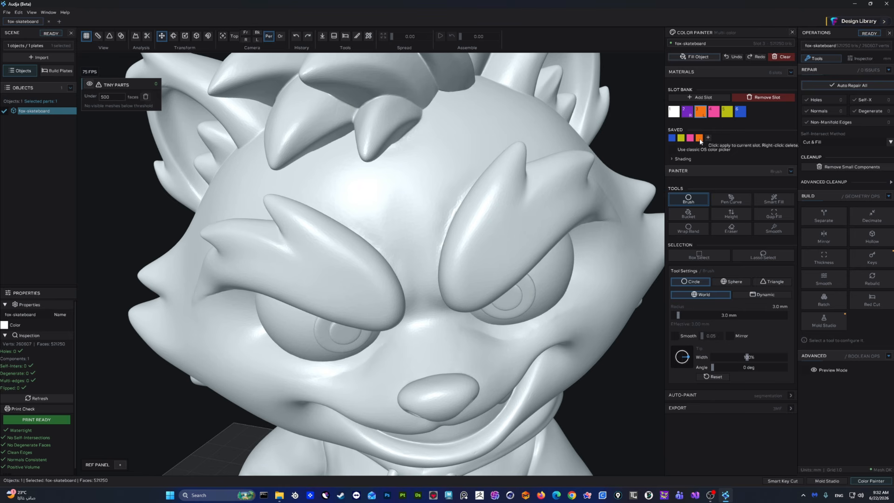
pyautogui.rightClick(690, 138)
# - Change the color of slot 1, Base, to light pink with R 255, G 203, B 248
pyautogui.click(673, 113)
pyautogui.doubleClick(673, 112)
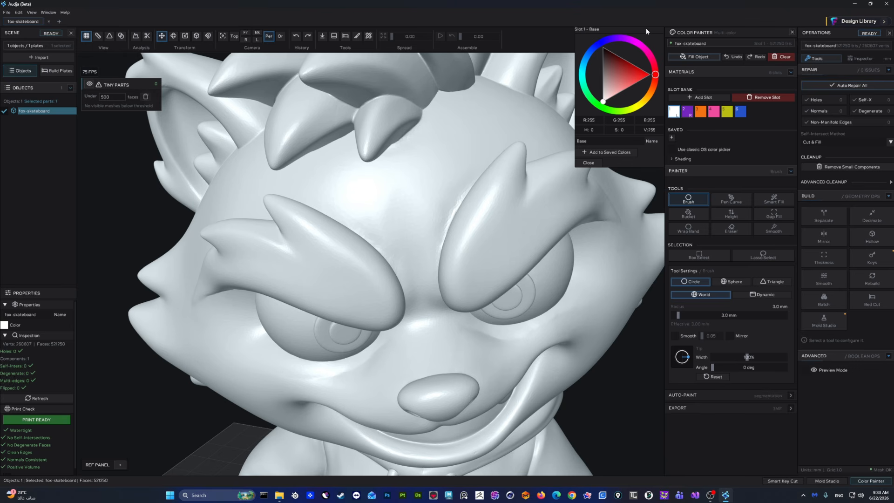
pyautogui.moveTo(646, 28)
pyautogui.mouseDown()
pyautogui.moveTo(462, 184)
pyautogui.moveTo(466, 191)
pyautogui.moveTo(569, 107)
pyautogui.moveTo(614, 29)
pyautogui.mouseUp()
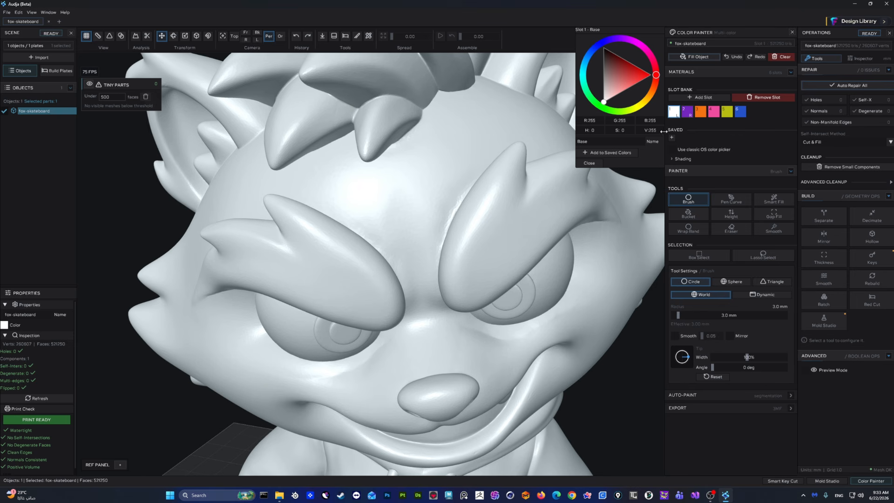
pyautogui.moveTo(618, 76)
pyautogui.mouseDown()
pyautogui.moveTo(639, 75)
pyautogui.moveTo(610, 63)
pyautogui.moveTo(641, 79)
pyautogui.moveTo(632, 94)
pyautogui.mouseUp()
pyautogui.click(642, 46)
pyautogui.click(626, 73)
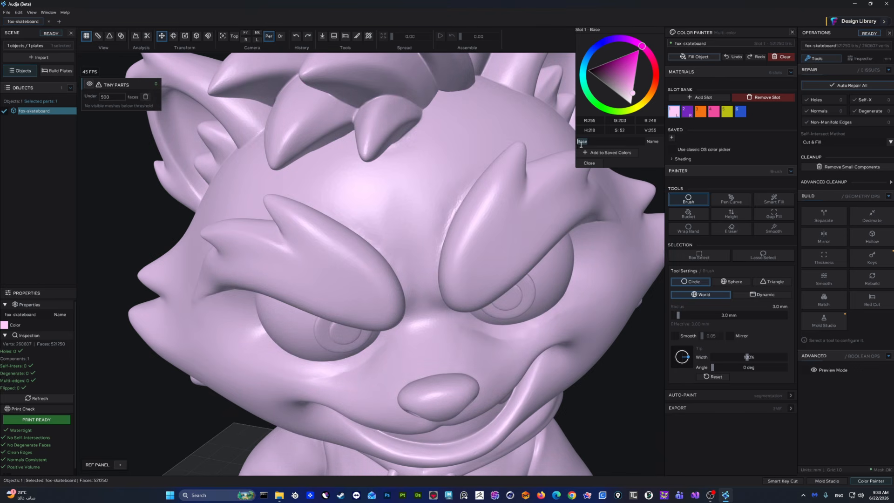
pyautogui.click(594, 167)
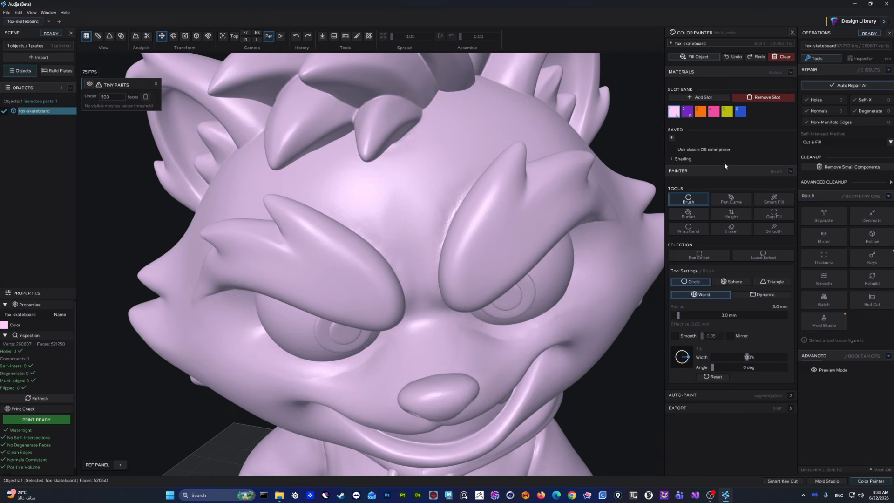
# - Enable the classic OS color picker, try a dark teal of Red 41, Green 114, Blue 141 for slot 1, and cancel it
pyautogui.click(672, 148)
pyautogui.doubleClick(671, 114)
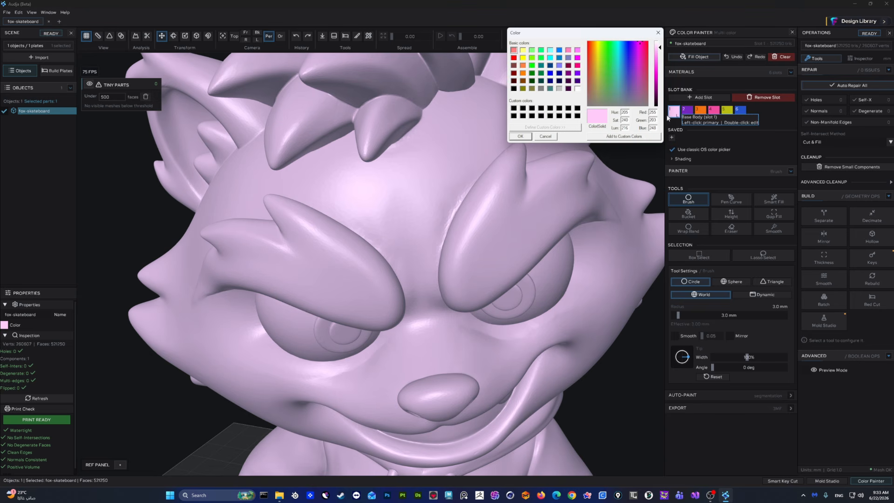
pyautogui.click(655, 67)
pyautogui.moveTo(626, 62)
pyautogui.mouseDown()
pyautogui.moveTo(591, 66)
pyautogui.moveTo(617, 59)
pyautogui.moveTo(592, 81)
pyautogui.moveTo(636, 87)
pyautogui.mouseUp()
pyautogui.click(660, 83)
pyautogui.moveTo(628, 46); pyautogui.dragTo(620, 71)
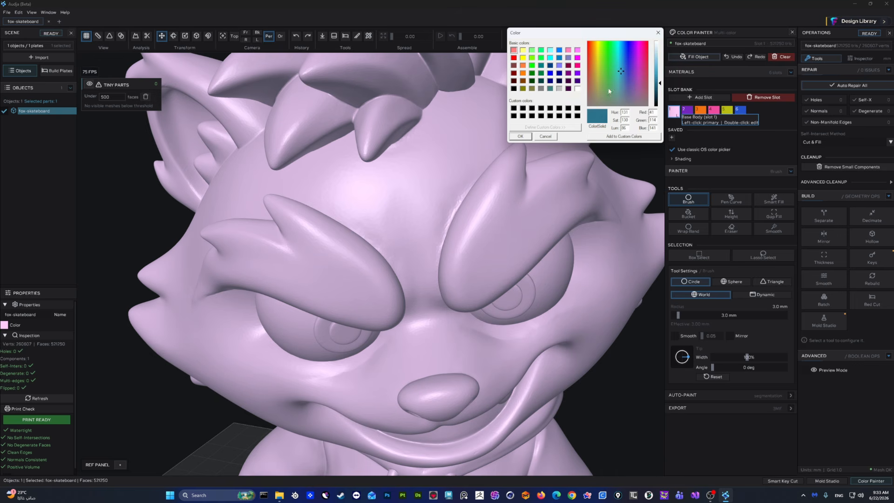
pyautogui.click(545, 137)
# - Turn the classic OS color picker back off and check that slot 1 opens in the built-in color wheel
pyautogui.click(672, 149)
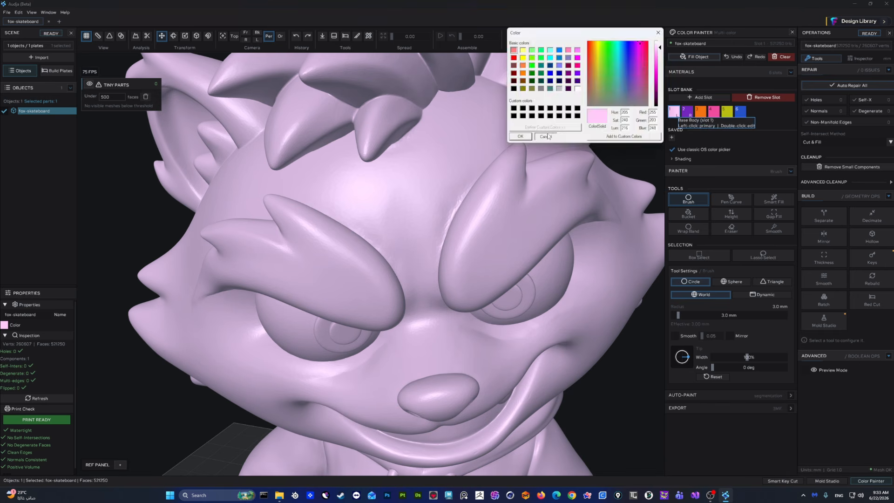
pyautogui.click(545, 136)
pyautogui.click(672, 150)
pyautogui.doubleClick(674, 110)
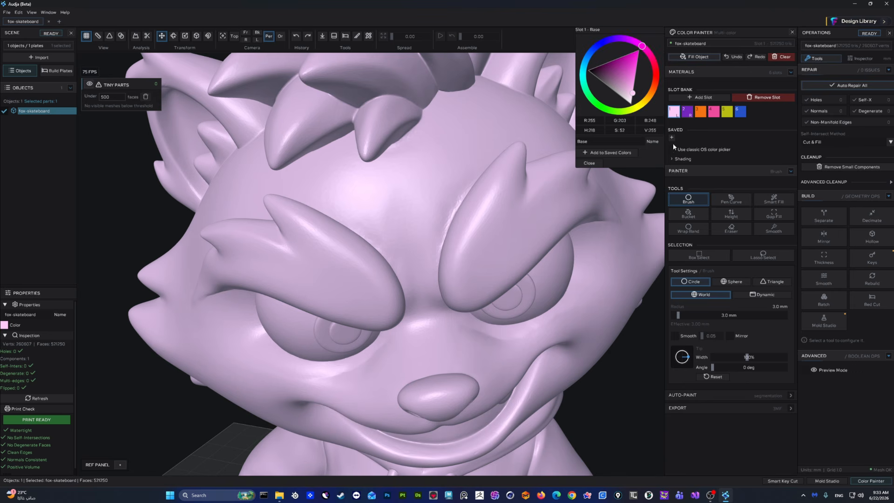
pyautogui.click(699, 134)
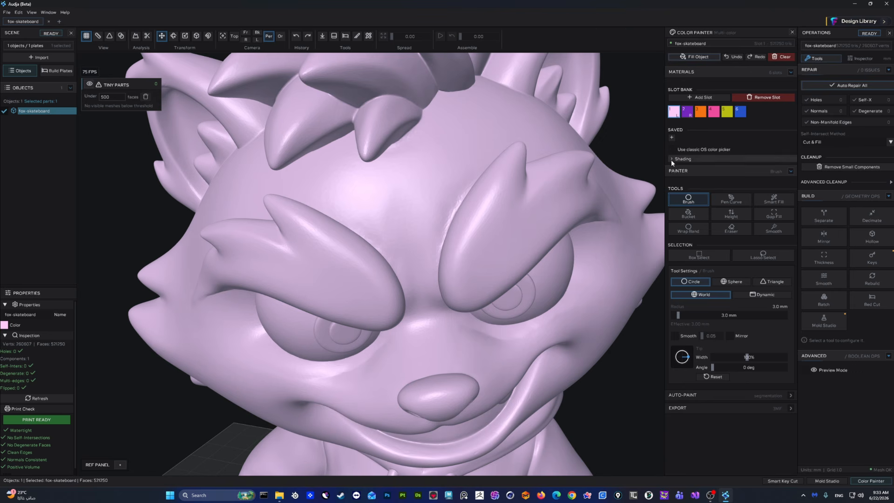
# - Set the color of slot 1, Base, to a neutral off-white with saturation 0 and value 243
pyautogui.scroll(-5, 486, 200)
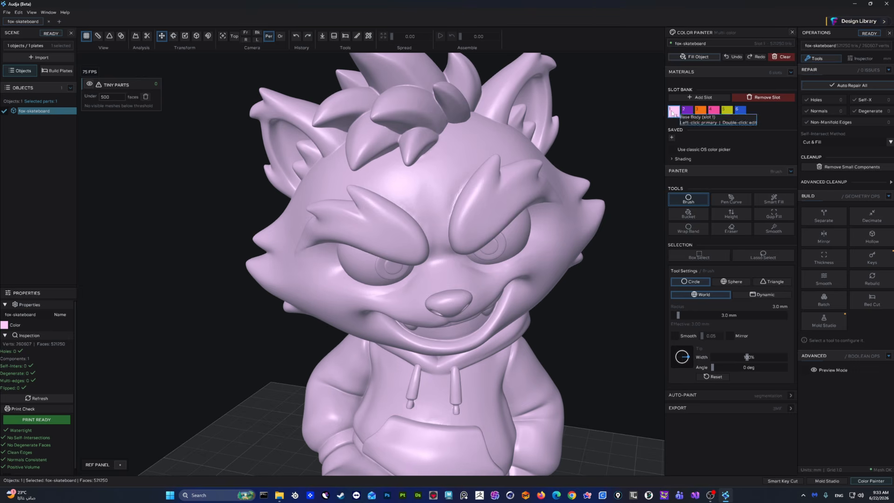
pyautogui.doubleClick(674, 110)
pyautogui.click(617, 90)
pyautogui.moveTo(610, 99); pyautogui.dragTo(619, 119)
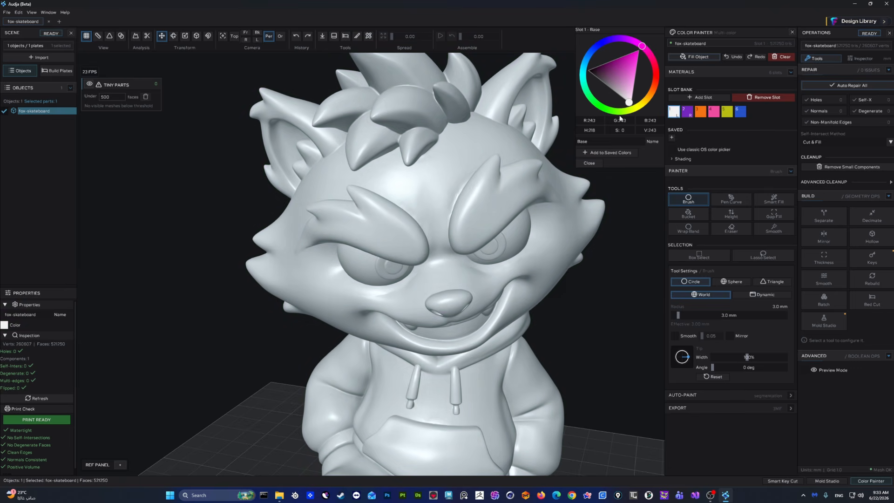
pyautogui.click(731, 137)
# - Set the Base material's Highlight shading to 0.00 and inspect the effect up close on the fox's face
pyautogui.moveTo(535, 190); pyautogui.dragTo(541, 186, button='middle')
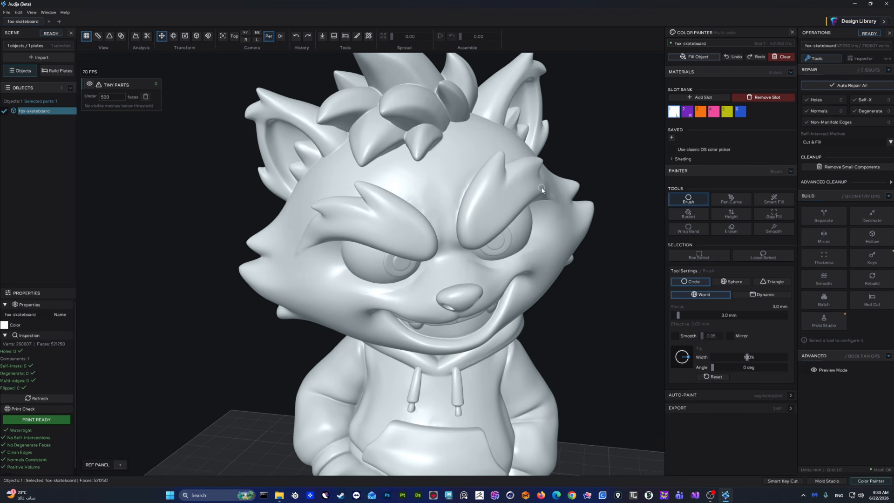
pyautogui.click(681, 159)
pyautogui.scroll(-5, 563, 210)
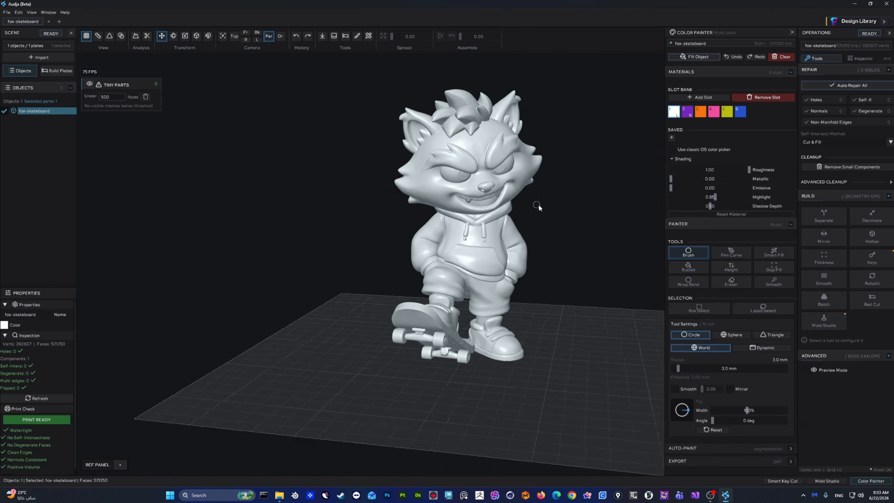
pyautogui.scroll(4, 521, 212)
pyautogui.moveTo(520, 210); pyautogui.dragTo(462, 186, button='middle')
pyautogui.scroll(2, 453, 203)
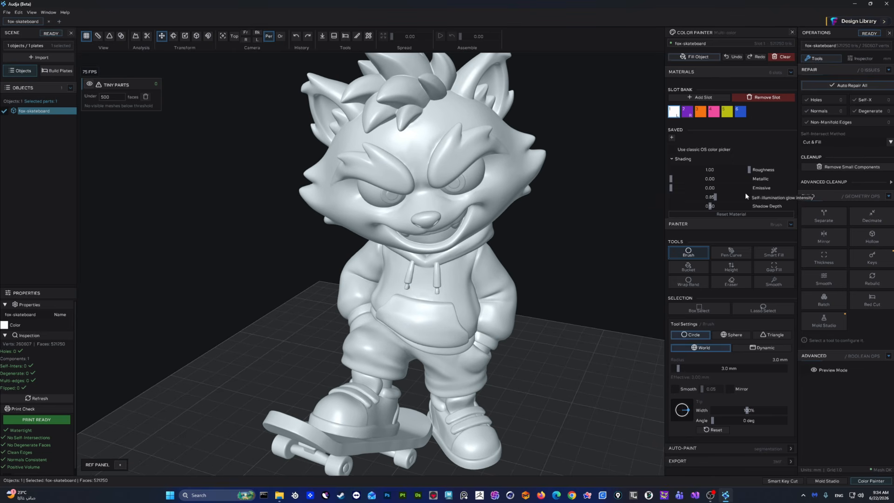
pyautogui.moveTo(715, 197); pyautogui.dragTo(666, 204)
pyautogui.scroll(10, 506, 224)
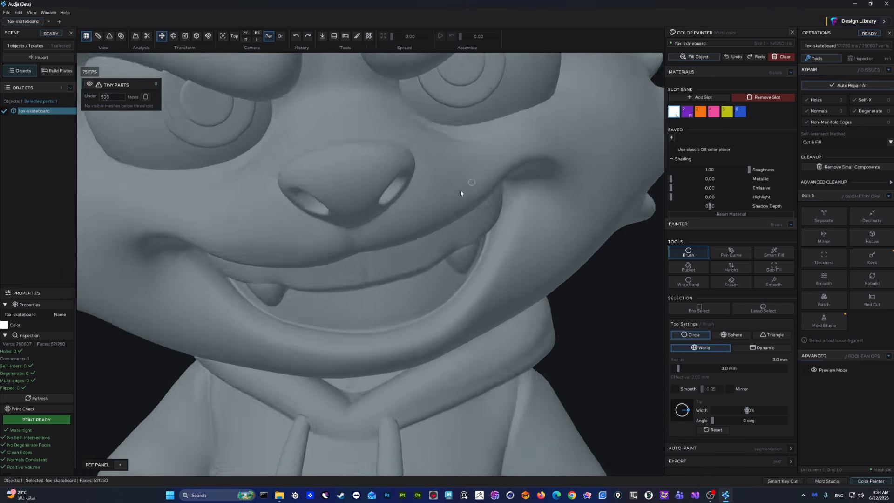
# - Set the Base material's Shadow Depth to 0.00 and inspect the shading on the whole figure
pyautogui.scroll(-12, 444, 204)
pyautogui.moveTo(443, 204); pyautogui.dragTo(445, 177, button='middle')
pyautogui.scroll(-3, 447, 211)
pyautogui.scroll(4, 409, 214)
pyautogui.scroll(-3, 411, 215)
pyautogui.scroll(3, 446, 201)
pyautogui.moveTo(710, 206)
pyautogui.mouseDown()
pyautogui.moveTo(727, 208)
pyautogui.moveTo(641, 209)
pyautogui.moveTo(678, 192)
pyautogui.mouseUp()
pyautogui.moveTo(463, 230)
pyautogui.mouseDown(button='middle')
pyautogui.moveTo(519, 218)
pyautogui.moveTo(469, 223)
pyautogui.mouseUp(button='middle')
# - Raise the Base material's Metallic value to 0.73, lower its Roughness, and inspect the figure
pyautogui.moveTo(678, 189); pyautogui.dragTo(728, 184)
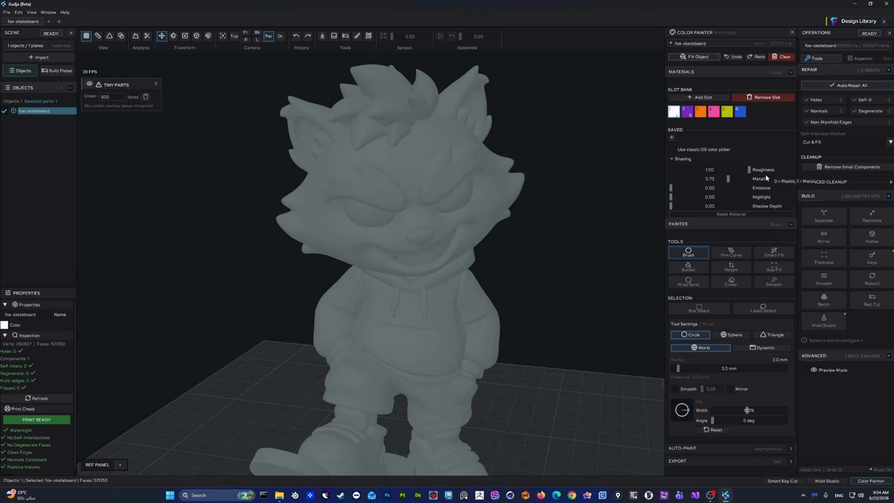
pyautogui.moveTo(748, 170); pyautogui.dragTo(728, 209)
pyautogui.scroll(5, 421, 260)
pyautogui.moveTo(421, 260); pyautogui.dragTo(467, 224, button='middle')
pyautogui.scroll(-6, 446, 237)
pyautogui.scroll(4, 485, 231)
pyautogui.scroll(-3, 453, 215)
# - Reset the Base material to its default shading and collapse the shading settings
pyautogui.click(736, 214)
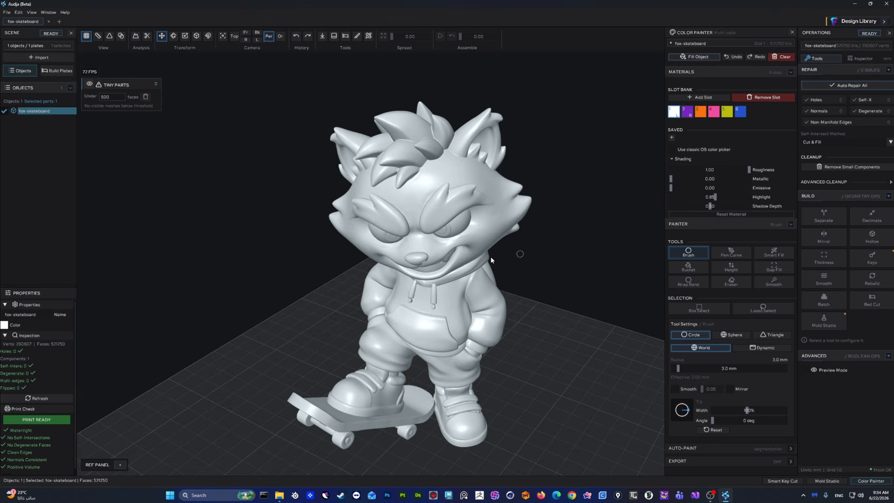
pyautogui.scroll(6, 446, 219)
pyautogui.moveTo(443, 203); pyautogui.dragTo(440, 216, button='middle')
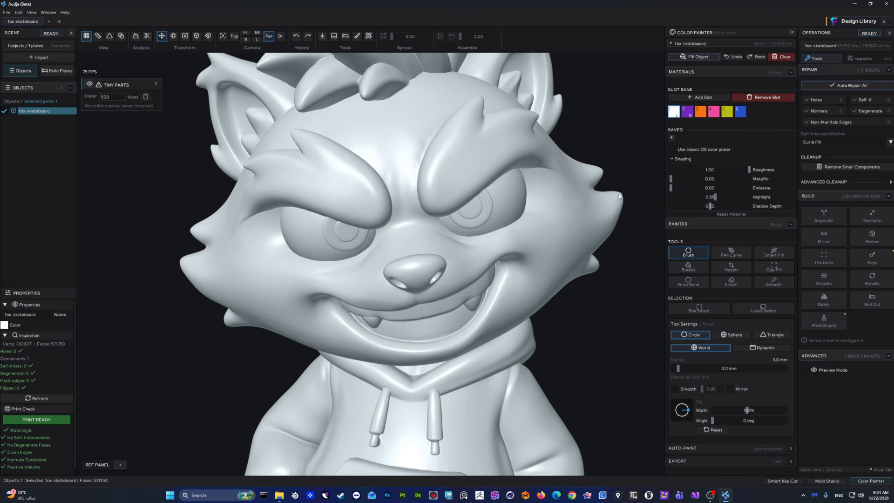
pyautogui.click(681, 159)
# - Brush purple from slot 2 onto the side of the fox's forehead beside the eyebrow, using a 1.3 mm circle brush radius
pyautogui.moveTo(466, 261); pyautogui.dragTo(460, 307, button='middle')
pyautogui.scroll(1, 460, 307)
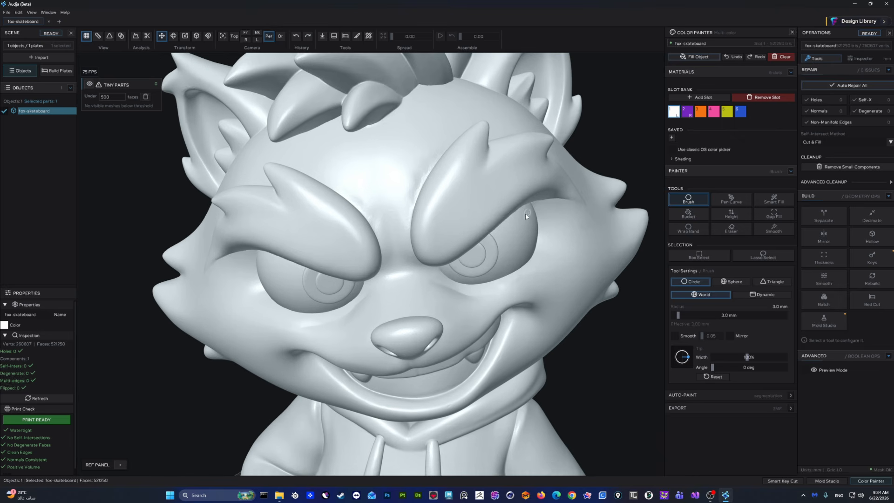
pyautogui.moveTo(526, 216); pyautogui.dragTo(494, 254, button='middle')
pyautogui.scroll(3, 494, 255)
pyautogui.moveTo(497, 199); pyautogui.dragTo(438, 222, button='middle')
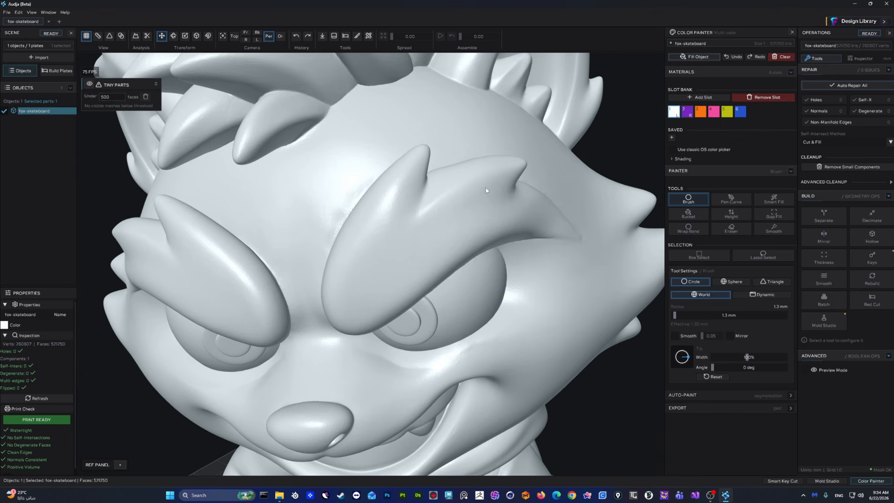
pyautogui.click(689, 117)
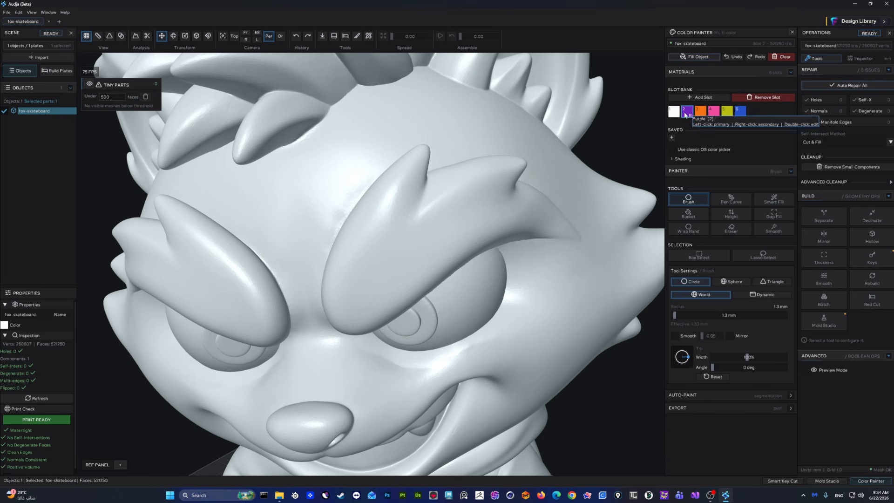
pyautogui.moveTo(554, 195); pyautogui.dragTo(607, 171, button='middle')
pyautogui.scroll(-2, 607, 171)
pyautogui.moveTo(522, 171)
pyautogui.mouseDown(button='middle')
pyautogui.moveTo(432, 189)
pyautogui.moveTo(423, 264)
pyautogui.moveTo(454, 266)
pyautogui.mouseUp(button='middle')
pyautogui.scroll(4, 439, 185)
pyautogui.scroll(4, 429, 263)
pyautogui.moveTo(499, 200)
pyautogui.mouseDown()
pyautogui.moveTo(459, 193)
pyautogui.moveTo(442, 240)
pyautogui.moveTo(493, 309)
pyautogui.moveTo(494, 228)
pyautogui.moveTo(449, 288)
pyautogui.moveTo(399, 232)
pyautogui.moveTo(409, 293)
pyautogui.moveTo(480, 303)
pyautogui.mouseUp()
pyautogui.moveTo(479, 302); pyautogui.dragTo(405, 181, button='middle')
# - Widen the purple patch on the forehead with more brush strokes and display the mesh wireframe over it
pyautogui.moveTo(420, 151); pyautogui.dragTo(478, 177)
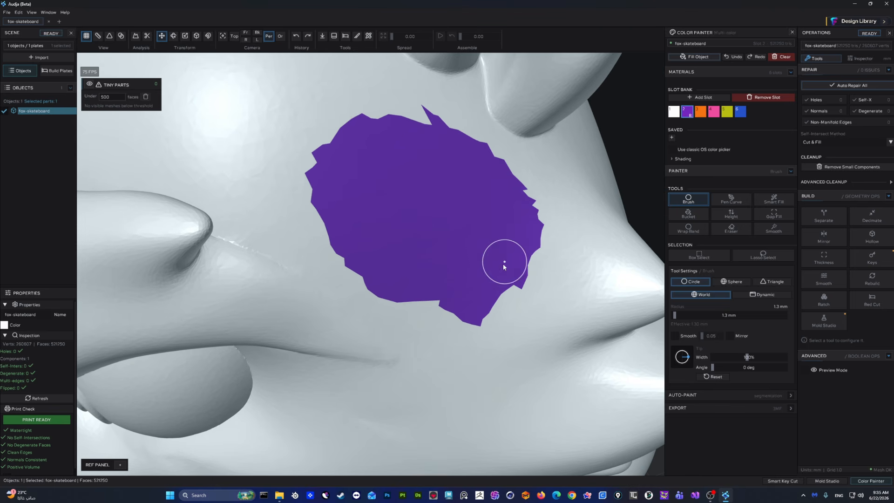
pyautogui.moveTo(405, 282); pyautogui.dragTo(463, 293)
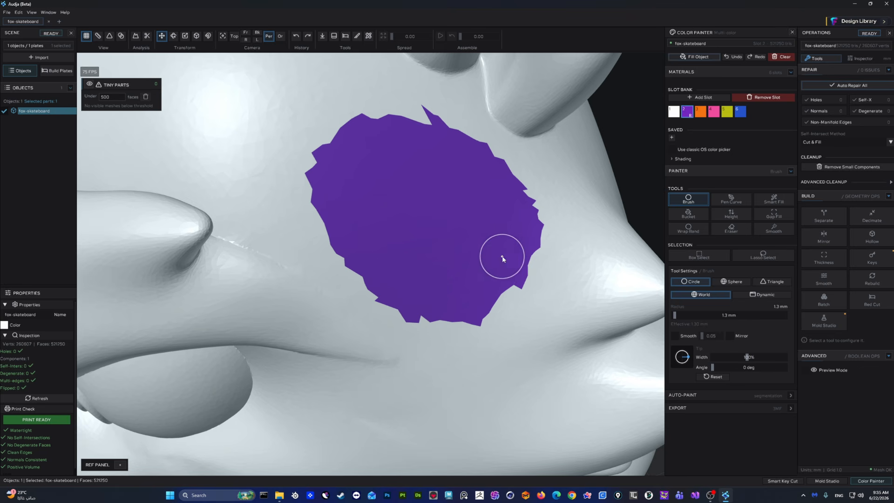
pyautogui.click(109, 36)
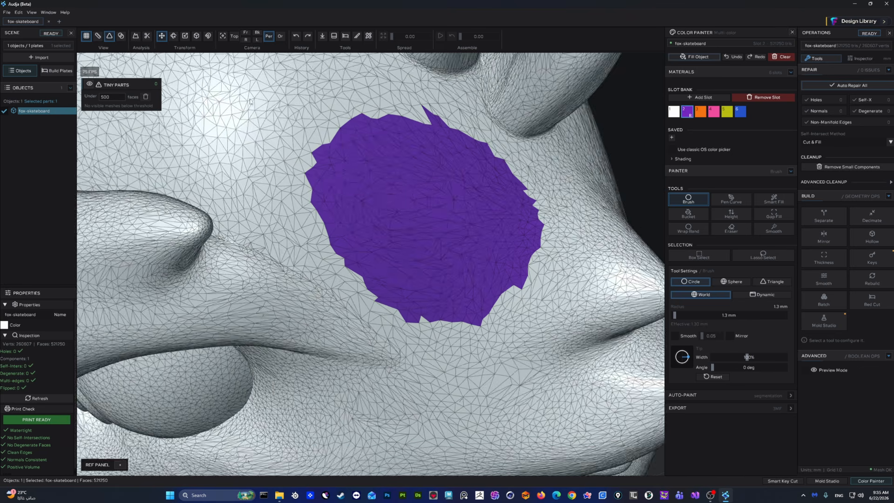
# - Brush more purple across the forehead patch, starting from its jagged rim on the eyebrow side
pyautogui.scroll(5, 425, 205)
pyautogui.scroll(4, 396, 198)
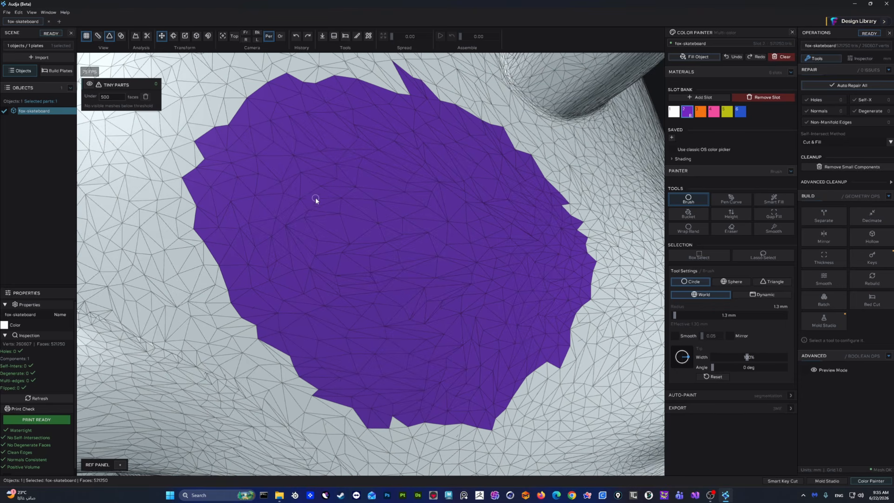
pyautogui.moveTo(200, 171)
pyautogui.mouseDown()
pyautogui.moveTo(233, 181)
pyautogui.moveTo(258, 139)
pyautogui.moveTo(231, 149)
pyautogui.moveTo(251, 139)
pyautogui.moveTo(242, 133)
pyautogui.moveTo(281, 120)
pyautogui.moveTo(377, 112)
pyautogui.moveTo(476, 230)
pyautogui.mouseUp()
pyautogui.moveTo(497, 242); pyautogui.dragTo(510, 167, button='middle')
pyautogui.moveTo(320, 208); pyautogui.dragTo(335, 248)
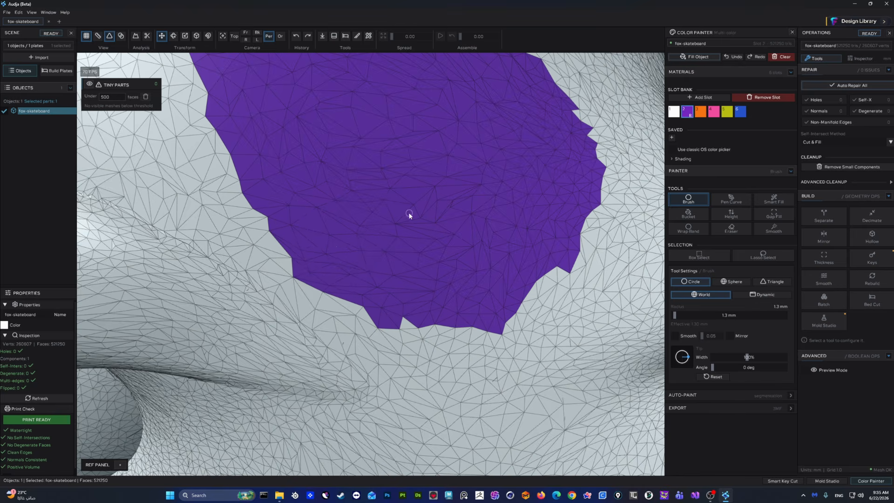
# - Examine the purple patch's border against the mesh triangles from several angles
pyautogui.moveTo(410, 215); pyautogui.dragTo(395, 288, button='middle')
pyautogui.moveTo(395, 288)
pyautogui.mouseDown(button='right')
pyautogui.moveTo(369, 254)
pyautogui.moveTo(325, 252)
pyautogui.moveTo(369, 258)
pyautogui.moveTo(374, 218)
pyautogui.mouseUp(button='right')
pyautogui.moveTo(374, 218); pyautogui.dragTo(386, 256, button='middle')
pyautogui.scroll(-3, 390, 230)
pyautogui.scroll(-4, 396, 229)
pyautogui.moveTo(397, 229); pyautogui.dragTo(388, 160, button='right')
pyautogui.scroll(3, 450, 215)
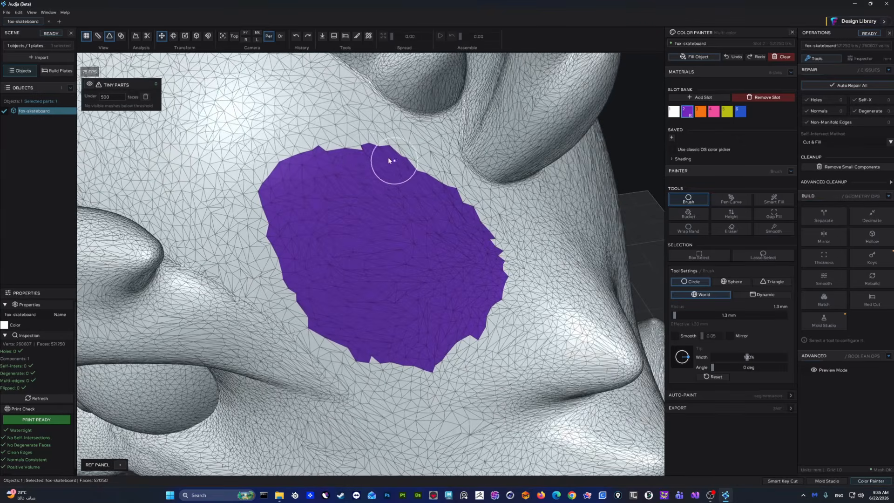
pyautogui.moveTo(287, 220); pyautogui.dragTo(293, 215, button='right')
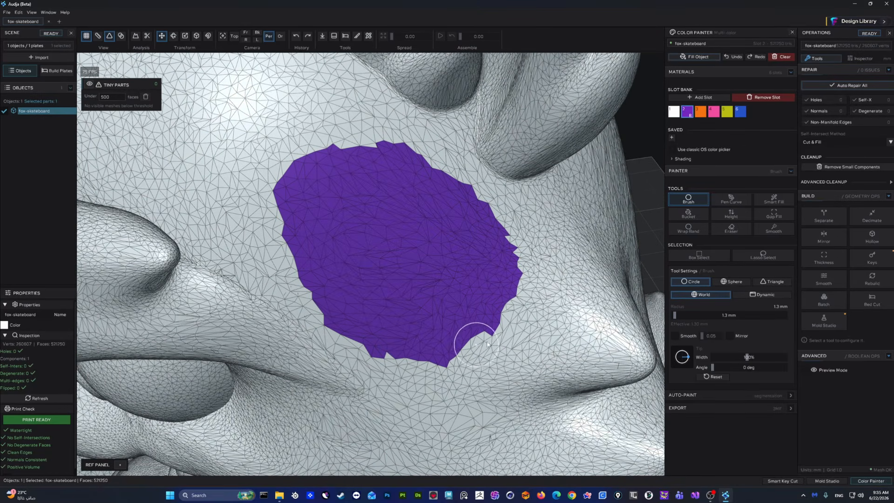
pyautogui.moveTo(461, 200); pyautogui.dragTo(411, 183, button='right')
pyautogui.moveTo(403, 186); pyautogui.dragTo(391, 152, button='middle')
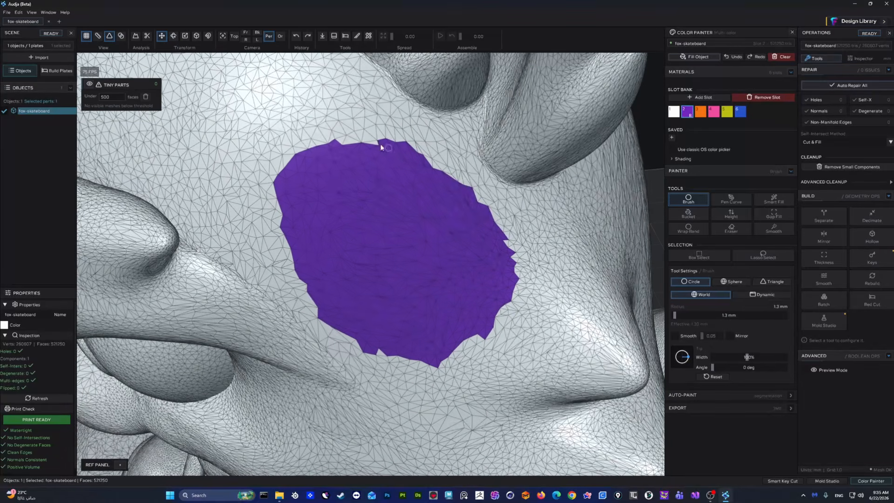
pyautogui.moveTo(439, 239); pyautogui.dragTo(434, 200, button='middle')
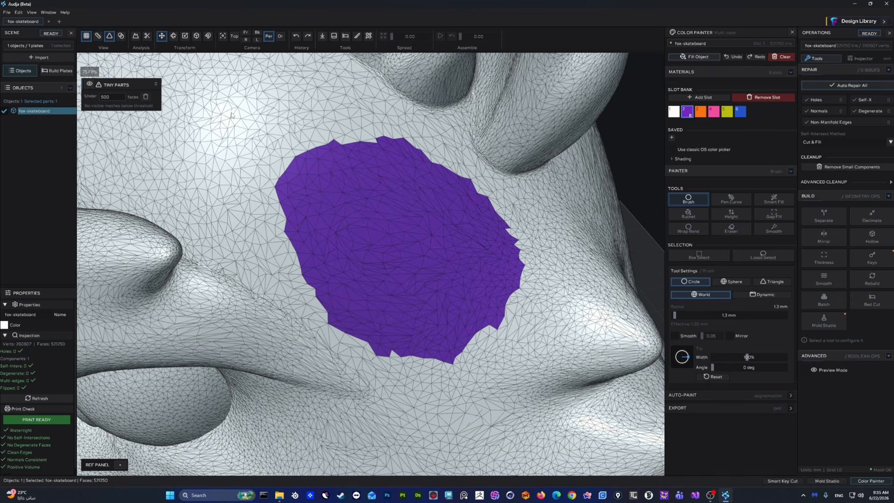
# - Clear the paint from the model and enable Smooth at 0.05 for the brush, with the wireframe overlay hidden
pyautogui.click(780, 57)
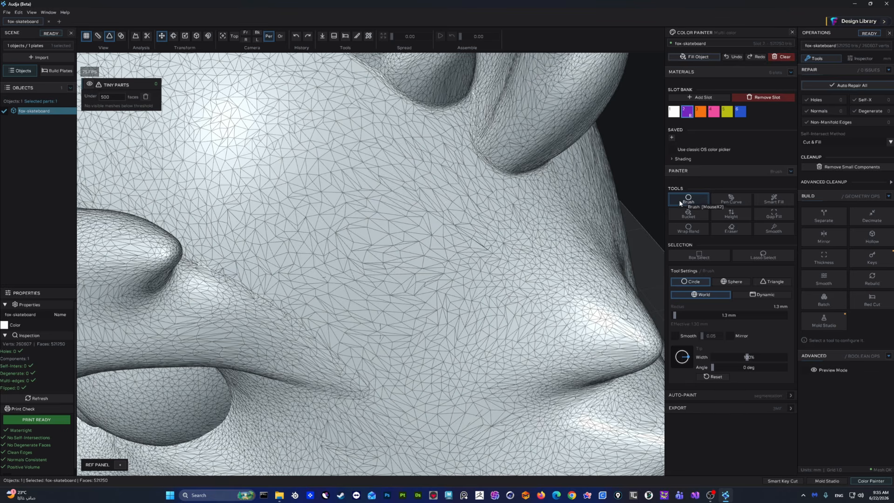
pyautogui.click(675, 336)
pyautogui.scroll(3, 424, 240)
pyautogui.click(110, 35)
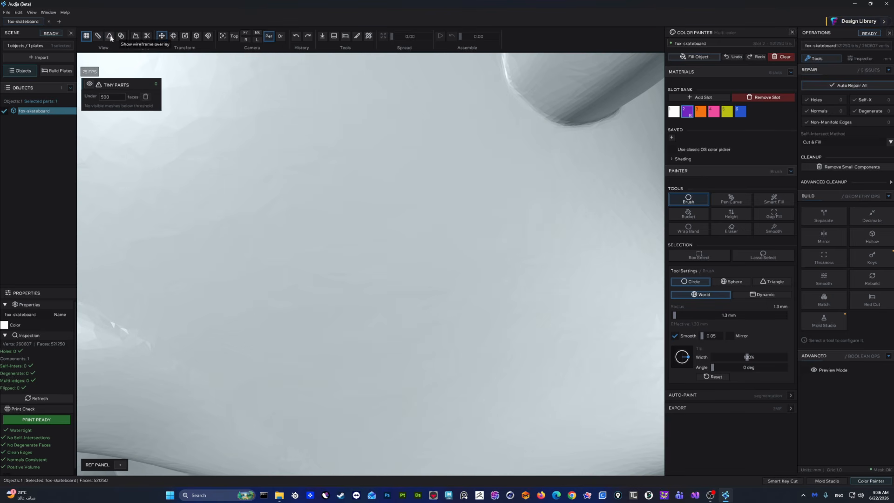
# - Brush smoothed purple strokes across the forehead, eyebrow and cheek with the 1.3 mm circle brush
pyautogui.moveTo(431, 205)
pyautogui.mouseDown()
pyautogui.moveTo(398, 222)
pyautogui.moveTo(371, 278)
pyautogui.moveTo(379, 356)
pyautogui.mouseUp()
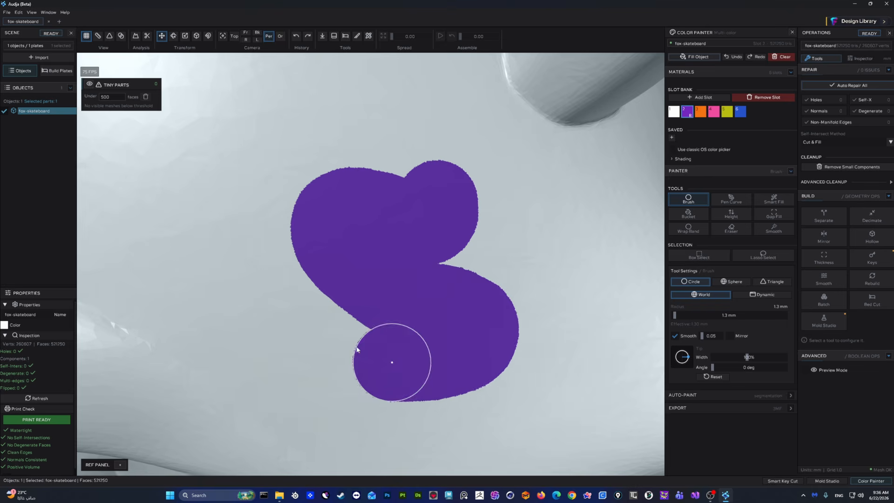
pyautogui.scroll(-5, 380, 356)
pyautogui.moveTo(378, 162)
pyautogui.mouseDown()
pyautogui.moveTo(354, 139)
pyautogui.moveTo(379, 214)
pyautogui.moveTo(385, 313)
pyautogui.moveTo(374, 288)
pyautogui.mouseUp()
pyautogui.moveTo(526, 228)
pyautogui.mouseDown()
pyautogui.moveTo(523, 280)
pyautogui.moveTo(445, 312)
pyautogui.moveTo(474, 355)
pyautogui.moveTo(390, 372)
pyautogui.mouseUp()
pyautogui.moveTo(354, 347)
pyautogui.mouseDown()
pyautogui.moveTo(345, 295)
pyautogui.moveTo(313, 256)
pyautogui.moveTo(285, 175)
pyautogui.moveTo(252, 124)
pyautogui.mouseUp()
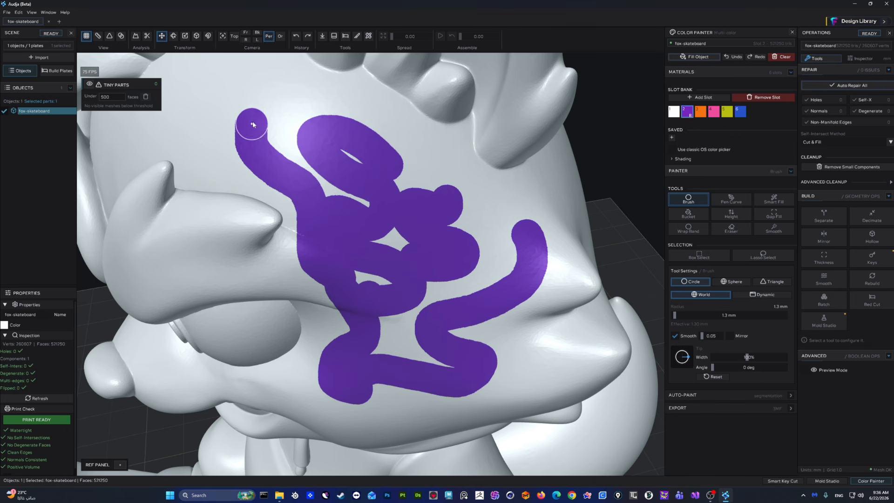
pyautogui.moveTo(268, 90)
pyautogui.mouseDown()
pyautogui.moveTo(345, 89)
pyautogui.moveTo(422, 149)
pyautogui.mouseUp()
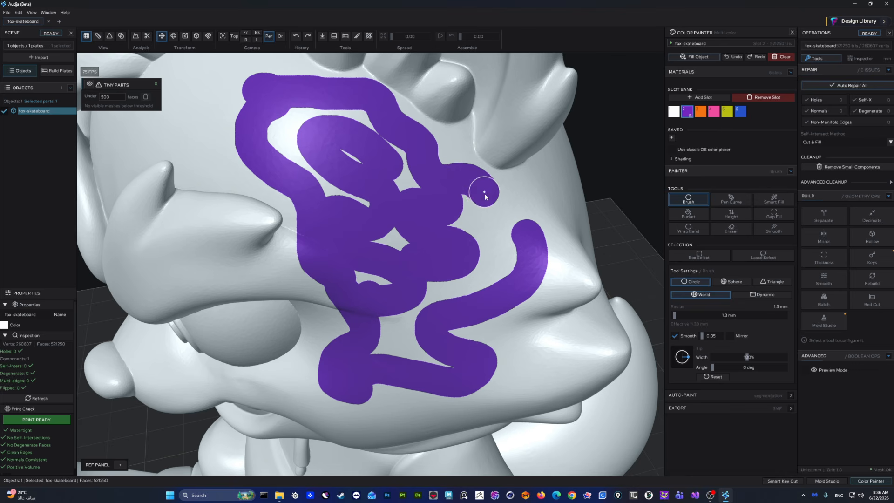
pyautogui.scroll(2, 539, 141)
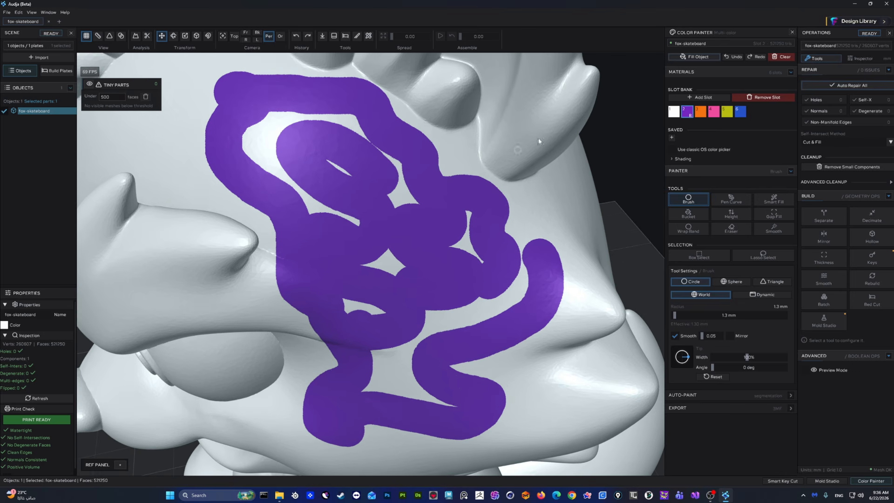
# - Clear the purple strokes and stamp a single smoothed purple circle on the forehead with a 3.3 mm brush radius
pyautogui.click(774, 61)
pyautogui.scroll(5, 459, 208)
pyautogui.press(']')
pyautogui.press(']')
pyautogui.press(']')
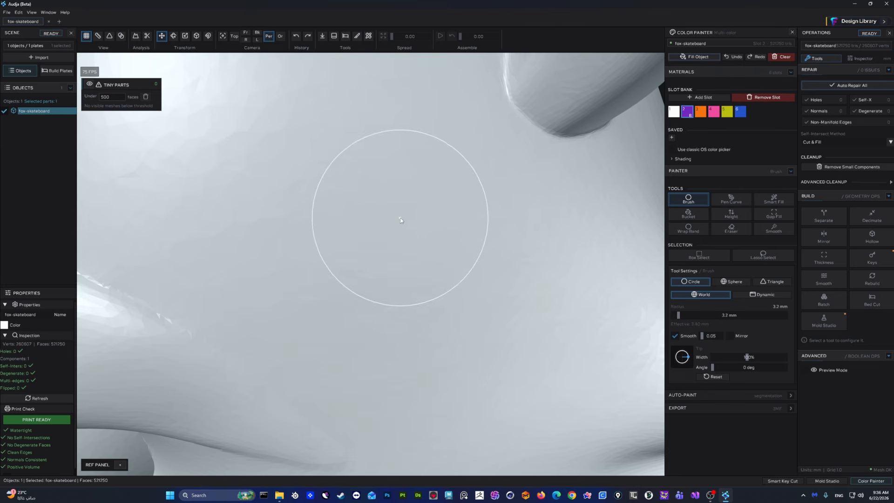
pyautogui.click(418, 235)
# - Reduce the brush radius to 0.4 mm and show the mesh wireframe over the purple circle
pyautogui.press('[')
pyautogui.press('[')
pyautogui.press('[')
pyautogui.press('[')
pyautogui.press('[')
pyautogui.scroll(3, 484, 170)
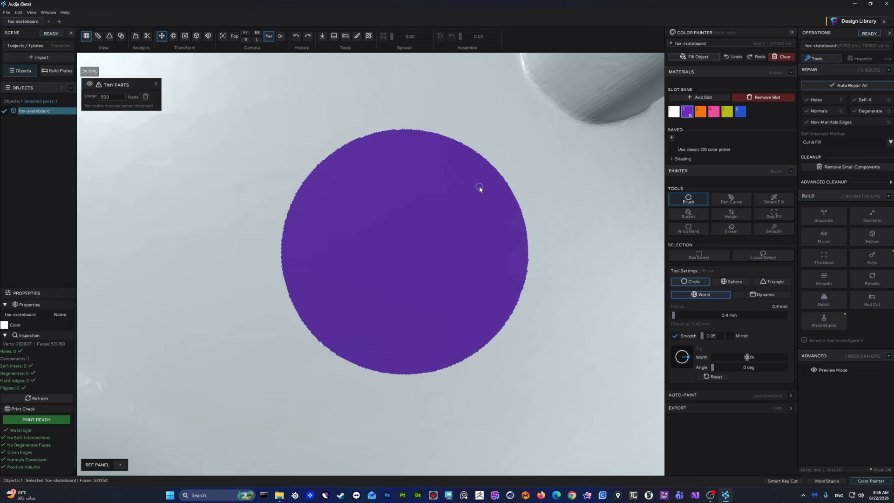
pyautogui.click(109, 36)
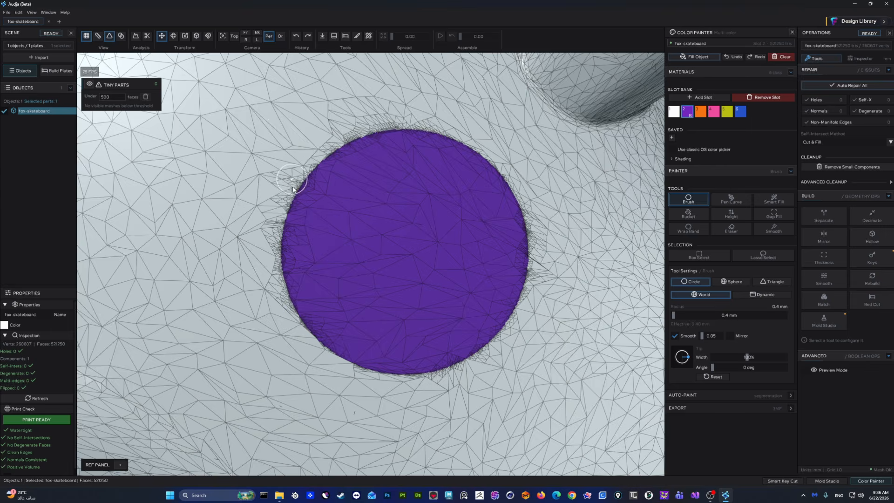
# - Examine the mesh triangles along the purple circle's edge up close
pyautogui.scroll(5, 473, 275)
pyautogui.scroll(4, 438, 240)
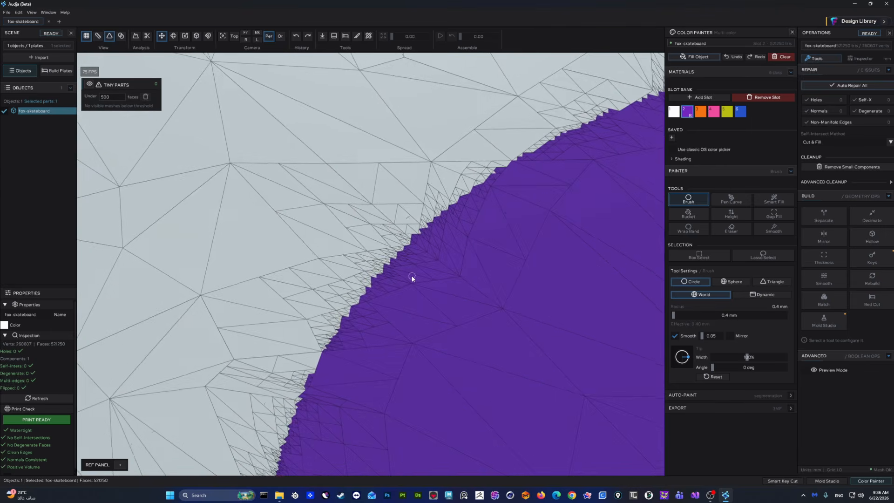
pyautogui.moveTo(471, 196); pyautogui.dragTo(490, 93, button='middle')
pyautogui.scroll(8, 434, 247)
pyautogui.scroll(-6, 415, 272)
pyautogui.scroll(5, 356, 305)
pyautogui.moveTo(357, 305); pyautogui.dragTo(579, 250, button='middle')
pyautogui.moveTo(204, 140); pyautogui.dragTo(356, 217, button='middle')
pyautogui.scroll(4, 357, 218)
pyautogui.scroll(-4, 356, 221)
pyautogui.moveTo(373, 186); pyautogui.dragTo(395, 343, button='middle')
pyautogui.moveTo(357, 140); pyautogui.dragTo(369, 325, button='middle')
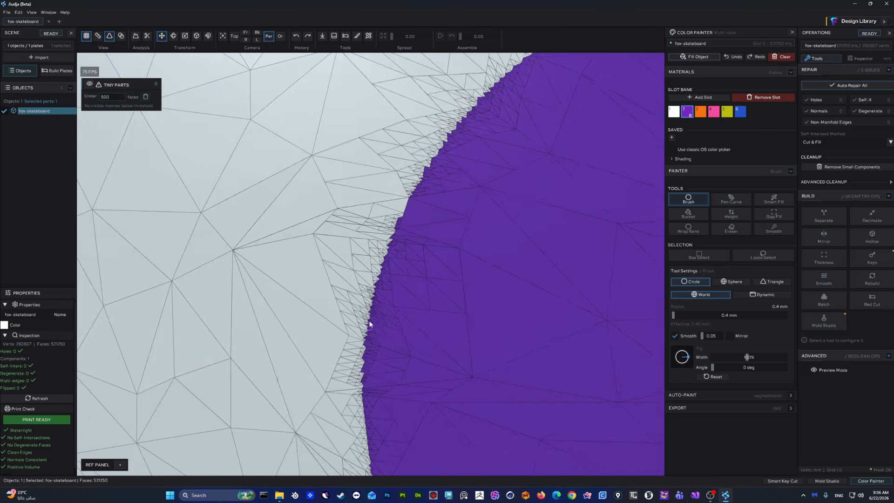
pyautogui.moveTo(498, 123); pyautogui.dragTo(426, 176, button='middle')
pyautogui.scroll(3, 426, 177)
pyautogui.scroll(-8, 471, 116)
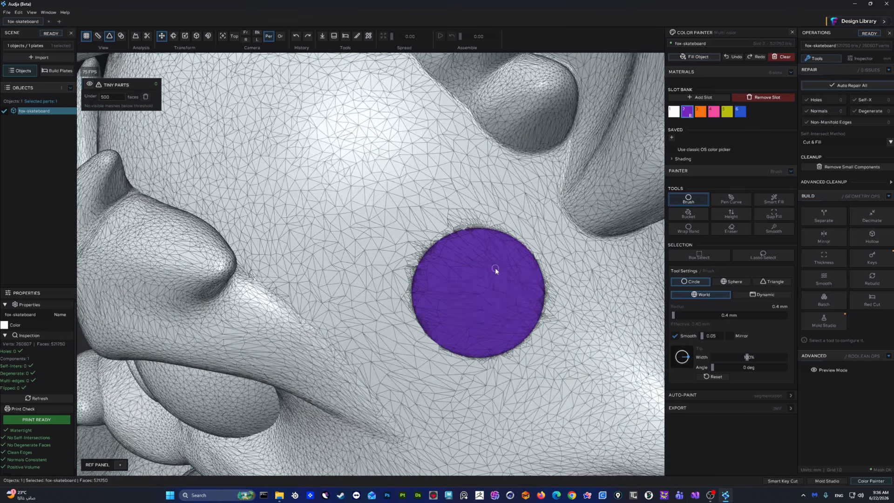
# - Compare the mesh density around the purple circle with the surrounding surface, and check the object's face count
pyautogui.moveTo(493, 269); pyautogui.dragTo(433, 193, button='middle')
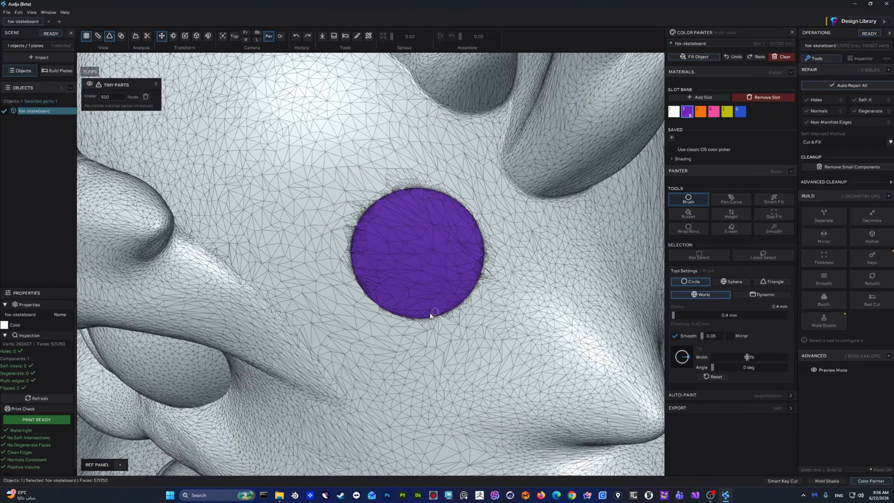
pyautogui.scroll(3, 423, 205)
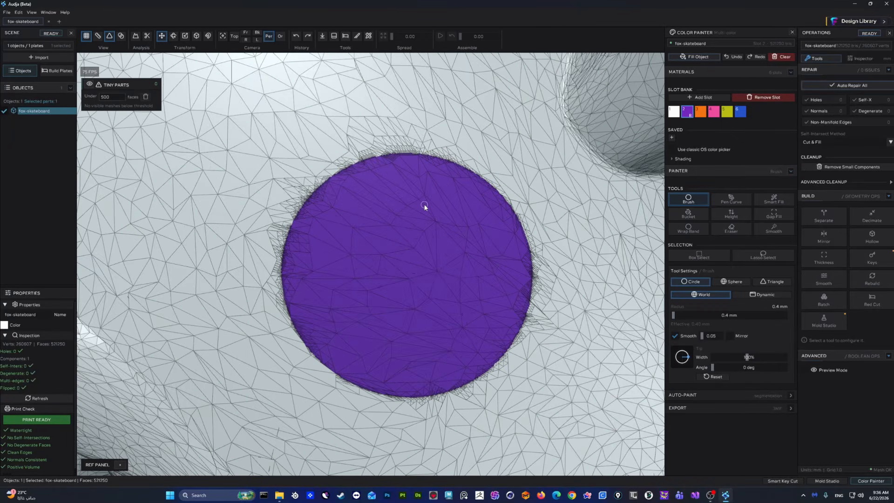
pyautogui.scroll(2, 423, 205)
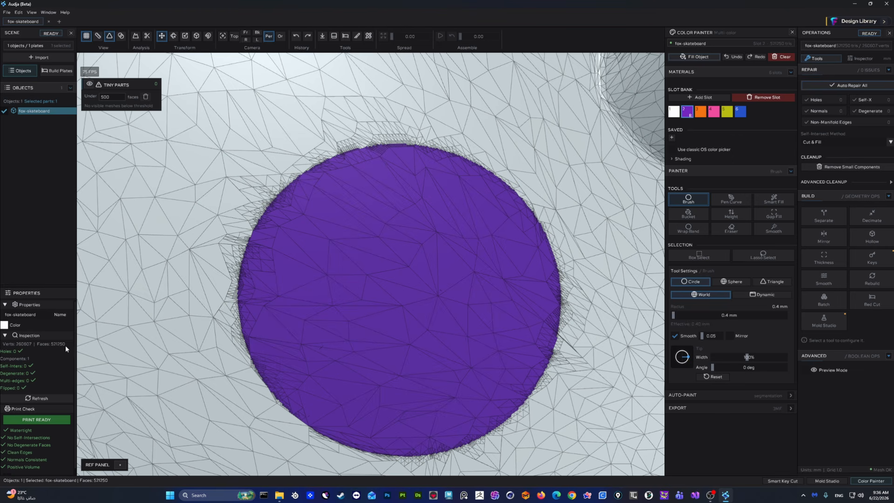
pyautogui.scroll(-4, 337, 212)
pyautogui.moveTo(352, 195); pyautogui.dragTo(424, 190, button='middle')
pyautogui.scroll(4, 411, 226)
pyautogui.scroll(-4, 392, 205)
pyautogui.scroll(3, 405, 187)
pyautogui.scroll(-3, 419, 251)
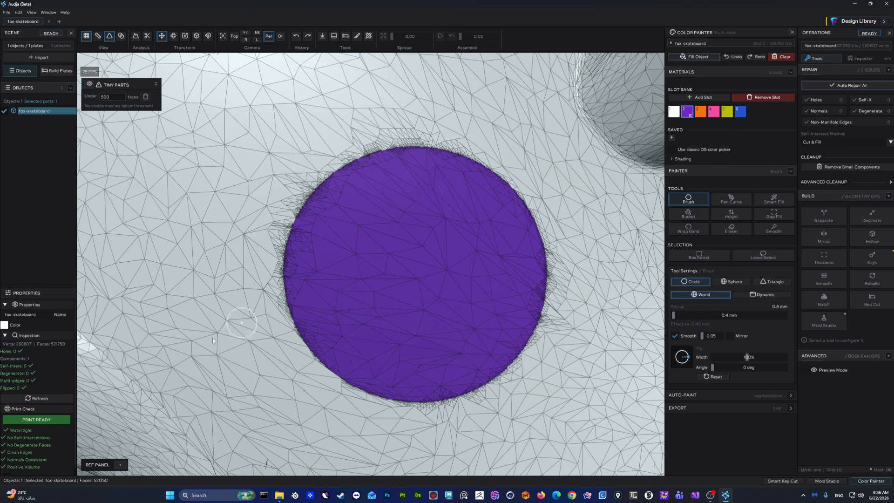
pyautogui.scroll(-4, 406, 253)
pyautogui.moveTo(415, 252)
pyautogui.mouseDown(button='middle')
pyautogui.moveTo(428, 241)
pyautogui.moveTo(409, 229)
pyautogui.moveTo(398, 245)
pyautogui.mouseUp(button='middle')
pyautogui.scroll(4, 398, 225)
pyautogui.scroll(-4, 399, 247)
pyautogui.scroll(4, 399, 246)
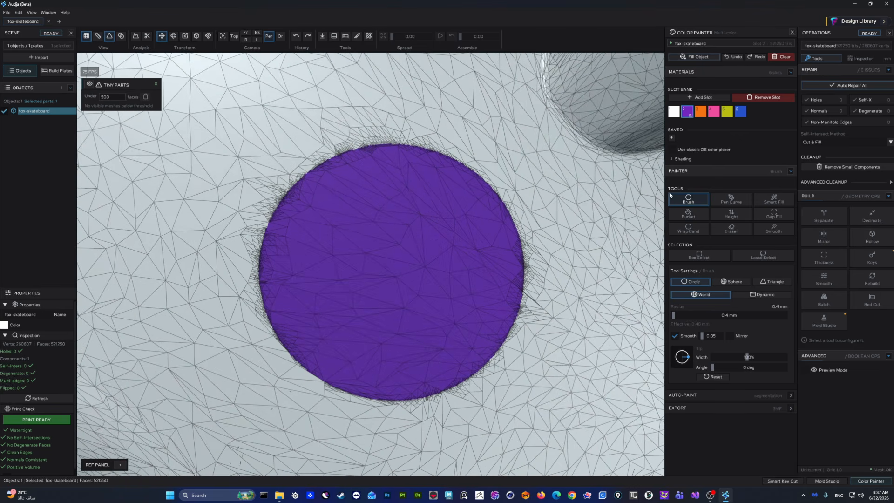
pyautogui.scroll(-4, 452, 232)
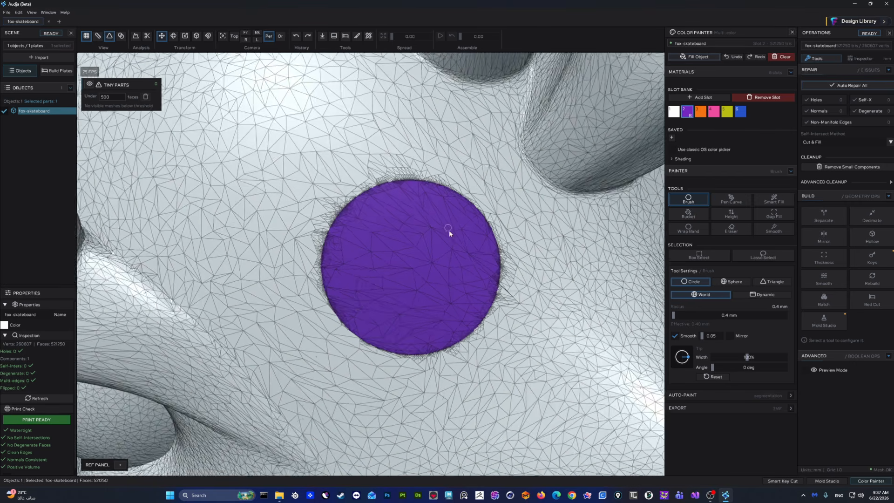
pyautogui.moveTo(449, 231); pyautogui.dragTo(455, 188, button='middle')
pyautogui.scroll(4, 429, 226)
pyautogui.scroll(-4, 436, 254)
pyautogui.scroll(5, 459, 234)
pyautogui.scroll(-4, 461, 239)
pyautogui.scroll(-3, 526, 267)
# - Clear the purple circle and switch the brush shape to Sphere with Smooth turned off
pyautogui.moveTo(519, 266); pyautogui.dragTo(506, 248, button='middle')
pyautogui.click(780, 56)
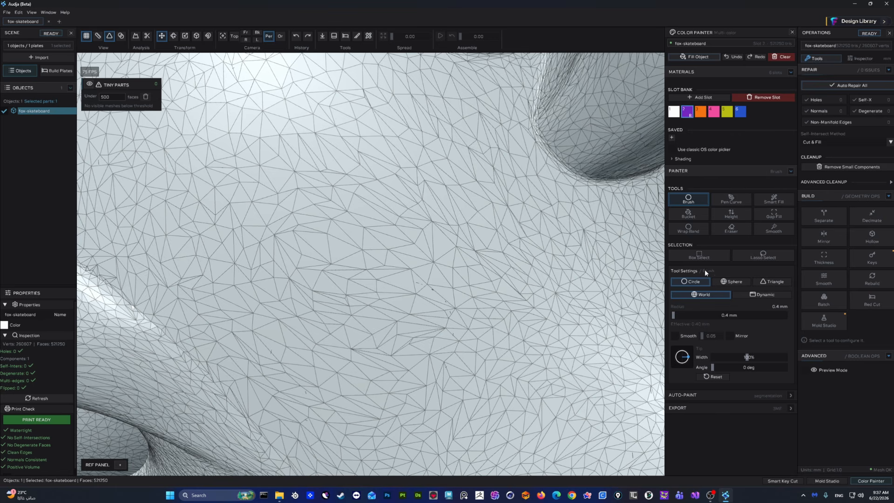
pyautogui.click(730, 282)
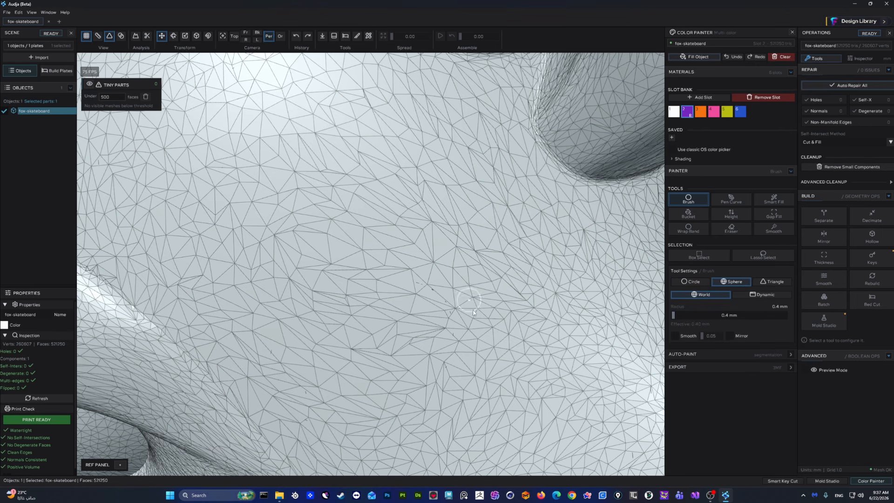
# - Try a short 0.4 mm sphere-brush stroke near the hair tufts and undo it
pyautogui.moveTo(473, 312); pyautogui.dragTo(538, 265, button='middle')
pyautogui.moveTo(569, 190)
pyautogui.mouseDown()
pyautogui.moveTo(557, 184)
pyautogui.moveTo(564, 189)
pyautogui.mouseUp()
pyautogui.hotkey('ctrl', 'z')
pyautogui.moveTo(543, 189); pyautogui.dragTo(522, 202, button='middle')
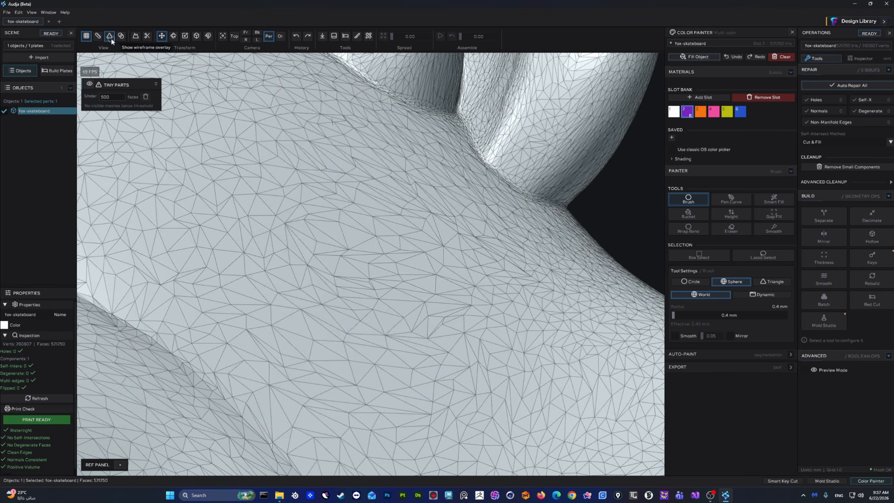
# - Hide the wireframe overlay and enable Smooth at 0.05 for the sphere brush
pyautogui.click(111, 41)
pyautogui.moveTo(605, 223); pyautogui.dragTo(570, 256, button='middle')
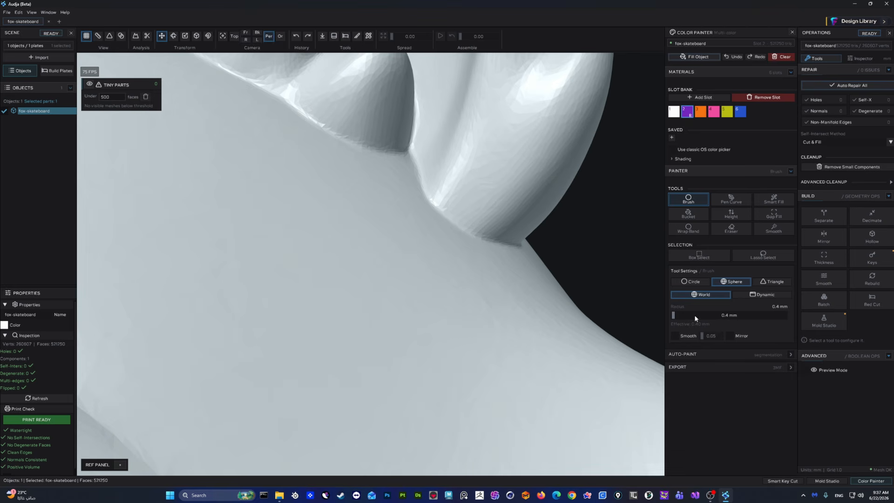
pyautogui.click(675, 336)
# - Try a smoothed sphere-brush stroke from the head onto the hair tuft and undo it
pyautogui.moveTo(529, 225)
pyautogui.mouseDown()
pyautogui.moveTo(495, 227)
pyautogui.moveTo(529, 228)
pyautogui.moveTo(530, 191)
pyautogui.moveTo(568, 182)
pyautogui.moveTo(562, 170)
pyautogui.moveTo(508, 150)
pyautogui.mouseUp()
pyautogui.moveTo(496, 181)
pyautogui.mouseDown(button='middle')
pyautogui.moveTo(459, 166)
pyautogui.moveTo(390, 177)
pyautogui.moveTo(505, 259)
pyautogui.moveTo(469, 293)
pyautogui.moveTo(441, 286)
pyautogui.mouseUp(button='middle')
pyautogui.hotkey('ctrl', 'z')
# - Set the sphere brush radius to 1.0 mm and dab purple over the crease below the rounded tuft
pyautogui.scroll(2, 470, 294)
pyautogui.keyDown('ctrl'); pyautogui.scroll(6, 441, 284); pyautogui.keyUp('ctrl')
pyautogui.keyDown('ctrl'); pyautogui.scroll(-4, 437, 283); pyautogui.keyUp('ctrl')
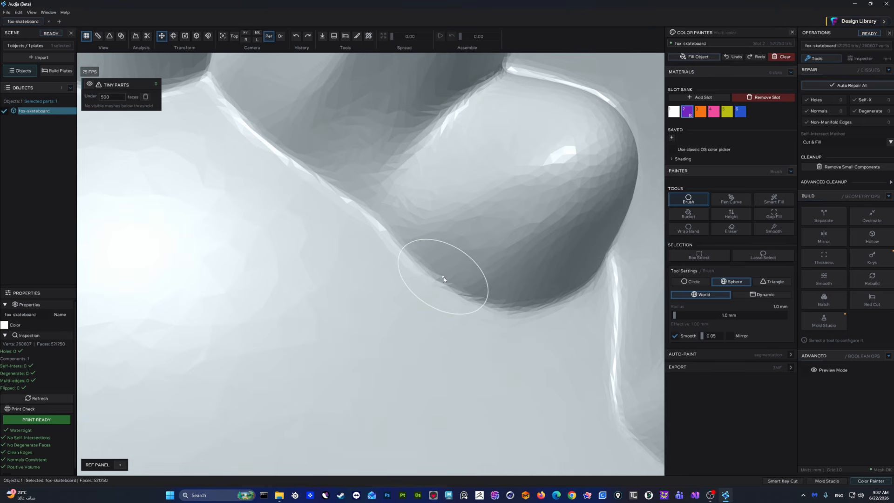
pyautogui.click(443, 283)
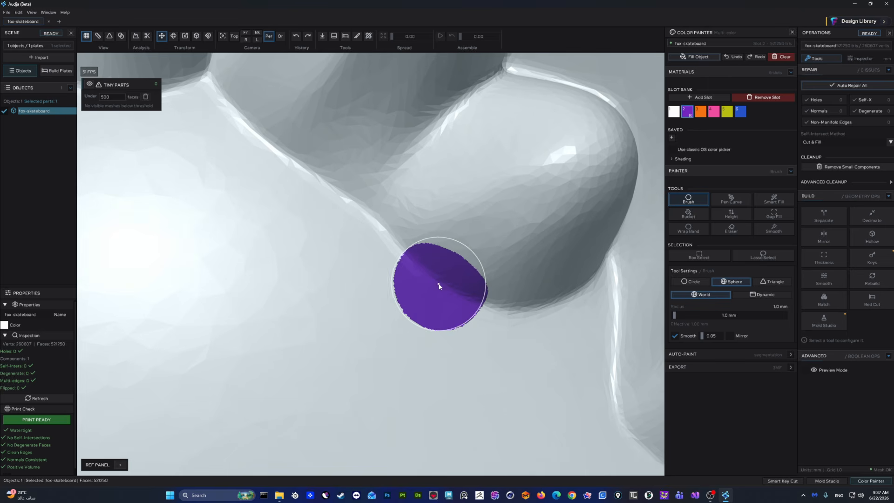
# - Replace the sphere dab on the crease with a purple stamp from the Circle brush shape, clearing the paint first
pyautogui.click(704, 283)
pyautogui.click(780, 59)
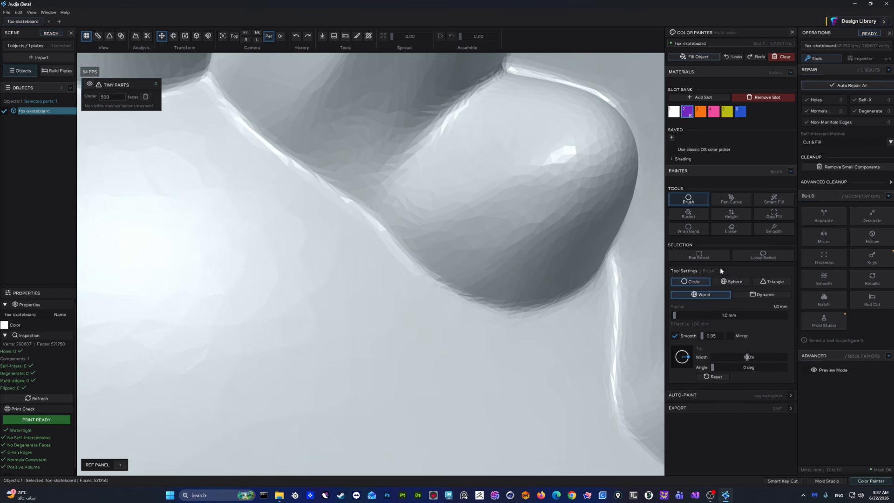
pyautogui.click(443, 280)
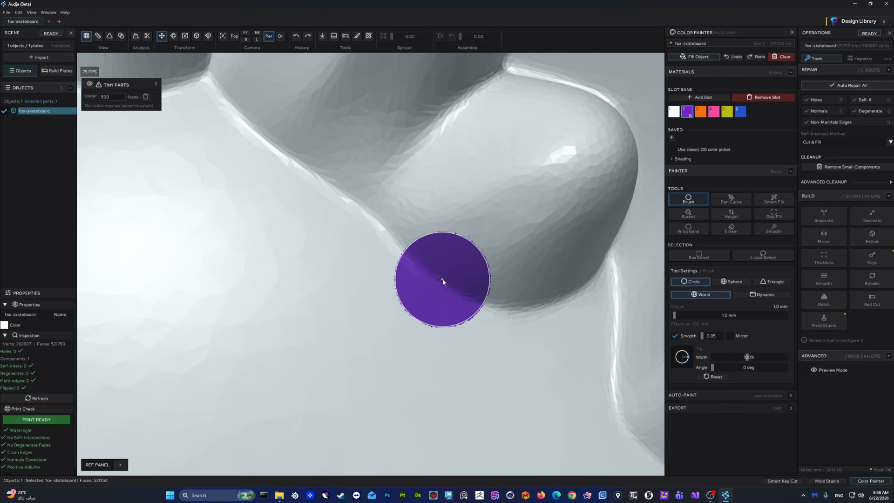
# - Stamp four purple 1.0 mm circle dabs along the crease where the hair tuft meets the head
pyautogui.moveTo(451, 281)
pyautogui.mouseDown(button='middle')
pyautogui.moveTo(505, 295)
pyautogui.moveTo(546, 289)
pyautogui.moveTo(512, 263)
pyautogui.moveTo(415, 222)
pyautogui.moveTo(468, 256)
pyautogui.moveTo(474, 269)
pyautogui.moveTo(535, 298)
pyautogui.mouseUp(button='middle')
pyautogui.scroll(4, 384, 219)
pyautogui.moveTo(384, 224); pyautogui.dragTo(419, 289, button='middle')
pyautogui.scroll(2, 371, 296)
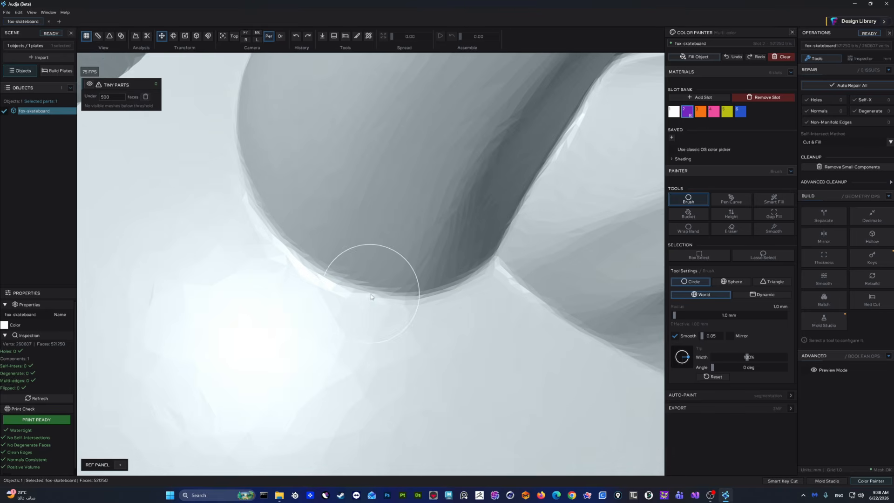
pyautogui.click(372, 296)
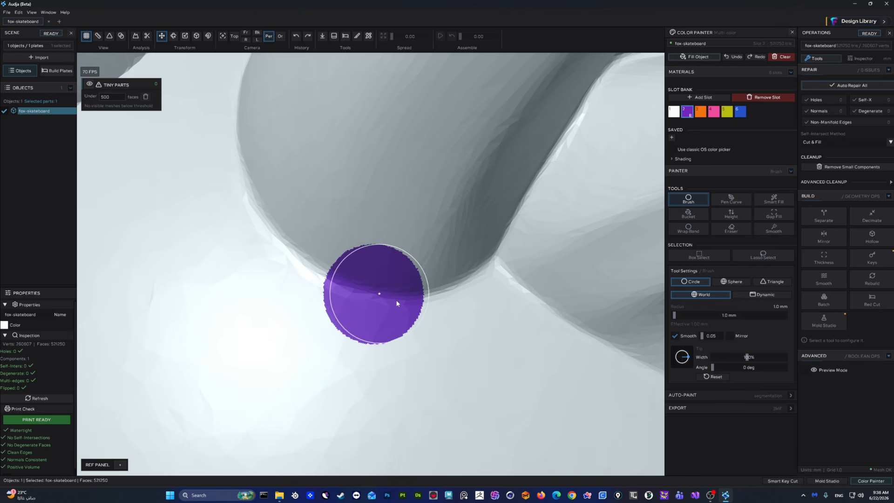
pyautogui.click(533, 294)
pyautogui.click(289, 227)
pyautogui.click(482, 310)
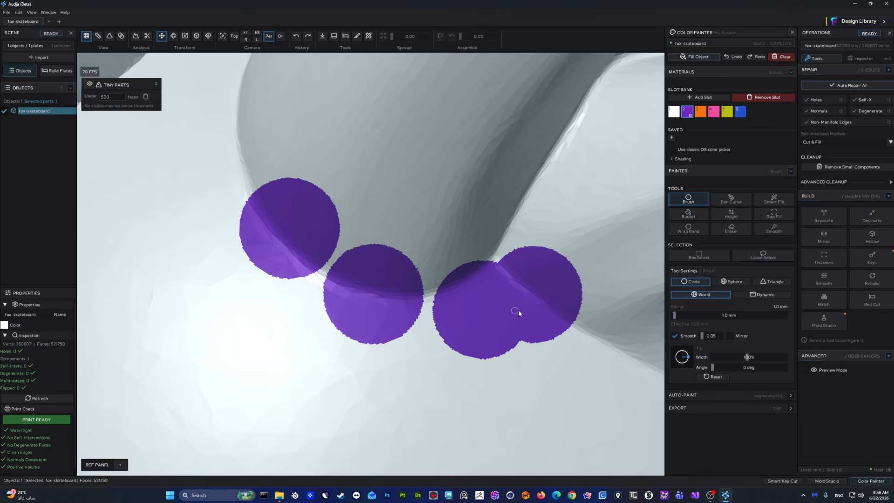
# - Dab purple on the crease with the Sphere brush shape, in the gap between the existing circle dabs
pyautogui.moveTo(550, 316); pyautogui.dragTo(472, 244, button='middle')
pyautogui.click(733, 281)
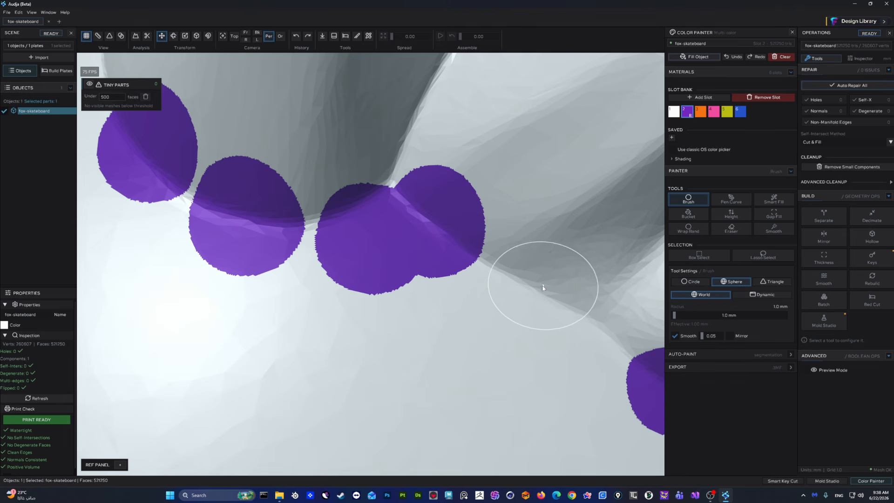
pyautogui.click(532, 283)
pyautogui.scroll(-5, 532, 280)
pyautogui.moveTo(532, 281)
pyautogui.mouseDown(button='middle')
pyautogui.moveTo(488, 271)
pyautogui.moveTo(518, 262)
pyautogui.moveTo(548, 269)
pyautogui.mouseUp(button='middle')
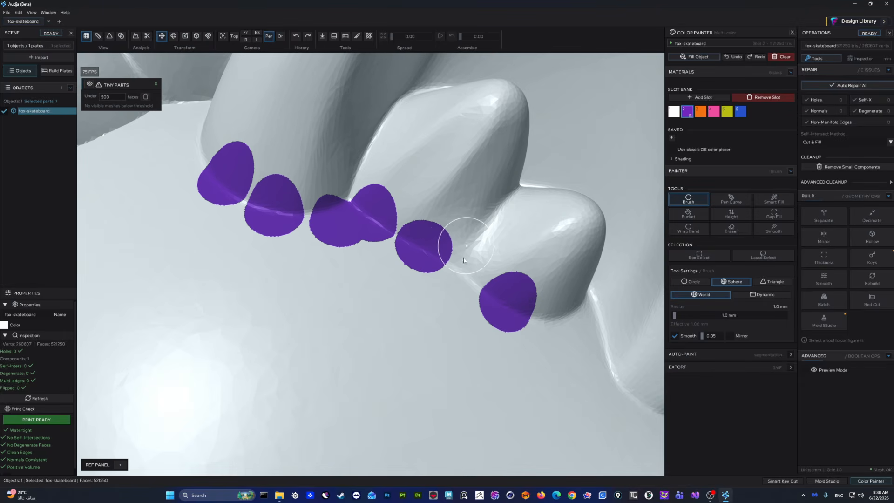
# - Switch back to the Circle brush shape and dab purple over the crease at the outer end of the dab row
pyautogui.moveTo(479, 269)
pyautogui.mouseDown(button='middle')
pyautogui.moveTo(354, 249)
pyautogui.moveTo(387, 278)
pyautogui.moveTo(311, 305)
pyautogui.moveTo(374, 219)
pyautogui.moveTo(374, 231)
pyautogui.moveTo(370, 214)
pyautogui.mouseUp(button='middle')
pyautogui.click(689, 281)
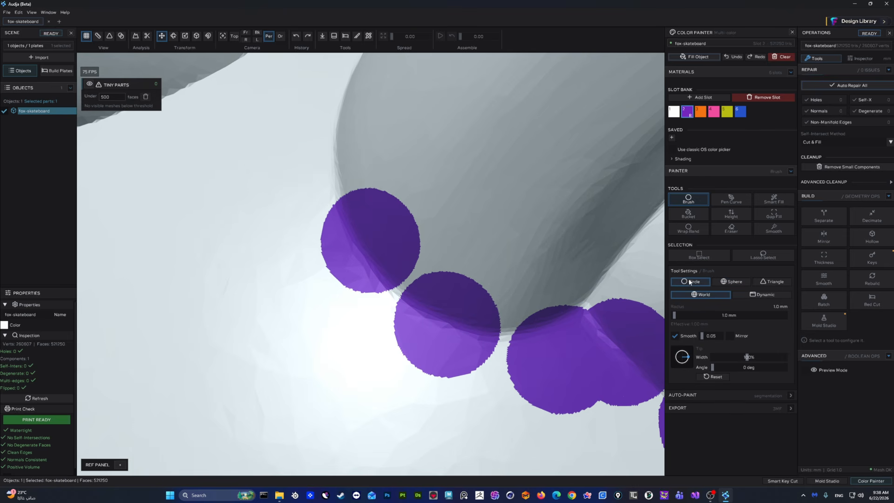
pyautogui.click(370, 242)
pyautogui.moveTo(439, 253)
pyautogui.mouseDown(button='middle')
pyautogui.moveTo(550, 227)
pyautogui.moveTo(451, 231)
pyautogui.moveTo(536, 243)
pyautogui.moveTo(396, 227)
pyautogui.moveTo(462, 299)
pyautogui.moveTo(424, 278)
pyautogui.moveTo(487, 279)
pyautogui.moveTo(456, 287)
pyautogui.moveTo(479, 356)
pyautogui.moveTo(459, 270)
pyautogui.moveTo(457, 328)
pyautogui.moveTo(453, 308)
pyautogui.moveTo(381, 299)
pyautogui.moveTo(426, 295)
pyautogui.moveTo(479, 262)
pyautogui.mouseUp(button='middle')
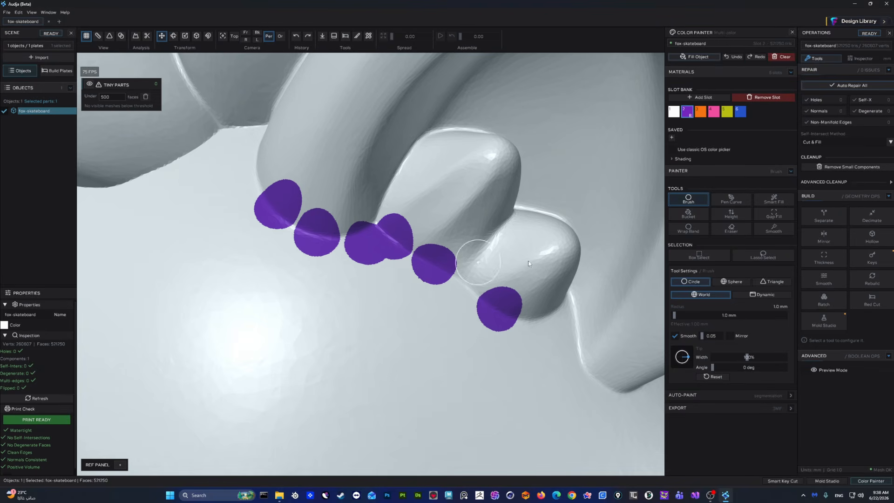
# - Clear the paint and paint purple facets across the head and along the crease with the Triangle brush shape
pyautogui.click(790, 58)
pyautogui.click(768, 282)
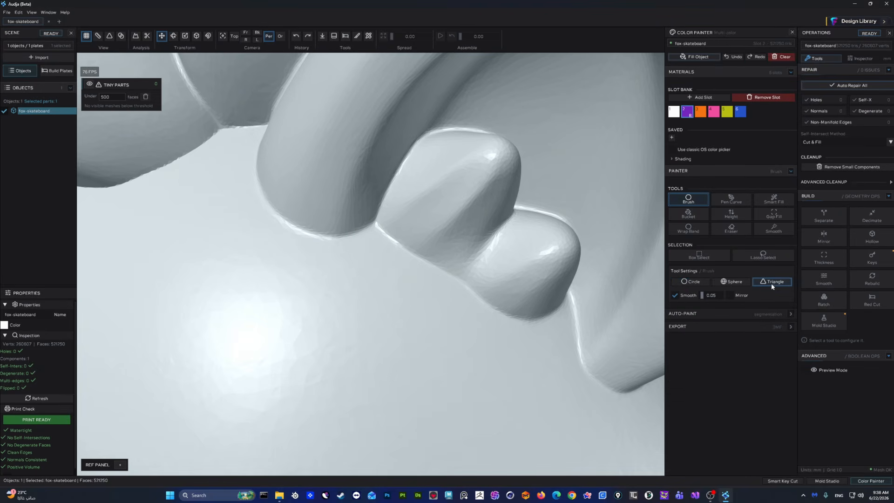
pyautogui.moveTo(365, 305)
pyautogui.mouseDown()
pyautogui.moveTo(354, 275)
pyautogui.moveTo(456, 325)
pyautogui.moveTo(294, 337)
pyautogui.moveTo(394, 235)
pyautogui.mouseUp()
pyautogui.scroll(3, 394, 235)
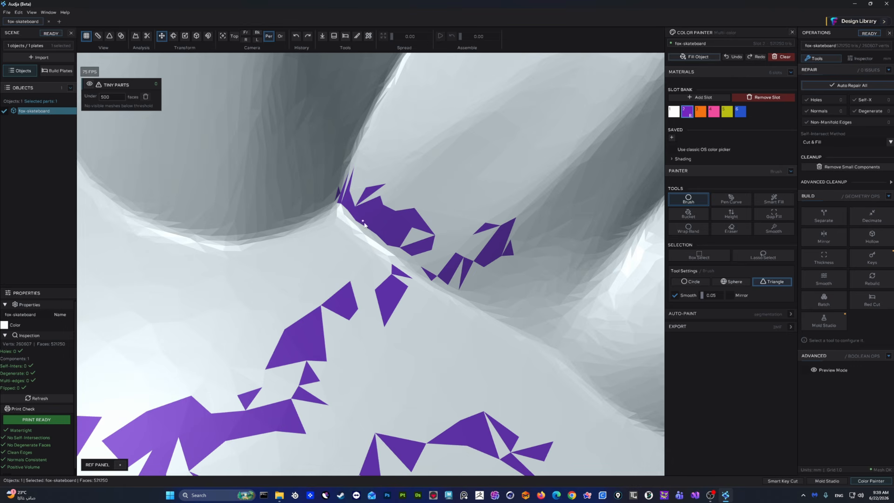
pyautogui.moveTo(407, 260)
pyautogui.mouseDown()
pyautogui.moveTo(502, 312)
pyautogui.moveTo(450, 292)
pyautogui.mouseUp()
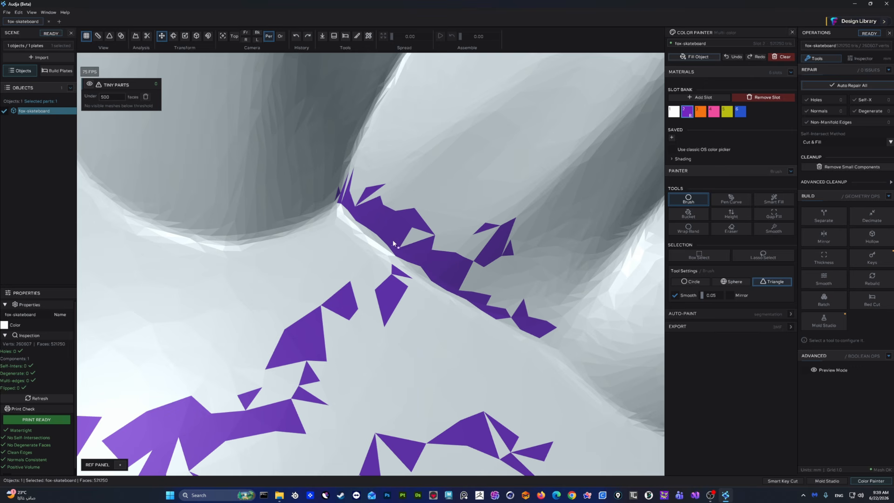
# - Return the brush to the Circle shape and clear the triangle paint from the model
pyautogui.scroll(-3, 322, 220)
pyautogui.click(690, 281)
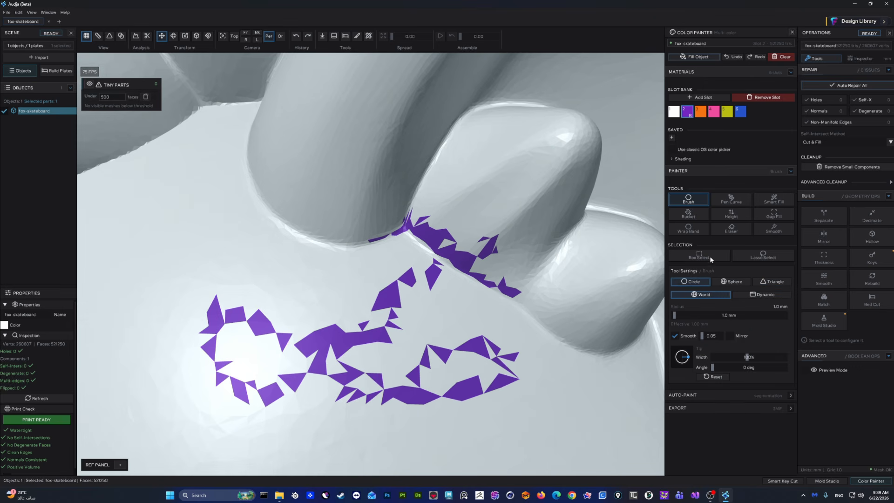
pyautogui.click(784, 58)
# - Undo a trial circle stroke, dab one purple spot on the head below the crease, and set the World radius to 0.3 mm
pyautogui.moveTo(477, 274); pyautogui.dragTo(503, 259, button='middle')
pyautogui.moveTo(434, 217); pyautogui.dragTo(418, 263, button='right')
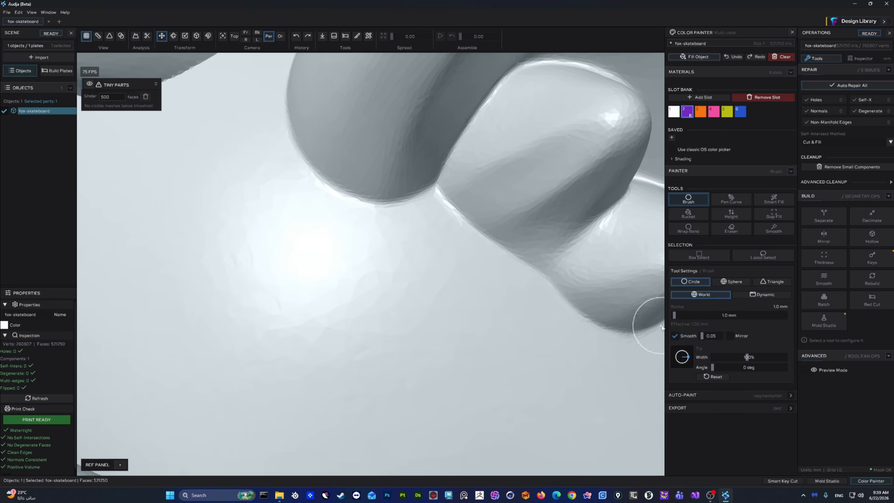
pyautogui.moveTo(421, 311); pyautogui.dragTo(409, 303)
pyautogui.hotkey('ctrl', 'z')
pyautogui.click(443, 299)
pyautogui.scroll(3, 444, 299)
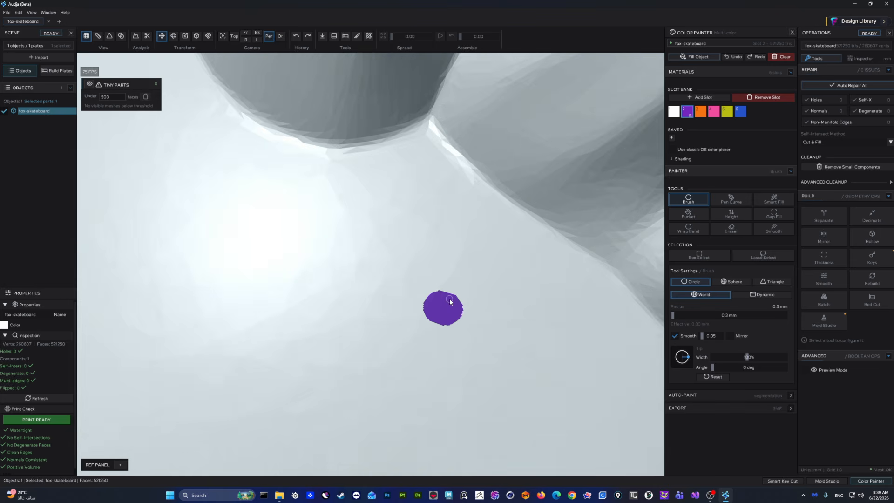
pyautogui.scroll(-5, 446, 307)
pyautogui.moveTo(455, 317); pyautogui.dragTo(524, 283, button='middle')
pyautogui.scroll(6, 485, 285)
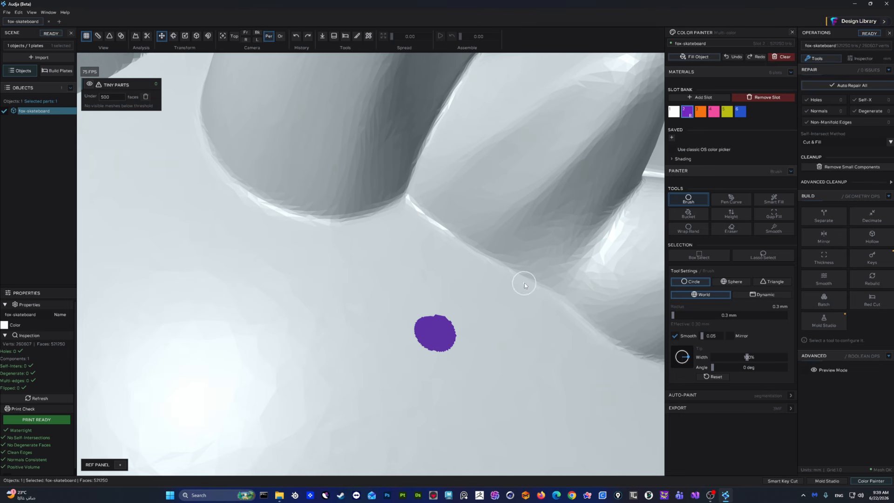
# - Clear the paint and switch the Circle brush from World to Dynamic sizing
pyautogui.click(779, 58)
pyautogui.click(761, 294)
pyautogui.scroll(8, 470, 262)
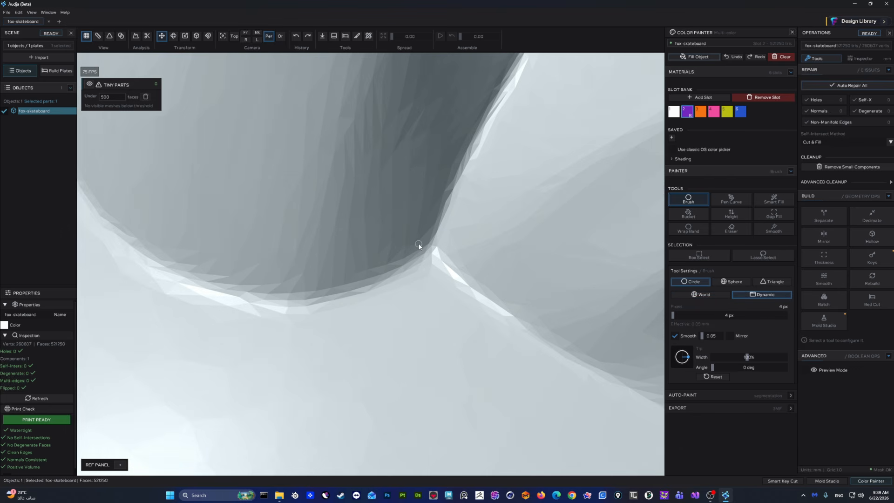
pyautogui.scroll(10, 419, 246)
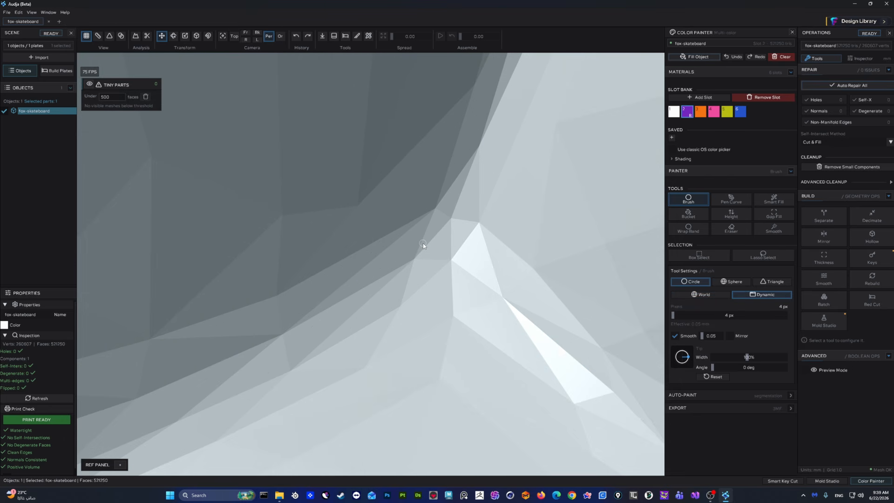
pyautogui.scroll(3, 423, 246)
pyautogui.scroll(10, 426, 242)
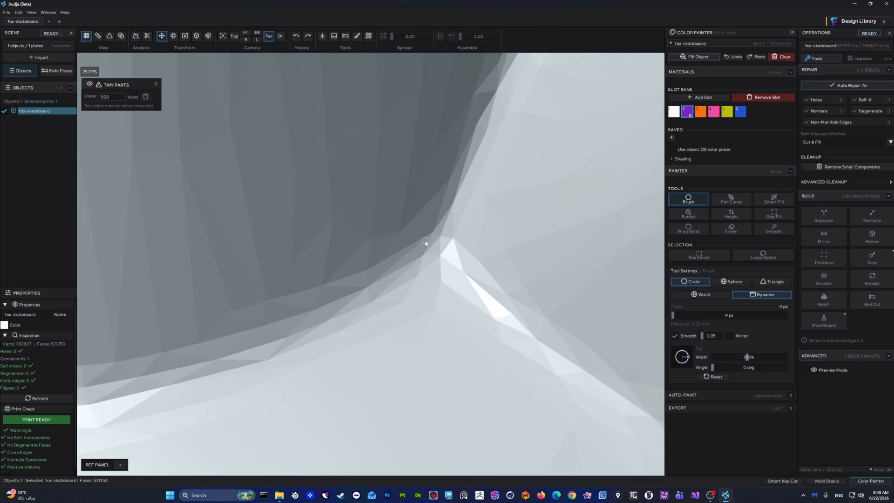
pyautogui.scroll(8, 429, 245)
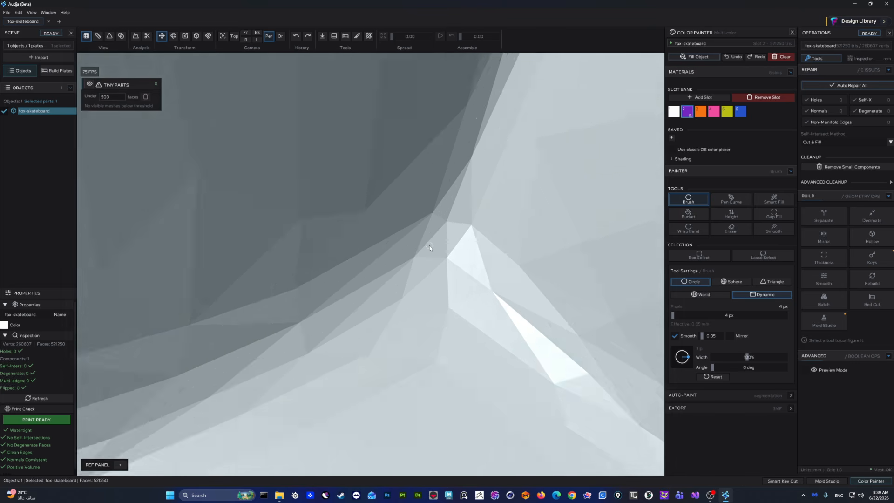
pyautogui.scroll(-15, 429, 246)
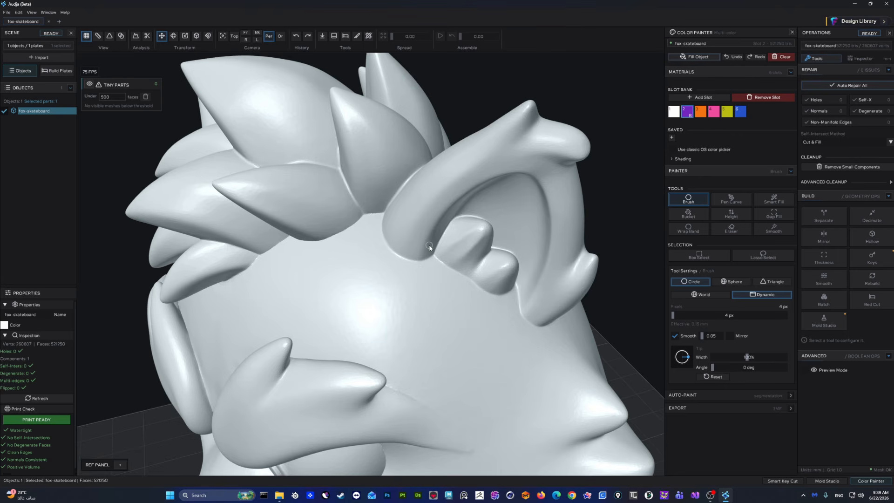
pyautogui.scroll(-2, 429, 245)
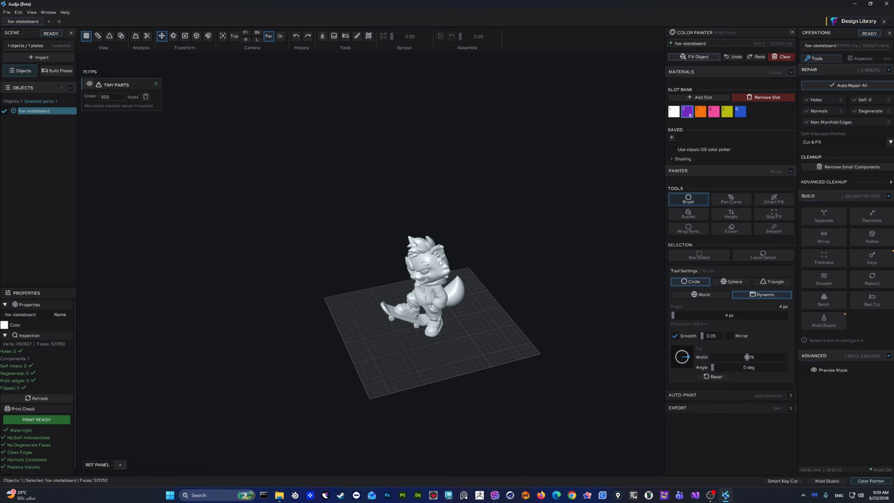
# - Compare Dynamic brush dabs by stamping purple below the ear, one from a distance and one at close range
pyautogui.scroll(15, 440, 261)
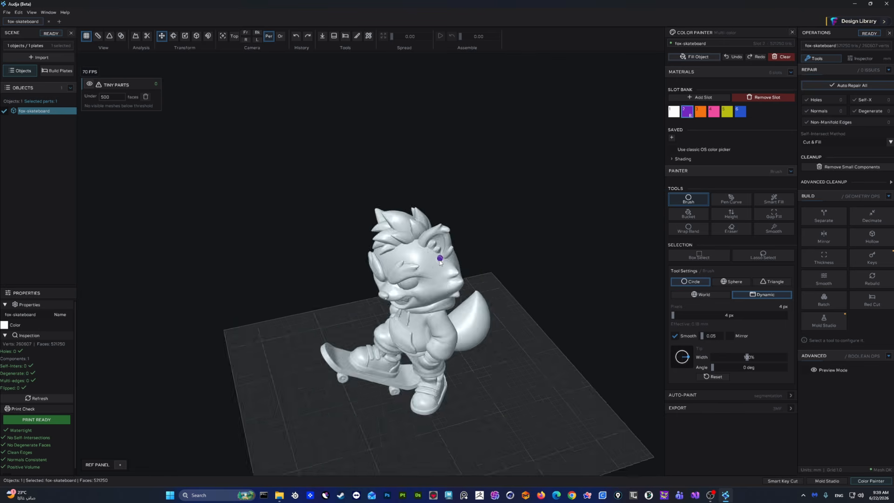
pyautogui.scroll(3, 440, 262)
pyautogui.scroll(-3, 461, 268)
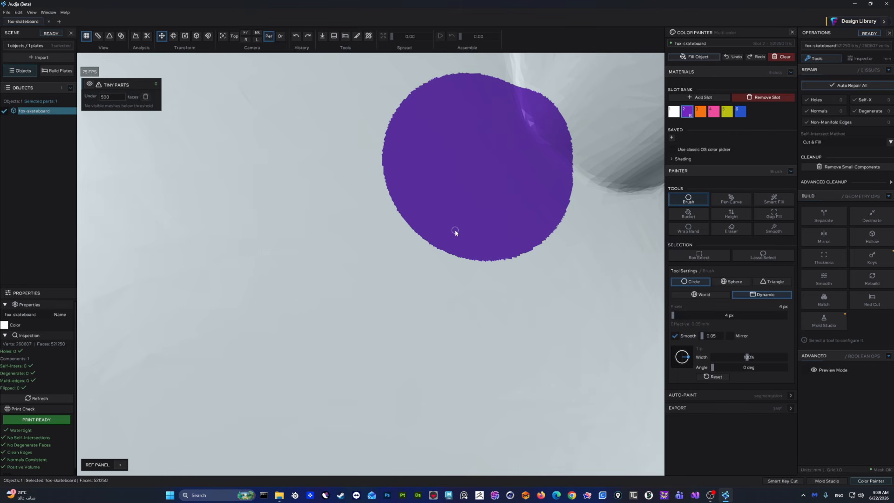
pyautogui.scroll(-20, 430, 228)
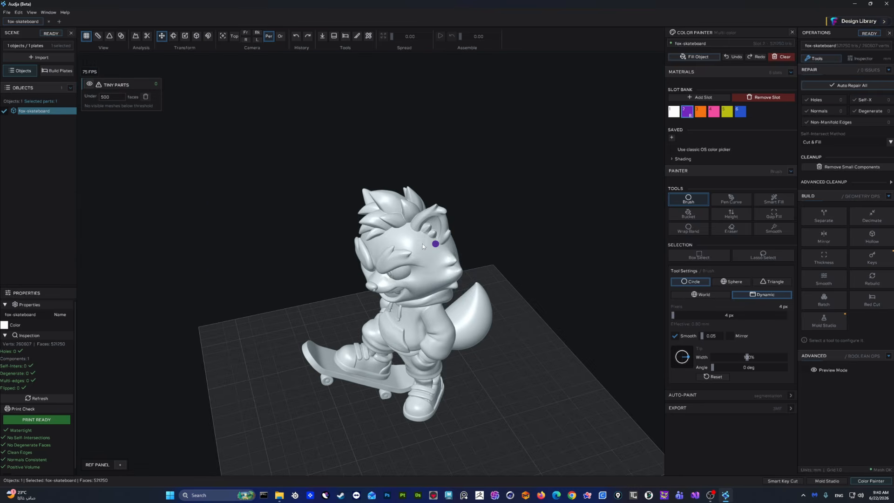
pyautogui.scroll(18, 425, 254)
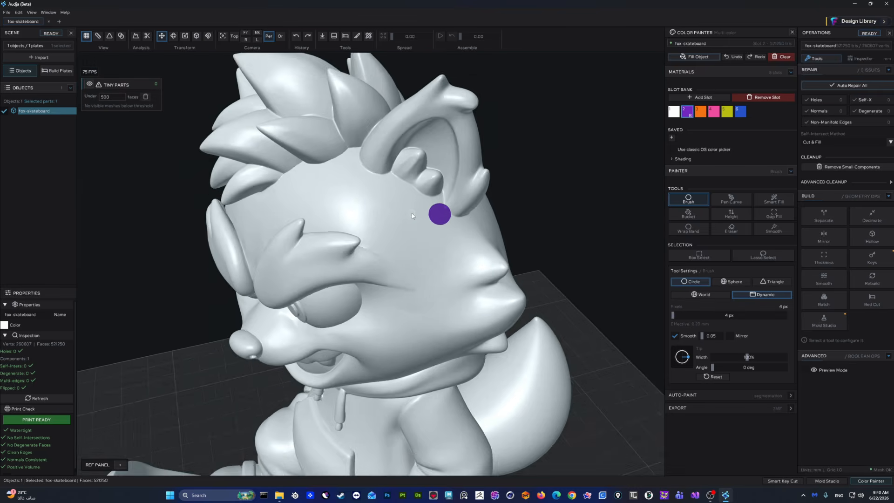
pyautogui.scroll(-15, 385, 234)
pyautogui.scroll(20, 399, 225)
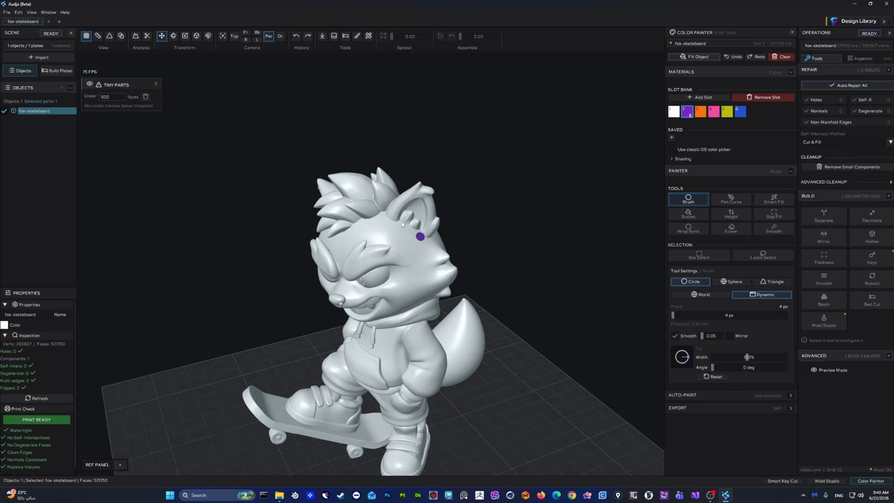
pyautogui.scroll(12, 432, 186)
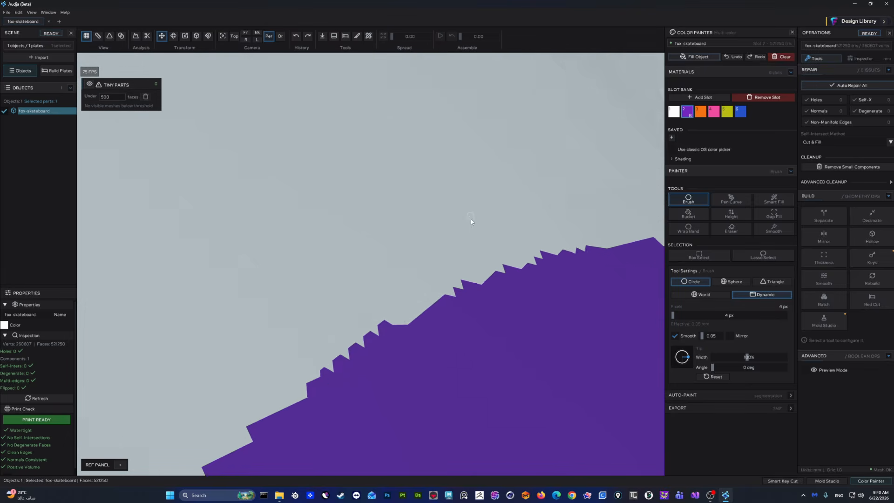
pyautogui.click(427, 168)
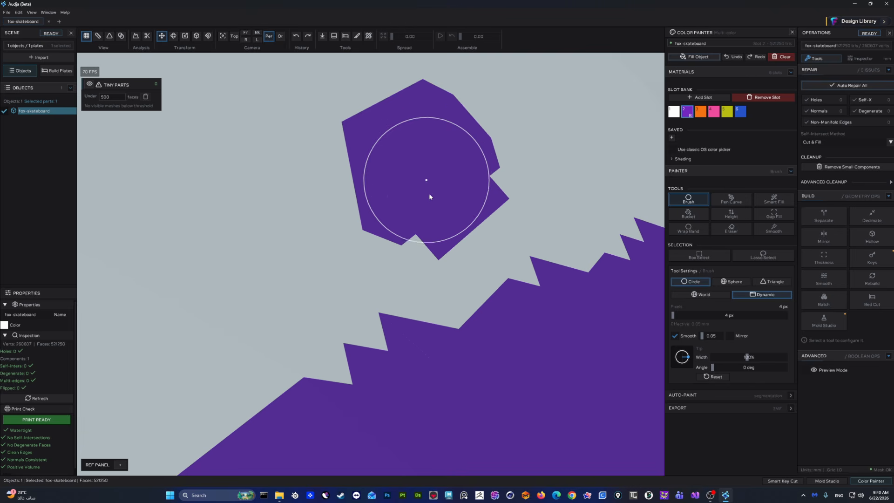
pyautogui.scroll(-12, 426, 179)
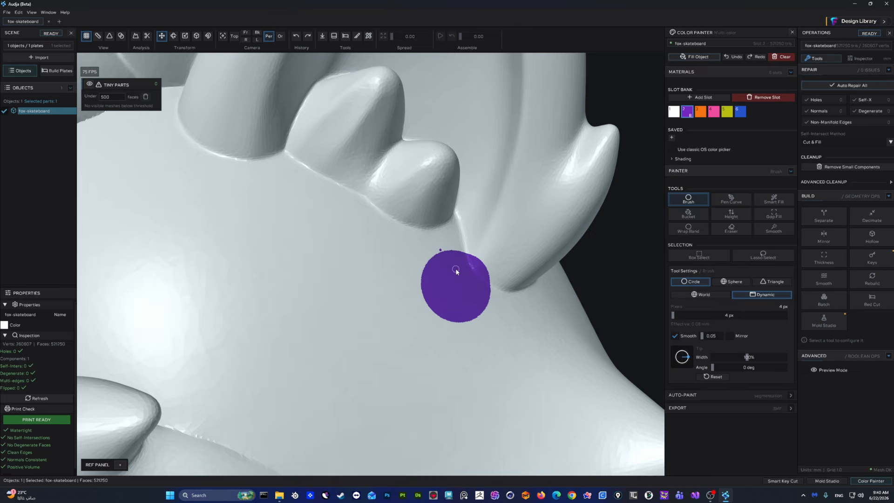
# - Paint a thin purple line along the crease under the two ear tufts with the 4 px Dynamic brush
pyautogui.scroll(-3, 455, 271)
pyautogui.moveTo(457, 266)
pyautogui.mouseDown(button='middle')
pyautogui.moveTo(464, 266)
pyautogui.moveTo(432, 285)
pyautogui.moveTo(462, 260)
pyautogui.moveTo(465, 228)
pyautogui.mouseUp(button='middle')
pyautogui.scroll(8, 463, 251)
pyautogui.scroll(-3, 463, 251)
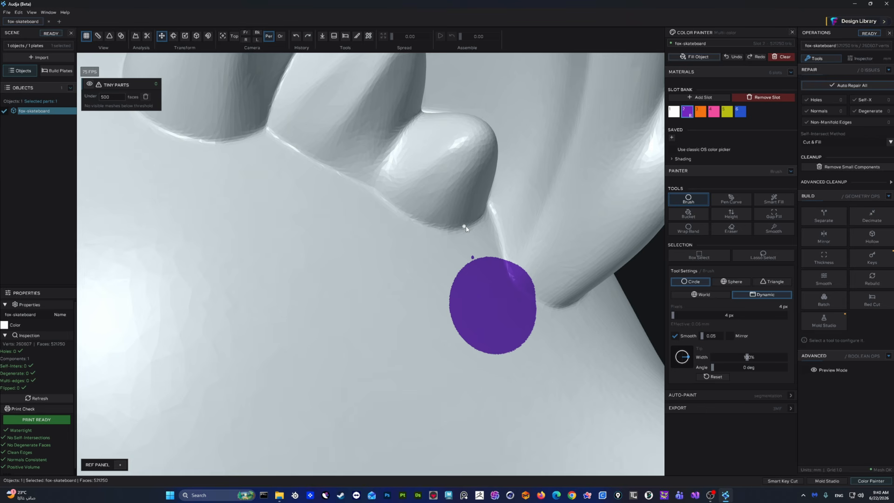
pyautogui.moveTo(432, 228); pyautogui.dragTo(270, 125)
pyautogui.scroll(5, 475, 253)
pyautogui.scroll(-10, 476, 252)
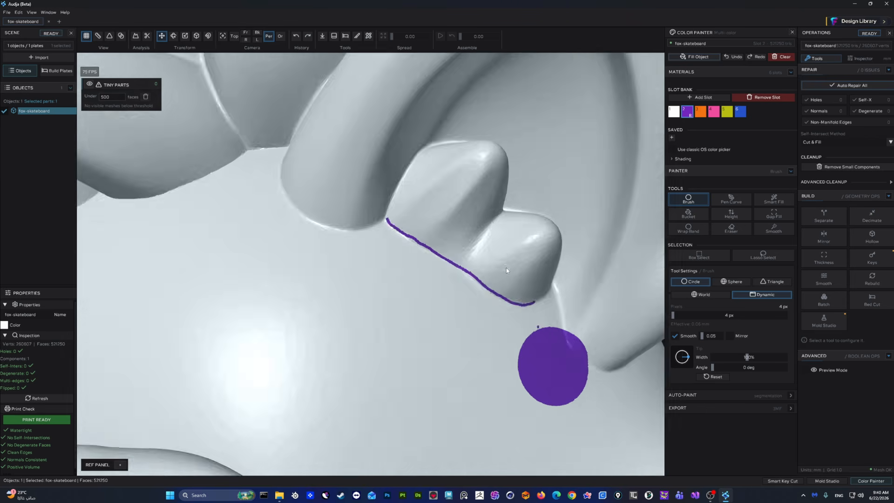
pyautogui.scroll(8, 488, 246)
pyautogui.scroll(4, 456, 226)
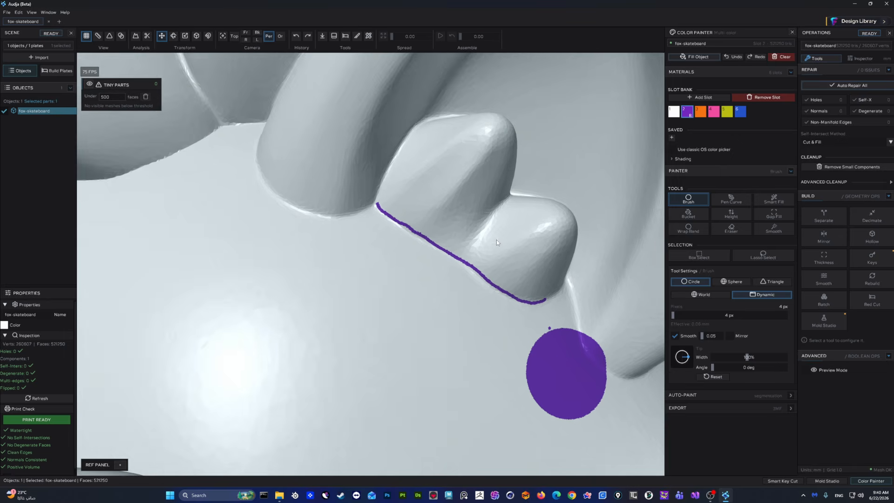
# - Clear all purple paint from the fox's head
pyautogui.click(779, 57)
pyautogui.moveTo(505, 287); pyautogui.dragTo(575, 270, button='middle')
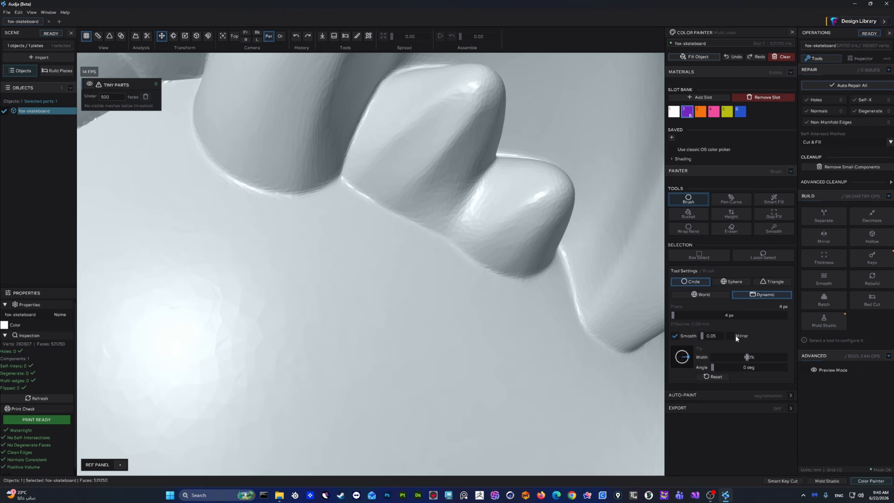
pyautogui.scroll(-10, 515, 330)
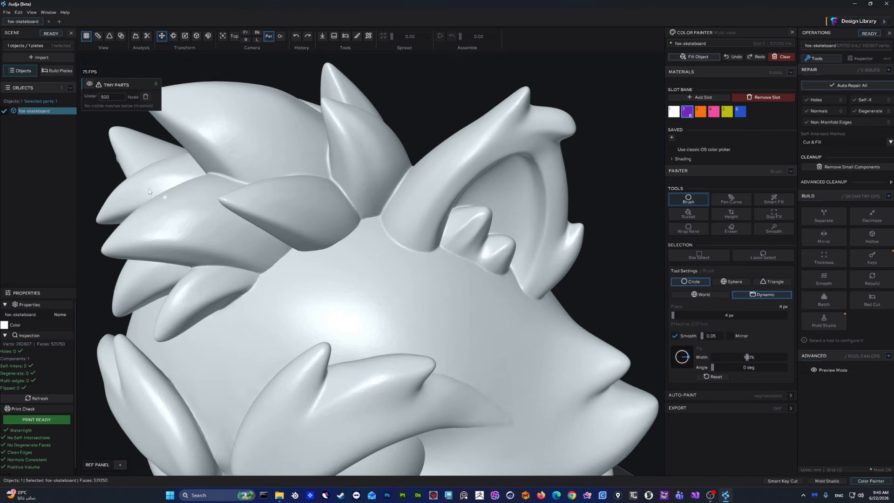
# - Delete the fox-skateboard model and import the oni-mask-Zfull STL file in its place
pyautogui.press('Delete')
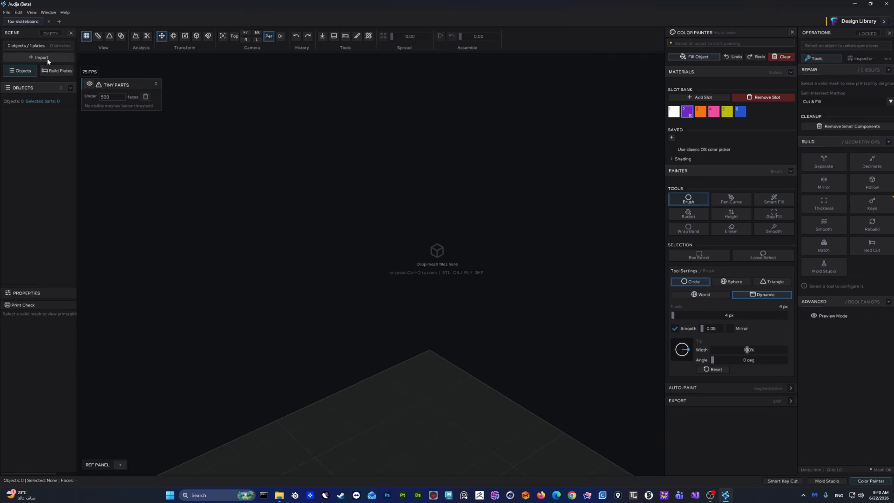
pyautogui.click(41, 57)
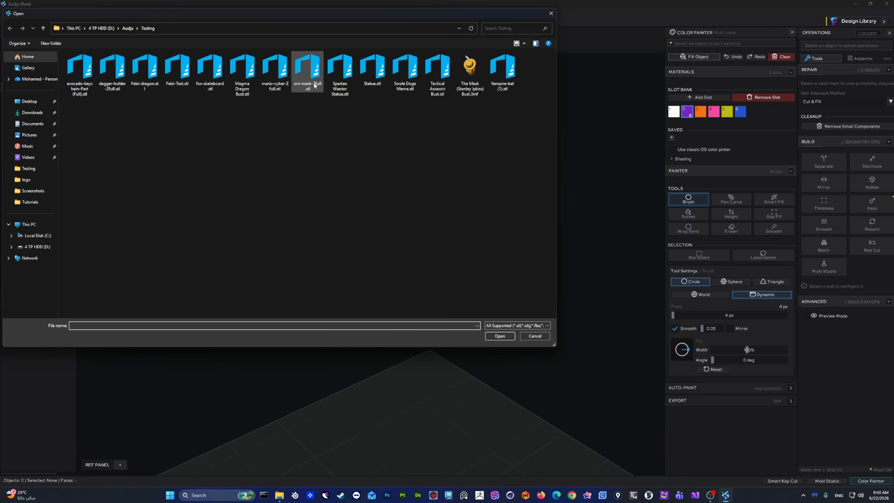
pyautogui.doubleClick(315, 71)
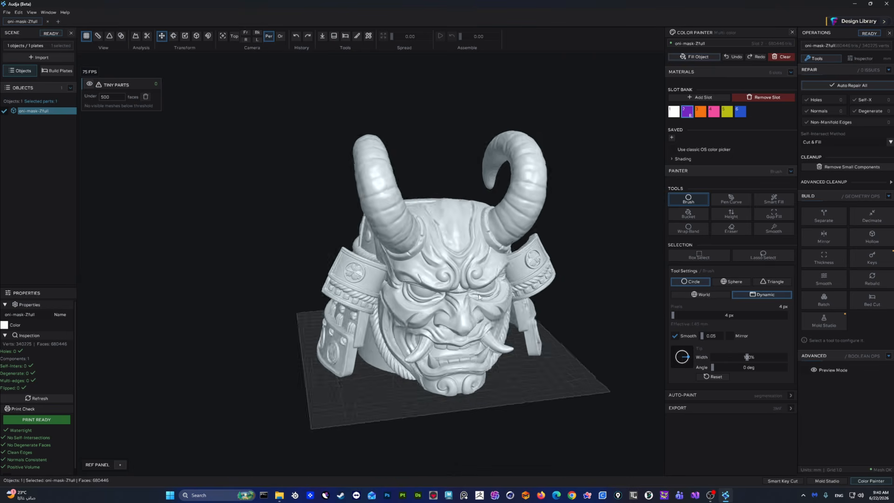
# - Turn on X mirroring and paint purple curls over the oni mask's brow spirals with the Dynamic brush at 8 and 13 px
pyautogui.scroll(10, 456, 285)
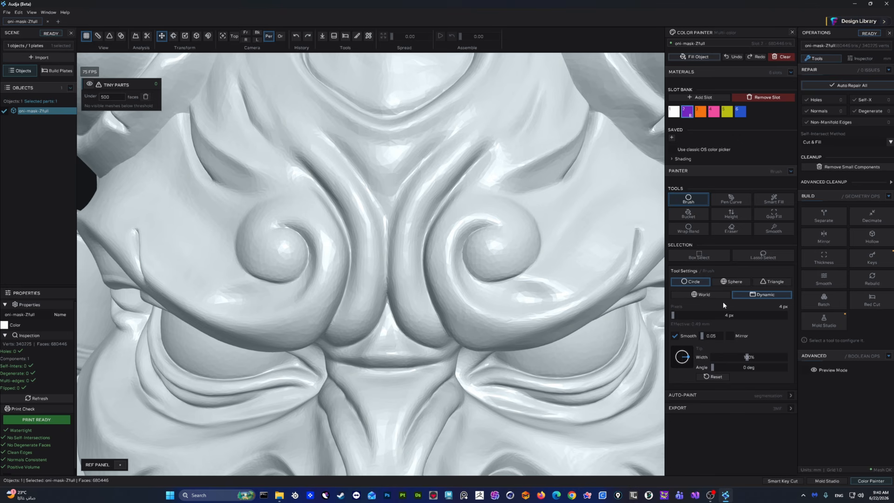
pyautogui.click(729, 336)
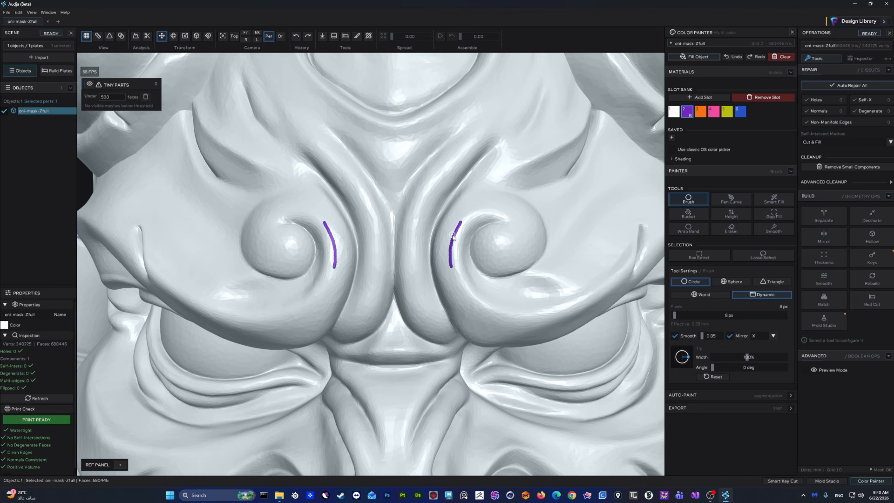
pyautogui.moveTo(454, 239)
pyautogui.mouseDown()
pyautogui.moveTo(451, 257)
pyautogui.moveTo(484, 209)
pyautogui.moveTo(512, 251)
pyautogui.moveTo(496, 254)
pyautogui.mouseUp()
pyautogui.scroll(-2, 491, 254)
pyautogui.scroll(-4, 487, 253)
pyautogui.scroll(2, 439, 243)
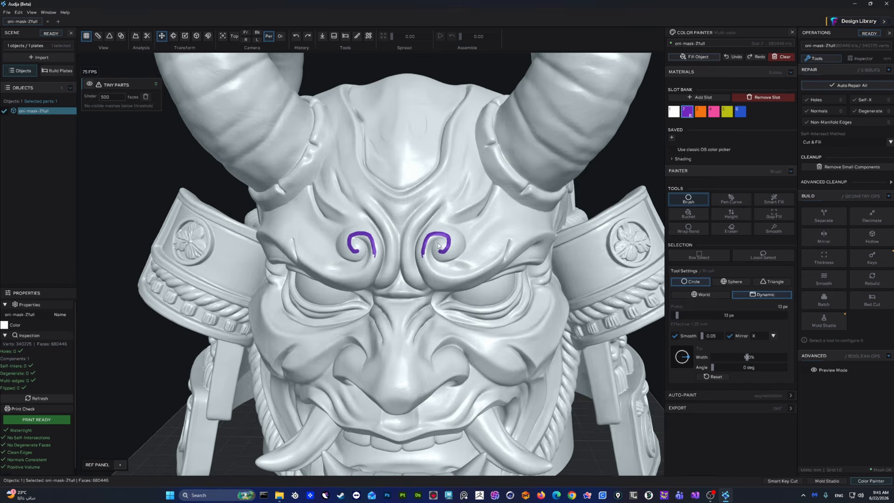
pyautogui.scroll(5, 441, 252)
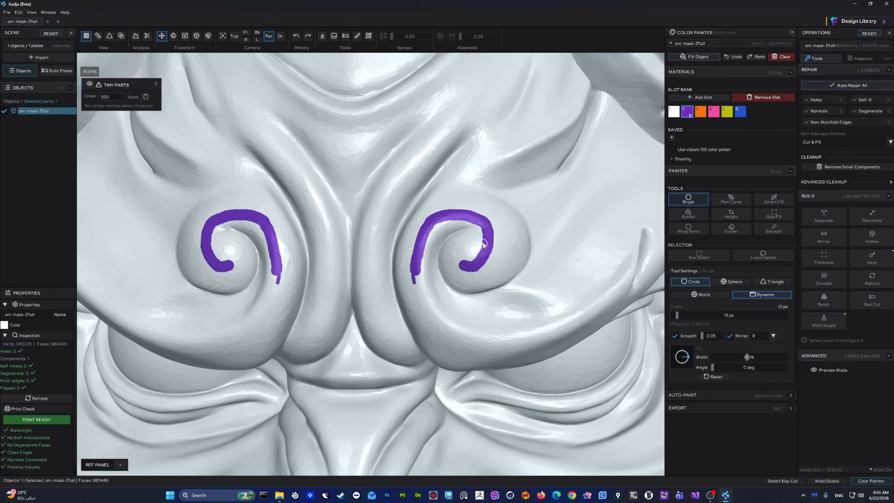
# - Extend the mirrored curls around the inner turn and outer edge of the brow spirals with the 13 px Dynamic brush
pyautogui.scroll(3, 483, 244)
pyautogui.moveTo(480, 218)
pyautogui.mouseDown()
pyautogui.moveTo(449, 223)
pyautogui.moveTo(436, 253)
pyautogui.moveTo(439, 297)
pyautogui.moveTo(469, 322)
pyautogui.moveTo(520, 320)
pyautogui.moveTo(570, 296)
pyautogui.moveTo(589, 234)
pyautogui.moveTo(577, 186)
pyautogui.moveTo(565, 184)
pyautogui.mouseUp()
pyautogui.moveTo(543, 227)
pyautogui.mouseDown()
pyautogui.moveTo(513, 259)
pyautogui.moveTo(516, 233)
pyautogui.moveTo(511, 293)
pyautogui.mouseUp()
pyautogui.scroll(-3, 543, 296)
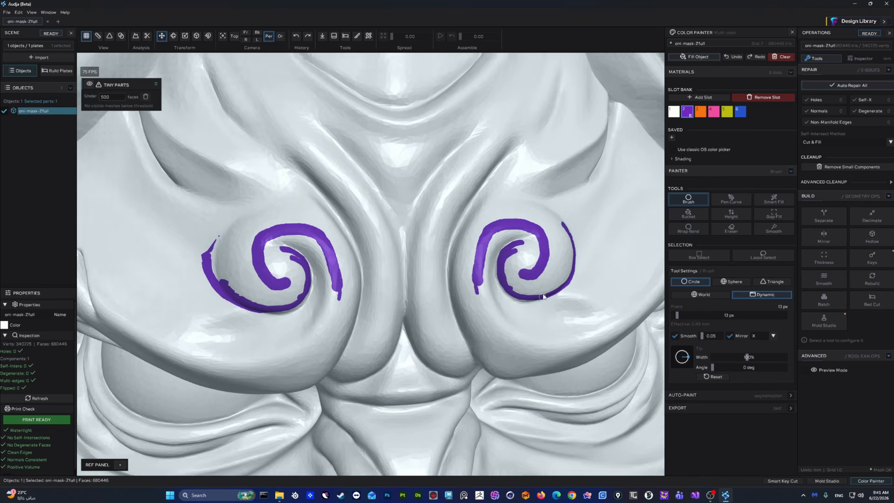
pyautogui.scroll(-2, 543, 297)
pyautogui.moveTo(543, 296); pyautogui.dragTo(517, 288, button='middle')
pyautogui.scroll(3, 465, 258)
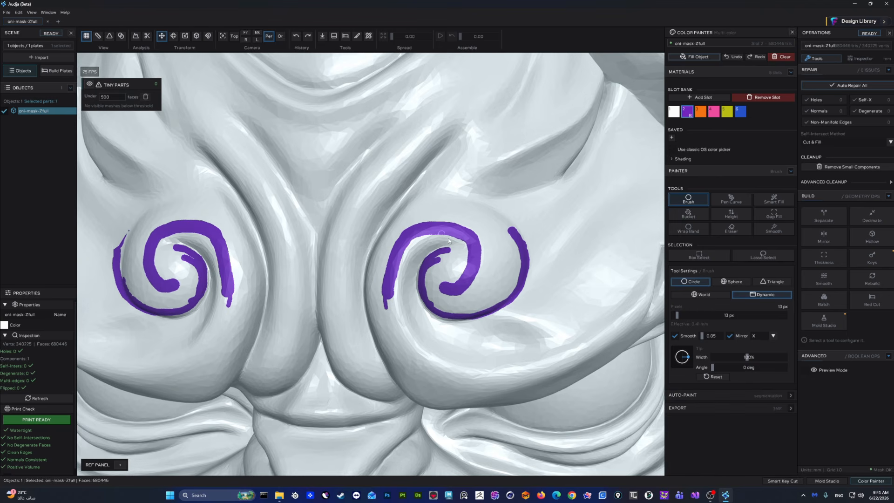
pyautogui.scroll(-4, 436, 234)
pyautogui.scroll(3, 446, 234)
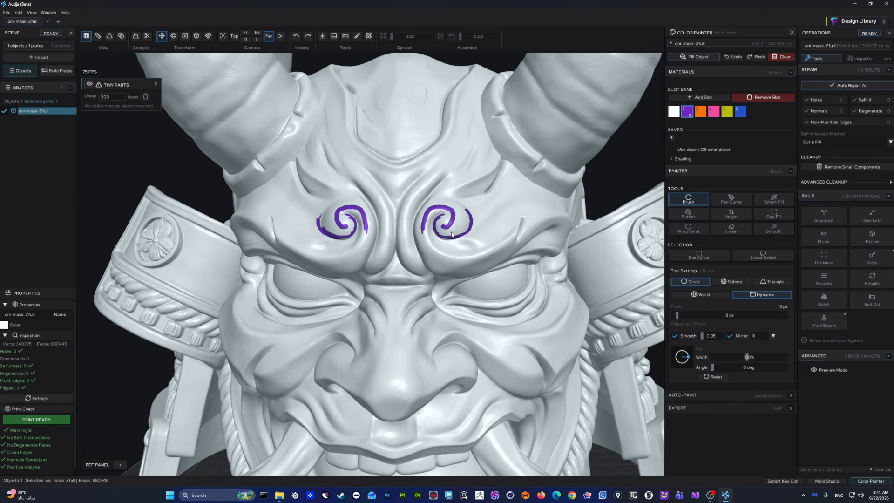
pyautogui.scroll(5, 509, 250)
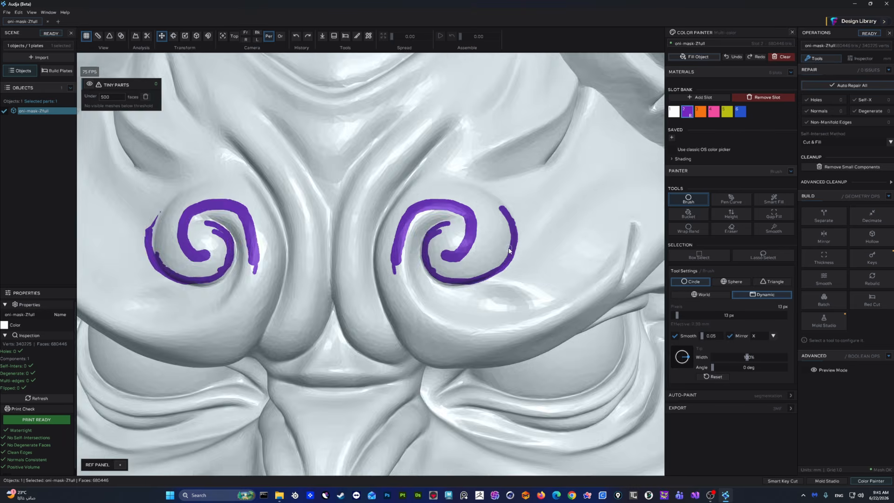
pyautogui.scroll(-5, 509, 250)
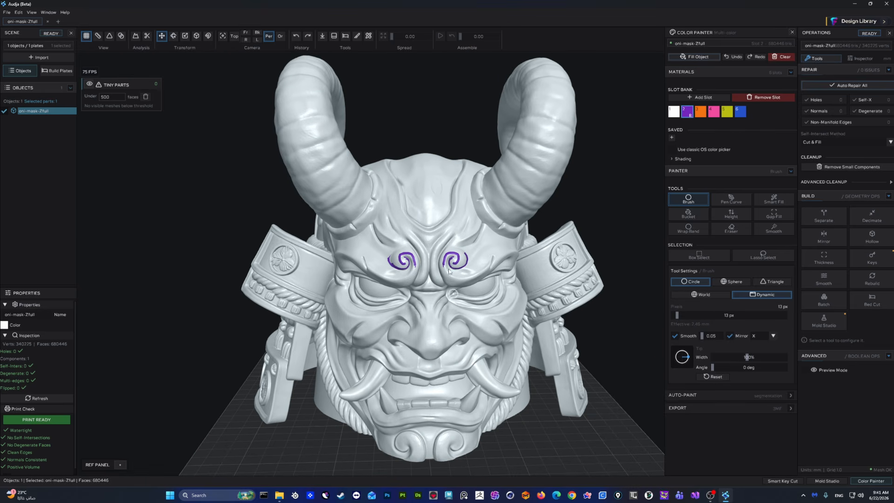
# - Paint winding purple lines, mirrored in X, across the oni mask's forehead above the brow spirals with the 13 px Dynamic brush
pyautogui.moveTo(429, 180); pyautogui.dragTo(467, 234, button='middle')
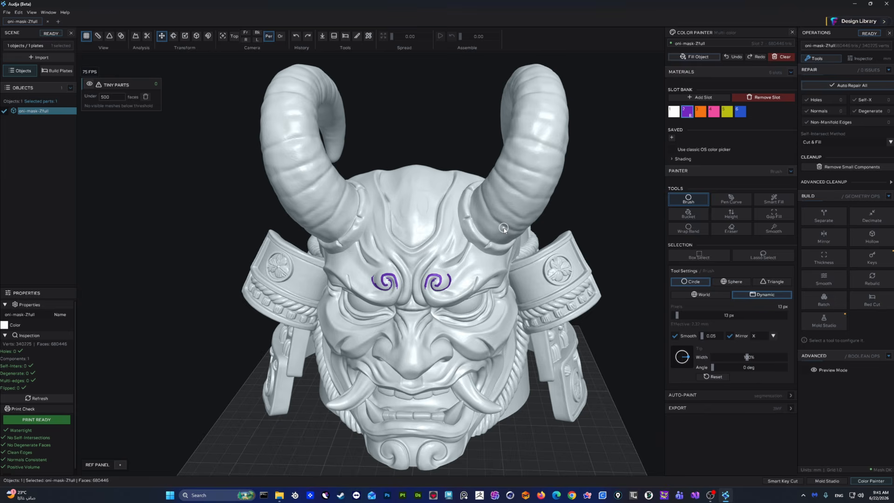
pyautogui.scroll(5, 504, 229)
pyautogui.scroll(-5, 449, 255)
pyautogui.scroll(7, 449, 255)
pyautogui.scroll(-6, 450, 262)
pyautogui.moveTo(465, 249)
pyautogui.mouseDown()
pyautogui.moveTo(419, 257)
pyautogui.moveTo(401, 218)
pyautogui.moveTo(356, 186)
pyautogui.moveTo(454, 161)
pyautogui.moveTo(463, 258)
pyautogui.moveTo(413, 326)
pyautogui.moveTo(366, 291)
pyautogui.mouseUp()
pyautogui.scroll(-5, 447, 280)
pyautogui.scroll(6, 507, 316)
pyautogui.moveTo(507, 317); pyautogui.dragTo(492, 284, button='middle')
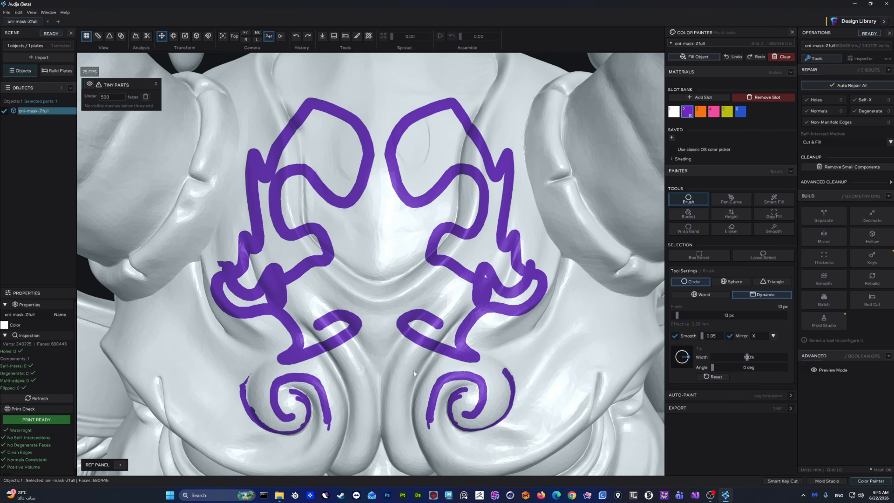
pyautogui.scroll(-2, 455, 336)
pyautogui.moveTo(438, 226); pyautogui.dragTo(434, 247, button='middle')
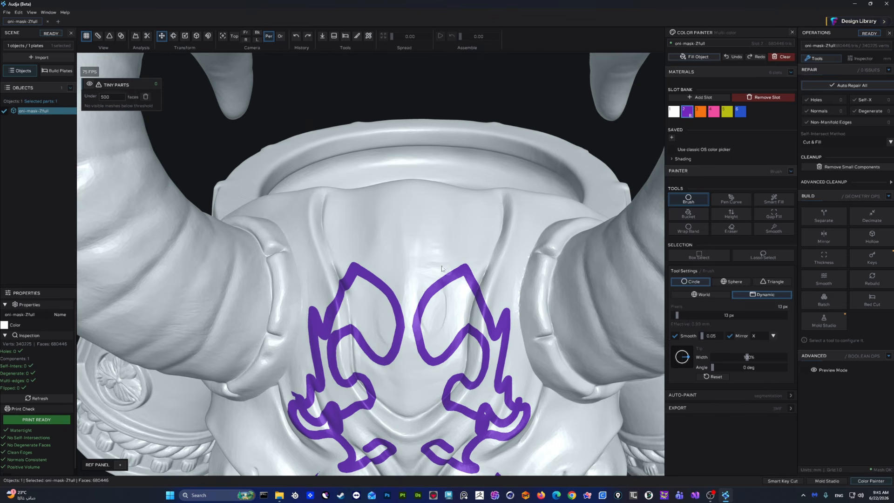
pyautogui.scroll(5, 435, 248)
pyautogui.moveTo(510, 216); pyautogui.dragTo(437, 256)
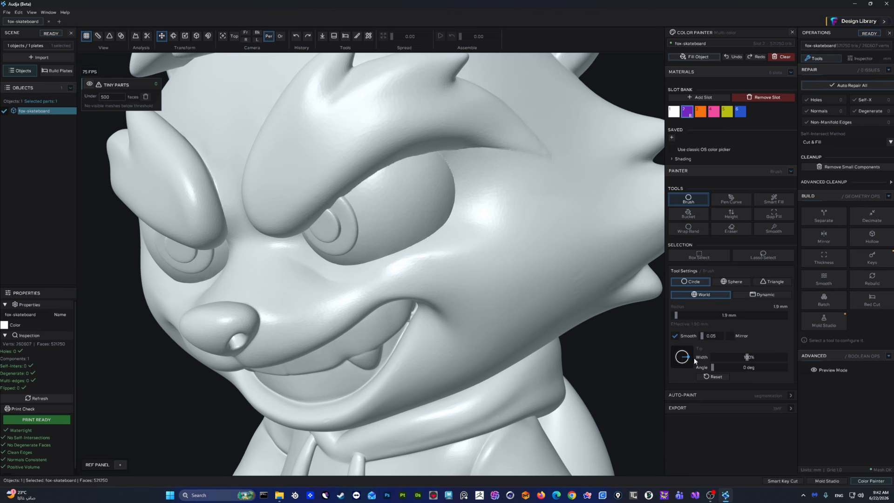
# - Stamp a round purple dab on the fox-skateboard model's cheek with the Circle brush at 1.9 mm World radius
pyautogui.scroll(5, 478, 249)
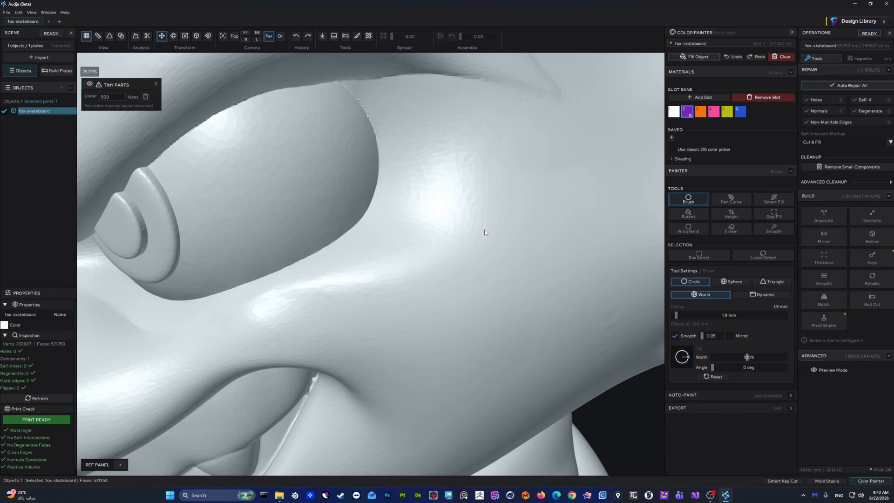
pyautogui.scroll(-4, 486, 235)
pyautogui.scroll(4, 455, 244)
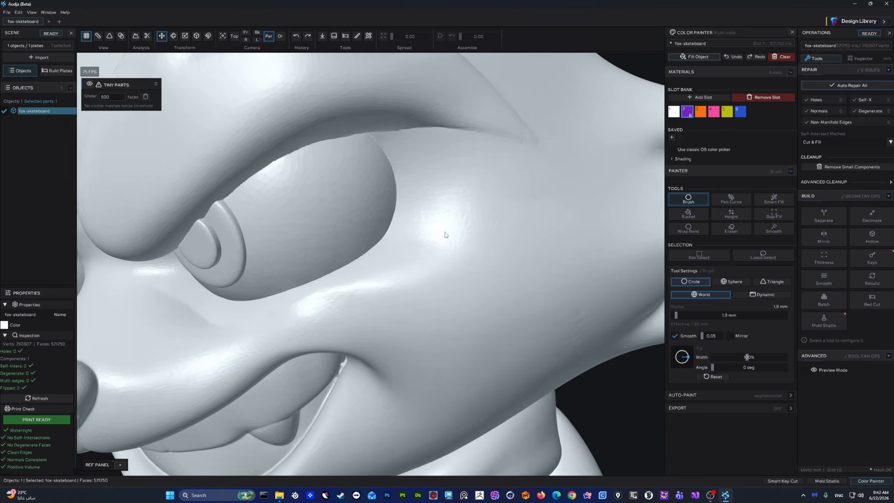
pyautogui.moveTo(445, 232); pyautogui.dragTo(432, 227, button='middle')
pyautogui.moveTo(503, 262); pyautogui.dragTo(474, 242, button='middle')
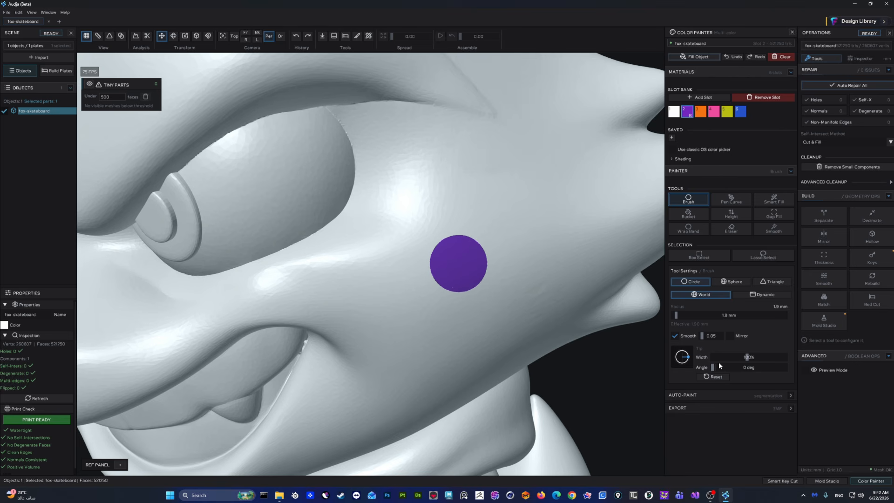
# - Try a narrower brush tip width with a dab and a stroke on the fox's cheek, and clear the paint
pyautogui.moveTo(744, 355); pyautogui.dragTo(723, 357)
pyautogui.click(531, 195)
pyautogui.moveTo(583, 180)
pyautogui.mouseDown()
pyautogui.moveTo(565, 239)
pyautogui.moveTo(404, 295)
pyautogui.moveTo(372, 326)
pyautogui.mouseUp()
pyautogui.click(782, 56)
# - Try the narrow brush tip with a rotated angle in strokes across the fox's cheek, and clear the paint
pyautogui.moveTo(540, 170); pyautogui.dragTo(500, 265)
pyautogui.moveTo(712, 367); pyautogui.dragTo(741, 368)
pyautogui.moveTo(422, 263)
pyautogui.mouseDown()
pyautogui.moveTo(395, 295)
pyautogui.moveTo(359, 315)
pyautogui.moveTo(473, 309)
pyautogui.moveTo(587, 217)
pyautogui.moveTo(596, 247)
pyautogui.mouseUp()
pyautogui.keyDown('ctrl'); pyautogui.scroll(-5, 587, 233); pyautogui.keyUp('ctrl')
pyautogui.click(779, 57)
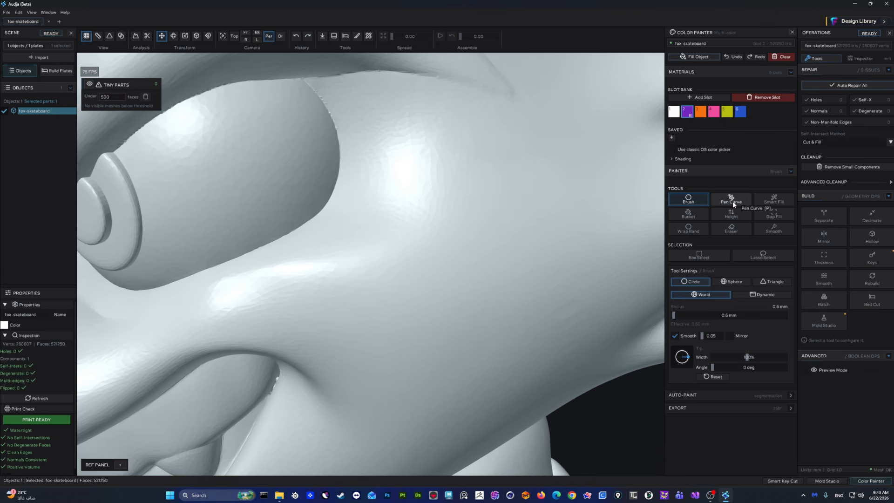
# - Switch to the Pen Curve tool and frame the fox's forehead above the brow for placing a curve
pyautogui.click(731, 199)
pyautogui.scroll(10, 490, 195)
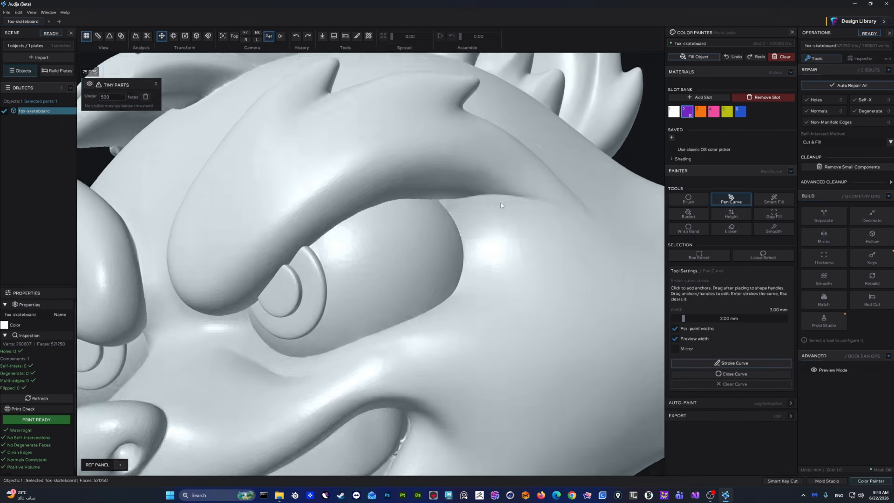
pyautogui.moveTo(501, 206); pyautogui.dragTo(506, 221, button='middle')
pyautogui.scroll(-8, 507, 221)
pyautogui.moveTo(554, 189); pyautogui.dragTo(553, 226, button='middle')
pyautogui.scroll(8, 533, 199)
pyautogui.scroll(2, 533, 216)
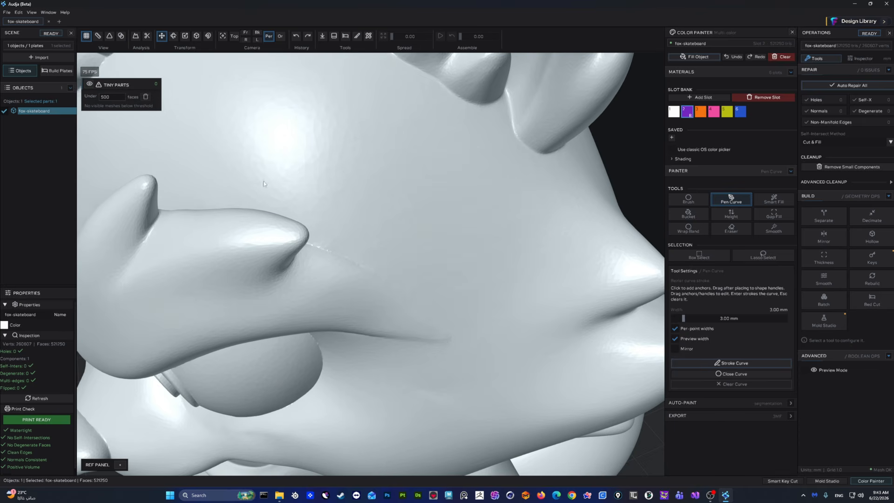
pyautogui.moveTo(407, 212); pyautogui.dragTo(521, 194, button='middle')
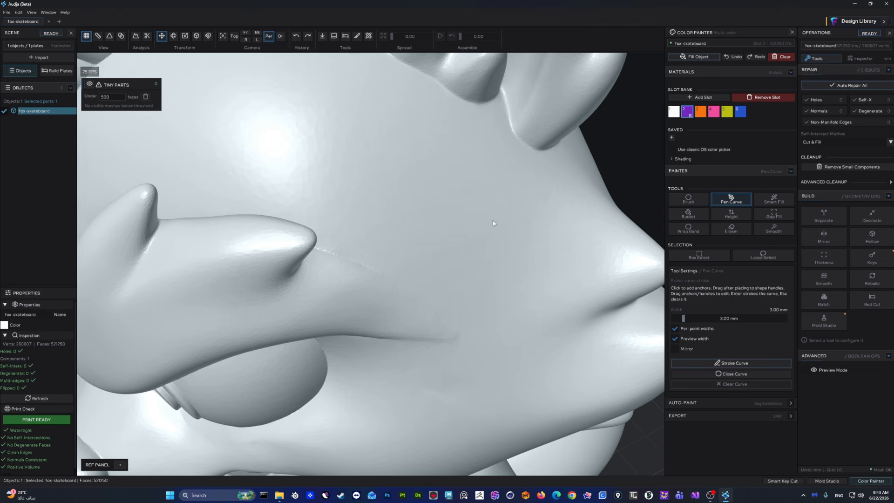
pyautogui.moveTo(492, 220); pyautogui.dragTo(551, 214, button='middle')
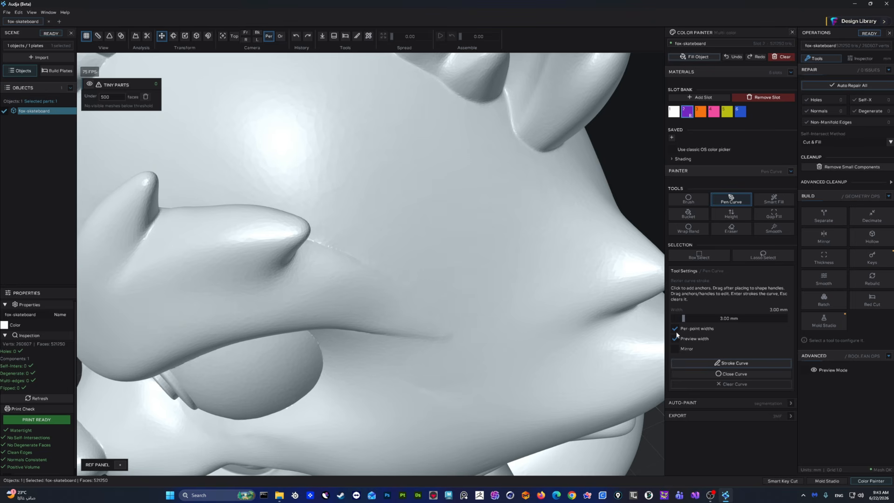
# - Lay out a 3.00 mm wide purple pen curve with three anchors across the fox's forehead above the brow
pyautogui.click(579, 204)
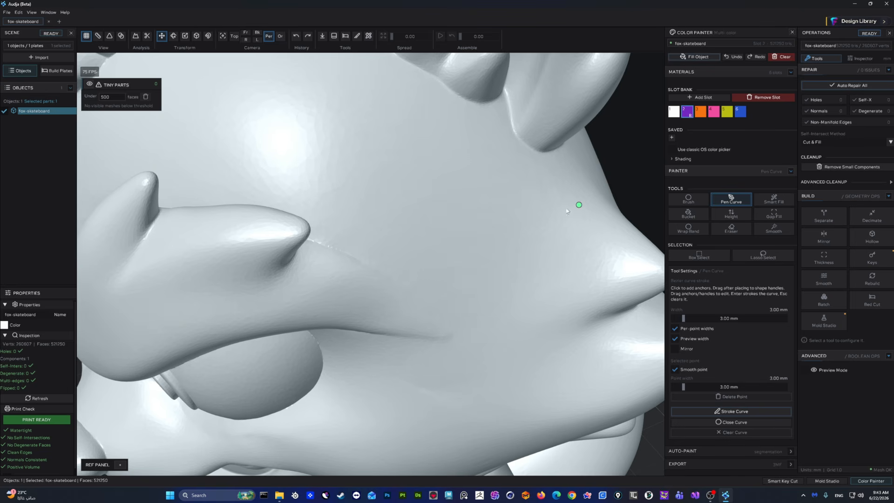
pyautogui.scroll(-3, 567, 212)
pyautogui.moveTo(489, 198); pyautogui.dragTo(460, 194, button='middle')
pyautogui.click(380, 179)
pyautogui.moveTo(370, 184); pyautogui.dragTo(342, 184)
pyautogui.moveTo(209, 202); pyautogui.dragTo(172, 216)
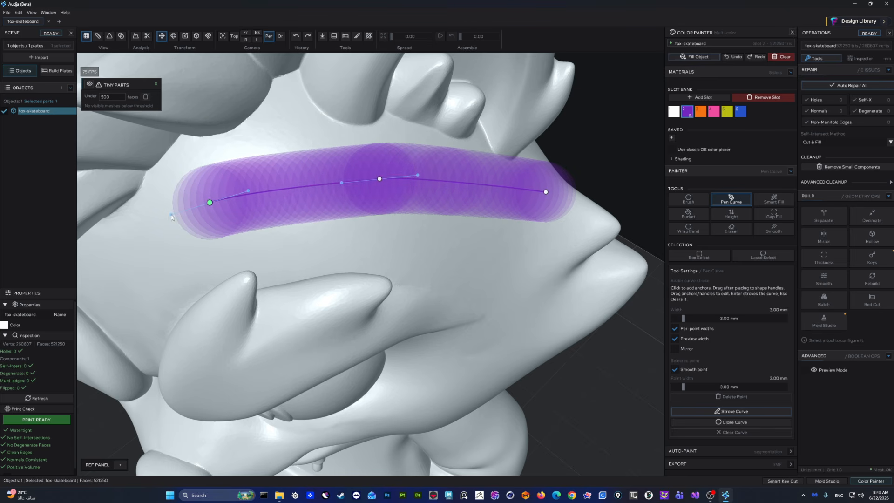
# - Set the middle anchor's point width to 2.35 mm and stroke the forehead curve in purple
pyautogui.moveTo(271, 162); pyautogui.dragTo(337, 190, button='middle')
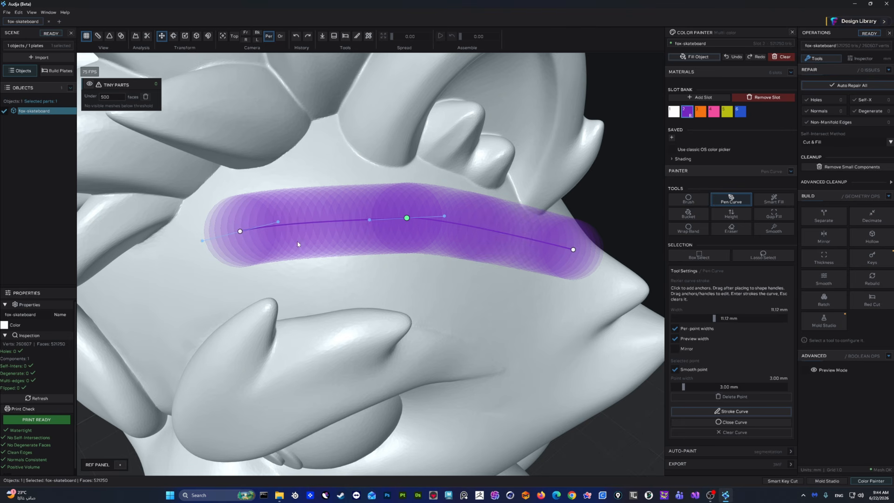
pyautogui.moveTo(240, 231); pyautogui.dragTo(242, 231)
pyautogui.moveTo(683, 385)
pyautogui.mouseDown()
pyautogui.moveTo(674, 384)
pyautogui.moveTo(710, 387)
pyautogui.moveTo(680, 387)
pyautogui.mouseUp()
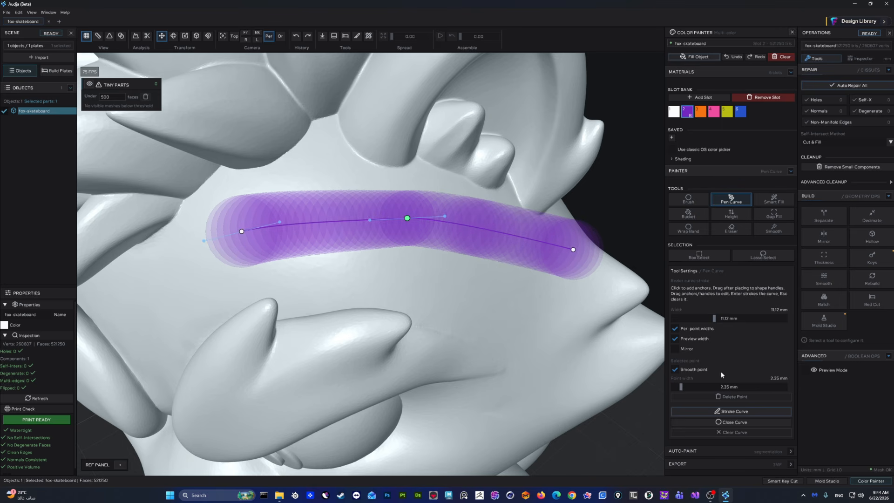
pyautogui.click(726, 411)
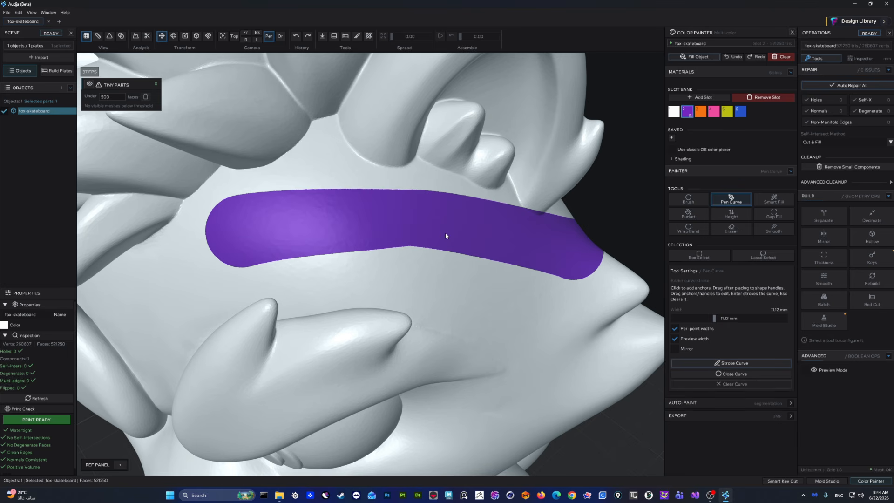
# - Undo the purple stroke, stroke the forehead curve again and undo it, and clear the curve
pyautogui.hotkey('ctrl', 'z')
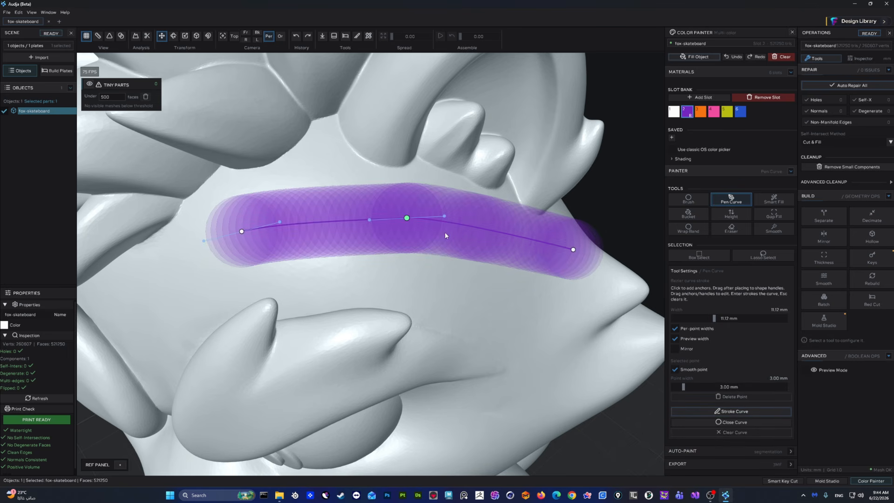
pyautogui.press('Return')
pyautogui.hotkey('ctrl', 'z')
pyautogui.click(730, 432)
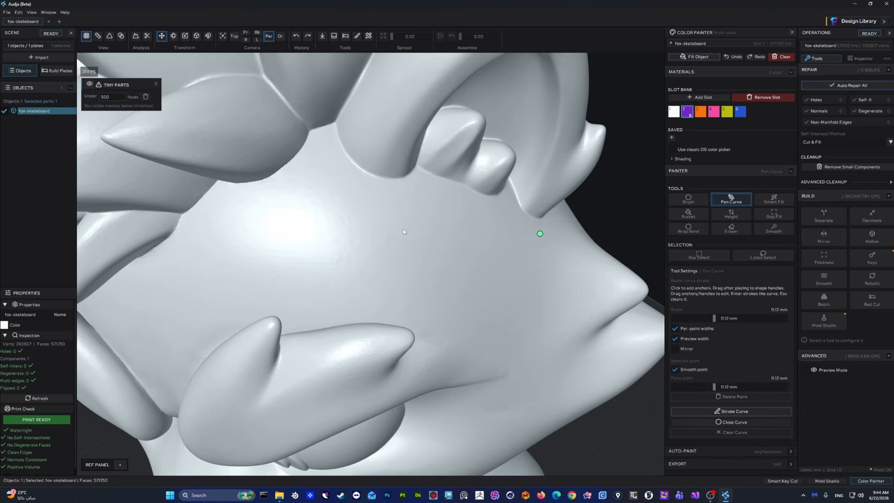
# - Lay out a new three-anchor curve across the fox's forehead with per-point widths off and a uniform width of 1.03 mm
pyautogui.click(355, 220)
pyautogui.click(186, 270)
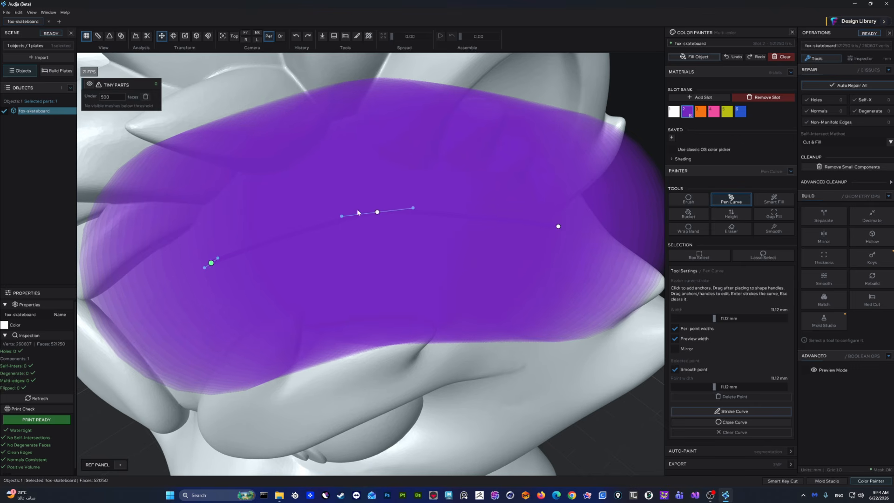
pyautogui.click(675, 328)
pyautogui.moveTo(710, 320); pyautogui.dragTo(677, 322)
pyautogui.moveTo(408, 222); pyautogui.dragTo(356, 211, button='middle')
pyautogui.moveTo(358, 136); pyautogui.dragTo(380, 188, button='middle')
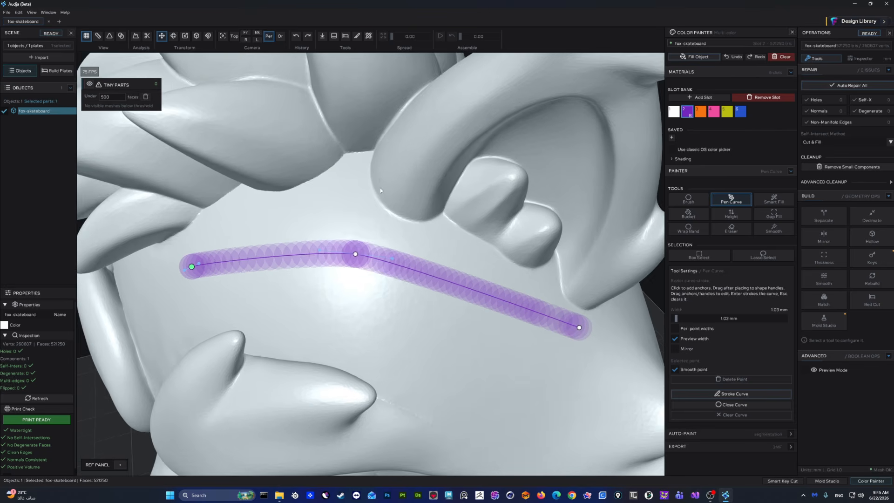
# - Close the forehead curve into a loop and clear it
pyautogui.click(734, 405)
pyautogui.scroll(3, 462, 233)
pyautogui.click(700, 417)
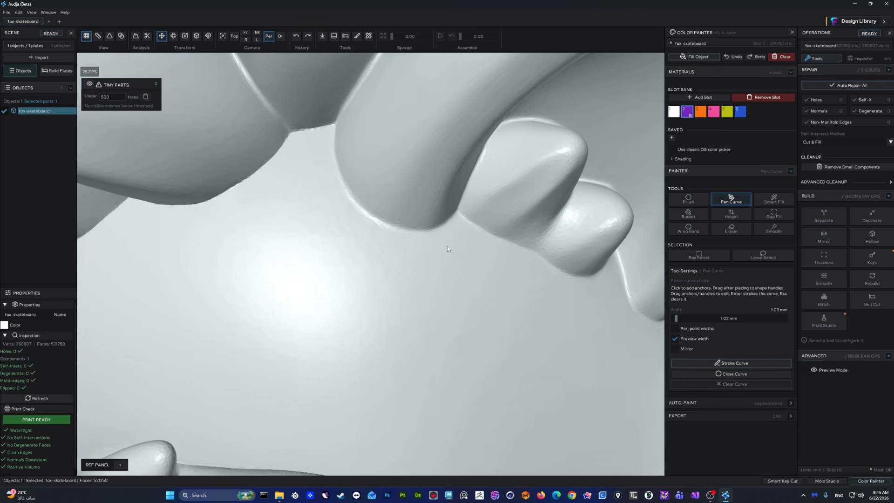
# - Draw a three-anchor pen curve along the crease where the ear base meets the fox's forehead and thin it to about 0.5 mm
pyautogui.click(327, 135)
pyautogui.moveTo(362, 224); pyautogui.dragTo(397, 239)
pyautogui.moveTo(462, 233)
pyautogui.mouseDown()
pyautogui.moveTo(472, 222)
pyautogui.moveTo(483, 224)
pyautogui.mouseUp()
pyautogui.scroll(3, 447, 219)
pyautogui.moveTo(409, 210); pyautogui.dragTo(405, 228, button='middle')
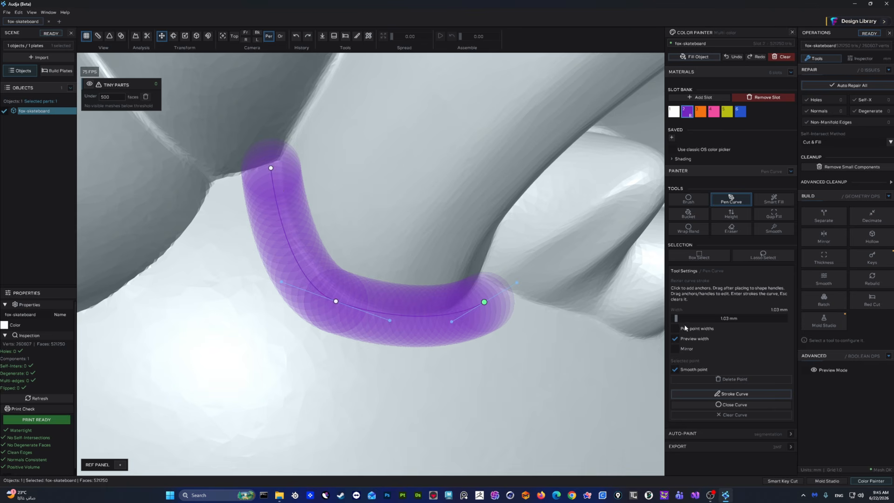
pyautogui.moveTo(675, 319); pyautogui.dragTo(674, 320)
pyautogui.scroll(1, 370, 328)
pyautogui.moveTo(370, 327); pyautogui.dragTo(323, 329, button='middle')
pyautogui.scroll(1, 338, 293)
pyautogui.moveTo(338, 294); pyautogui.dragTo(397, 331, button='middle')
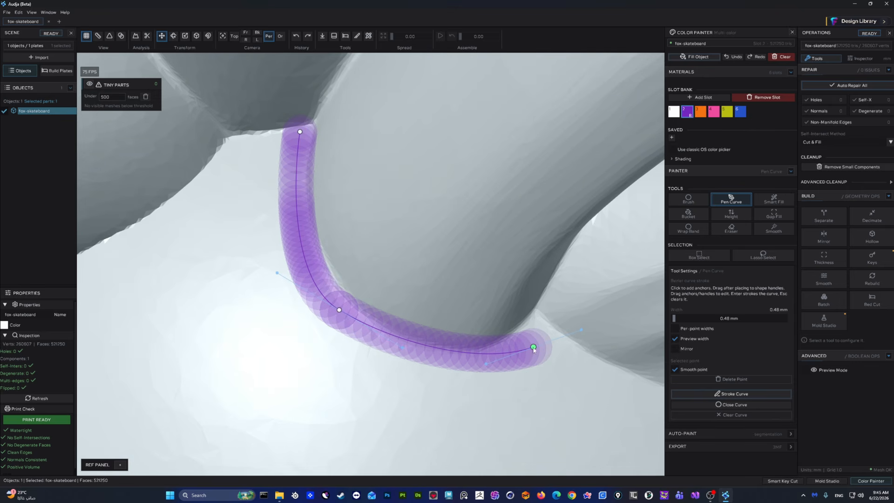
# - Move the end and middle anchors to follow the ear crease more closely and close the curve at its first anchor
pyautogui.moveTo(534, 351); pyautogui.dragTo(542, 332)
pyautogui.moveTo(339, 310); pyautogui.dragTo(348, 337)
pyautogui.moveTo(300, 133); pyautogui.dragTo(301, 135)
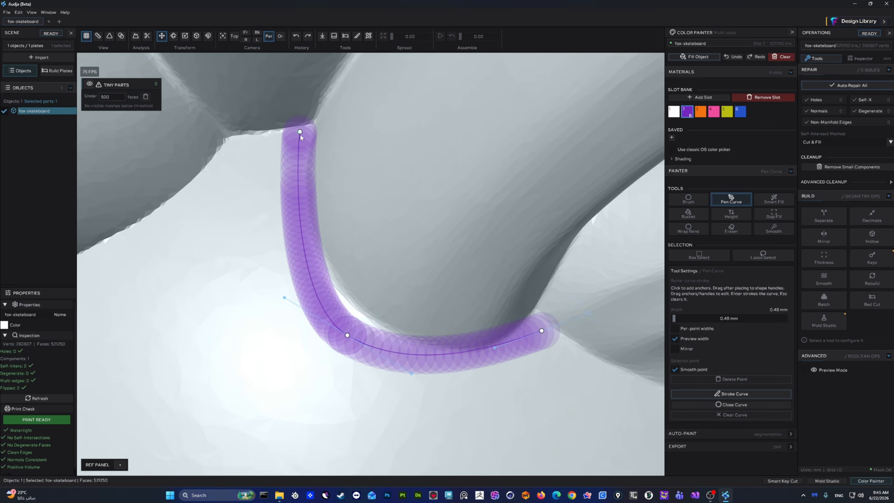
pyautogui.click(300, 133)
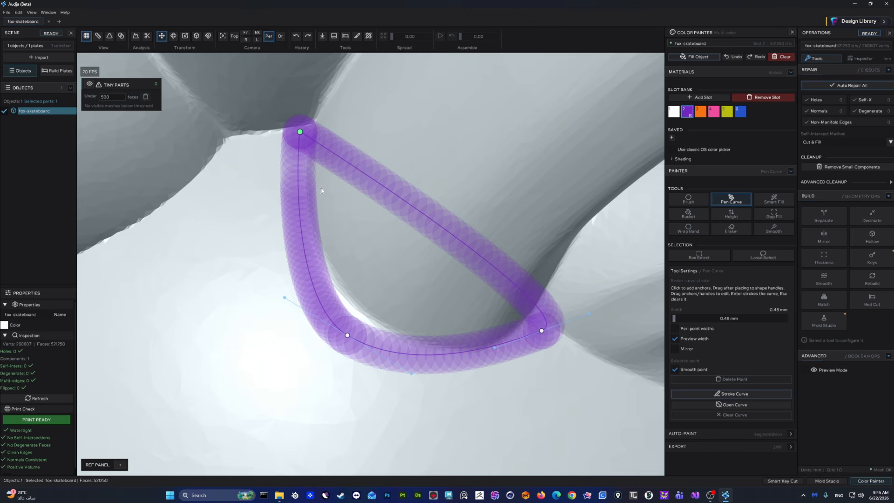
# - Reopen the ear-crease curve, bend it to the crease with its anchors and handles, and clear it
pyautogui.click(302, 136)
pyautogui.moveTo(301, 139); pyautogui.dragTo(289, 173)
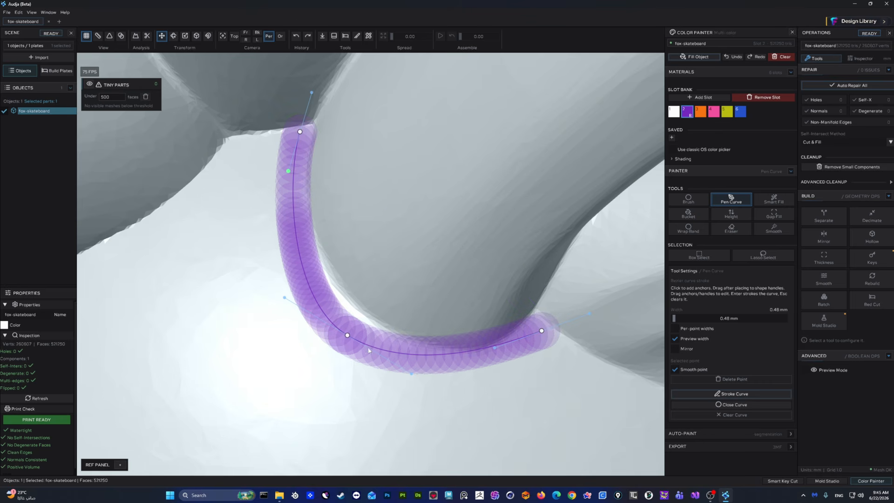
pyautogui.moveTo(347, 336); pyautogui.dragTo(346, 328)
pyautogui.moveTo(541, 331); pyautogui.dragTo(547, 340)
pyautogui.moveTo(499, 358); pyautogui.dragTo(506, 379)
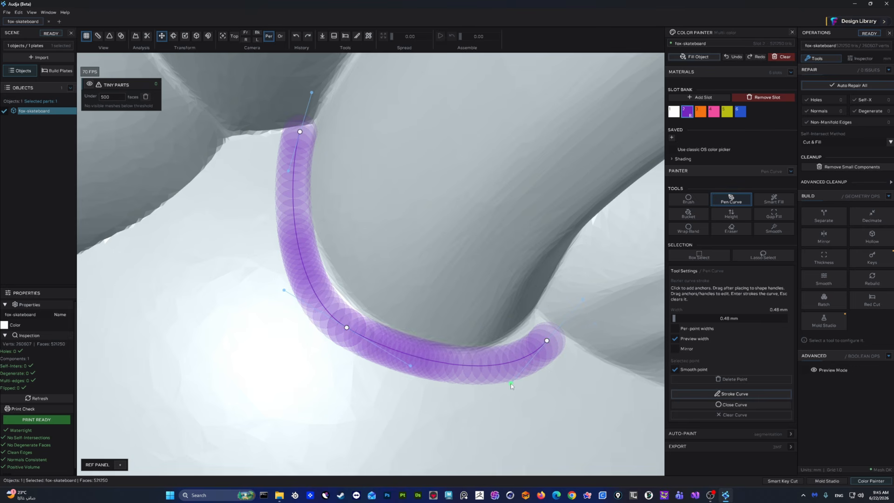
pyautogui.moveTo(547, 340); pyautogui.dragTo(544, 336)
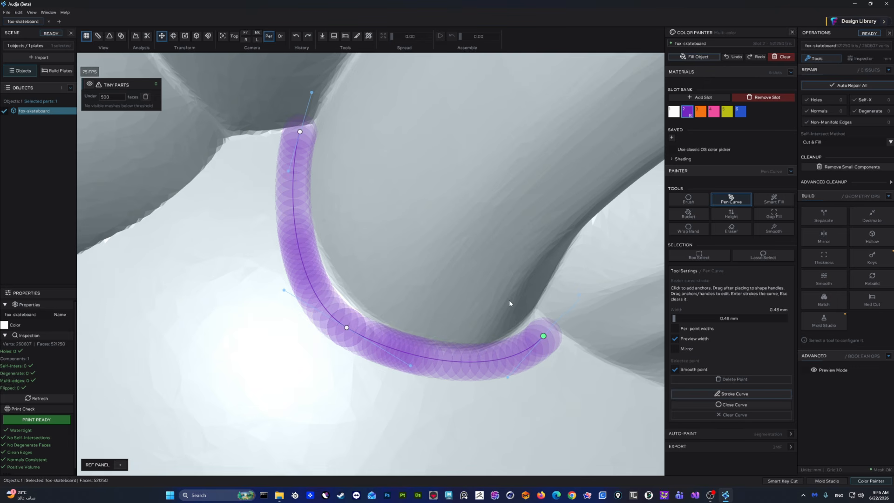
pyautogui.press('Return')
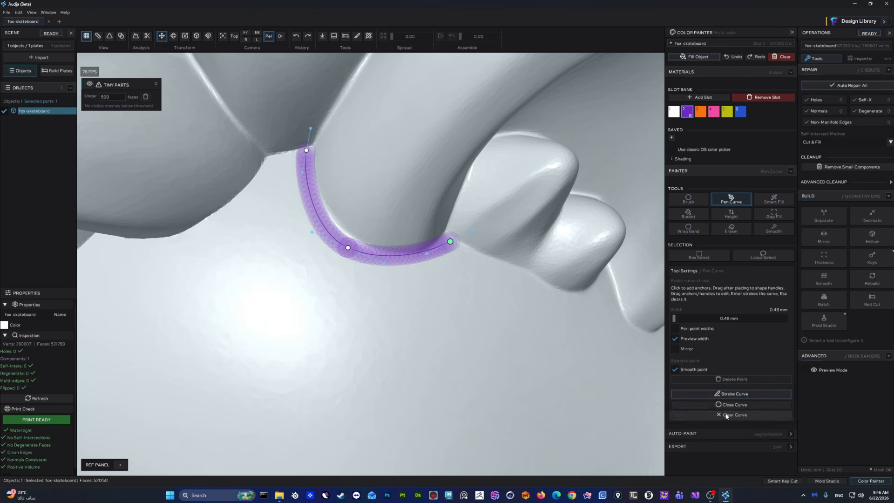
pyautogui.press('Escape')
# - Stroke two roughly parallel, two-anchor purple pen curves across the side of the fox's head at 0.46 mm width
pyautogui.scroll(1, 469, 275)
pyautogui.scroll(-5, 469, 273)
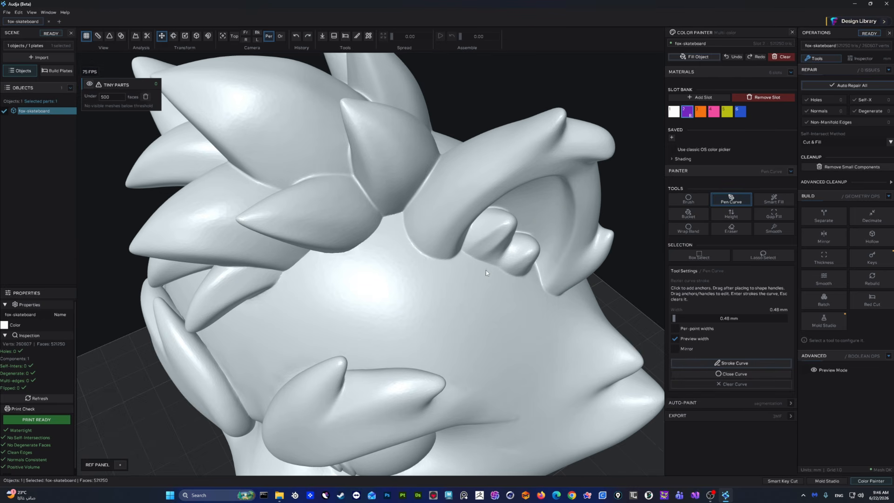
pyautogui.click(564, 304)
pyautogui.click(330, 303)
pyautogui.press('Return')
pyautogui.click(564, 320)
pyautogui.click(343, 325)
pyautogui.press('Return')
pyautogui.scroll(3, 482, 293)
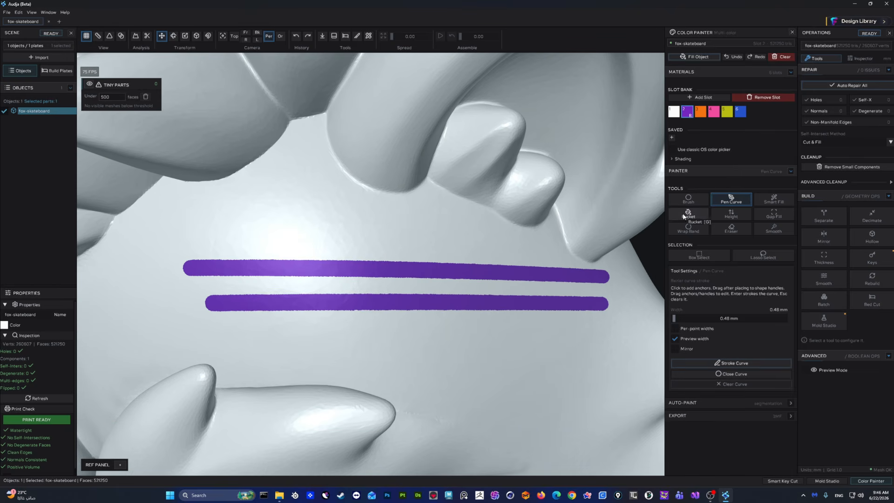
# - Undo the last pen stroke and clear all the paint from the fox
pyautogui.click(688, 199)
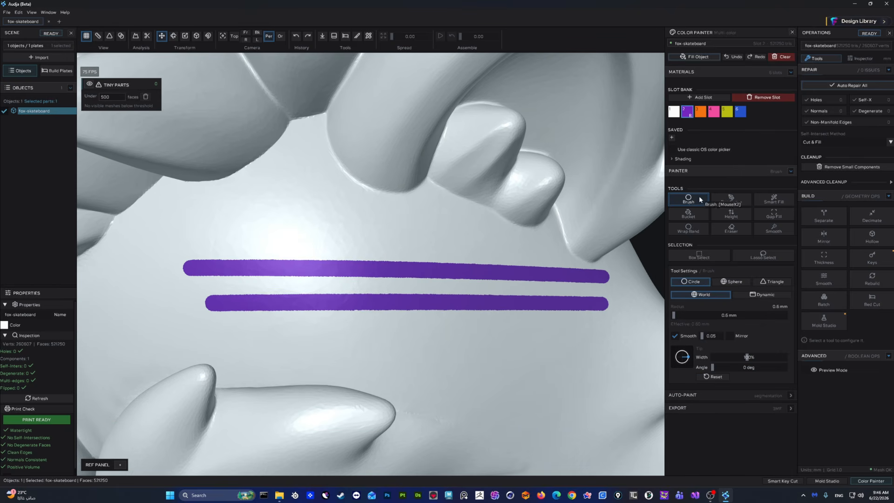
pyautogui.click(731, 199)
pyautogui.hotkey('ctrl', 'z')
pyautogui.click(783, 57)
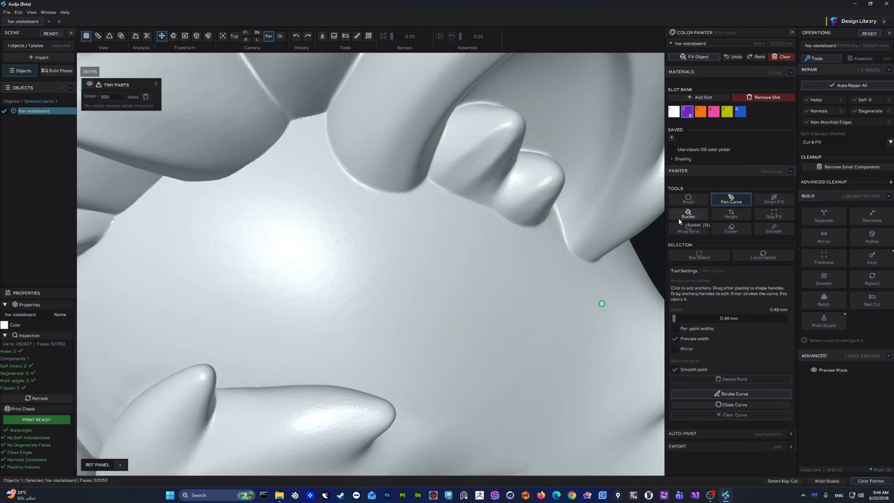
# - Paint three separate straight purple lines across the side of the fox's head with the 0.6 mm circle Brush, joining pairs of end points
pyautogui.click(688, 200)
pyautogui.scroll(-2, 525, 264)
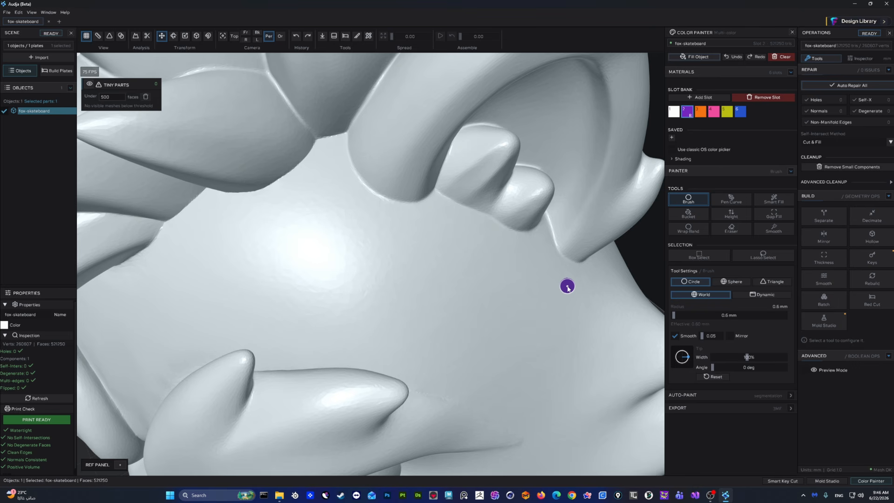
pyautogui.keyDown('shift'); pyautogui.click(225, 244); pyautogui.keyUp('shift')
pyautogui.click(215, 284)
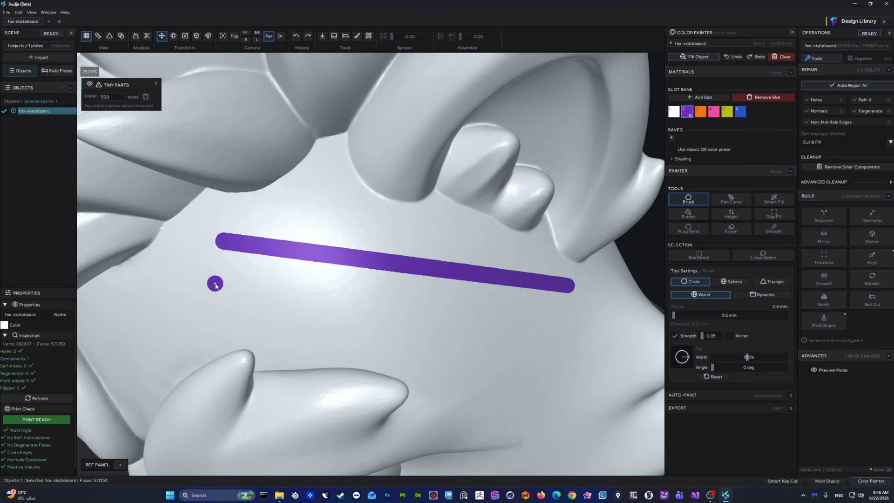
pyautogui.keyDown('shift'); pyautogui.click(568, 330); pyautogui.keyUp('shift')
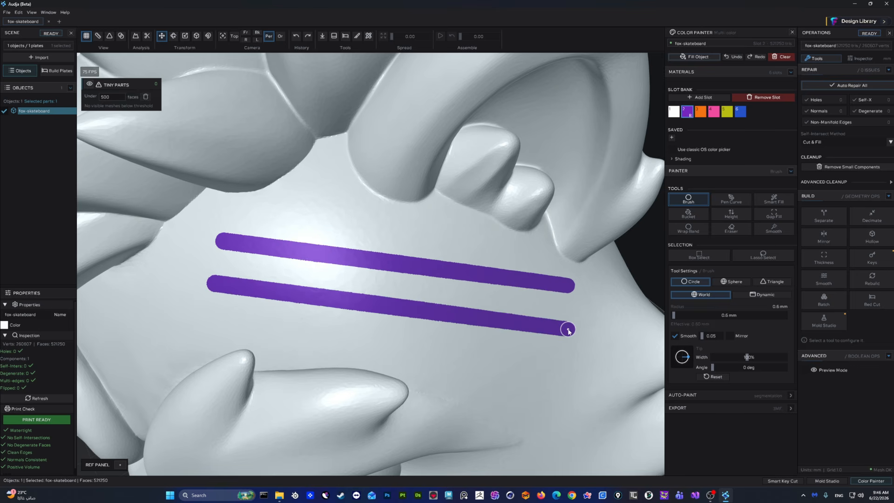
pyautogui.click(572, 355)
pyautogui.keyDown('shift'); pyautogui.click(201, 325); pyautogui.keyUp('shift')
# - Paint a chain of connected straight brush segments criss-crossing the side of the fox's head, and clear all the paint
pyautogui.click(608, 311)
pyautogui.keyDown('shift'); pyautogui.click(313, 267); pyautogui.keyUp('shift')
pyautogui.keyDown('shift'); pyautogui.click(219, 270); pyautogui.keyUp('shift')
pyautogui.keyDown('shift'); pyautogui.click(170, 284); pyautogui.keyUp('shift')
pyautogui.keyDown('shift'); pyautogui.click(163, 321); pyautogui.keyUp('shift')
pyautogui.moveTo(163, 323)
pyautogui.mouseDown()
pyautogui.moveTo(277, 201)
pyautogui.moveTo(473, 216)
pyautogui.moveTo(558, 303)
pyautogui.moveTo(466, 414)
pyautogui.mouseUp()
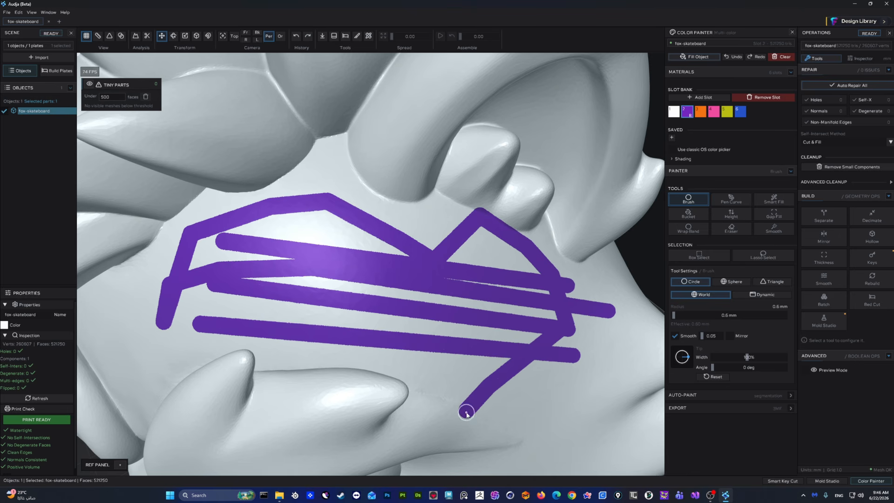
pyautogui.keyDown('shift'); pyautogui.click(585, 412); pyautogui.keyUp('shift')
pyautogui.keyDown('shift'); pyautogui.click(610, 396); pyautogui.keyUp('shift')
pyautogui.moveTo(621, 328)
pyautogui.mouseDown()
pyautogui.moveTo(614, 284)
pyautogui.moveTo(576, 321)
pyautogui.moveTo(459, 385)
pyautogui.moveTo(377, 402)
pyautogui.moveTo(371, 371)
pyautogui.moveTo(455, 339)
pyautogui.moveTo(239, 333)
pyautogui.moveTo(188, 306)
pyautogui.mouseUp()
pyautogui.moveTo(229, 266)
pyautogui.mouseDown()
pyautogui.moveTo(326, 200)
pyautogui.moveTo(336, 154)
pyautogui.moveTo(419, 135)
pyautogui.moveTo(498, 82)
pyautogui.moveTo(592, 247)
pyautogui.moveTo(419, 320)
pyautogui.moveTo(406, 246)
pyautogui.mouseUp()
pyautogui.click(784, 58)
# - Lay out a nine-anchor Pen Curve as a closed, eye-shaped loop below the fox's ear, and clear the curve
pyautogui.click(731, 200)
pyautogui.click(569, 271)
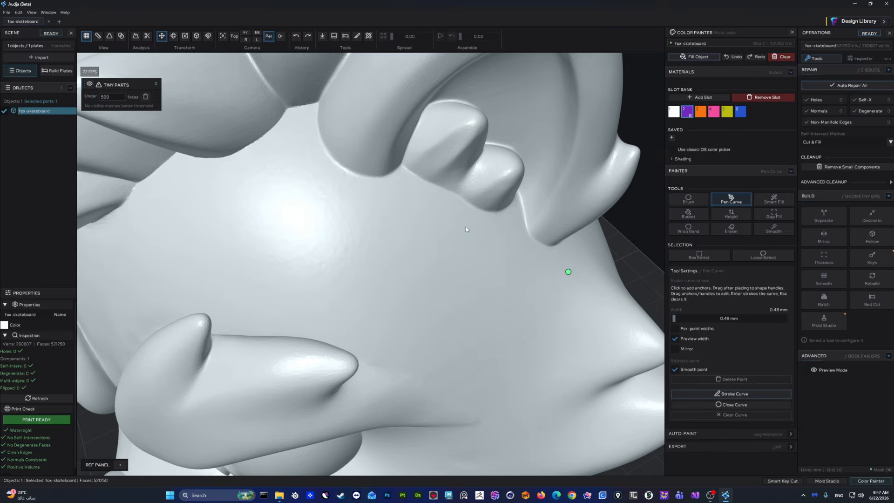
pyautogui.click(464, 226)
pyautogui.click(395, 213)
pyautogui.click(333, 222)
pyautogui.click(295, 251)
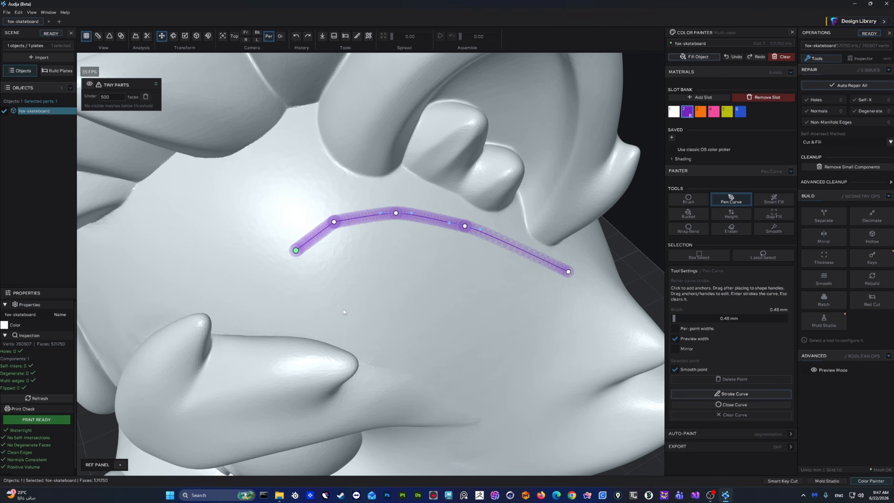
pyautogui.click(335, 303)
pyautogui.click(380, 328)
pyautogui.click(455, 340)
pyautogui.click(500, 327)
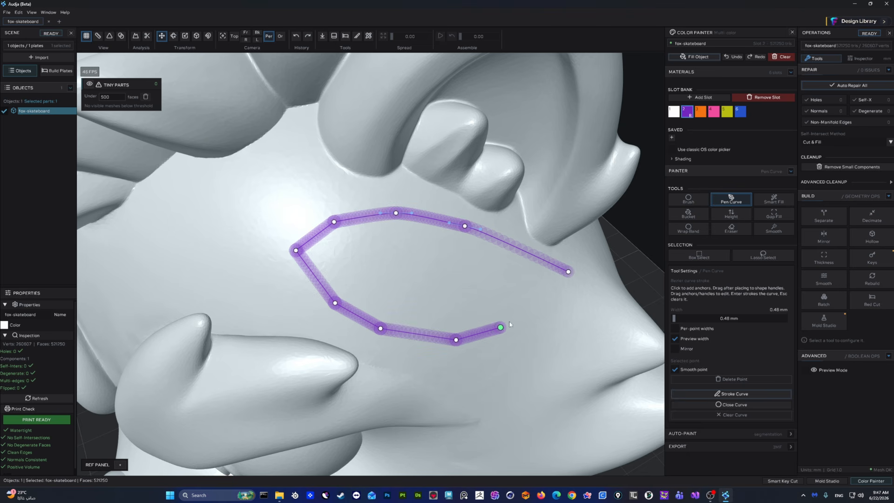
pyautogui.click(728, 405)
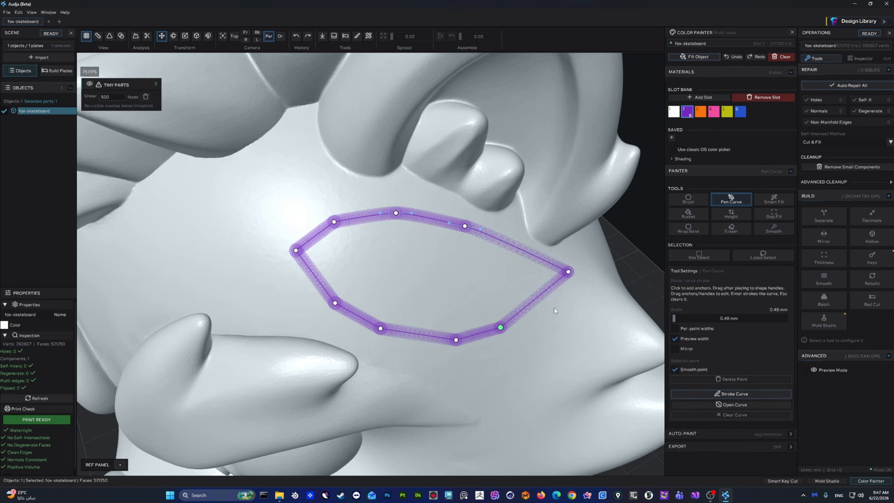
pyautogui.moveTo(523, 302); pyautogui.dragTo(527, 296, button='middle')
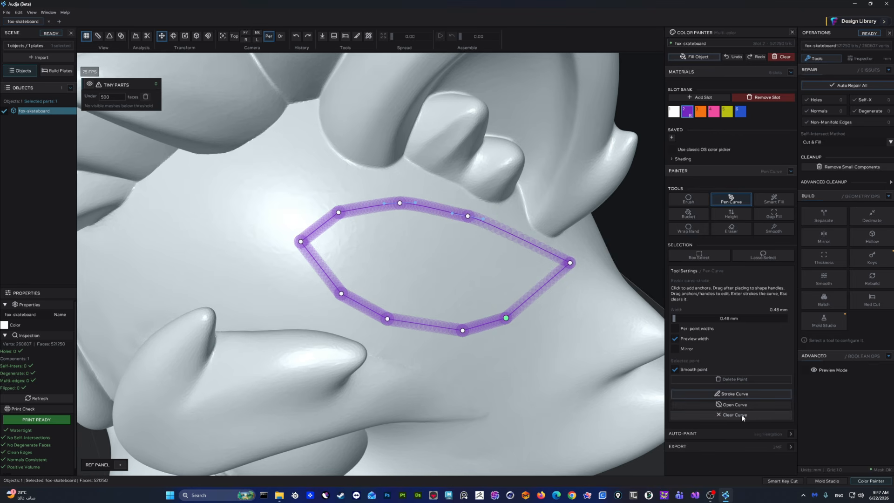
pyautogui.click(733, 415)
pyautogui.moveTo(560, 232)
pyautogui.mouseDown(button='middle')
pyautogui.moveTo(512, 250)
pyautogui.moveTo(550, 236)
pyautogui.moveTo(558, 284)
pyautogui.moveTo(580, 260)
pyautogui.moveTo(600, 204)
pyautogui.mouseUp(button='middle')
pyautogui.scroll(-2, 551, 237)
pyautogui.scroll(-3, 580, 259)
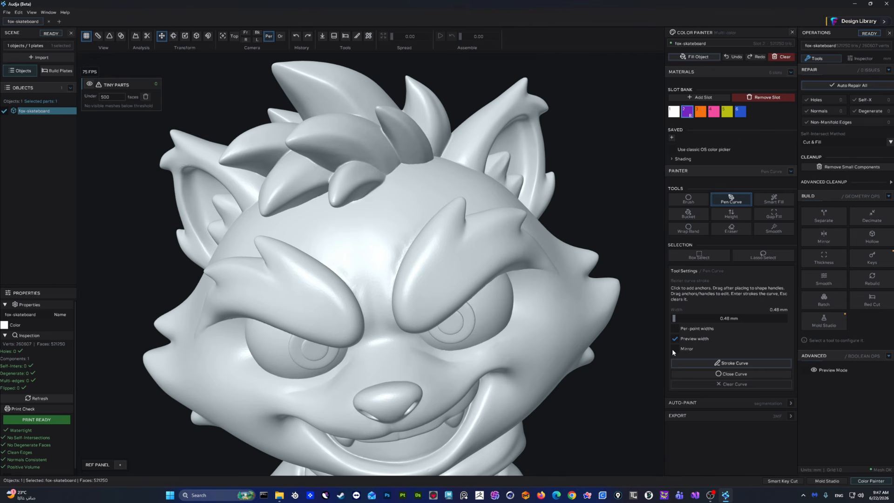
pyautogui.moveTo(427, 115); pyautogui.dragTo(455, 115, button='middle')
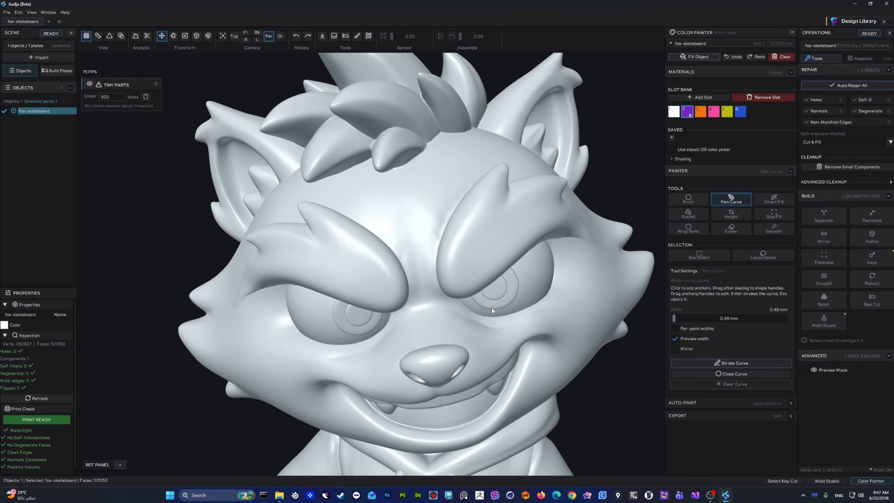
pyautogui.moveTo(481, 215); pyautogui.dragTo(433, 223, button='middle')
pyautogui.moveTo(538, 235); pyautogui.dragTo(469, 236, button='middle')
pyautogui.scroll(4, 483, 225)
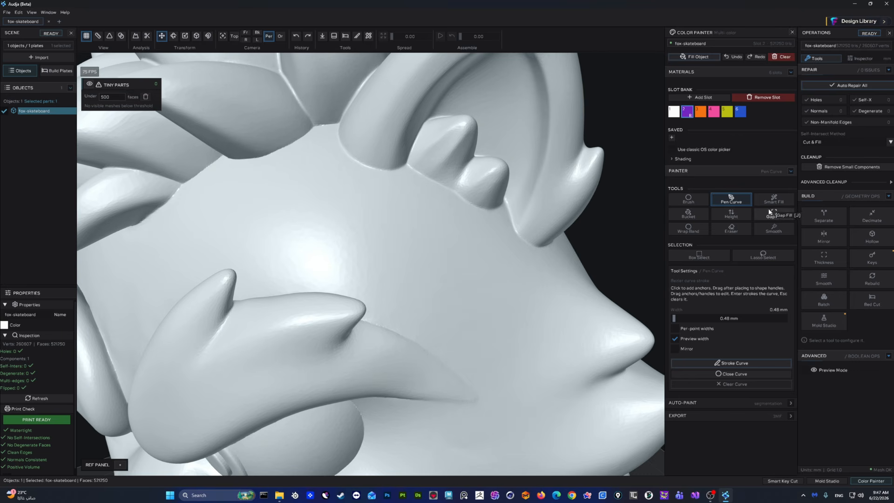
# - Switch to the Smart Fill tool and examine the fox's eye and brow up close
pyautogui.click(776, 200)
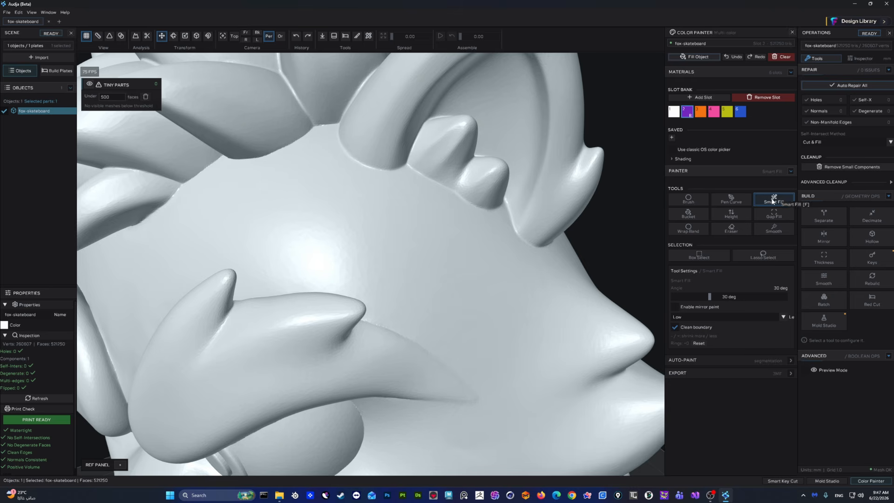
pyautogui.scroll(-5, 498, 272)
pyautogui.moveTo(498, 272); pyautogui.dragTo(463, 267, button='middle')
pyautogui.scroll(5, 476, 227)
pyautogui.scroll(-4, 474, 240)
pyautogui.scroll(5, 462, 268)
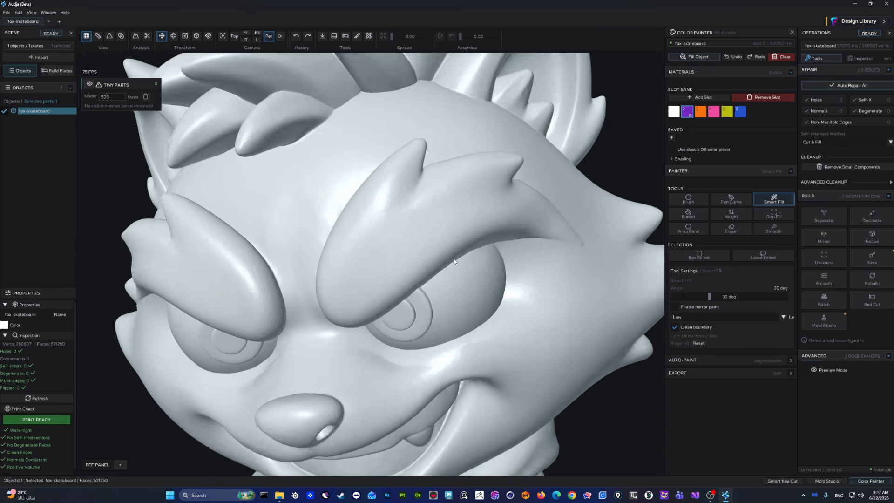
pyautogui.scroll(-6, 461, 271)
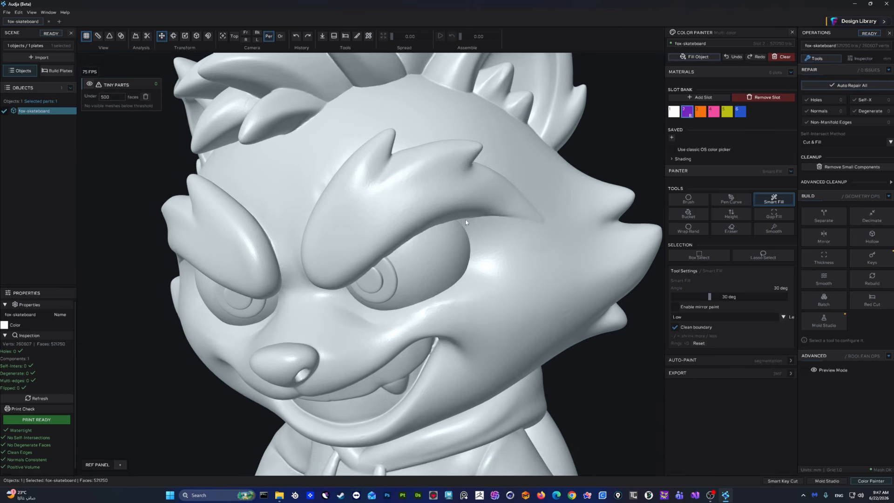
pyautogui.scroll(2, 463, 233)
pyautogui.moveTo(457, 252)
pyautogui.mouseDown(button='middle')
pyautogui.moveTo(460, 225)
pyautogui.moveTo(445, 239)
pyautogui.moveTo(439, 225)
pyautogui.mouseUp(button='middle')
pyautogui.scroll(2, 451, 229)
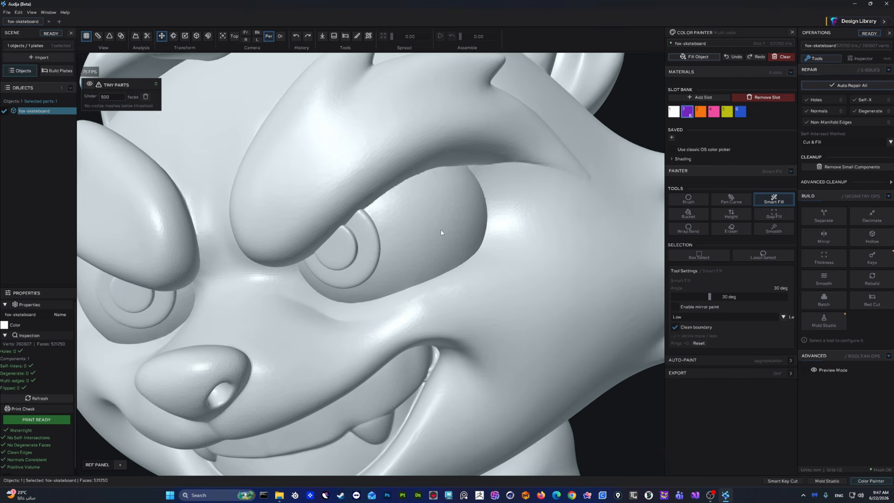
pyautogui.scroll(3, 439, 225)
# - Try Smart Fill at 30 degrees on both of the fox's eyes and undo it
pyautogui.click(408, 231)
pyautogui.scroll(-5, 546, 260)
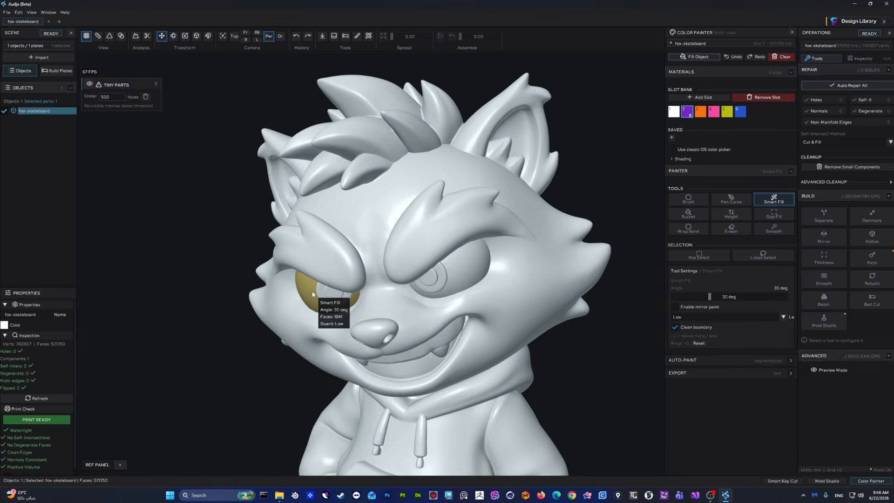
pyautogui.click(321, 263)
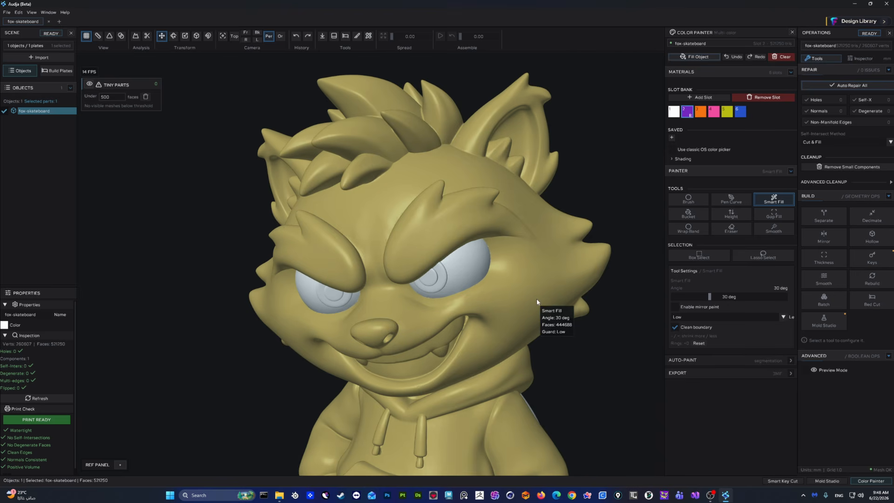
pyautogui.hotkey('ctrl', 'z')
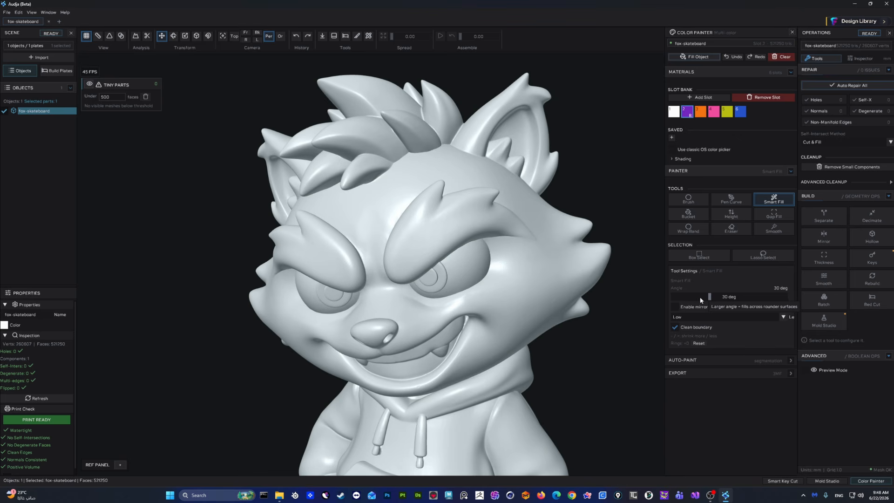
# - Lower the Smart Fill angle to 18 and 8 degrees, previewing the fill region on the eye, hair and face
pyautogui.click(694, 297)
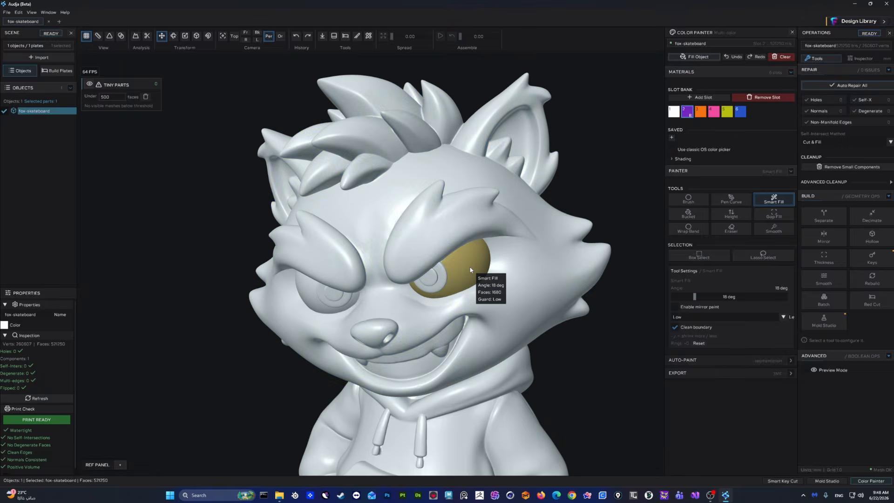
pyautogui.moveTo(691, 297); pyautogui.dragTo(682, 296)
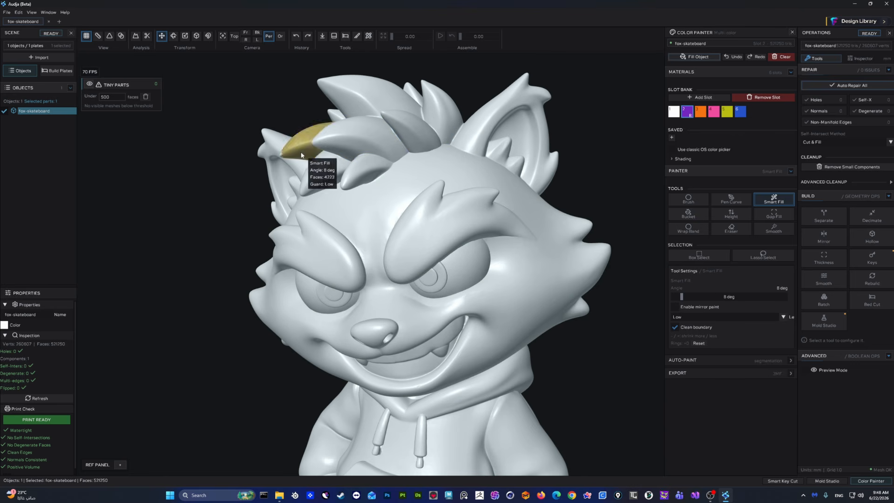
pyautogui.scroll(6, 485, 261)
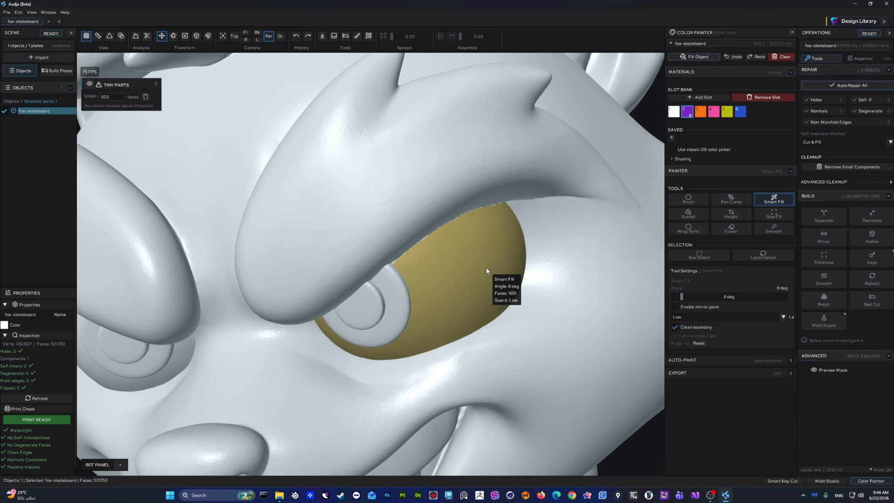
pyautogui.scroll(4, 486, 267)
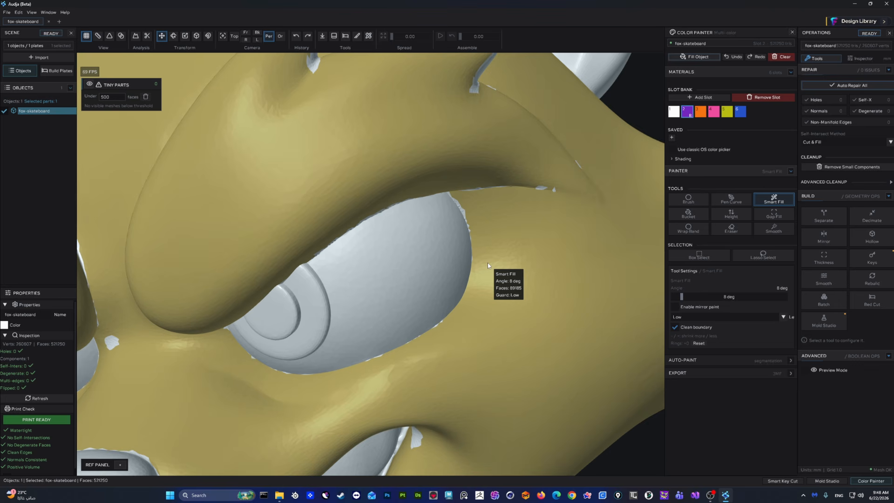
# - Set the Smart Fill angle to 4 degrees, preview it on the upper teeth, and raise it to 14 degrees
pyautogui.moveTo(514, 261)
pyautogui.mouseDown()
pyautogui.moveTo(544, 263)
pyautogui.moveTo(505, 263)
pyautogui.moveTo(582, 262)
pyautogui.moveTo(502, 264)
pyautogui.mouseUp()
pyautogui.scroll(-6, 502, 264)
pyautogui.moveTo(502, 264); pyautogui.dragTo(487, 199, button='middle')
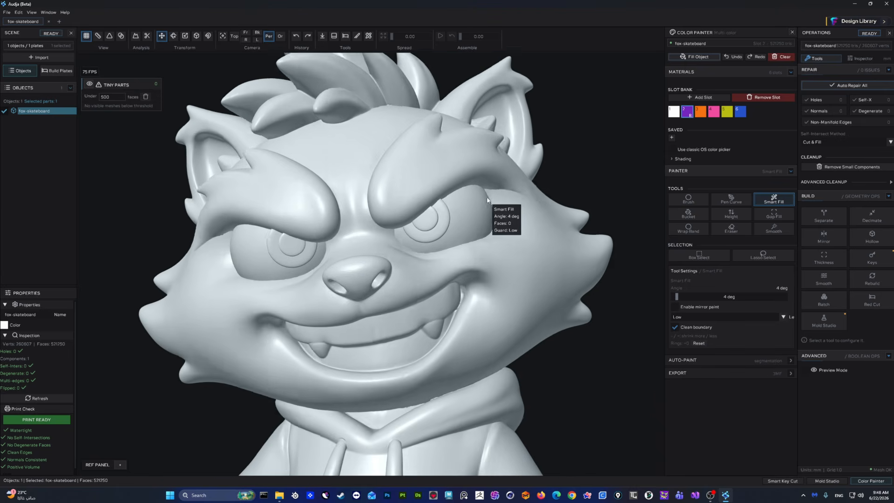
pyautogui.scroll(6, 473, 211)
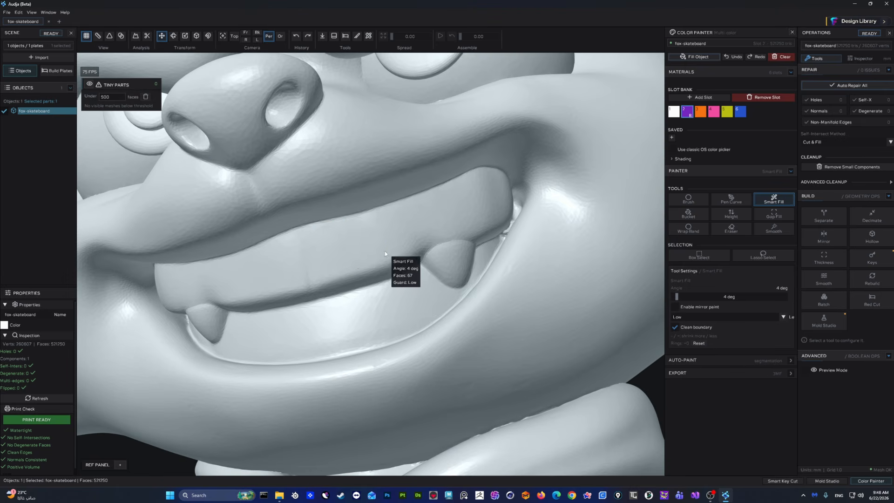
pyautogui.click(381, 259)
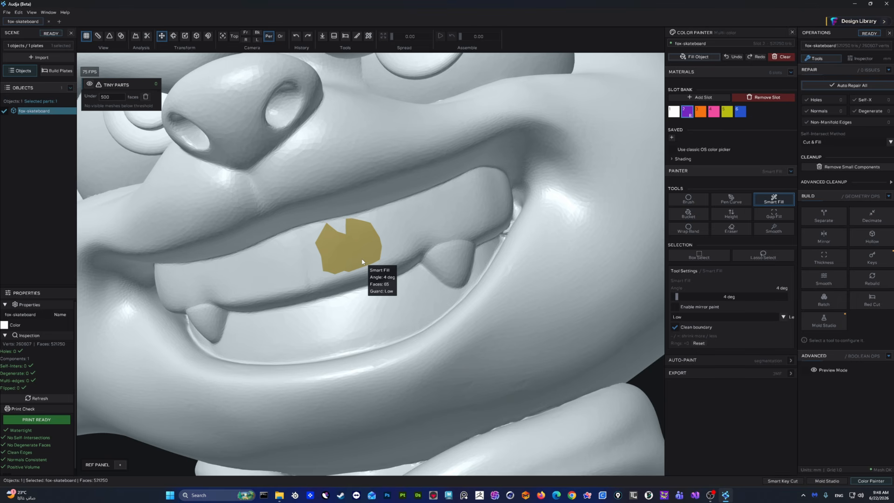
pyautogui.moveTo(362, 262); pyautogui.dragTo(377, 262)
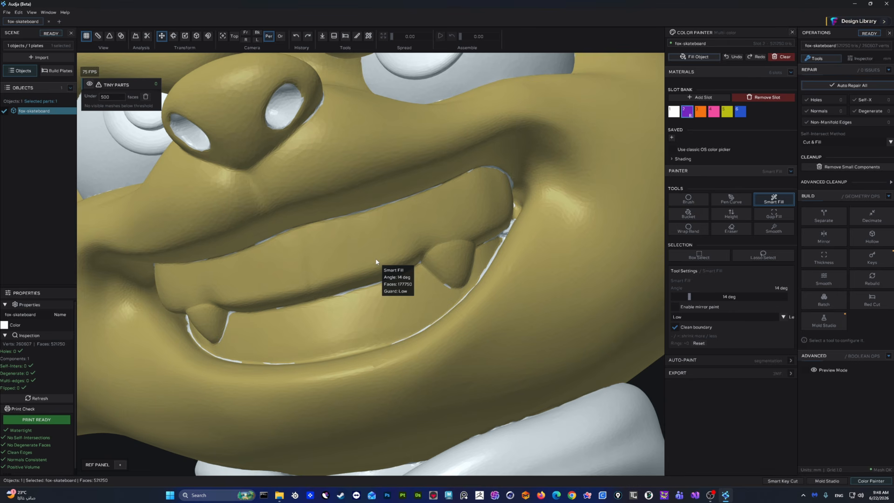
# - Fill the upper teeth and the lower mouth area purple with Smart Fill at 12 degrees
pyautogui.moveTo(375, 261); pyautogui.dragTo(371, 263)
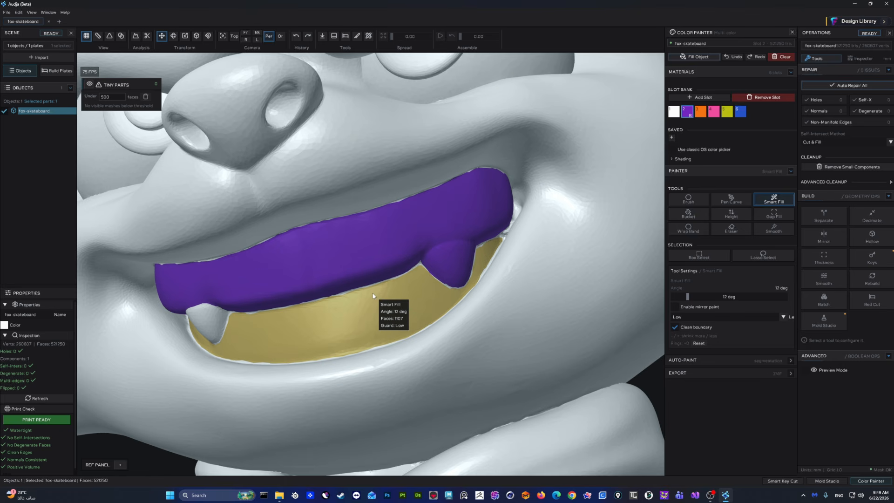
pyautogui.moveTo(371, 299); pyautogui.dragTo(370, 300)
pyautogui.click(370, 300)
# - Raise the Smart Fill angle to 18 degrees and fill the hoodie with its sleeves purple
pyautogui.moveTo(509, 345); pyautogui.dragTo(498, 361, button='middle')
pyautogui.scroll(-10, 498, 360)
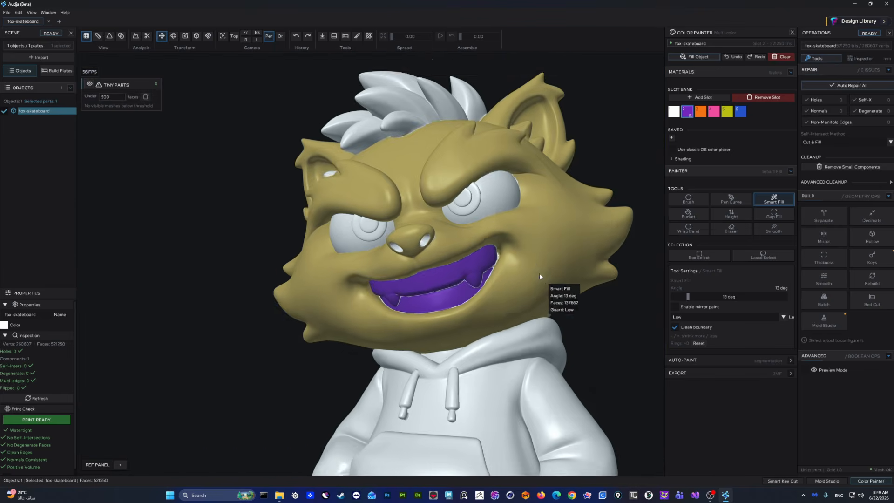
pyautogui.moveTo(539, 273); pyautogui.dragTo(510, 243, button='middle')
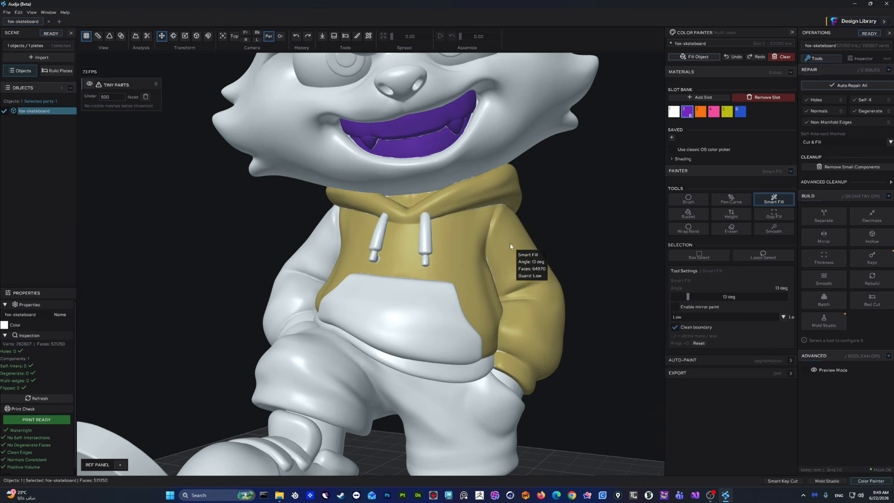
pyautogui.keyDown('ctrl'); pyautogui.scroll(-4, 477, 251); pyautogui.keyUp('ctrl')
pyautogui.keyDown('ctrl'); pyautogui.scroll(4, 465, 249); pyautogui.keyUp('ctrl')
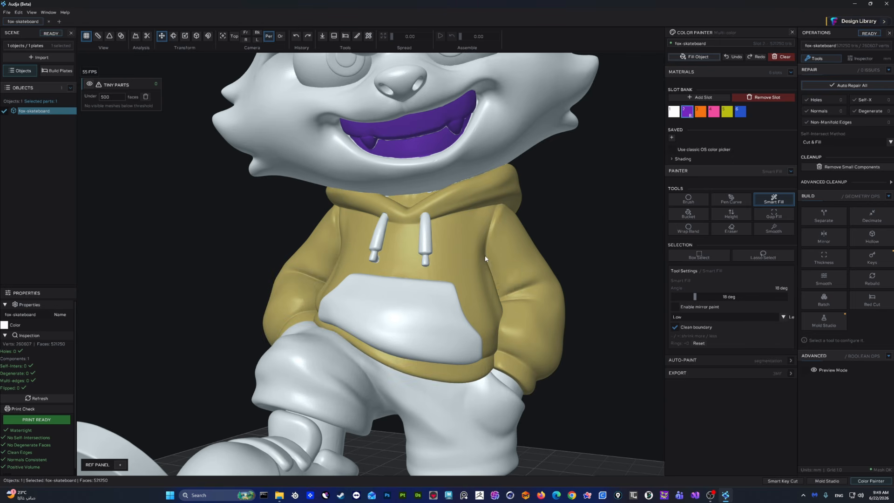
pyautogui.click(483, 256)
# - Fill the standing shoe's tongue and both shoe soles purple, lowering the Smart Fill angle to 11 degrees for the soles
pyautogui.moveTo(483, 256); pyautogui.dragTo(512, 253, button='middle')
pyautogui.scroll(5, 505, 268)
pyautogui.keyDown('ctrl'); pyautogui.scroll(1, 497, 282); pyautogui.keyUp('ctrl')
pyautogui.moveTo(407, 273); pyautogui.dragTo(574, 268, button='middle')
pyautogui.keyDown('shift'); pyautogui.moveTo(575, 326); pyautogui.dragTo(594, 166, button='middle'); pyautogui.keyUp('shift')
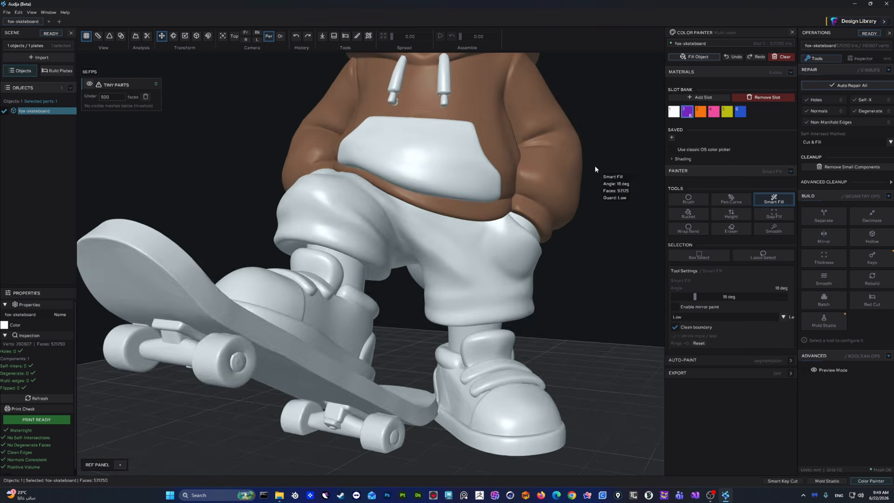
pyautogui.moveTo(492, 333); pyautogui.dragTo(521, 347, button='middle')
pyautogui.click(491, 356)
pyautogui.keyDown('ctrl'); pyautogui.scroll(-5, 459, 442); pyautogui.keyUp('ctrl')
pyautogui.keyDown('ctrl'); pyautogui.scroll(-2, 457, 443); pyautogui.keyUp('ctrl')
pyautogui.click(455, 442)
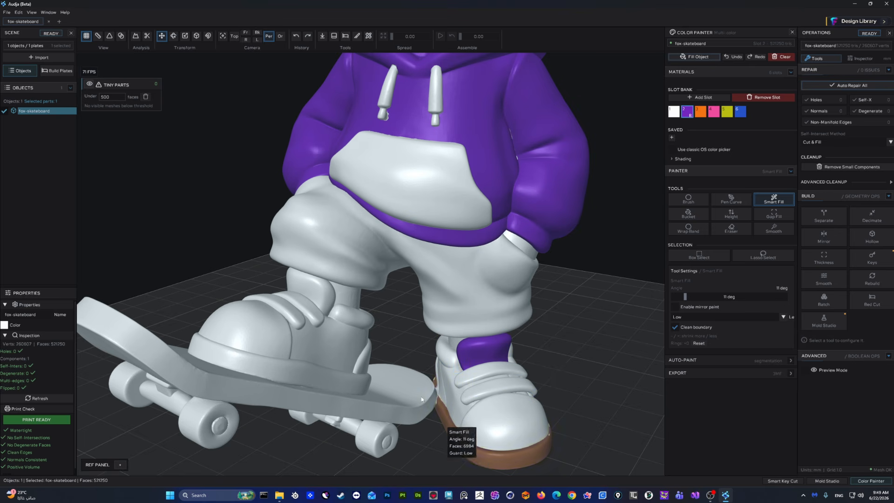
pyautogui.click(330, 379)
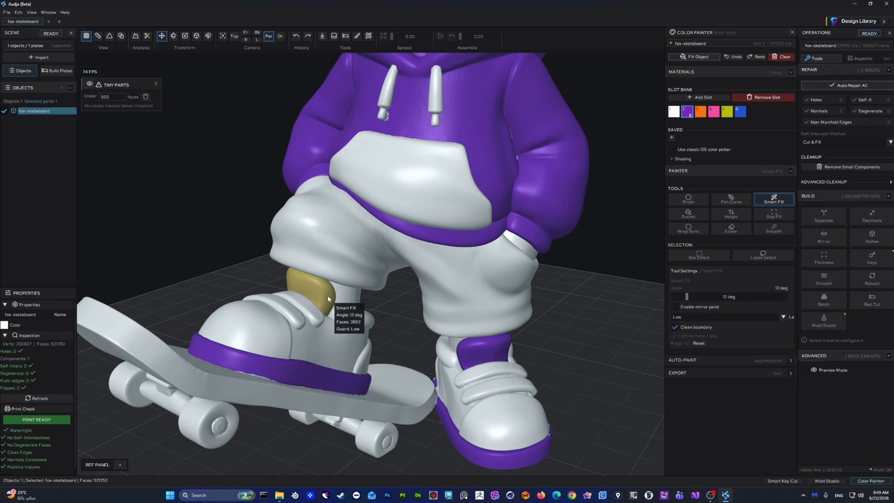
# - Fill the skateboard shoe's tongue at 12 degrees and the ankle collars of both shoes, using 8 degrees on the standing shoe
pyautogui.keyDown('ctrl'); pyautogui.scroll(1, 367, 322); pyautogui.keyUp('ctrl')
pyautogui.click(368, 321)
pyautogui.keyDown('ctrl'); pyautogui.scroll(-4, 446, 353); pyautogui.keyUp('ctrl')
pyautogui.click(439, 350)
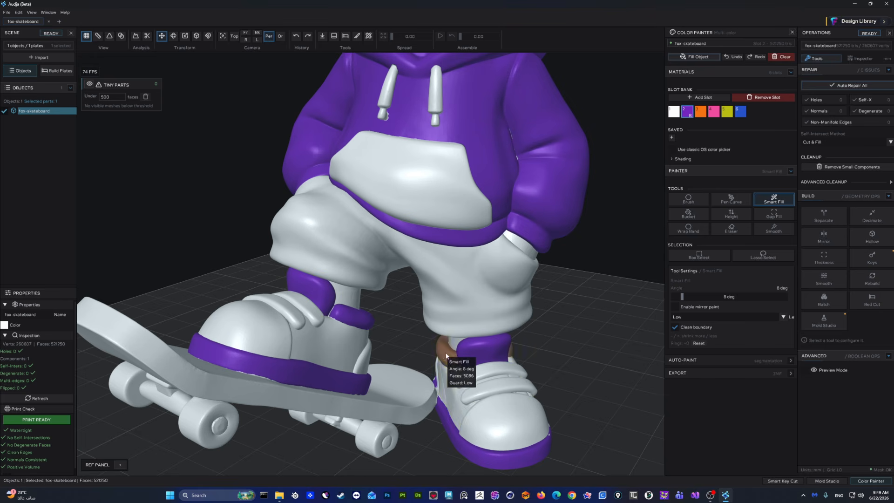
# - Raise the Smart Fill angle to 14 degrees and fill the visible skateboard wheels purple
pyautogui.keyDown('ctrl'); pyautogui.scroll(6, 380, 437); pyautogui.keyUp('ctrl')
pyautogui.click(381, 440)
pyautogui.click(208, 422)
pyautogui.click(131, 384)
# - Lower the Smart Fill angle to 6 degrees and try it on the white of the fox's eye and the face
pyautogui.moveTo(157, 391); pyautogui.dragTo(448, 445, button='middle')
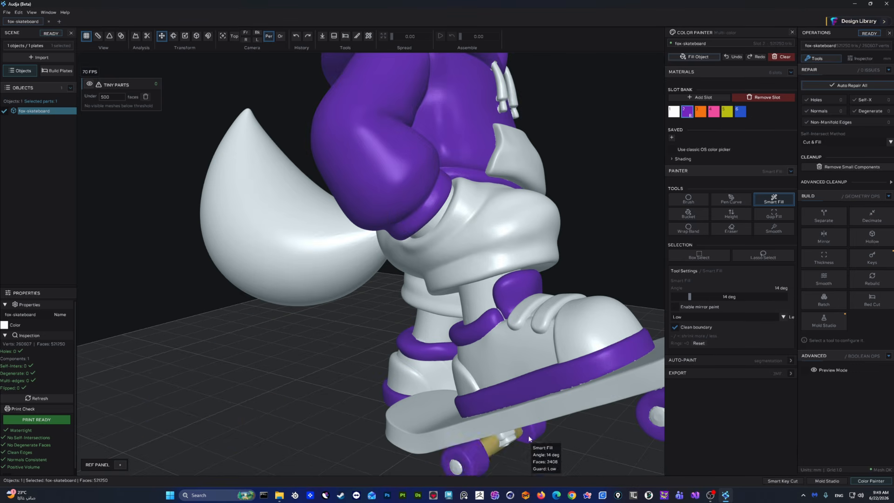
pyautogui.moveTo(519, 439); pyautogui.dragTo(440, 391, button='middle')
pyautogui.scroll(-5, 440, 391)
pyautogui.scroll(-3, 495, 214)
pyautogui.keyDown('shift'); pyautogui.moveTo(495, 216); pyautogui.dragTo(342, 268, button='middle'); pyautogui.keyUp('shift')
pyautogui.scroll(7, 395, 272)
pyautogui.moveTo(495, 281); pyautogui.dragTo(601, 314, button='middle')
pyautogui.scroll(6, 447, 205)
pyautogui.keyDown('ctrl'); pyautogui.scroll(-6, 440, 207); pyautogui.keyUp('ctrl')
pyautogui.keyDown('ctrl'); pyautogui.scroll(3, 440, 213); pyautogui.keyUp('ctrl')
pyautogui.keyDown('ctrl'); pyautogui.scroll(-2, 439, 212); pyautogui.keyUp('ctrl')
pyautogui.moveTo(431, 217); pyautogui.dragTo(475, 188, button='middle')
pyautogui.keyDown('shift'); pyautogui.moveTo(469, 150); pyautogui.dragTo(432, 232, button='middle'); pyautogui.keyUp('shift')
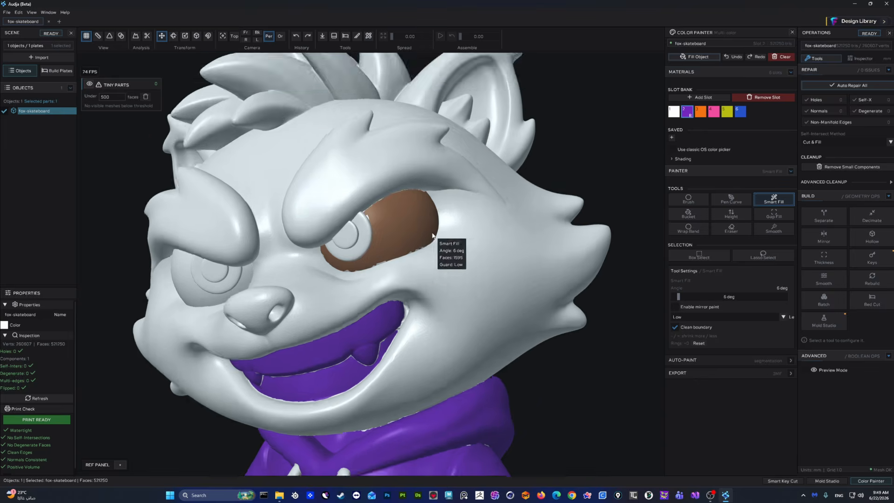
pyautogui.click(431, 231)
pyautogui.moveTo(491, 251); pyautogui.dragTo(485, 268, button='middle')
pyautogui.scroll(-5, 458, 218)
pyautogui.scroll(7, 429, 191)
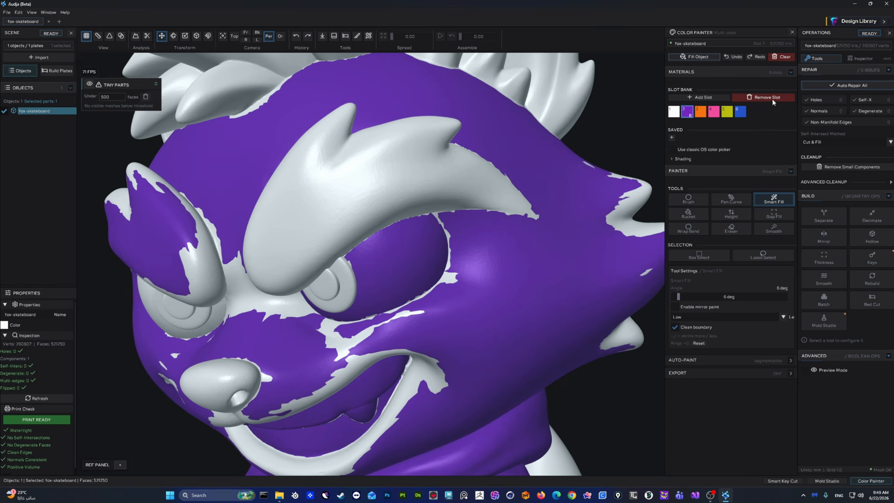
# - Clear all paint from the fox and set the Smart Fill angle to 12 degrees, previewing it on the upper teeth
pyautogui.click(783, 57)
pyautogui.scroll(-2, 493, 207)
pyautogui.scroll(6, 439, 270)
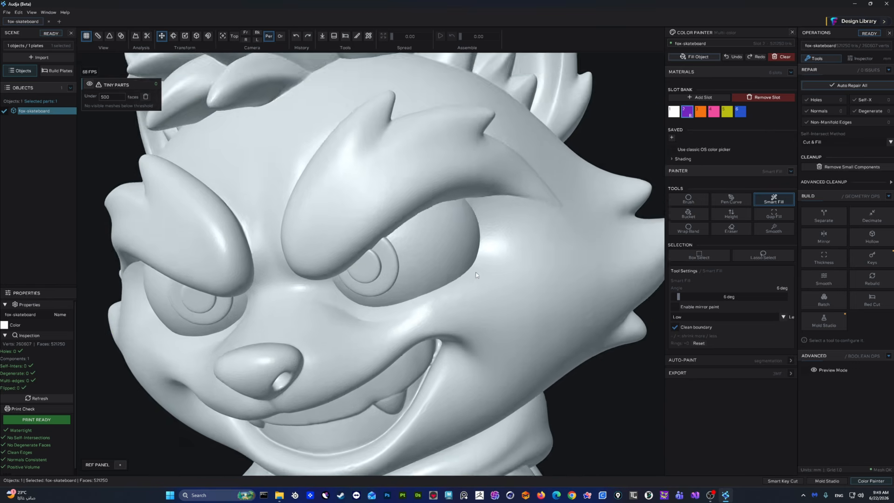
pyautogui.moveTo(438, 271); pyautogui.dragTo(390, 224, button='middle')
pyautogui.scroll(3, 390, 222)
pyautogui.keyDown('ctrl'); pyautogui.scroll(4, 356, 239); pyautogui.keyUp('ctrl')
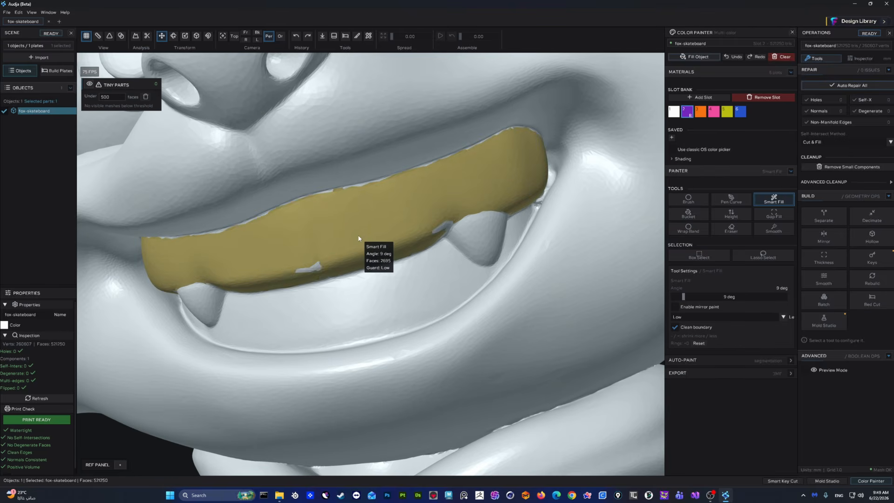
pyautogui.keyDown('ctrl'); pyautogui.scroll(1, 361, 239); pyautogui.keyUp('ctrl')
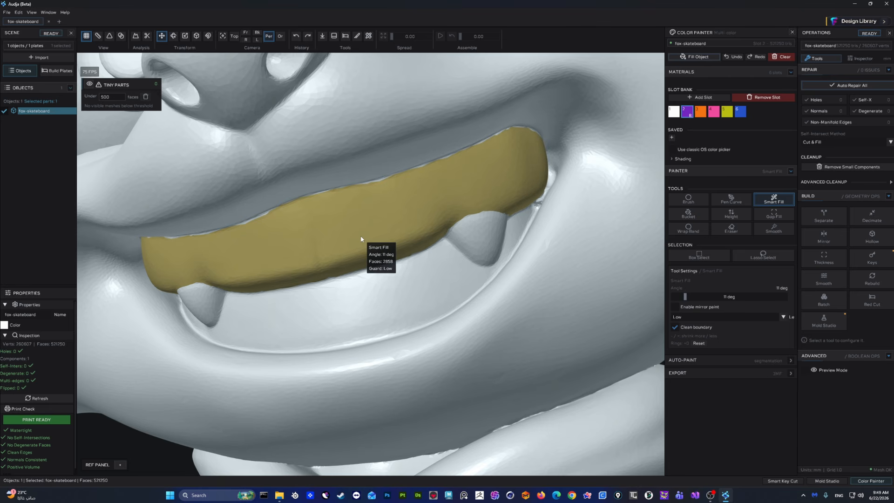
pyautogui.keyDown('ctrl'); pyautogui.scroll(1, 361, 238); pyautogui.keyUp('ctrl')
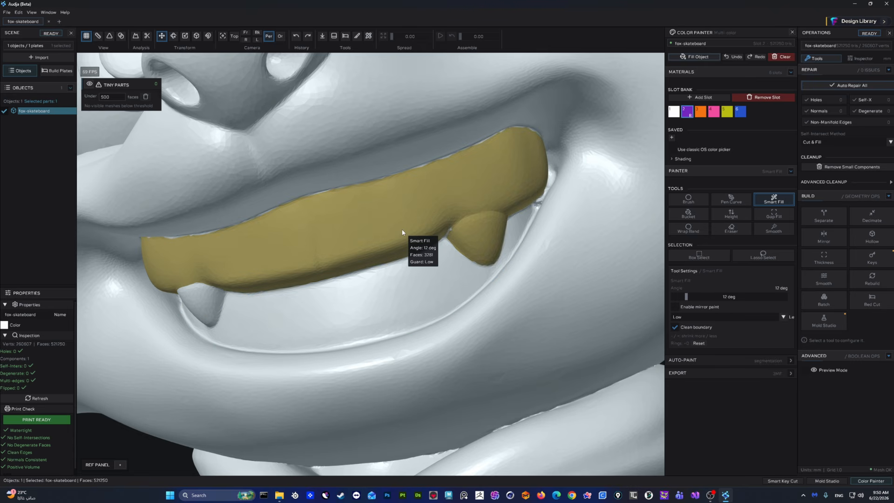
# - Grow the Smart Fill preview on the upper teeth by several rings past their edge
pyautogui.press('-')
pyautogui.press('=')
pyautogui.press('=')
pyautogui.press('=')
pyautogui.press('=')
pyautogui.press('=')
pyautogui.press('=')
pyautogui.press('=')
pyautogui.press('=')
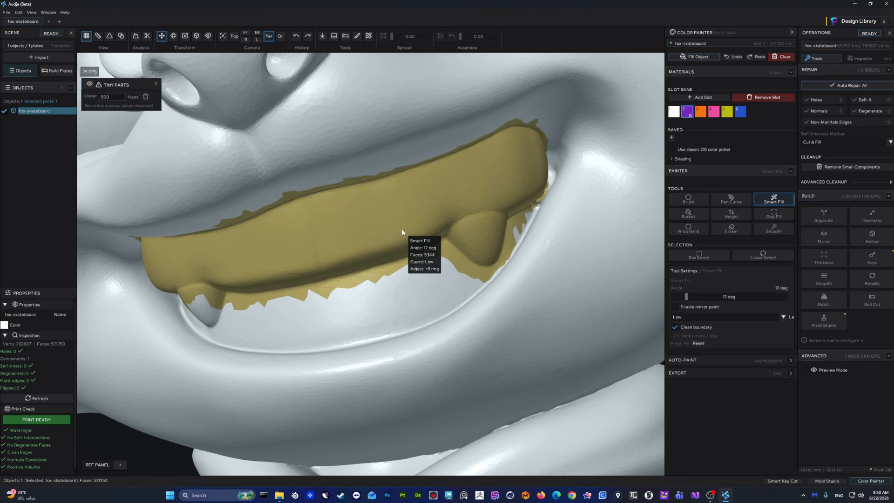
# - Reduce the Smart Fill ring adjustment to +2 and fill the upper teeth purple
pyautogui.press('-')
pyautogui.press('-')
pyautogui.press('-')
pyautogui.press('-')
pyautogui.press('-')
pyautogui.press('-')
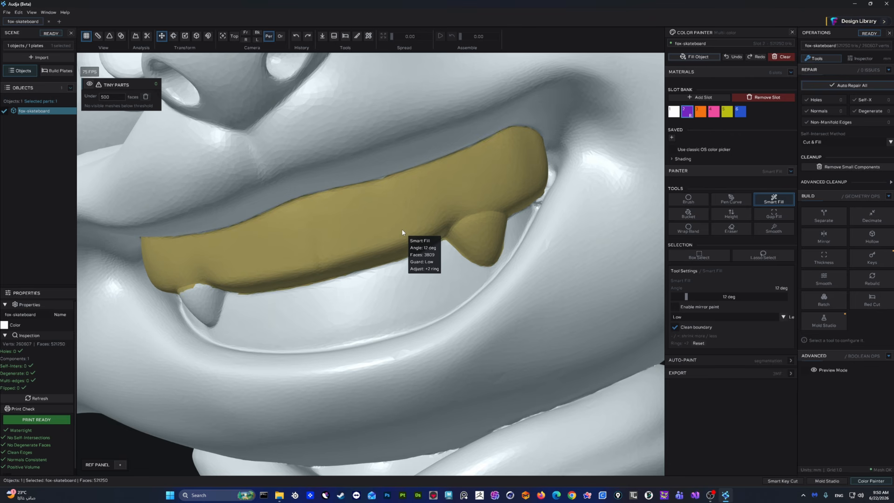
pyautogui.click(404, 230)
# - Shrink the Smart Fill ring adjustment below zero, previewing the fill on the skin around the mouth
pyautogui.moveTo(636, 298); pyautogui.dragTo(595, 295, button='middle')
pyautogui.moveTo(118, 448); pyautogui.dragTo(141, 433, button='middle')
pyautogui.scroll(-3, 295, 355)
pyautogui.moveTo(295, 356); pyautogui.dragTo(307, 370, button='middle')
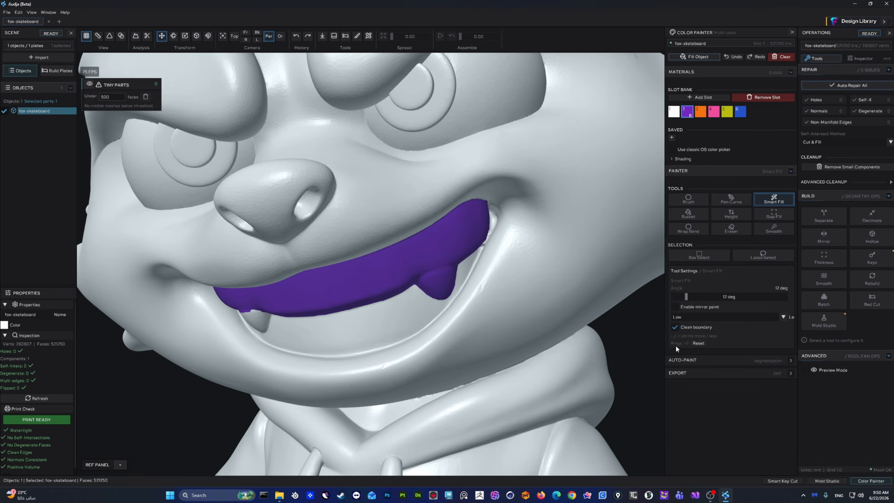
pyautogui.moveTo(395, 317); pyautogui.dragTo(406, 293, button='middle')
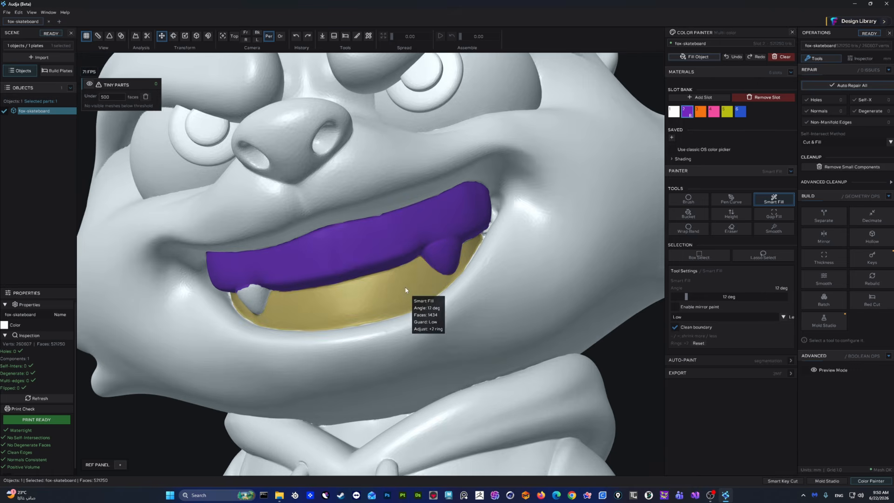
pyautogui.scroll(3, 406, 293)
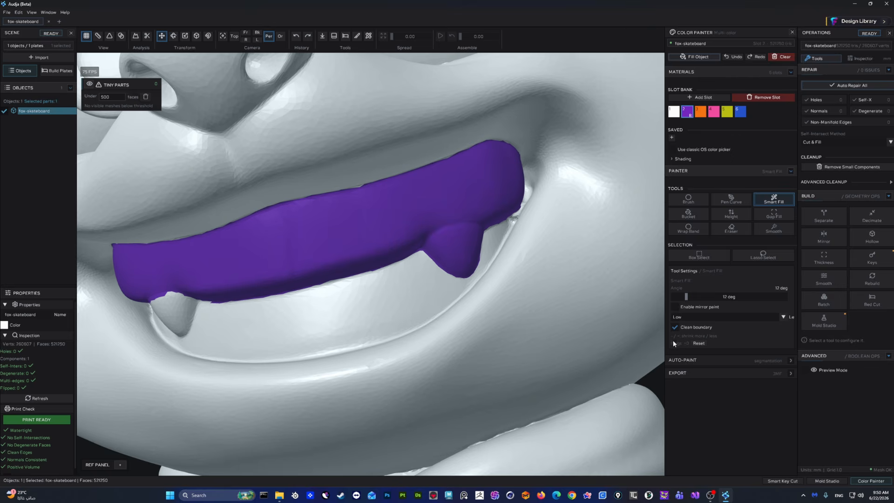
pyautogui.press('=')
pyautogui.press('=')
pyautogui.press('-')
pyautogui.press('-')
pyautogui.press('-')
pyautogui.press('-')
pyautogui.press('-')
pyautogui.press('-')
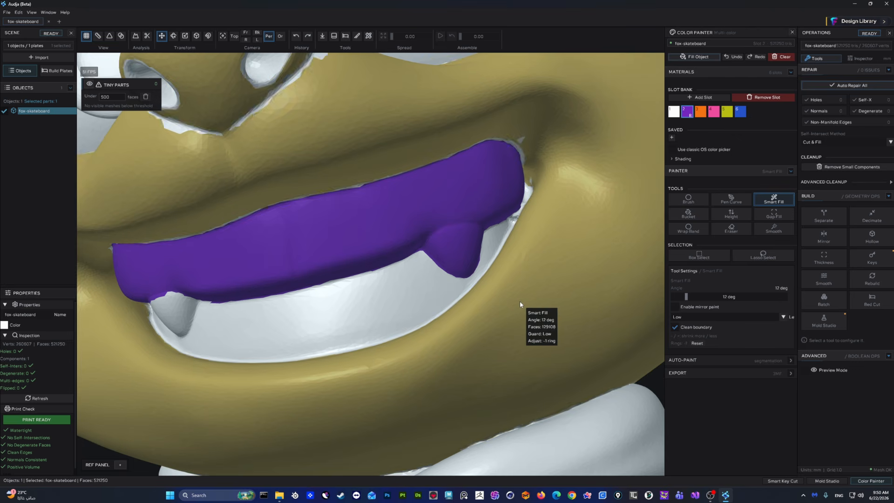
pyautogui.press('-')
pyautogui.press('-')
pyautogui.press('-')
pyautogui.press('-')
pyautogui.press('-')
pyautogui.press('-')
# - Grow the Smart Fill ring adjustment back above +3 rings, previewing the face region around the mouth
pyautogui.press('=')
pyautogui.press('=')
pyautogui.press('=')
pyautogui.press('=')
pyautogui.press('=')
pyautogui.press('=')
pyautogui.press('=')
pyautogui.press('=')
pyautogui.press('=')
pyautogui.press('=')
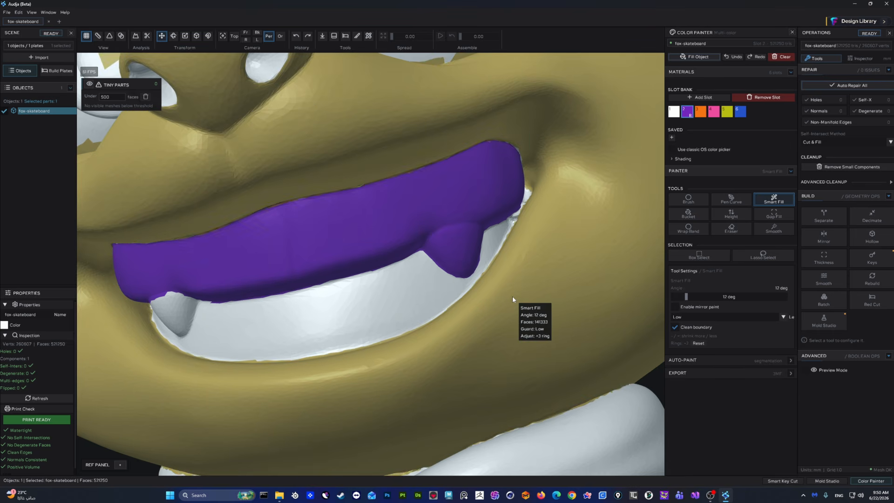
pyautogui.press('=')
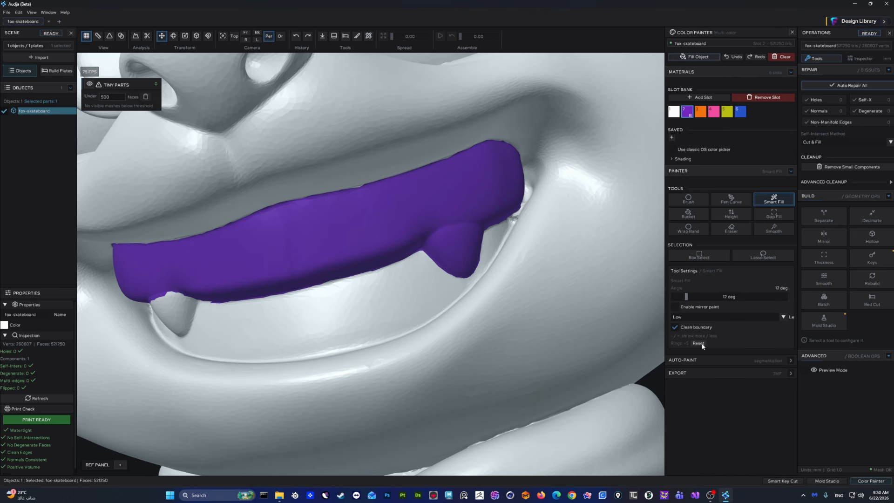
# - Clear the purple paint from the fox's upper teeth
pyautogui.scroll(-6, 635, 351)
pyautogui.moveTo(523, 289); pyautogui.dragTo(434, 251, button='middle')
pyautogui.scroll(3, 434, 252)
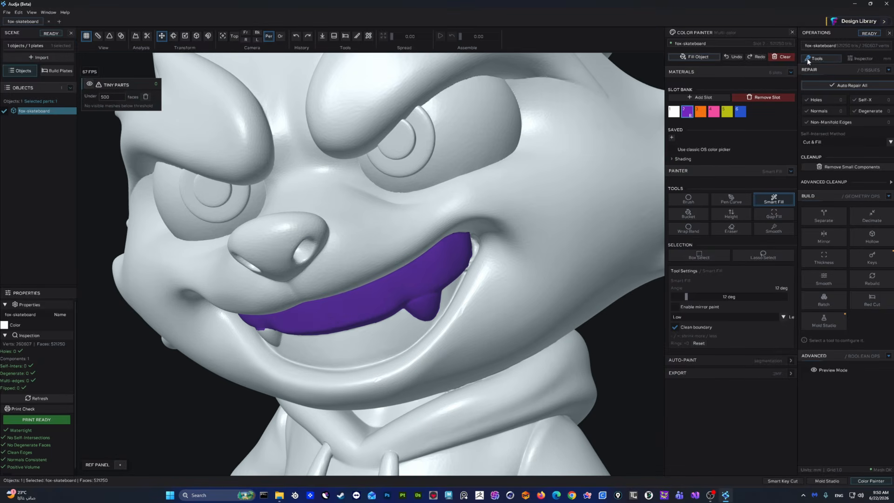
pyautogui.click(781, 57)
pyautogui.moveTo(475, 312); pyautogui.dragTo(548, 241, button='middle')
pyautogui.scroll(3, 487, 266)
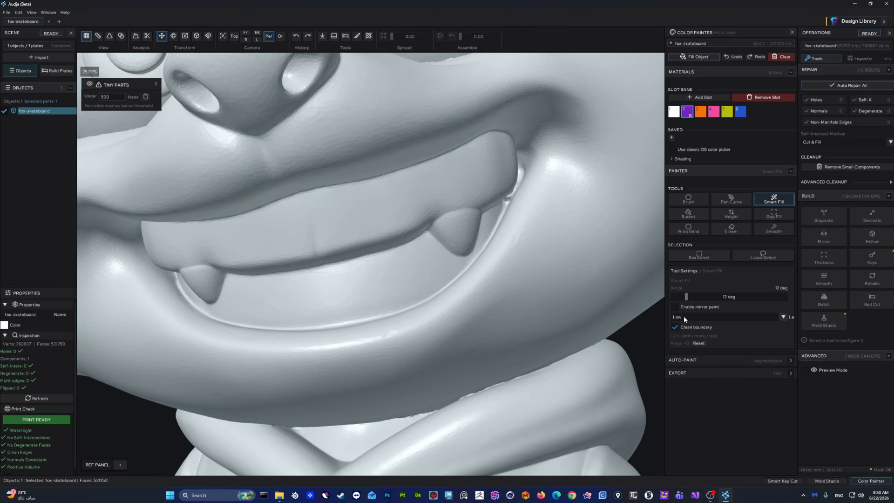
# - Enable mirror paint on the X axis and preview the 12-degree Smart Fill region on the fox's face
pyautogui.click(675, 307)
pyautogui.scroll(-3, 558, 307)
pyautogui.scroll(1, 519, 279)
pyautogui.click(511, 140)
pyautogui.scroll(2, 531, 209)
pyautogui.scroll(-2, 539, 209)
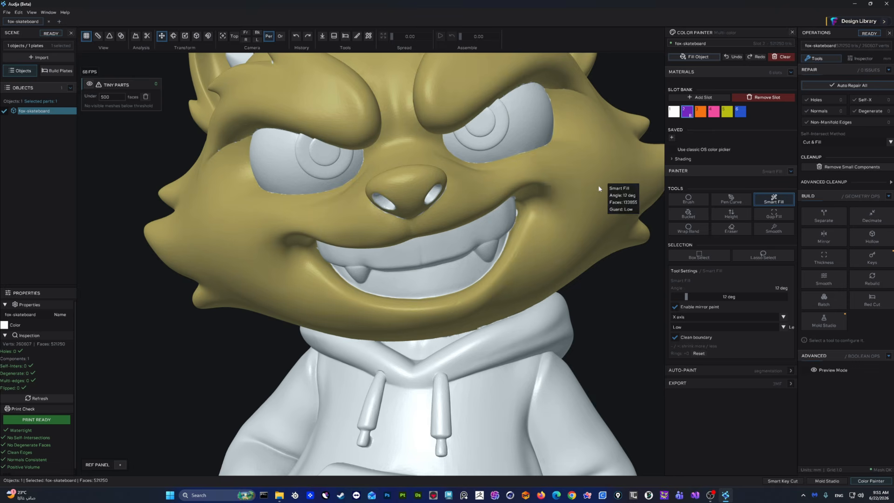
pyautogui.moveTo(598, 192); pyautogui.dragTo(558, 169, button='middle')
pyautogui.scroll(3, 557, 168)
pyautogui.moveTo(547, 209); pyautogui.dragTo(530, 200, button='middle')
pyautogui.moveTo(505, 255); pyautogui.dragTo(499, 252, button='middle')
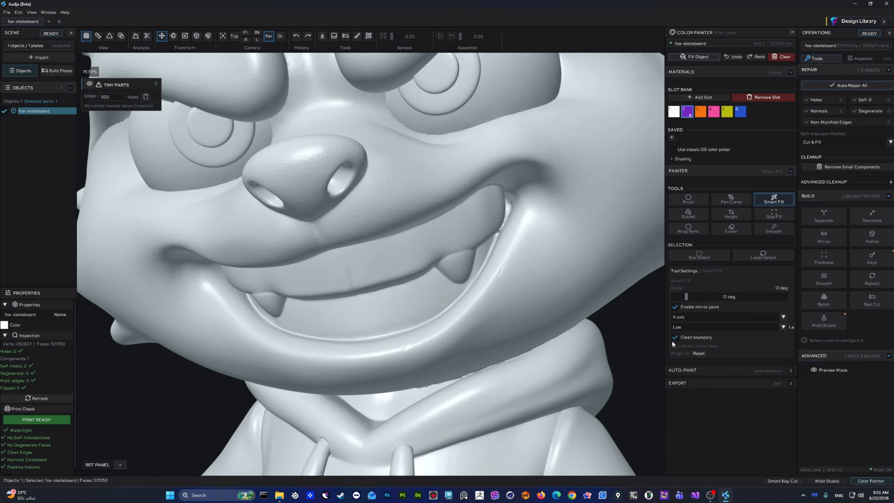
# - Paint a closed purple loop on the fox's cheek with a circular 0.6 mm Brush
pyautogui.scroll(1, 449, 265)
pyautogui.moveTo(449, 264); pyautogui.dragTo(497, 236, button='middle')
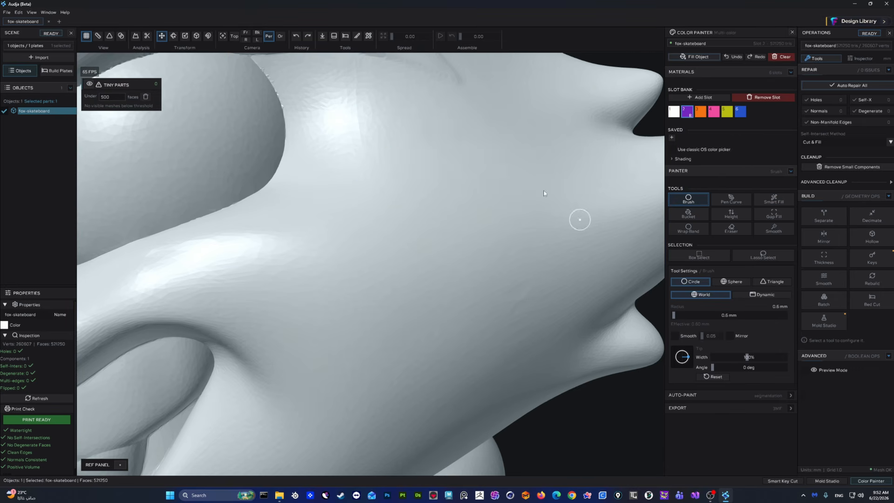
pyautogui.moveTo(519, 166)
pyautogui.mouseDown()
pyautogui.moveTo(485, 144)
pyautogui.moveTo(314, 250)
pyautogui.moveTo(419, 379)
pyautogui.moveTo(567, 272)
pyautogui.moveTo(497, 152)
pyautogui.mouseUp()
pyautogui.moveTo(497, 152); pyautogui.dragTo(438, 183, button='middle')
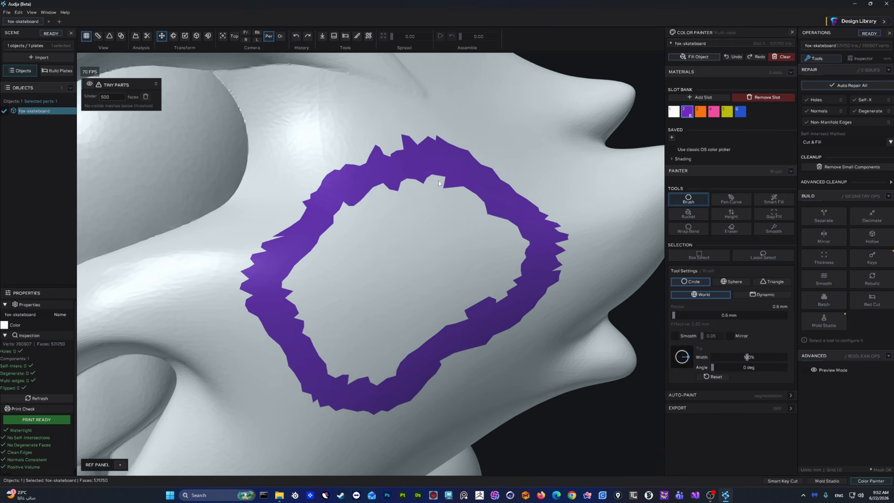
# - Switch to Smart Fill, try filling the inside of the cheek loop at 90 degrees, and undo the fill
pyautogui.click(774, 200)
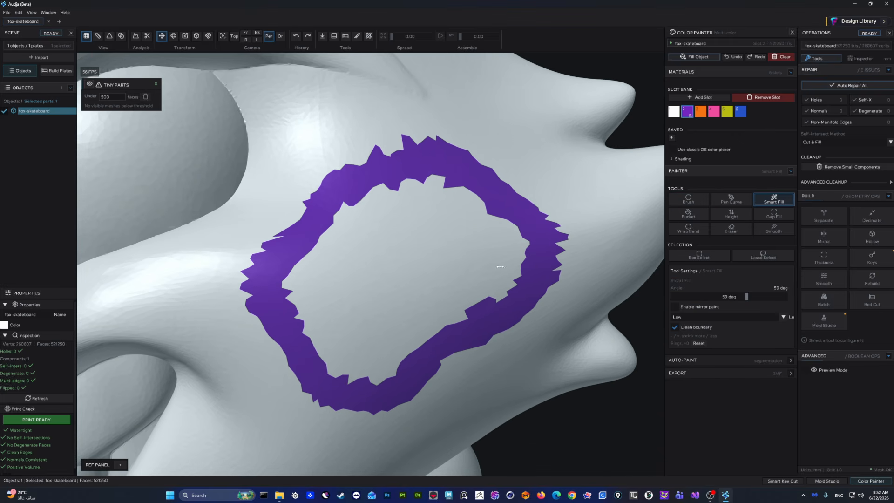
pyautogui.moveTo(379, 278); pyautogui.dragTo(411, 272)
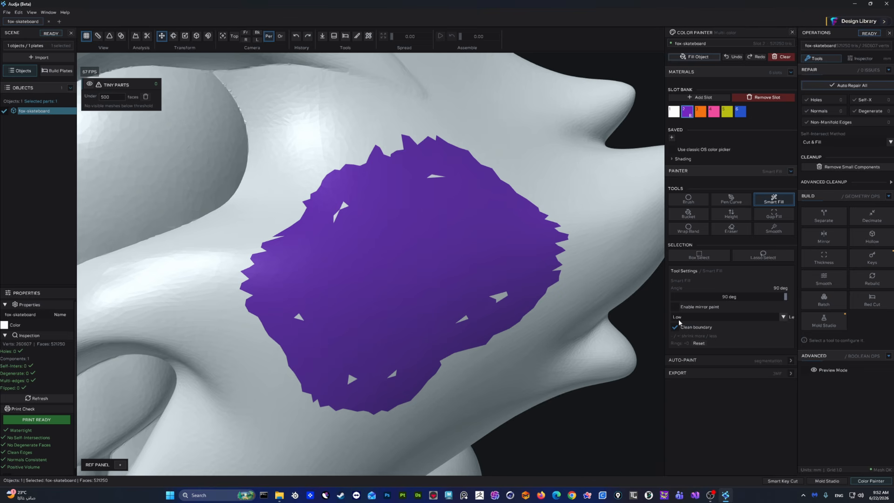
pyautogui.hotkey('ctrl', 'z')
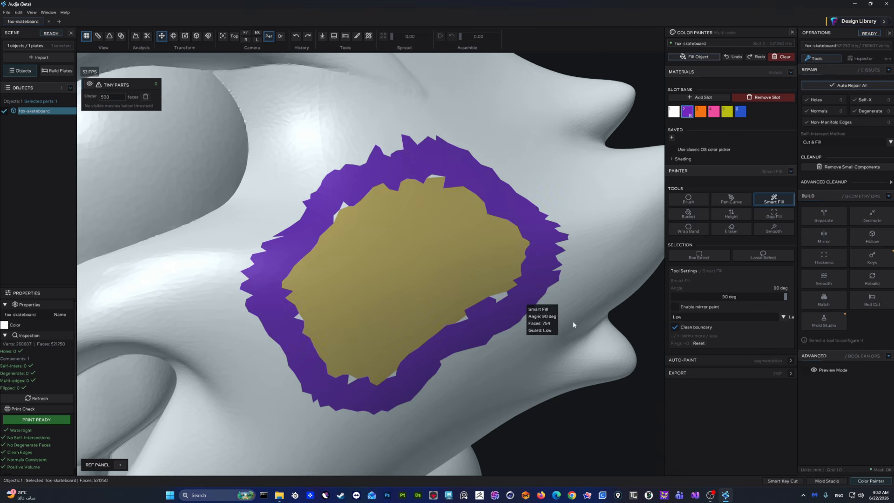
# - Turn the Smart Fill guard off and preview the 90-degree fill inside the cheek loop
pyautogui.click(676, 326)
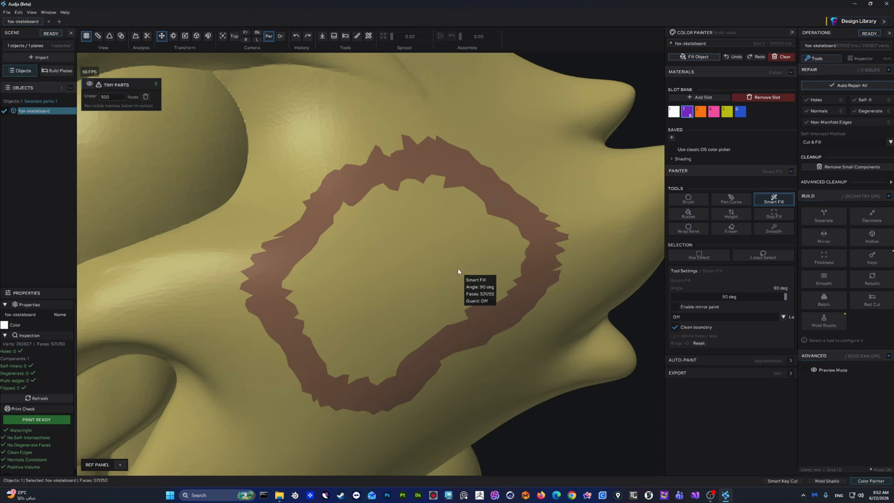
pyautogui.scroll(-8, 456, 267)
pyautogui.scroll(8, 457, 267)
pyautogui.moveTo(443, 257); pyautogui.dragTo(380, 262)
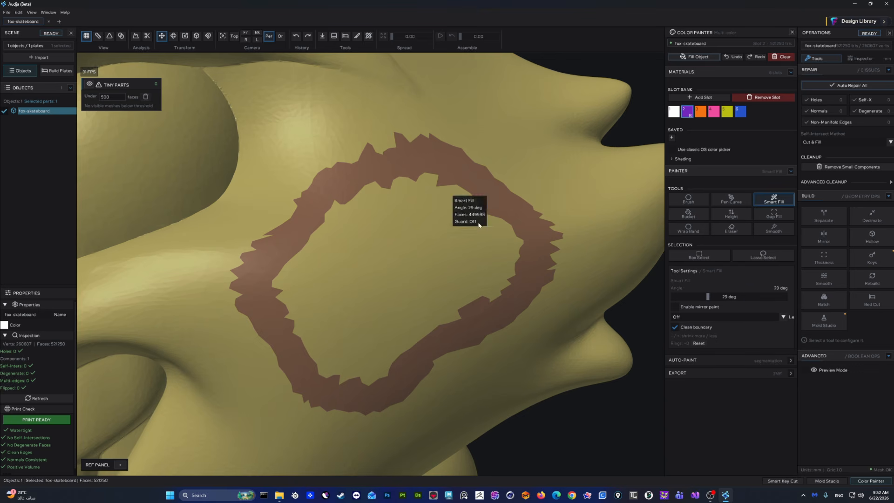
# - Lower the Smart Fill angle to 12 degrees with the guard off, previewing the fill from inside the cheek loop
pyautogui.scroll(-5, 439, 295)
pyautogui.scroll(-7, 439, 296)
pyautogui.scroll(7, 434, 291)
pyautogui.moveTo(422, 284); pyautogui.dragTo(414, 283)
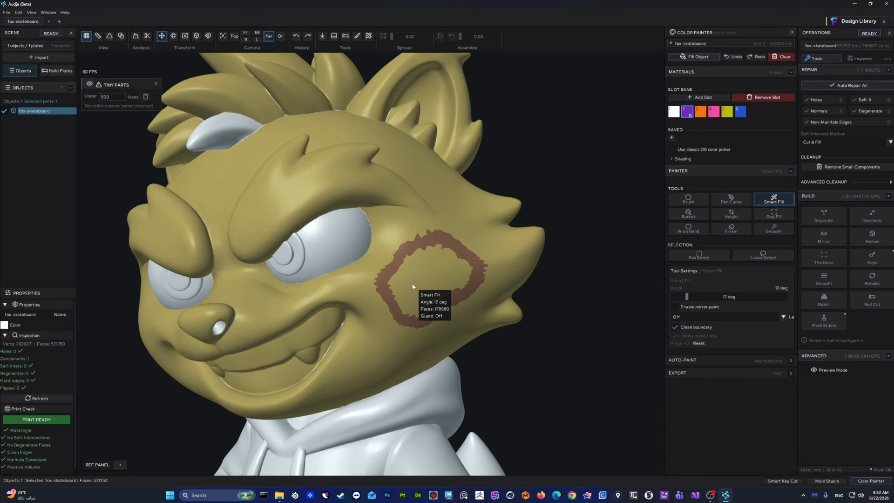
# - Set the Smart Fill guard to Low, turn Clean boundary off, try a 12-degree fill inside the cheek loop, and undo the fill
pyautogui.scroll(8, 433, 234)
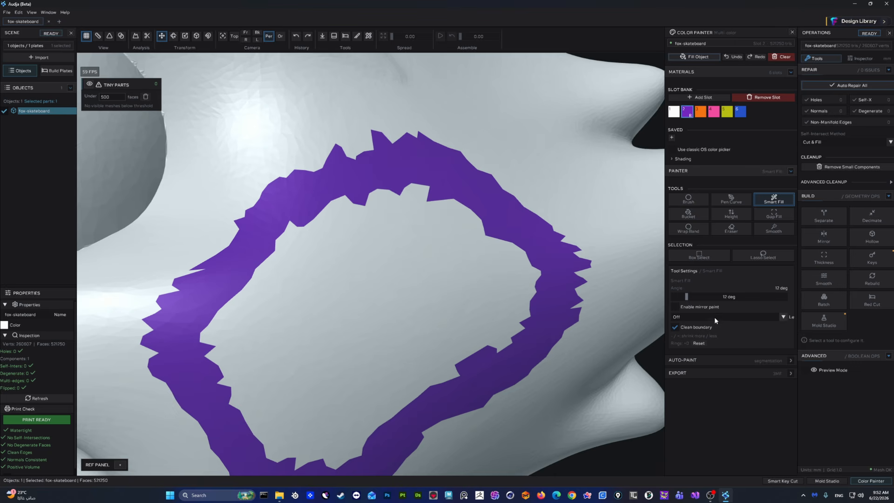
pyautogui.click(686, 333)
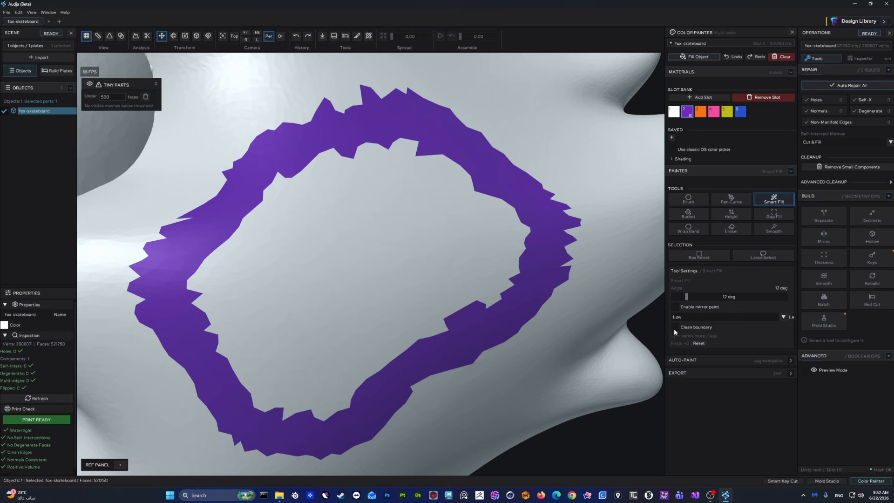
pyautogui.click(465, 289)
pyautogui.scroll(-5, 556, 352)
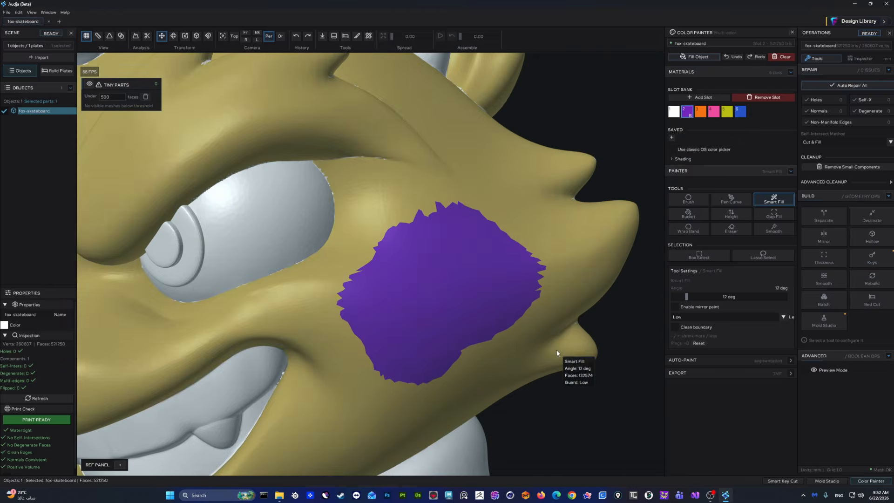
pyautogui.hotkey('ctrl', 'z')
# - Raise the Smart Fill angle to 26 degrees, try filling inside the cheek loop with Clean boundary off, and undo the fill
pyautogui.keyDown('ctrl'); pyautogui.scroll(7, 445, 305); pyautogui.keyUp('ctrl')
pyautogui.click(445, 305)
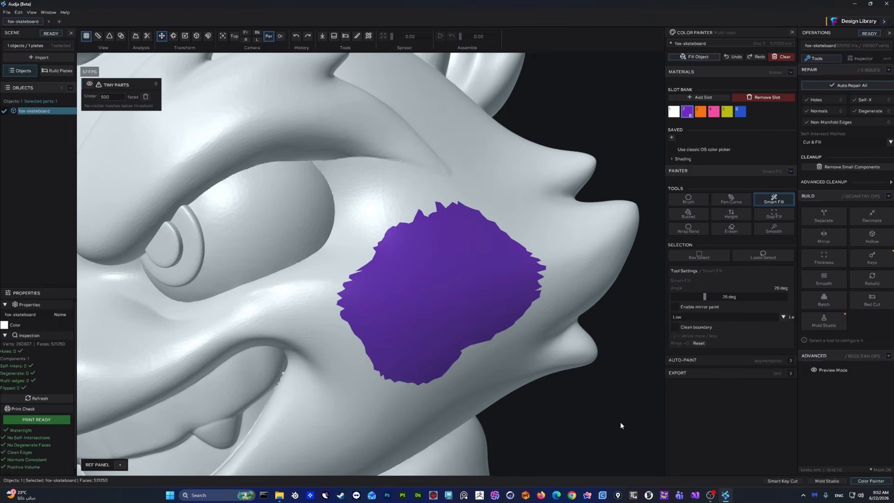
pyautogui.hotkey('ctrl', 'z')
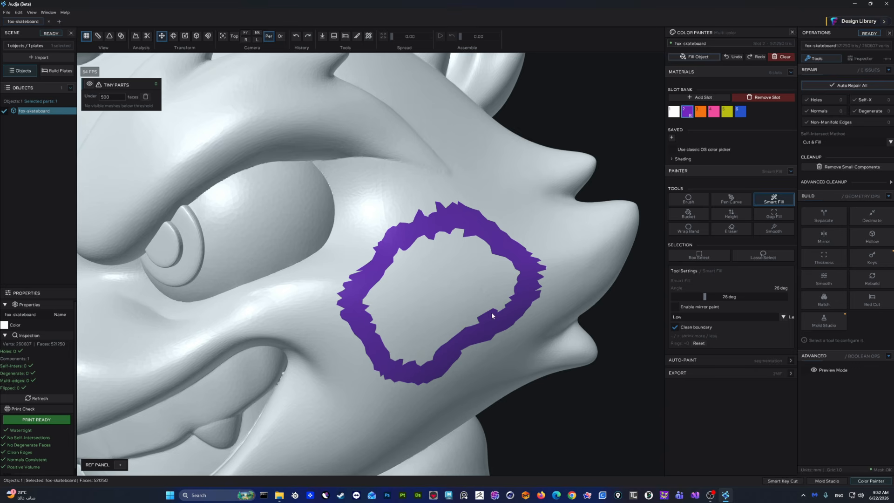
# - Try the 26-degree fill inside the cheek loop with Clean boundary on and again with it off, undoing each fill
pyautogui.click(471, 300)
pyautogui.scroll(3, 460, 307)
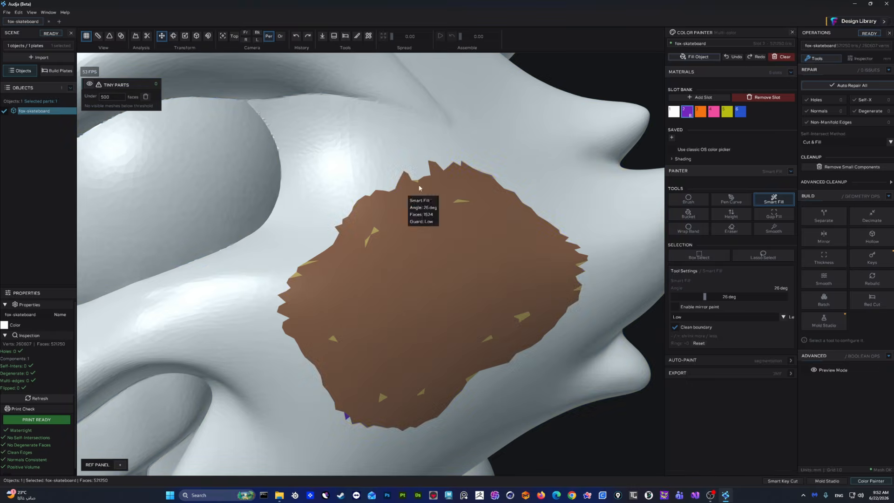
pyautogui.hotkey('ctrl', 'z')
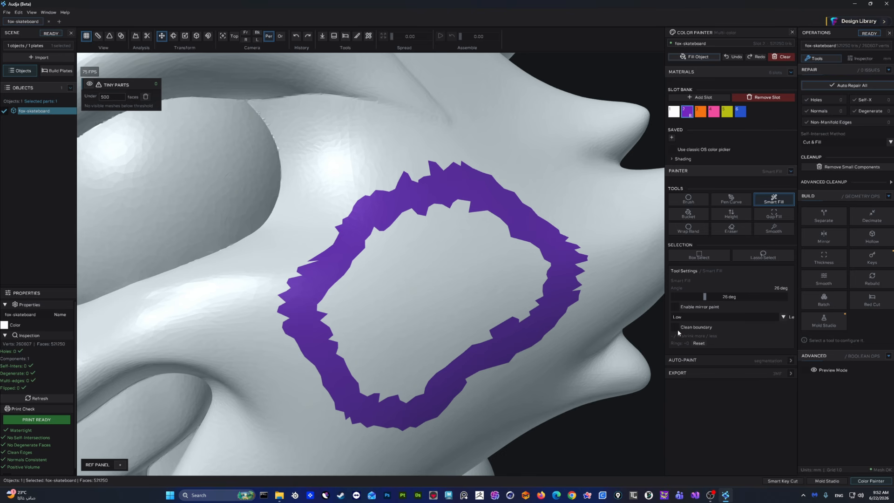
pyautogui.click(463, 272)
pyautogui.hotkey('ctrl', 'z')
# - Flood-fill the inside of the cheek loop with purple using Bucket, return to Smart Fill, and clear all paint
pyautogui.click(685, 215)
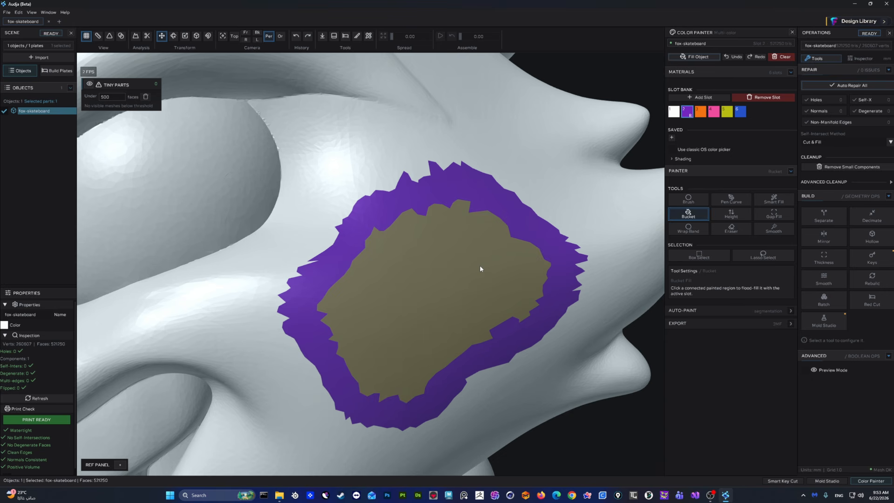
pyautogui.click(531, 239)
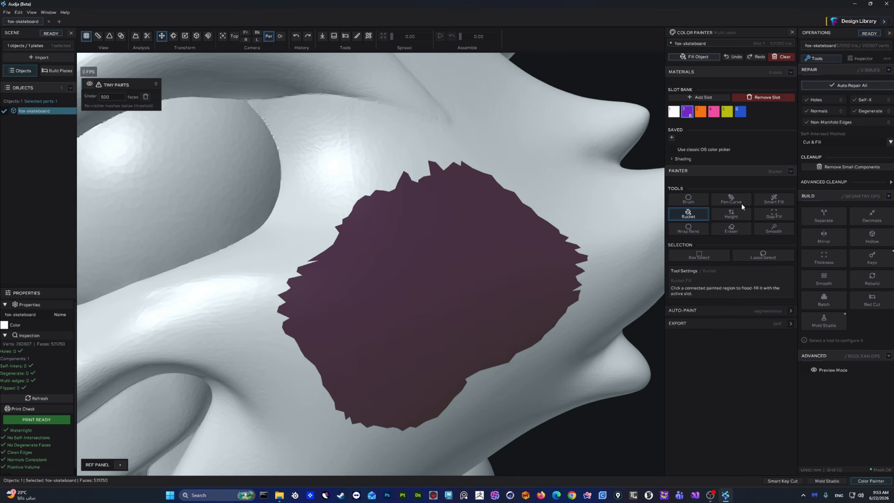
pyautogui.click(777, 200)
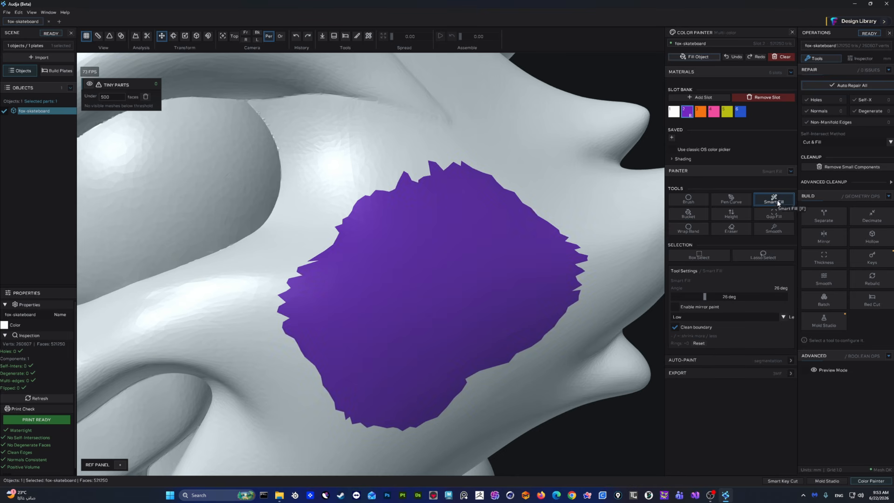
pyautogui.click(782, 57)
pyautogui.scroll(-6, 528, 228)
pyautogui.scroll(5, 548, 254)
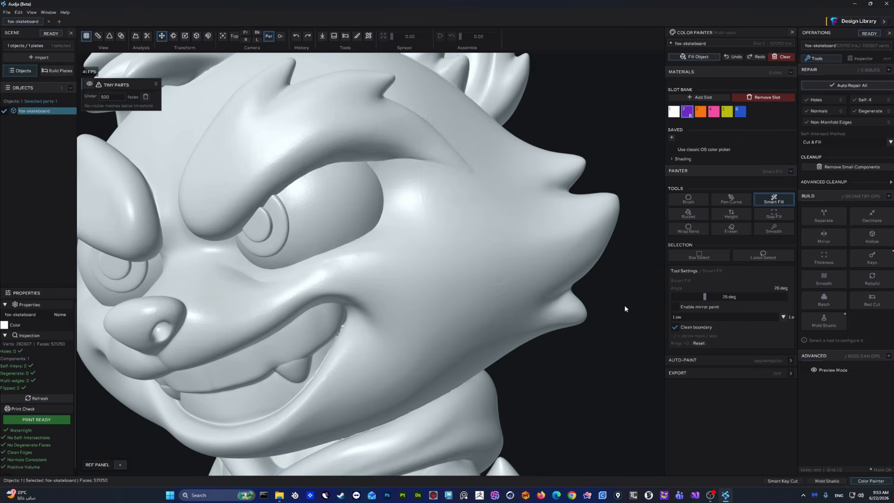
# - Preview Smart Fill on the fox's eye and head with the guard on Low, lowering the angle to 10 degrees
pyautogui.moveTo(556, 307); pyautogui.dragTo(577, 316, button='middle')
pyautogui.scroll(-3, 487, 275)
pyautogui.scroll(5, 446, 261)
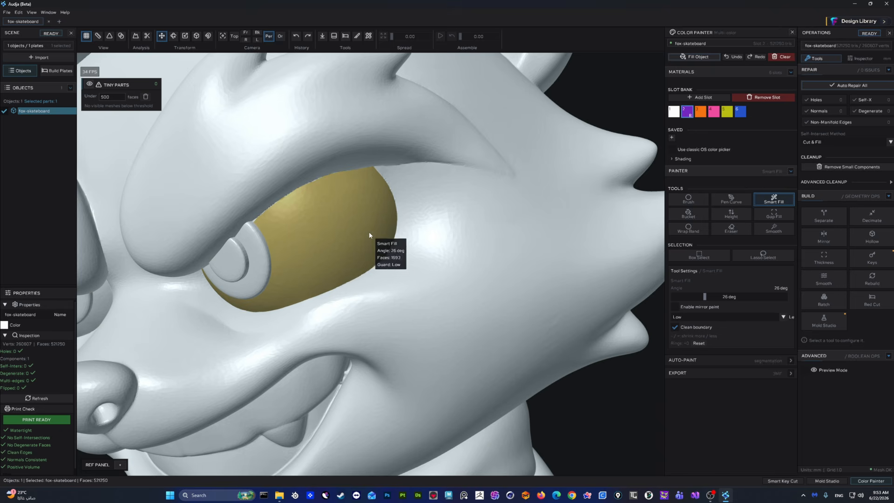
pyautogui.moveTo(369, 235); pyautogui.dragTo(331, 234)
pyautogui.keyDown('ctrl'); pyautogui.scroll(5, 333, 234); pyautogui.keyUp('ctrl')
pyautogui.scroll(-5, 426, 245)
pyautogui.keyDown('ctrl'); pyautogui.scroll(9, 456, 267); pyautogui.keyUp('ctrl')
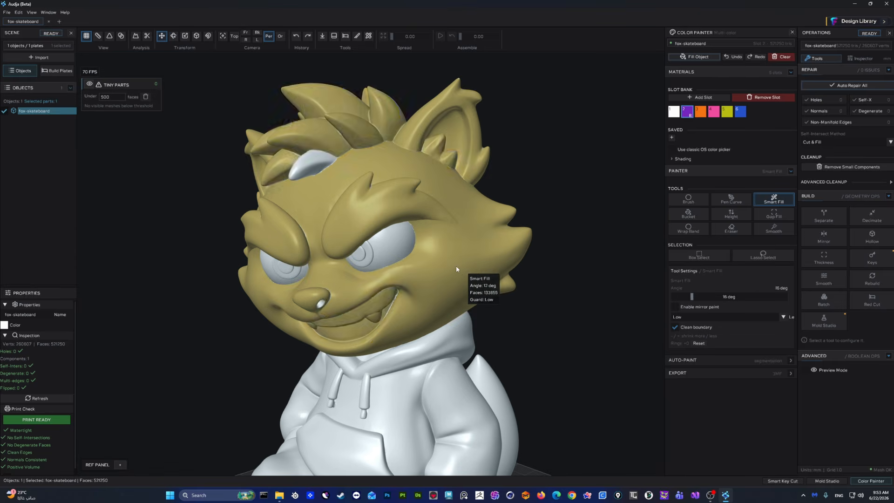
pyautogui.keyDown('ctrl'); pyautogui.scroll(-9, 456, 269); pyautogui.keyUp('ctrl')
pyautogui.keyDown('ctrl'); pyautogui.scroll(3, 450, 131); pyautogui.keyUp('ctrl')
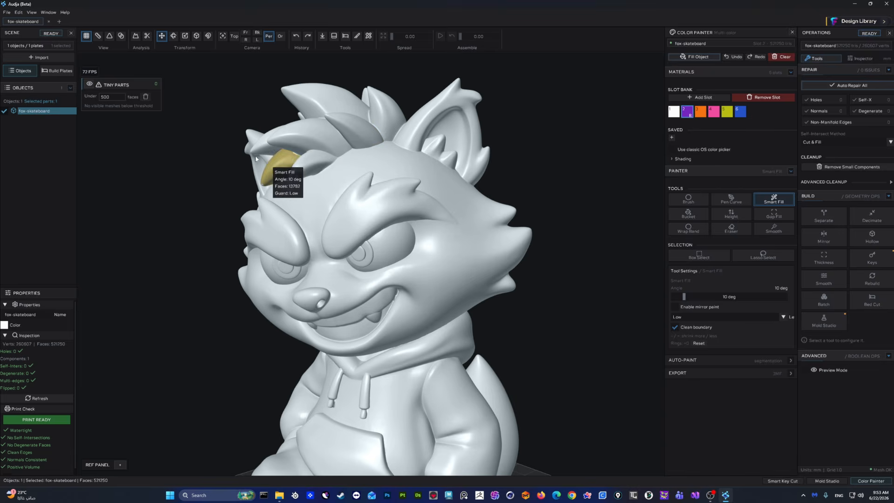
# - Fill the fox's front hair tufts and the adjacent ear with its inner fur purple using 10-degree Smart Fill
pyautogui.click(351, 133)
pyautogui.click(306, 138)
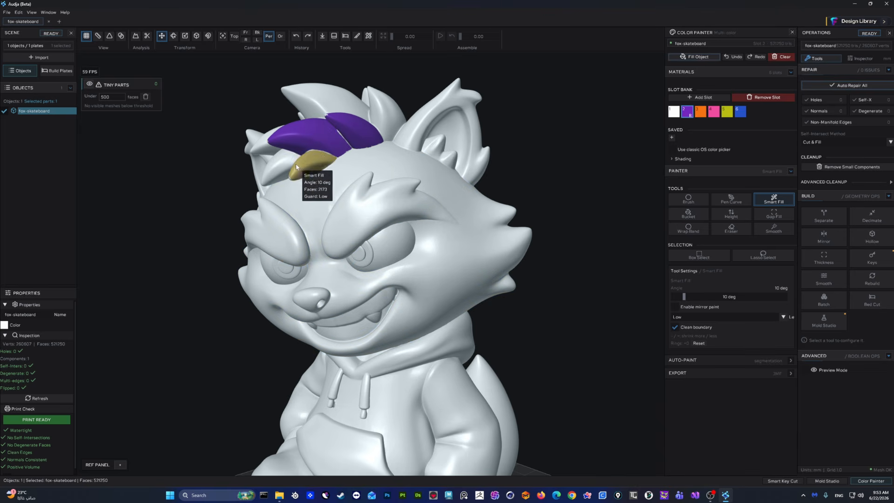
pyautogui.click(296, 166)
pyautogui.click(283, 167)
pyautogui.click(350, 108)
pyautogui.click(380, 111)
pyautogui.click(479, 152)
pyautogui.click(456, 160)
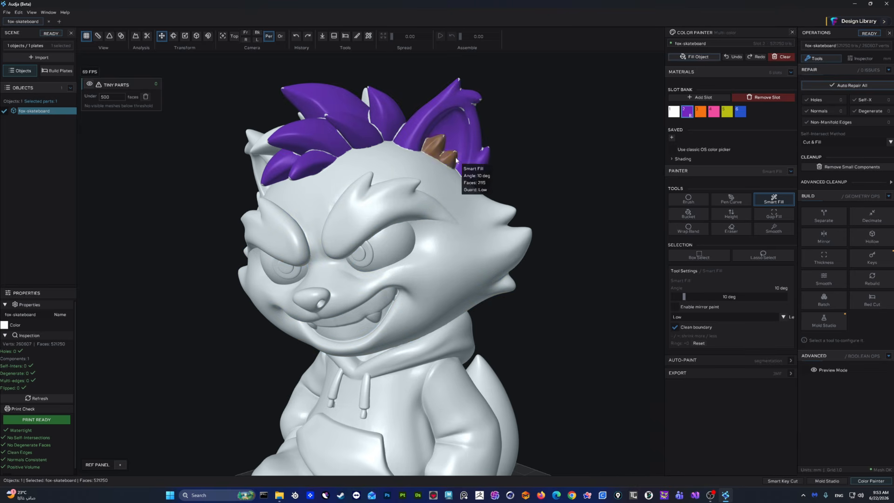
# - Clear the purple paint from the fox's hair and ear
pyautogui.moveTo(522, 187); pyautogui.dragTo(527, 195, button='middle')
pyautogui.scroll(4, 527, 196)
pyautogui.click(782, 60)
pyautogui.moveTo(616, 274); pyautogui.dragTo(596, 222, button='middle')
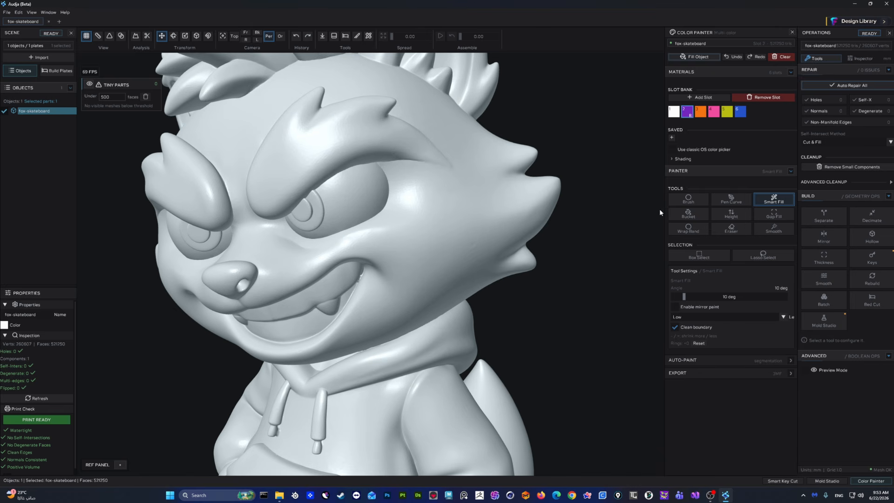
# - Switch to Height painting, set the range minimum to 32.6 mm with a 50.0 mm maximum, and apply the purple height paint
pyautogui.click(730, 215)
pyautogui.scroll(-6, 516, 278)
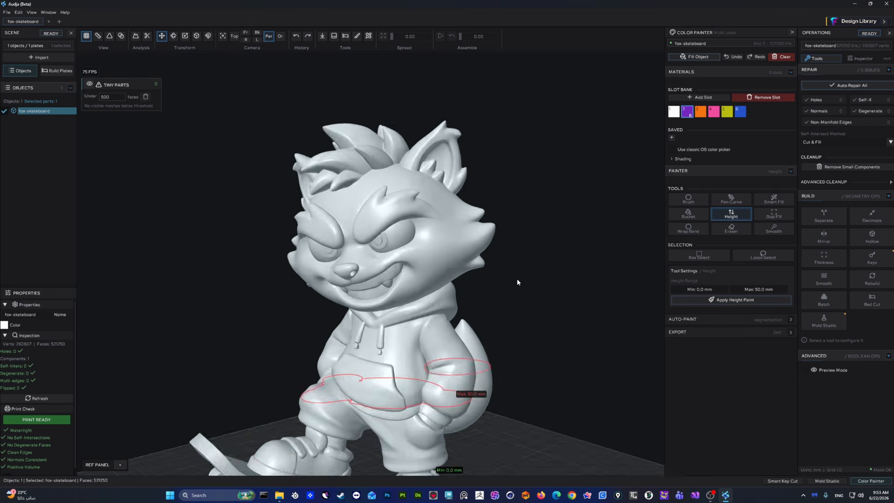
pyautogui.scroll(5, 532, 318)
pyautogui.scroll(2, 579, 291)
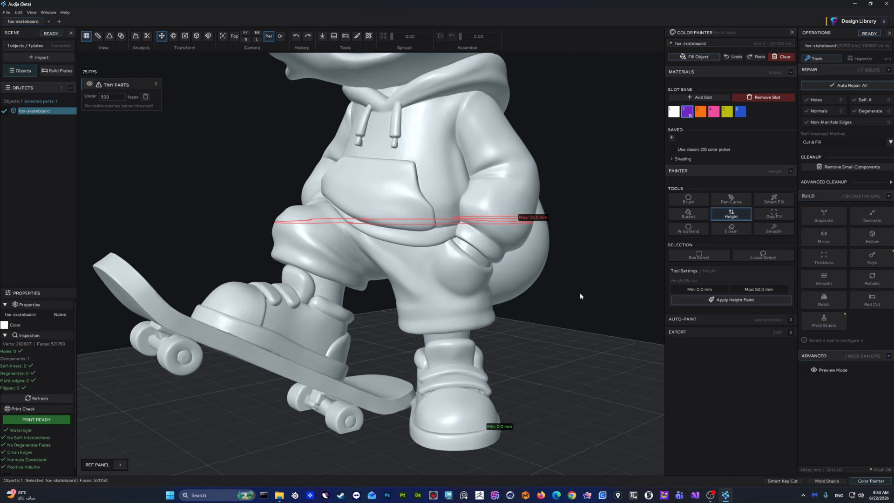
pyautogui.scroll(3, 572, 273)
pyautogui.moveTo(566, 275); pyautogui.dragTo(572, 275, button='middle')
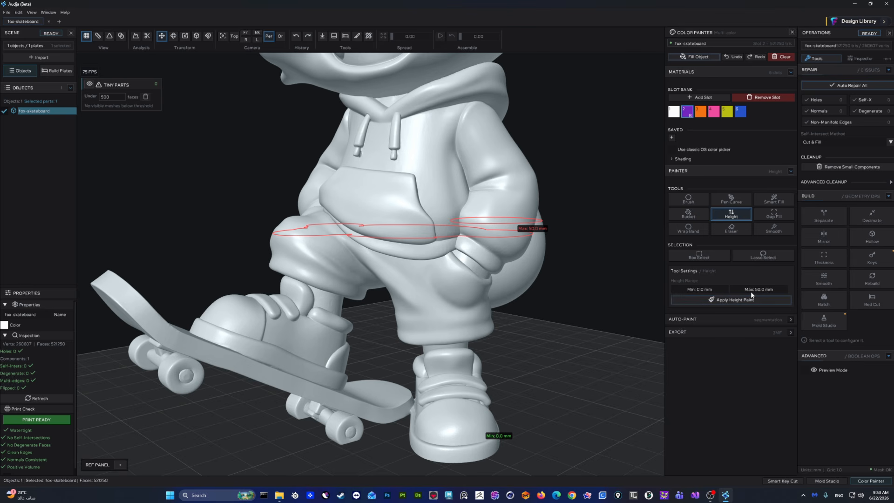
pyautogui.moveTo(687, 293); pyautogui.dragTo(793, 308)
pyautogui.moveTo(575, 314); pyautogui.dragTo(477, 242, button='middle')
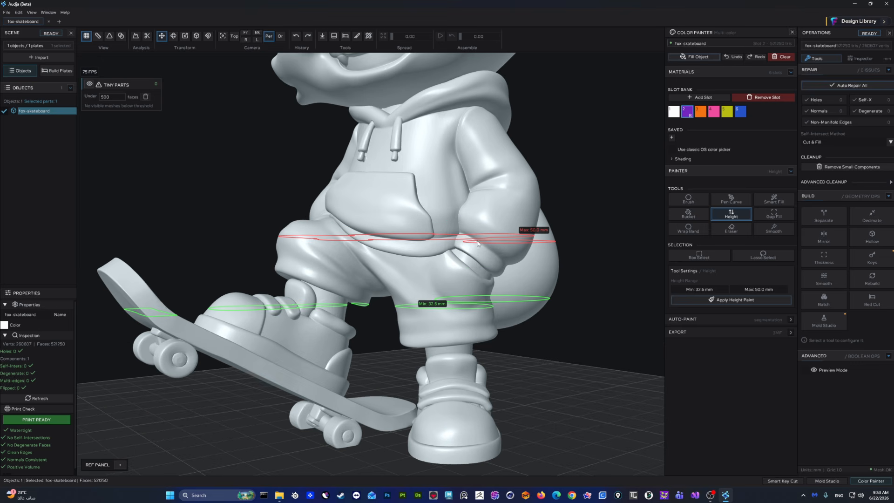
pyautogui.click(705, 300)
# - Inspect the height-painted band around the fox's legs and skateboard, return to the Height tool, and clear all paint
pyautogui.click(746, 217)
pyautogui.moveTo(579, 299)
pyautogui.mouseDown(button='middle')
pyautogui.moveTo(508, 321)
pyautogui.moveTo(433, 249)
pyautogui.mouseUp(button='middle')
pyautogui.scroll(-3, 433, 250)
pyautogui.scroll(2, 433, 249)
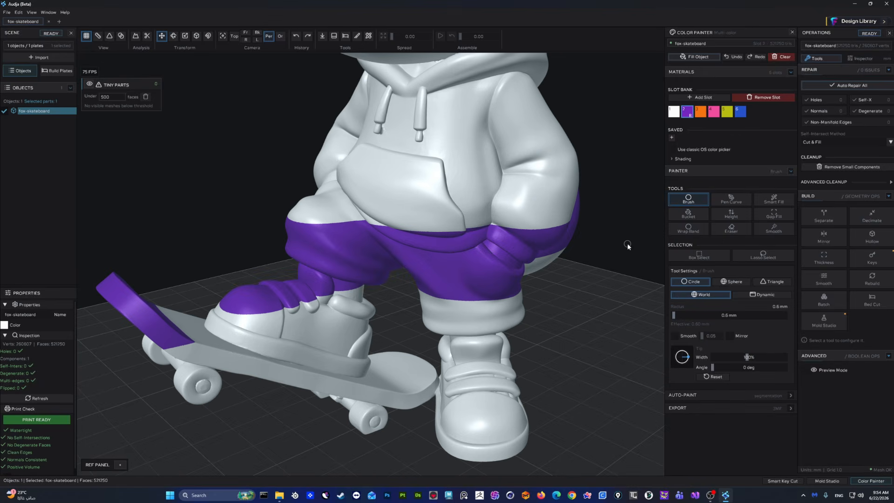
pyautogui.click(731, 213)
pyautogui.moveTo(633, 284)
pyautogui.mouseDown(button='middle')
pyautogui.moveTo(545, 309)
pyautogui.moveTo(551, 317)
pyautogui.moveTo(543, 275)
pyautogui.moveTo(505, 313)
pyautogui.mouseUp(button='middle')
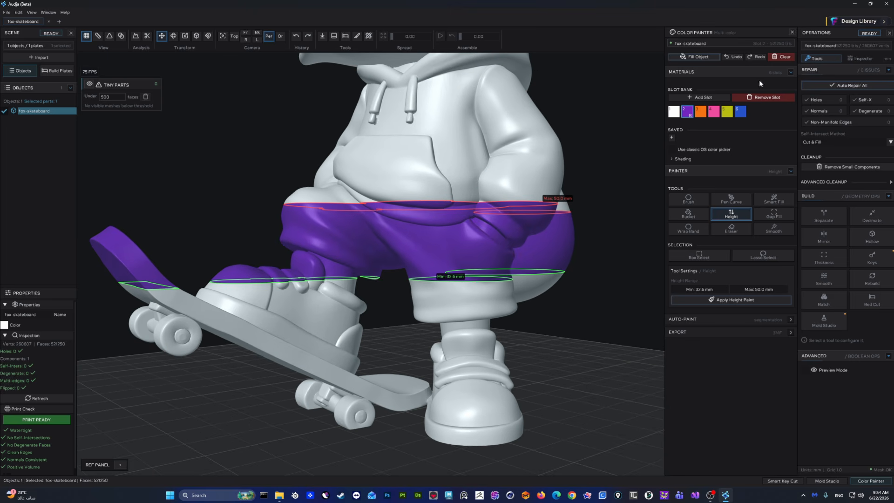
pyautogui.click(783, 56)
pyautogui.scroll(5, 605, 291)
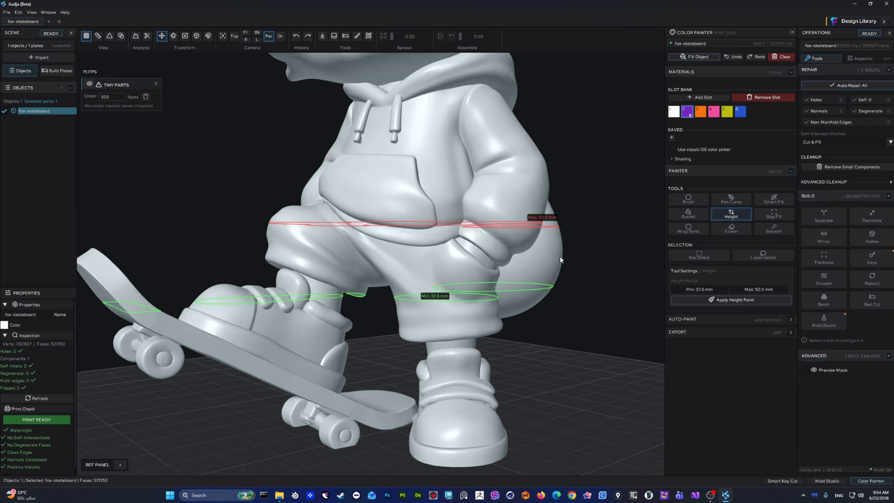
pyautogui.moveTo(617, 289); pyautogui.dragTo(620, 311, button='middle')
# - Open the Gap Fill tool settings and examine the fox's mouth and teeth up close
pyautogui.click(780, 213)
pyautogui.scroll(-5, 647, 273)
pyautogui.moveTo(471, 75); pyautogui.dragTo(462, 181, button='middle')
pyautogui.scroll(3, 466, 180)
pyautogui.scroll(3, 467, 180)
pyautogui.scroll(5, 481, 241)
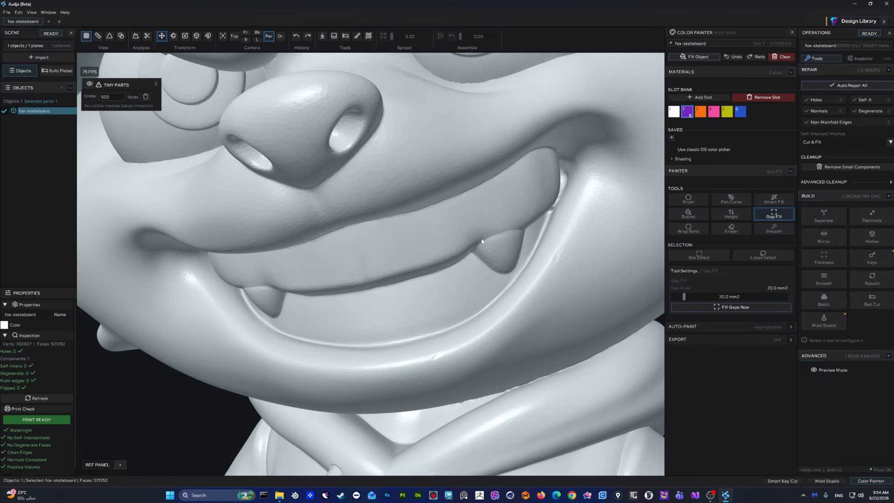
# - Switch to Smart Fill, raise the angle to 13 degrees, and fill the fox's upper teeth and larger fang purple
pyautogui.click(773, 200)
pyautogui.moveTo(515, 231); pyautogui.dragTo(491, 208, button='middle')
pyautogui.scroll(4, 491, 208)
pyautogui.scroll(2, 479, 226)
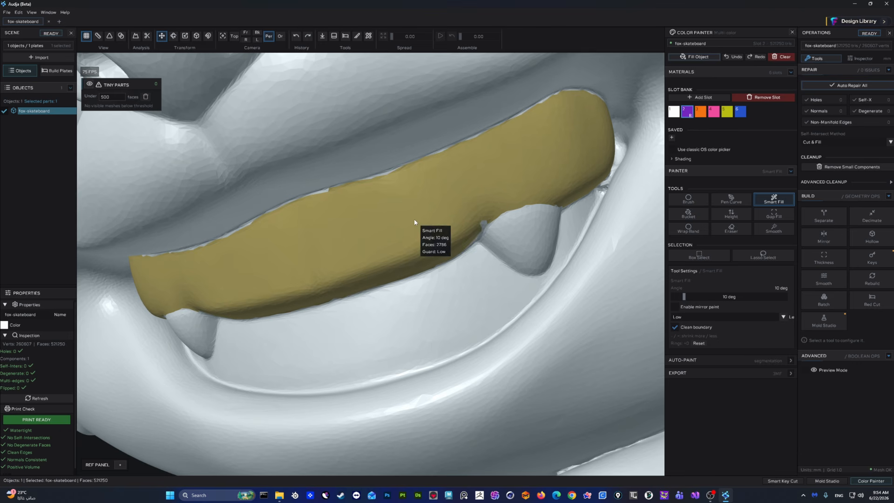
pyautogui.keyDown('ctrl'); pyautogui.scroll(2, 417, 222); pyautogui.keyUp('ctrl')
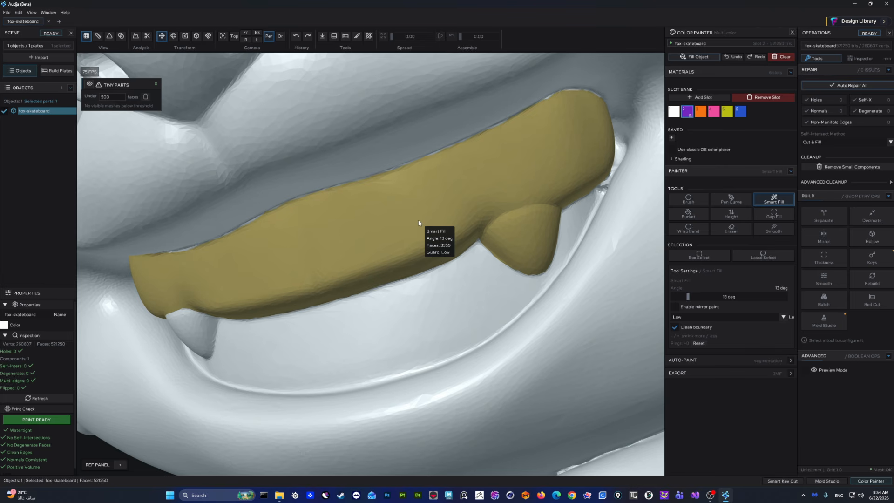
pyautogui.click(418, 223)
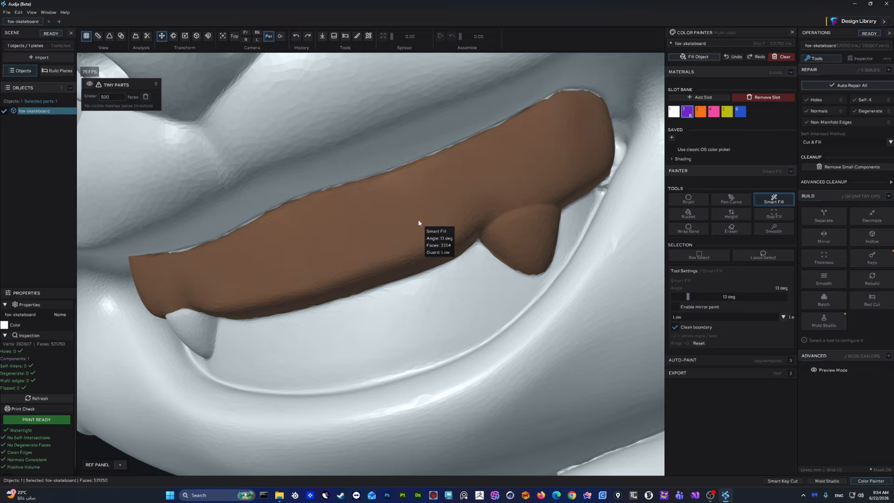
# - Smart Fill the upper teeth with their fang and the lower mouth interior in purple at a 13 deg angle
pyautogui.keyDown('ctrl'); pyautogui.scroll(4, 468, 267); pyautogui.keyUp('ctrl')
pyautogui.keyDown('ctrl'); pyautogui.scroll(-3, 469, 267); pyautogui.keyUp('ctrl')
pyautogui.keyDown('ctrl'); pyautogui.scroll(-1, 469, 268); pyautogui.keyUp('ctrl')
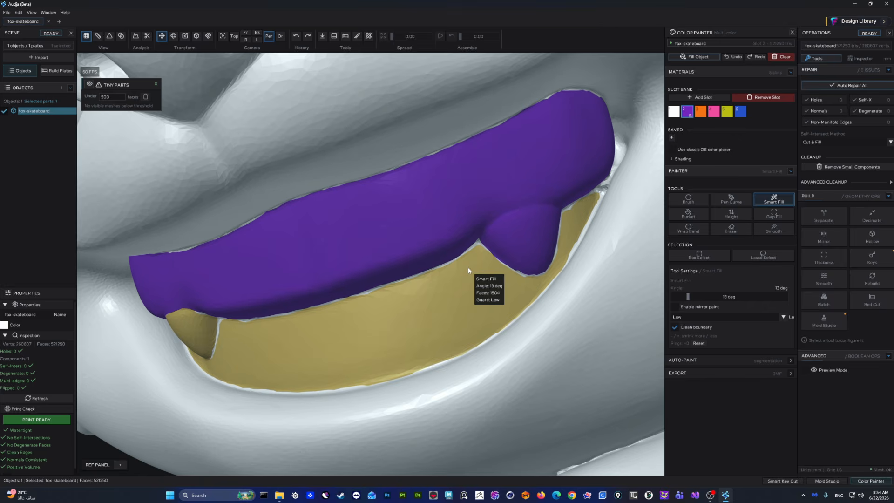
pyautogui.click(470, 268)
pyautogui.moveTo(535, 243); pyautogui.dragTo(479, 256, button='middle')
pyautogui.scroll(5, 479, 257)
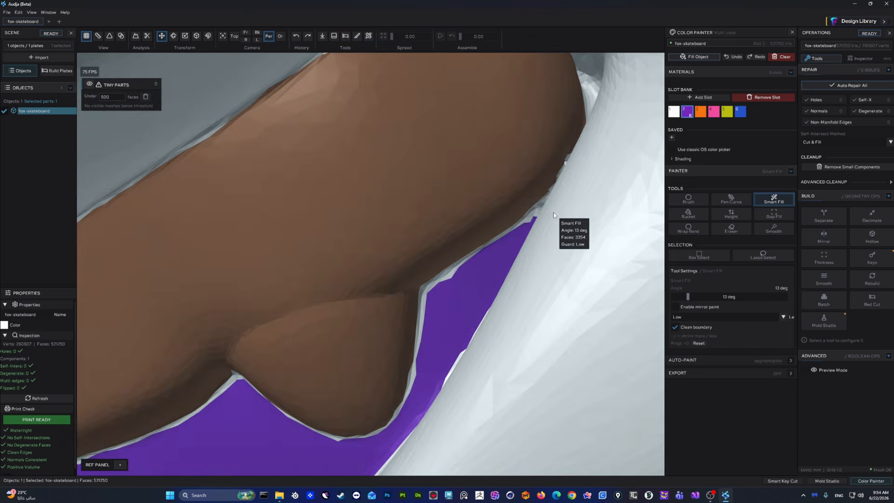
pyautogui.click(521, 231)
# - Brush purple over the unpainted gap at the corner of the mouth, using a 0.3 mm radius
pyautogui.click(688, 198)
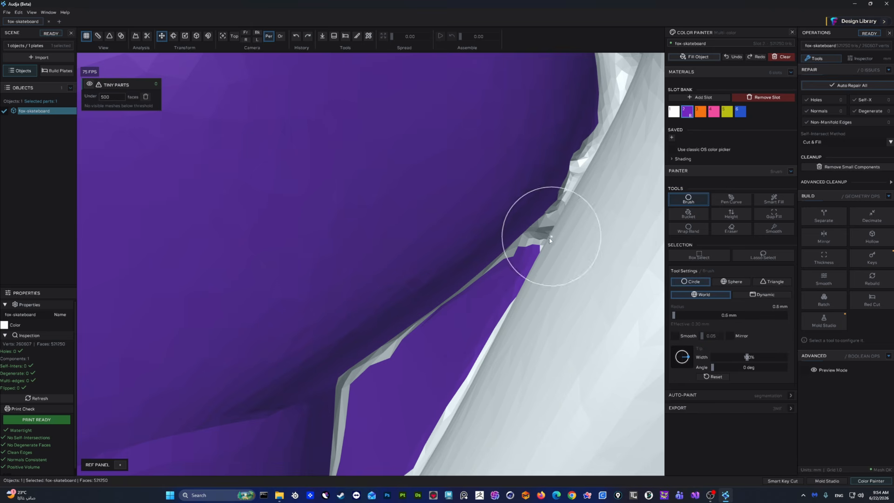
pyautogui.moveTo(522, 228)
pyautogui.mouseDown()
pyautogui.moveTo(518, 242)
pyautogui.moveTo(530, 215)
pyautogui.mouseUp()
pyautogui.scroll(-2, 530, 215)
pyautogui.scroll(-3, 481, 219)
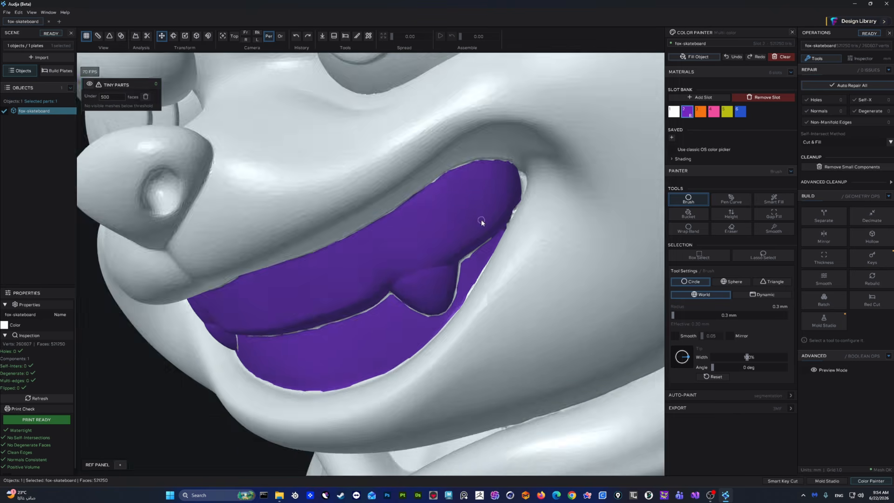
# - Examine the unpainted slivers between the teeth, the fangs and the mouth interior from both sides
pyautogui.scroll(2, 556, 198)
pyautogui.scroll(5, 339, 216)
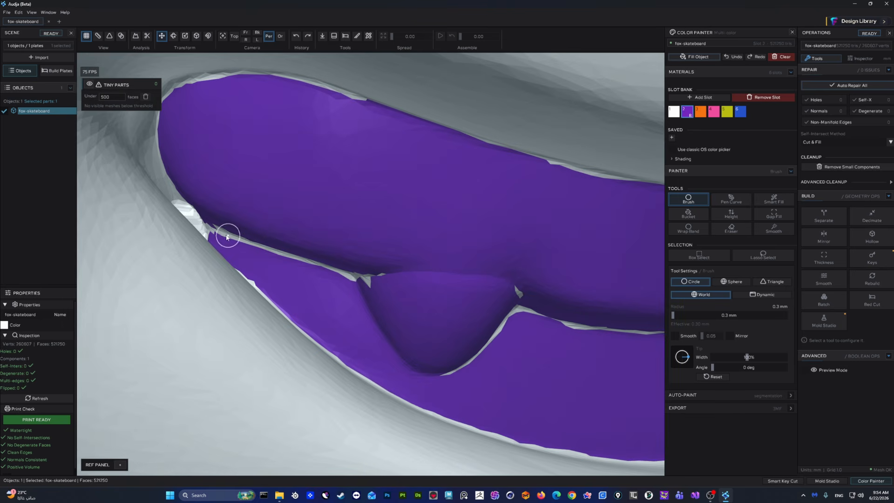
pyautogui.scroll(1, 226, 237)
pyautogui.scroll(-3, 228, 210)
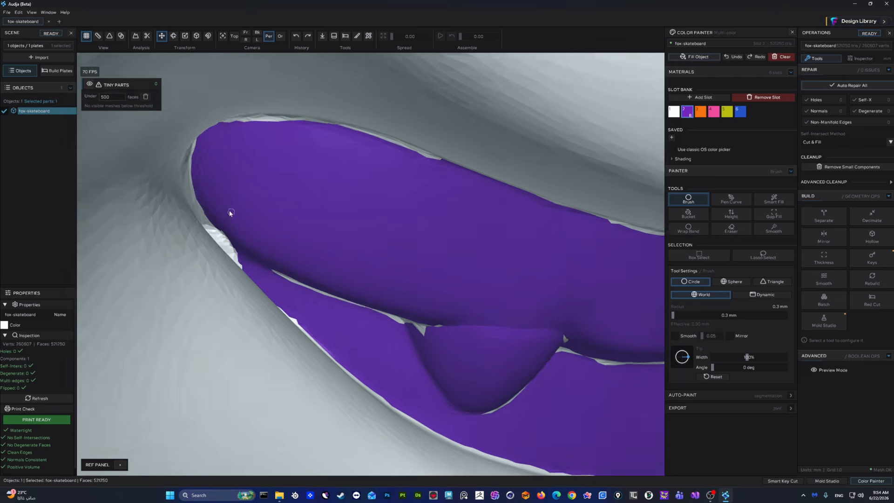
pyautogui.scroll(-3, 410, 312)
pyautogui.scroll(3, 534, 216)
pyautogui.scroll(-2, 492, 275)
pyautogui.scroll(6, 507, 224)
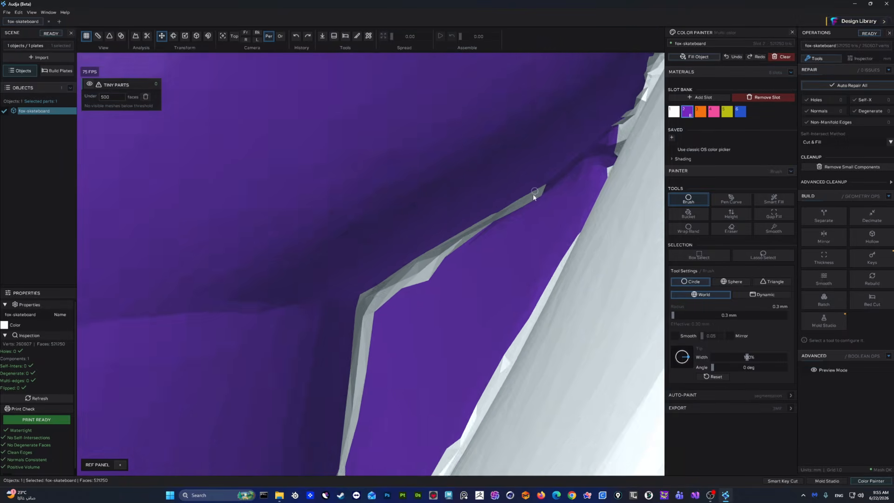
pyautogui.moveTo(533, 197); pyautogui.dragTo(442, 269, button='middle')
pyautogui.scroll(-5, 481, 235)
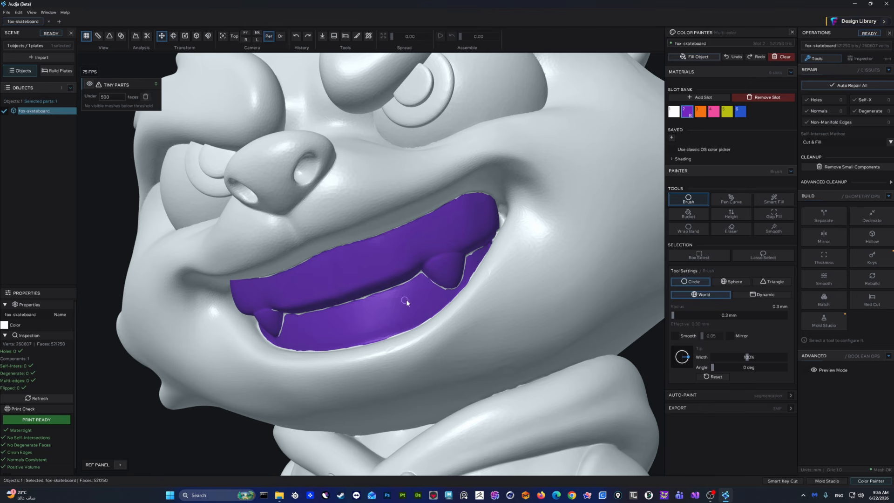
pyautogui.moveTo(406, 303); pyautogui.dragTo(476, 292, button='middle')
pyautogui.scroll(3, 321, 261)
pyautogui.moveTo(230, 236); pyautogui.dragTo(153, 225, button='middle')
pyautogui.scroll(1, 554, 190)
pyautogui.moveTo(520, 199); pyautogui.dragTo(446, 213, button='middle')
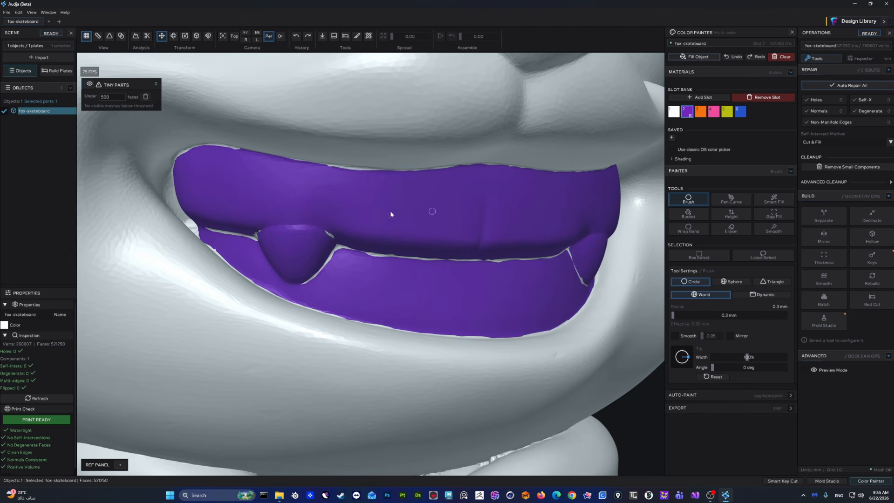
pyautogui.moveTo(275, 246)
pyautogui.mouseDown(button='middle')
pyautogui.moveTo(277, 258)
pyautogui.moveTo(353, 250)
pyautogui.mouseUp(button='middle')
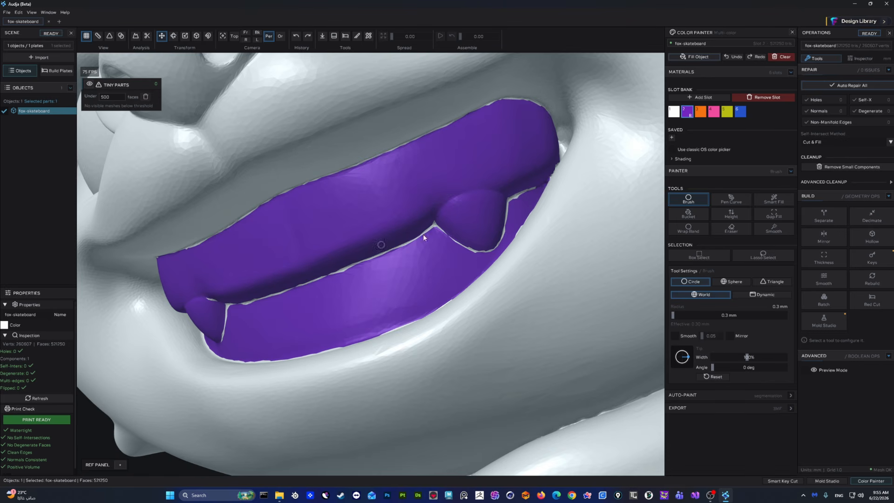
pyautogui.moveTo(550, 189); pyautogui.dragTo(478, 197, button='middle')
pyautogui.scroll(5, 385, 247)
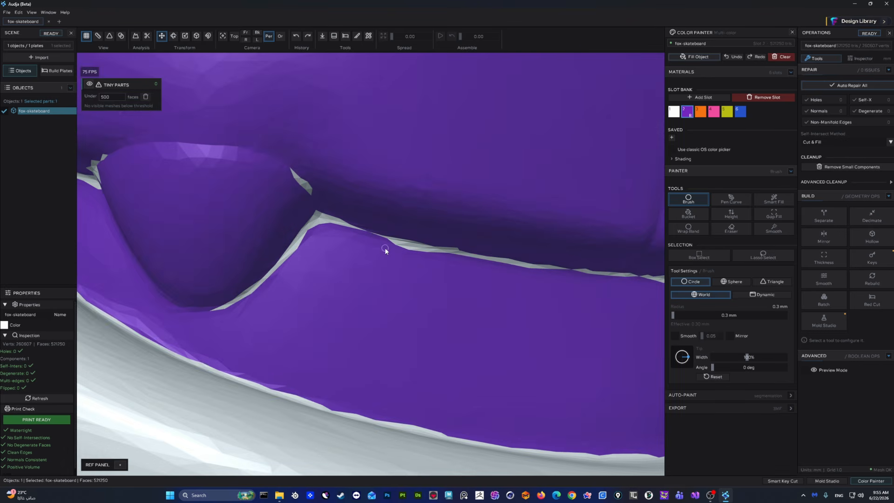
pyautogui.scroll(-7, 384, 248)
pyautogui.moveTo(272, 259); pyautogui.dragTo(343, 264, button='middle')
pyautogui.scroll(5, 433, 243)
pyautogui.moveTo(497, 236)
pyautogui.mouseDown(button='middle')
pyautogui.moveTo(413, 248)
pyautogui.moveTo(464, 251)
pyautogui.moveTo(532, 219)
pyautogui.mouseUp(button='middle')
pyautogui.scroll(2, 533, 220)
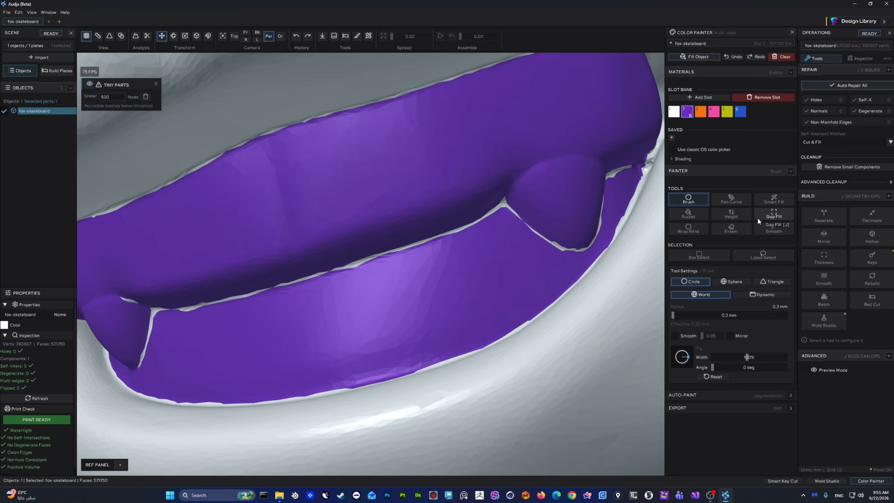
# - Use Gap Fill with a 20.0 mm² gap area to close the unpainted slivers between the purple mouth regions
pyautogui.click(776, 215)
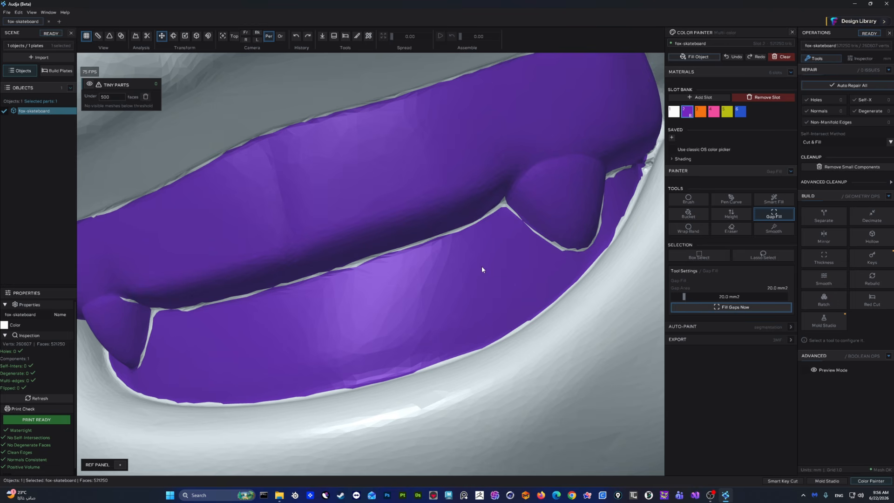
pyautogui.moveTo(504, 250); pyautogui.dragTo(547, 254, button='middle')
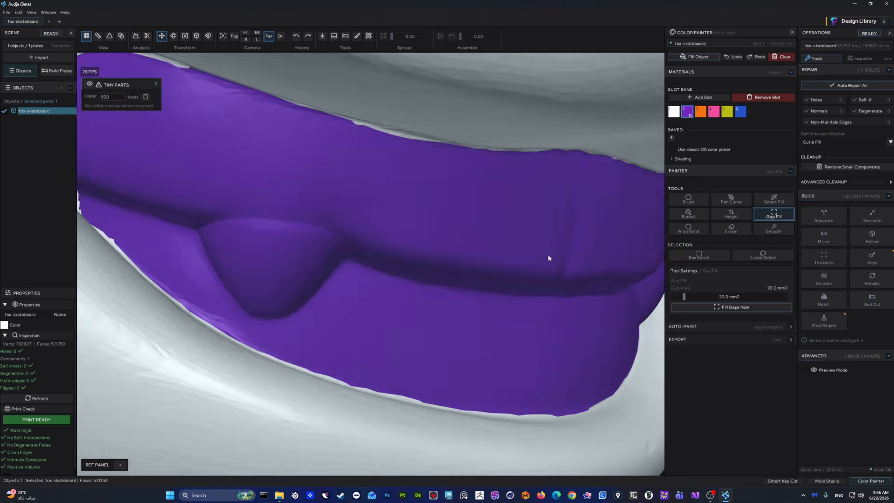
pyautogui.scroll(-5, 548, 254)
# - Examine the filled seams along the teeth and the outer edge at the mouth corner
pyautogui.moveTo(424, 278)
pyautogui.mouseDown(button='middle')
pyautogui.moveTo(404, 279)
pyautogui.moveTo(412, 279)
pyautogui.mouseUp(button='middle')
pyautogui.scroll(-4, 412, 279)
pyautogui.scroll(5, 470, 256)
pyautogui.moveTo(541, 252); pyautogui.dragTo(558, 158, button='middle')
pyautogui.scroll(5, 403, 260)
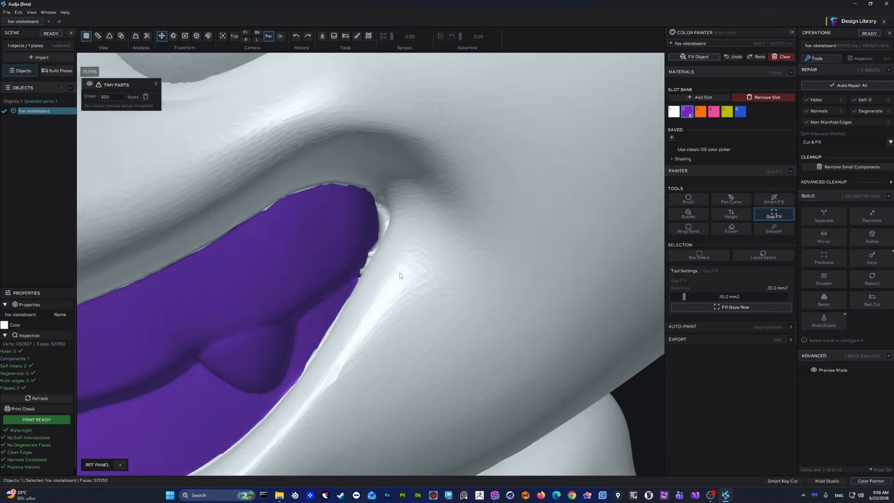
pyautogui.scroll(-5, 397, 278)
pyautogui.moveTo(429, 252); pyautogui.dragTo(465, 249, button='middle')
pyautogui.scroll(3, 480, 246)
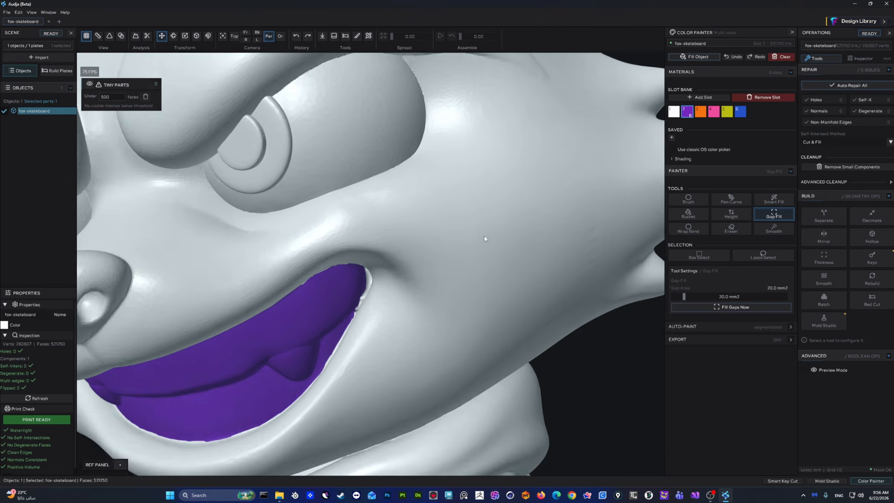
pyautogui.scroll(3, 466, 250)
pyautogui.scroll(-5, 599, 281)
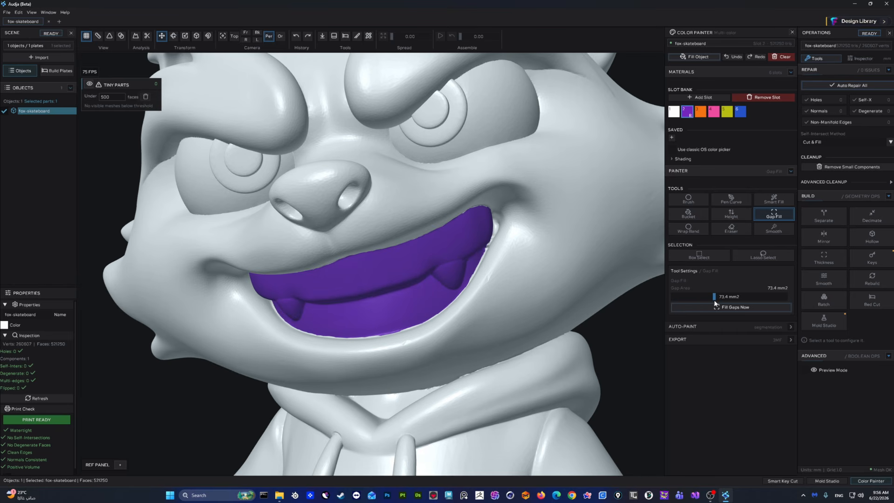
# - Set the gap area to 60.9 mm² and check the mouth edge and the neighbouring cheek
pyautogui.scroll(4, 434, 266)
pyautogui.moveTo(434, 266); pyautogui.dragTo(427, 283, button='middle')
pyautogui.scroll(-5, 456, 239)
pyautogui.scroll(4, 440, 247)
pyautogui.moveTo(442, 235); pyautogui.dragTo(486, 297, button='middle')
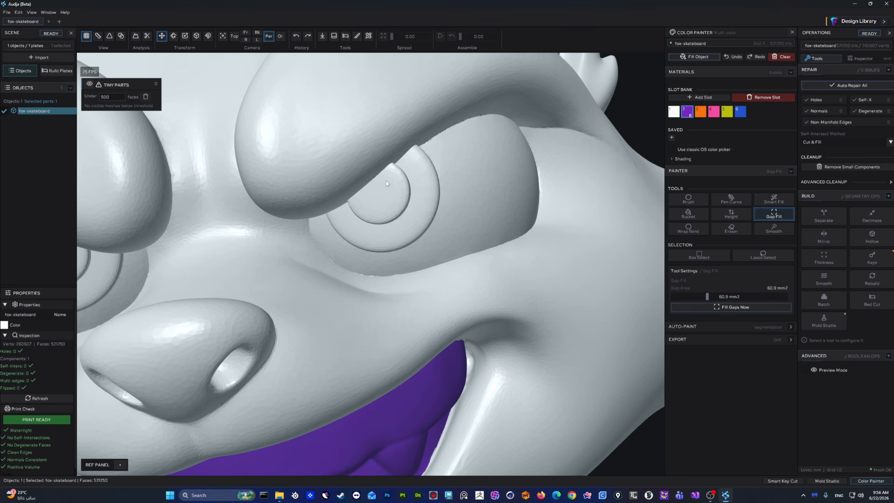
pyautogui.scroll(-3, 409, 227)
pyautogui.moveTo(409, 227); pyautogui.dragTo(397, 197, button='middle')
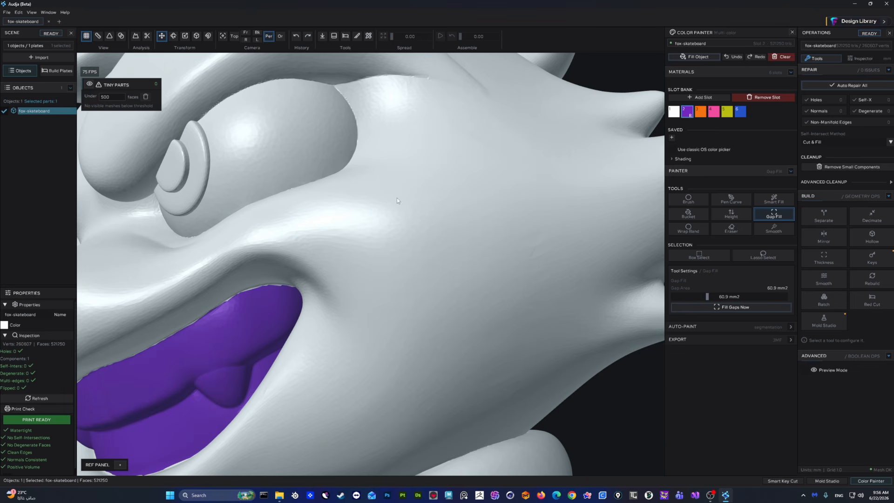
# - Brush overlapping purple outlines on the fox's cheek with a 0.3 mm radius, leaving enclosed unpainted gaps of different sizes
pyautogui.click(688, 199)
pyautogui.moveTo(521, 223); pyautogui.dragTo(475, 232, button='middle')
pyautogui.moveTo(520, 167)
pyautogui.mouseDown()
pyautogui.moveTo(484, 344)
pyautogui.moveTo(292, 235)
pyautogui.moveTo(356, 139)
pyautogui.moveTo(502, 162)
pyautogui.moveTo(473, 220)
pyautogui.moveTo(375, 136)
pyautogui.mouseUp()
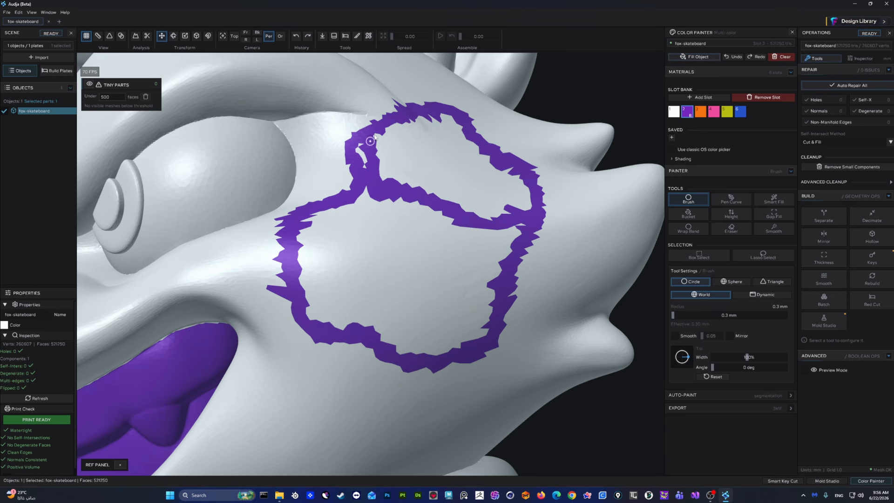
pyautogui.moveTo(466, 127)
pyautogui.mouseDown()
pyautogui.moveTo(512, 215)
pyautogui.moveTo(370, 189)
pyautogui.moveTo(309, 238)
pyautogui.moveTo(483, 323)
pyautogui.moveTo(454, 275)
pyautogui.moveTo(329, 242)
pyautogui.moveTo(366, 212)
pyautogui.moveTo(458, 263)
pyautogui.moveTo(387, 198)
pyautogui.moveTo(396, 125)
pyautogui.moveTo(475, 150)
pyautogui.moveTo(400, 200)
pyautogui.moveTo(501, 236)
pyautogui.moveTo(400, 355)
pyautogui.moveTo(364, 273)
pyautogui.mouseUp()
pyautogui.scroll(-5, 364, 273)
pyautogui.scroll(8, 443, 275)
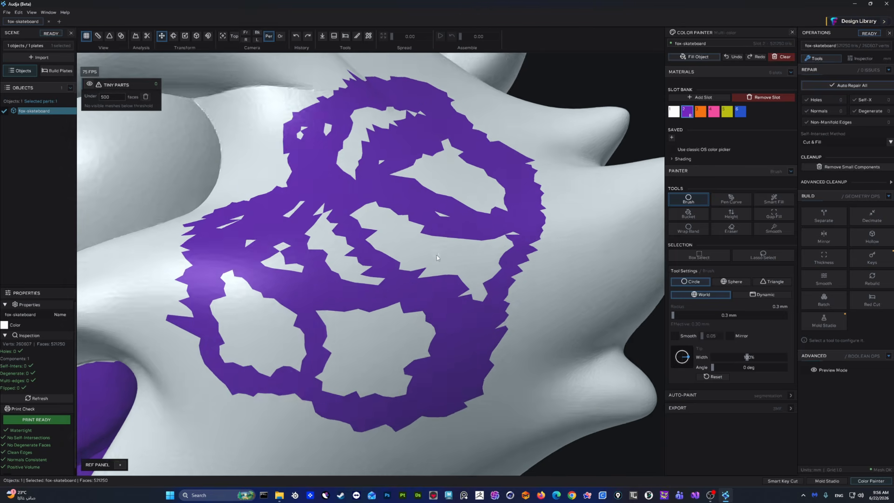
# - Gap Fill the smaller openings in the purple cheek patch, first with a 5.1 mm² and then a 19.4 mm² gap area
pyautogui.click(770, 215)
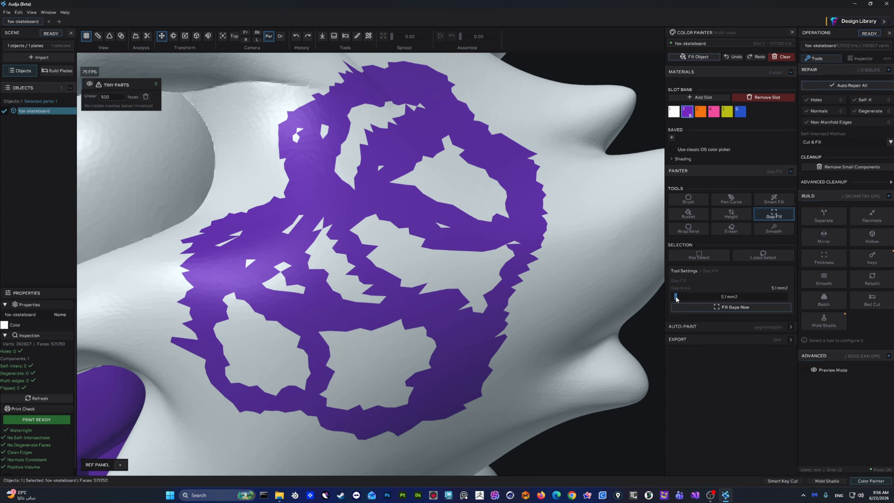
pyautogui.click(725, 308)
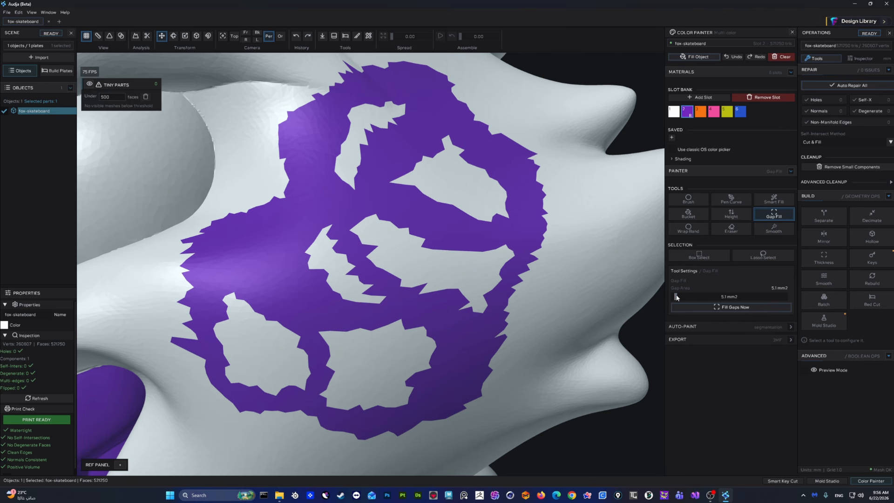
pyautogui.moveTo(682, 295); pyautogui.dragTo(683, 296)
pyautogui.click(693, 308)
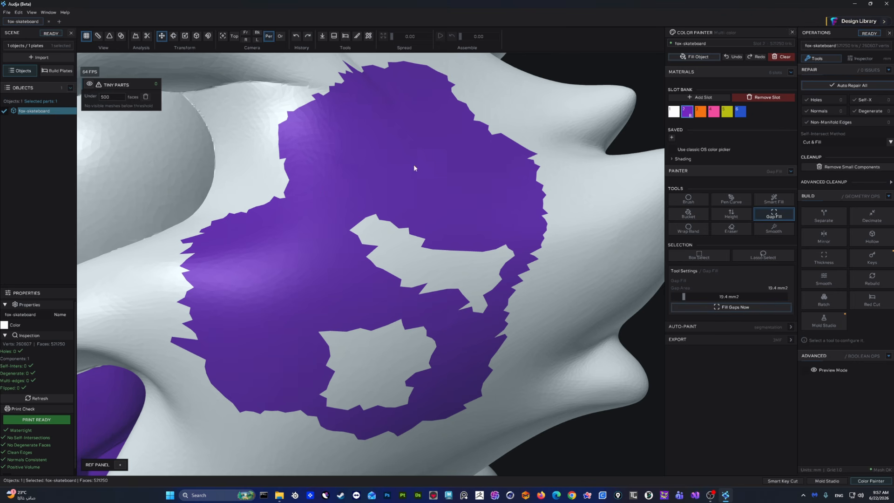
# - Fill the two remaining large openings in the cheek patch with a 71.5 mm² gap area and check the patch from several angles
pyautogui.click(699, 306)
pyautogui.moveTo(461, 305); pyautogui.dragTo(476, 321, button='middle')
pyautogui.scroll(-7, 420, 260)
pyautogui.moveTo(420, 260); pyautogui.dragTo(468, 222, button='middle')
pyautogui.scroll(-4, 468, 222)
pyautogui.scroll(7, 390, 246)
pyautogui.moveTo(391, 247); pyautogui.dragTo(411, 235, button='middle')
pyautogui.scroll(-7, 411, 236)
pyautogui.scroll(5, 423, 235)
# - Brush a purple stroke beside the cheek patch, then undo it together with the last two gap fills
pyautogui.click(687, 201)
pyautogui.moveTo(523, 245); pyautogui.dragTo(475, 305, button='middle')
pyautogui.moveTo(459, 331); pyautogui.dragTo(468, 278)
pyautogui.hotkey('ctrl', 'z')
pyautogui.hotkey('ctrl', 'z')
pyautogui.hotkey('ctrl', 'z')
# - Brush additional purple strokes across the middle and upper openings of the cheek patch
pyautogui.moveTo(546, 238); pyautogui.dragTo(521, 235, button='middle')
pyautogui.moveTo(517, 233); pyautogui.dragTo(586, 235)
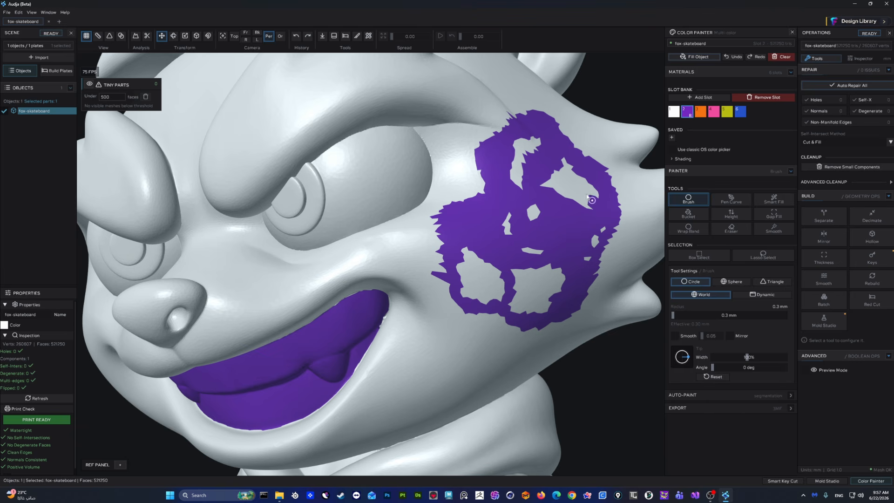
pyautogui.moveTo(588, 196); pyautogui.dragTo(564, 236)
# - Gap Fill the openings in the cheek patch with a 71.5 mm² gap area, then clear all paint from the model
pyautogui.click(773, 215)
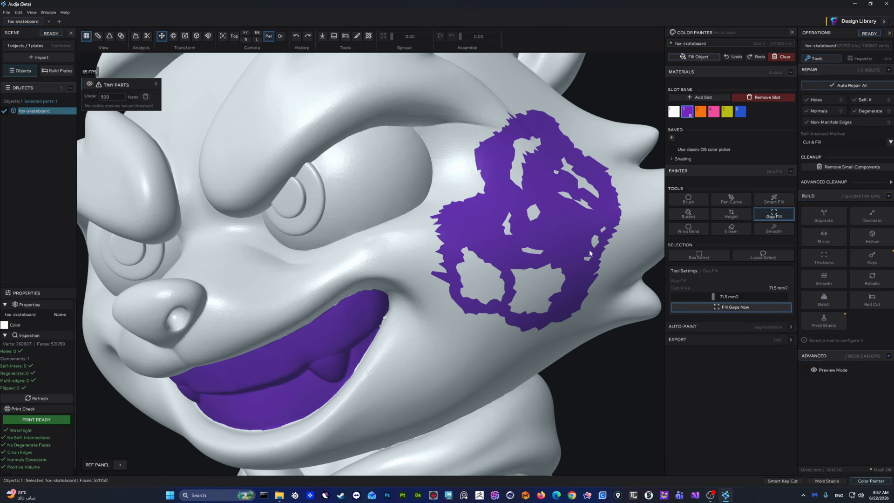
pyautogui.click(603, 233)
pyautogui.moveTo(603, 230); pyautogui.dragTo(581, 262, button='middle')
pyautogui.scroll(5, 582, 262)
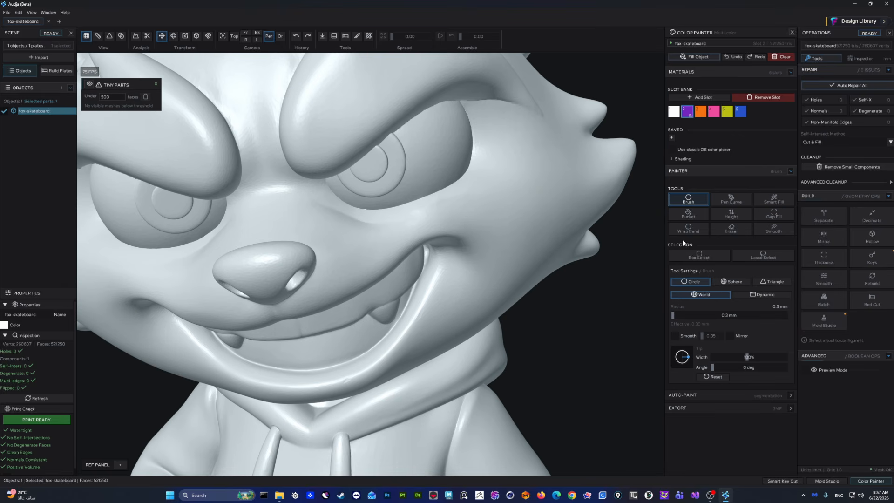
# - Preview a 3.00 mm Wrap Band around the middle cheek tuft, with its rotation at 7 deg and tilt at 38 deg
pyautogui.click(688, 229)
pyautogui.scroll(-5, 566, 241)
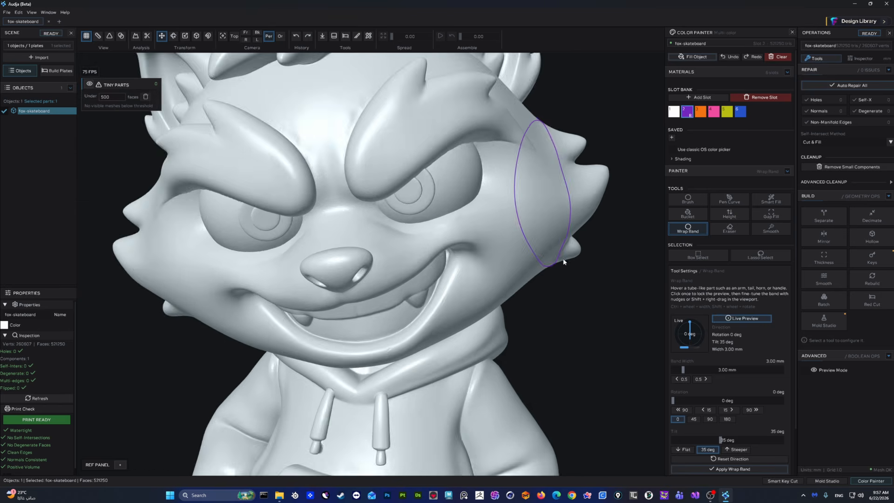
pyautogui.moveTo(565, 242); pyautogui.dragTo(540, 231, button='middle')
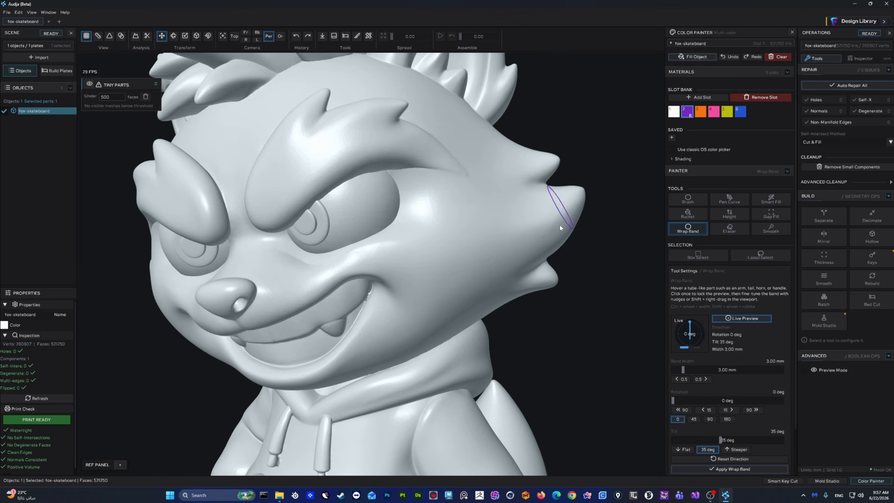
pyautogui.scroll(5, 562, 227)
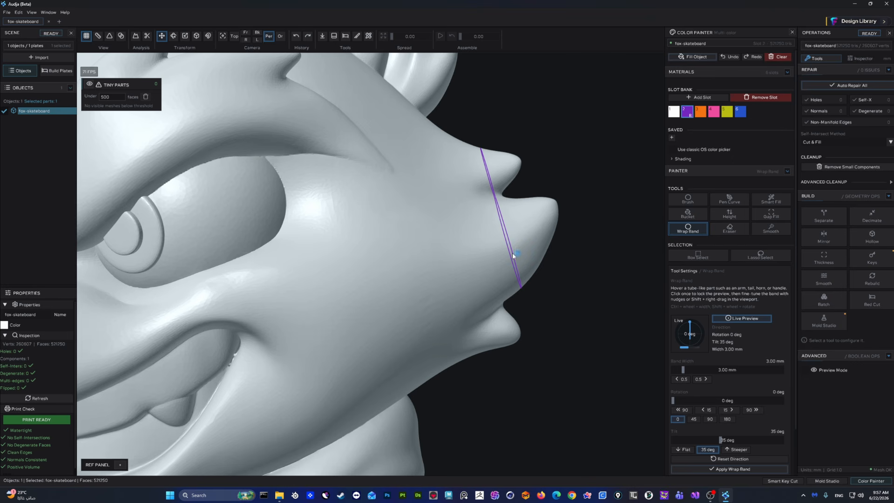
pyautogui.moveTo(512, 253)
pyautogui.keyDown('shift'); pyautogui.mouseDown(button='right')
pyautogui.moveTo(543, 227)
pyautogui.moveTo(494, 255)
pyautogui.moveTo(516, 250)
pyautogui.mouseUp(button='right'); pyautogui.keyUp('shift')
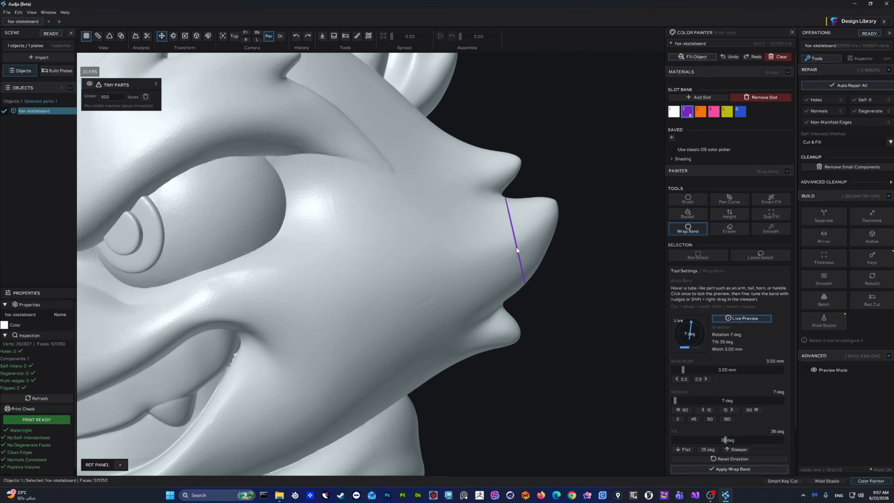
pyautogui.keyDown('shift'); pyautogui.scroll(11, 516, 250); pyautogui.keyUp('shift')
pyautogui.keyDown('shift'); pyautogui.scroll(-12, 516, 250); pyautogui.keyUp('shift')
# - Place the wrap band on the middle cheek tuft, check it, and clear the paint from the model
pyautogui.click(517, 250)
pyautogui.moveTo(535, 250)
pyautogui.mouseDown(button='right')
pyautogui.moveTo(432, 237)
pyautogui.moveTo(471, 198)
pyautogui.moveTo(451, 273)
pyautogui.moveTo(528, 223)
pyautogui.moveTo(521, 236)
pyautogui.moveTo(417, 267)
pyautogui.moveTo(473, 214)
pyautogui.moveTo(463, 214)
pyautogui.moveTo(494, 195)
pyautogui.mouseUp(button='right')
pyautogui.scroll(-5, 520, 236)
pyautogui.click(782, 57)
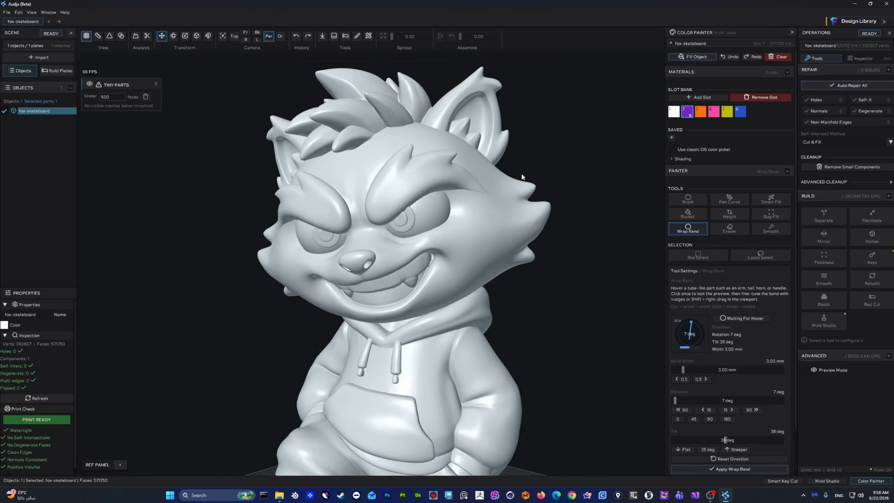
# - Brush a purple patch onto the fox's cheek with a 0.4 mm circle brush
pyautogui.scroll(8, 474, 189)
pyautogui.moveTo(481, 204); pyautogui.dragTo(582, 224, button='right')
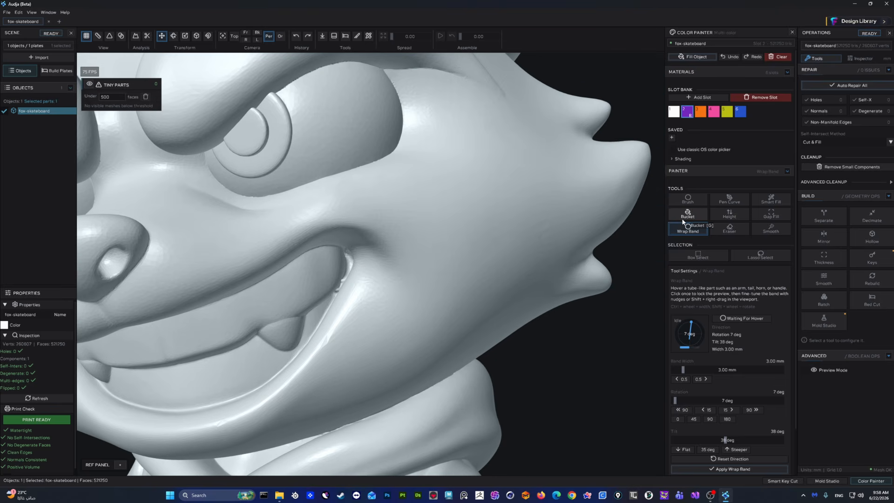
pyautogui.moveTo(657, 236)
pyautogui.mouseDown(button='right')
pyautogui.moveTo(537, 241)
pyautogui.moveTo(510, 218)
pyautogui.moveTo(593, 237)
pyautogui.mouseUp(button='right')
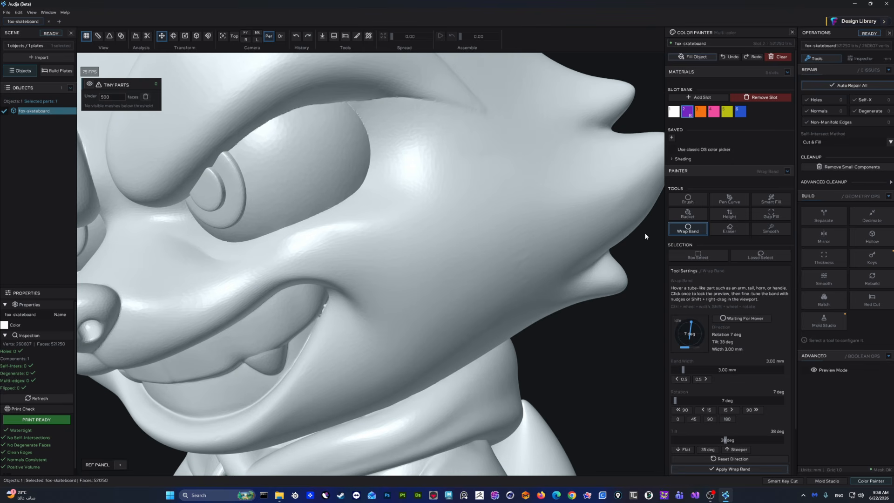
pyautogui.click(688, 199)
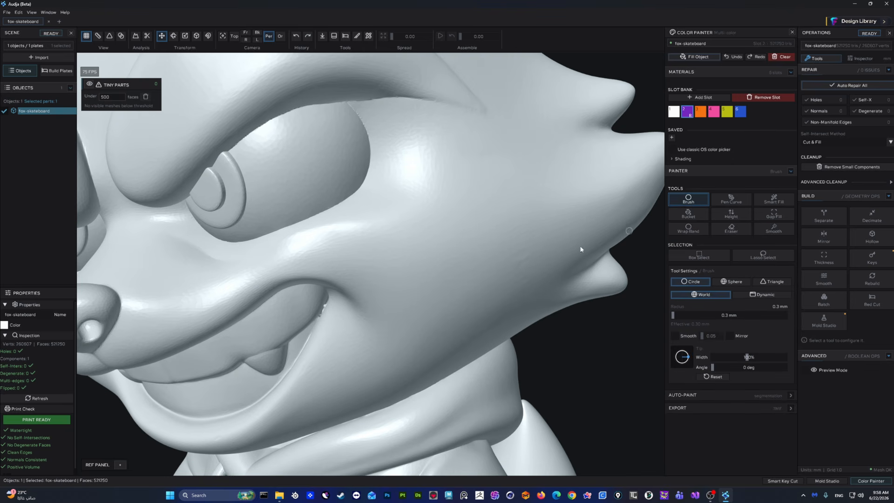
pyautogui.moveTo(614, 228); pyautogui.dragTo(540, 231, button='right')
pyautogui.scroll(5, 481, 228)
pyautogui.press(']')
pyautogui.moveTo(429, 205)
pyautogui.mouseDown()
pyautogui.moveTo(428, 235)
pyautogui.moveTo(544, 209)
pyautogui.moveTo(543, 178)
pyautogui.mouseUp()
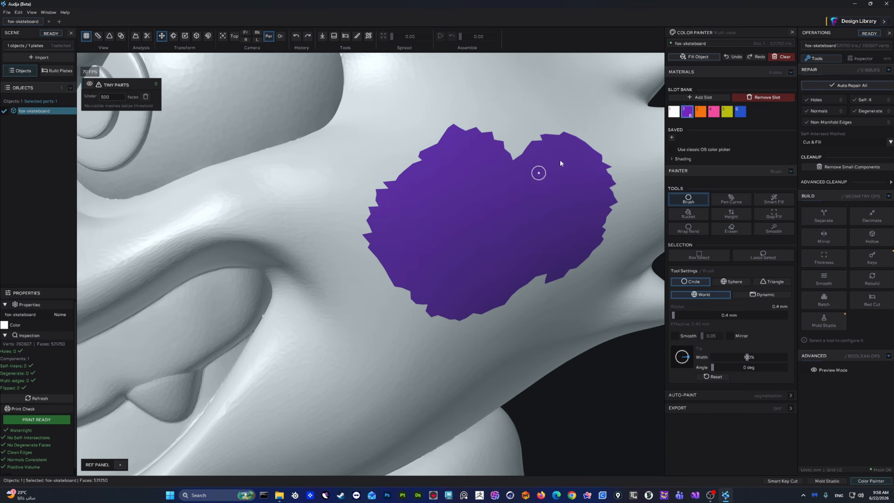
pyautogui.scroll(5, 559, 174)
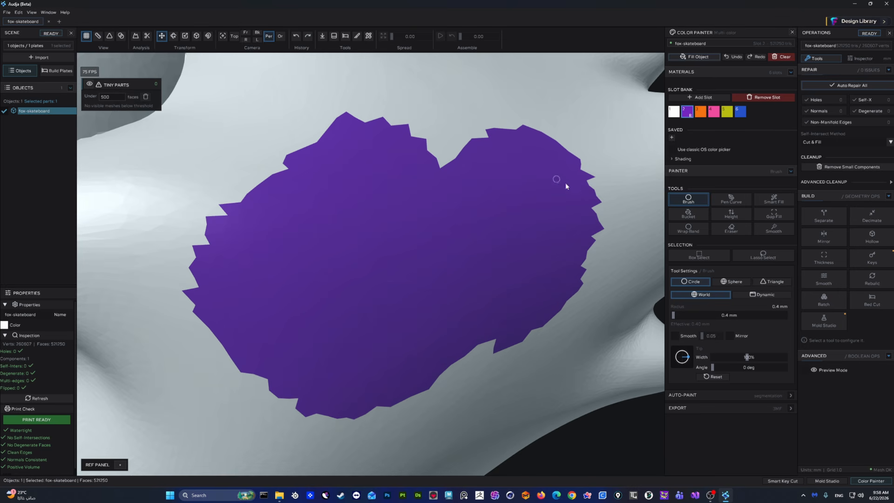
# - Erase the lower part of the purple cheek patch and brush pink from slot 4 over the erased area
pyautogui.click(730, 231)
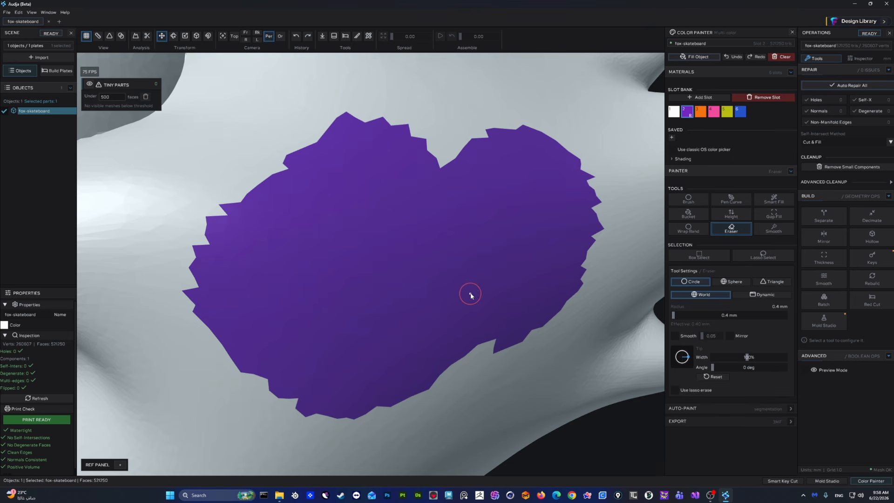
pyautogui.moveTo(534, 320)
pyautogui.mouseDown()
pyautogui.moveTo(474, 294)
pyautogui.moveTo(409, 375)
pyautogui.moveTo(408, 404)
pyautogui.moveTo(285, 295)
pyautogui.moveTo(504, 287)
pyautogui.moveTo(499, 265)
pyautogui.moveTo(414, 287)
pyautogui.mouseUp()
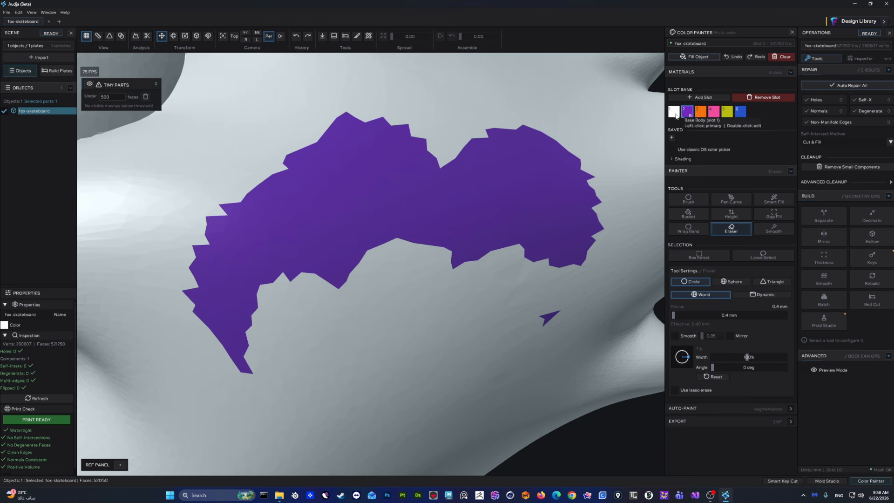
pyautogui.click(713, 111)
pyautogui.click(688, 199)
pyautogui.moveTo(489, 300)
pyautogui.mouseDown()
pyautogui.moveTo(343, 323)
pyautogui.moveTo(475, 233)
pyautogui.moveTo(405, 214)
pyautogui.moveTo(342, 300)
pyautogui.moveTo(495, 219)
pyautogui.moveTo(576, 228)
pyautogui.moveTo(588, 270)
pyautogui.mouseUp()
# - Erase an opening in the middle of the purple and pink patch, and dismiss the advertisement pop-up
pyautogui.click(732, 228)
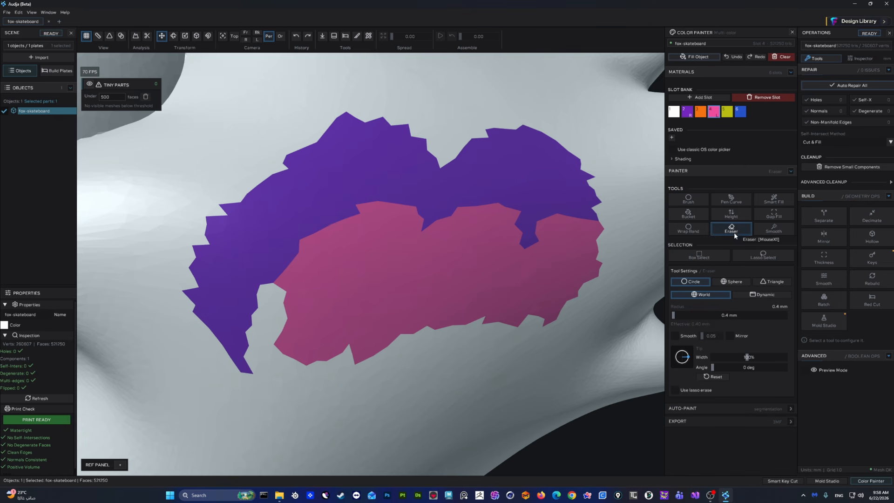
pyautogui.moveTo(488, 261)
pyautogui.mouseDown()
pyautogui.moveTo(354, 232)
pyautogui.moveTo(485, 272)
pyautogui.moveTo(505, 255)
pyautogui.moveTo(463, 243)
pyautogui.mouseUp()
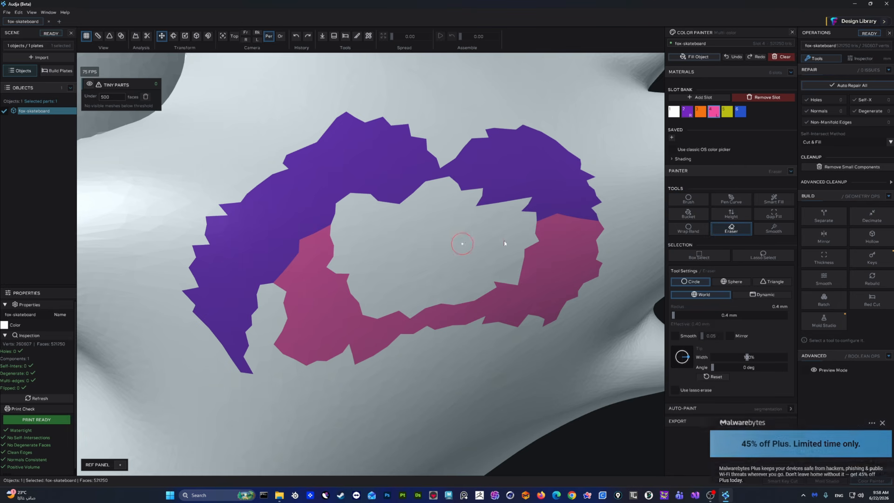
pyautogui.click(882, 394)
# - Brush purple over the erased opening, and clear all paint from the model after another eraser stroke
pyautogui.click(688, 199)
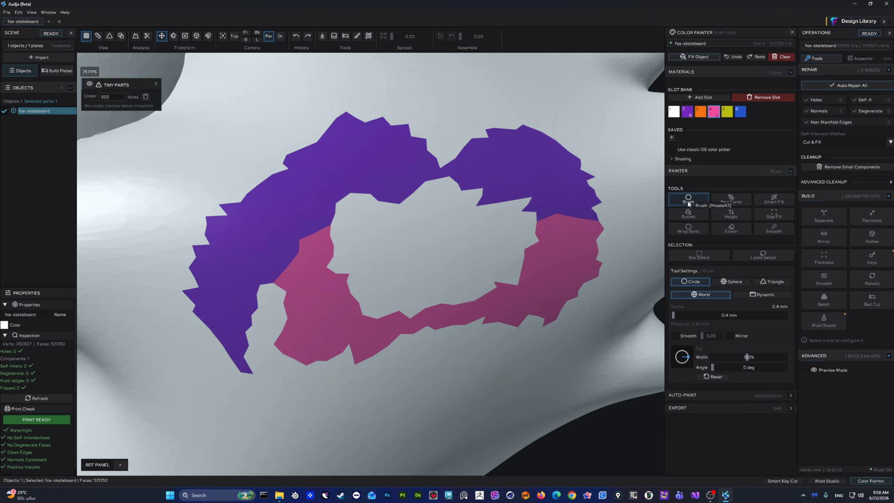
pyautogui.click(672, 113)
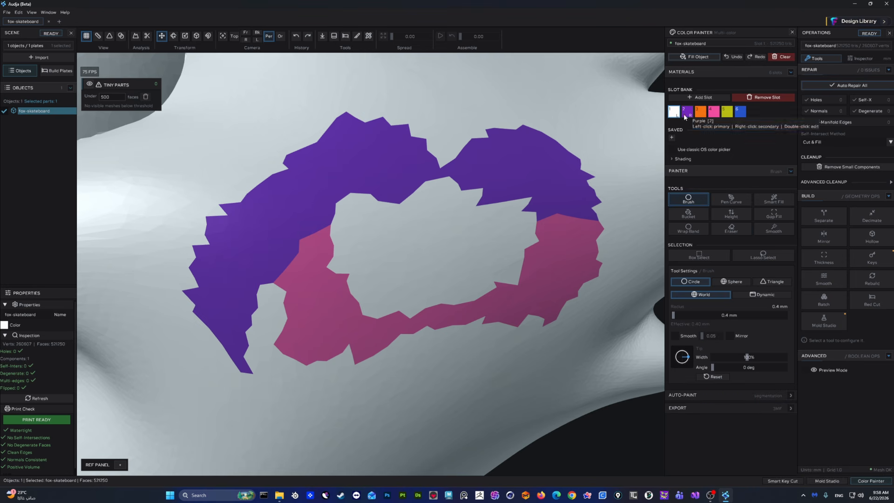
pyautogui.click(686, 112)
pyautogui.moveTo(516, 205)
pyautogui.mouseDown()
pyautogui.moveTo(397, 227)
pyautogui.moveTo(371, 269)
pyautogui.moveTo(356, 204)
pyautogui.moveTo(539, 191)
pyautogui.moveTo(505, 227)
pyautogui.mouseUp()
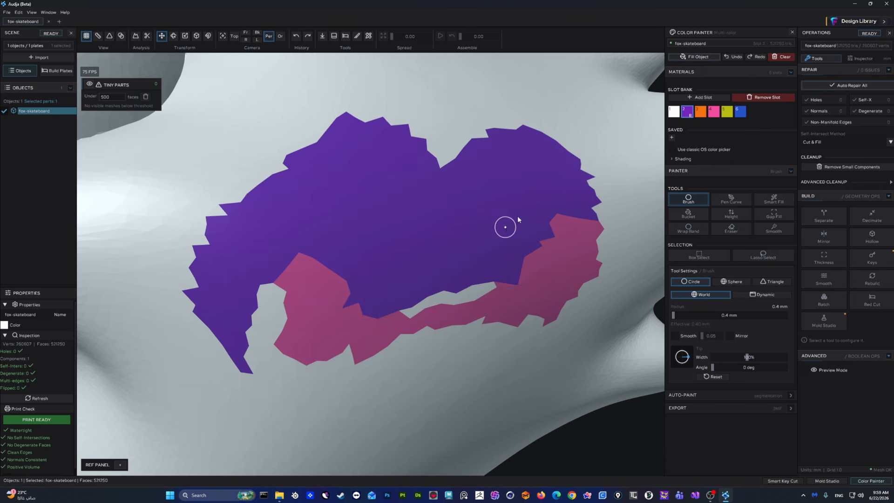
pyautogui.click(731, 228)
pyautogui.moveTo(521, 316)
pyautogui.mouseDown()
pyautogui.moveTo(309, 275)
pyautogui.moveTo(421, 298)
pyautogui.moveTo(539, 259)
pyautogui.mouseUp()
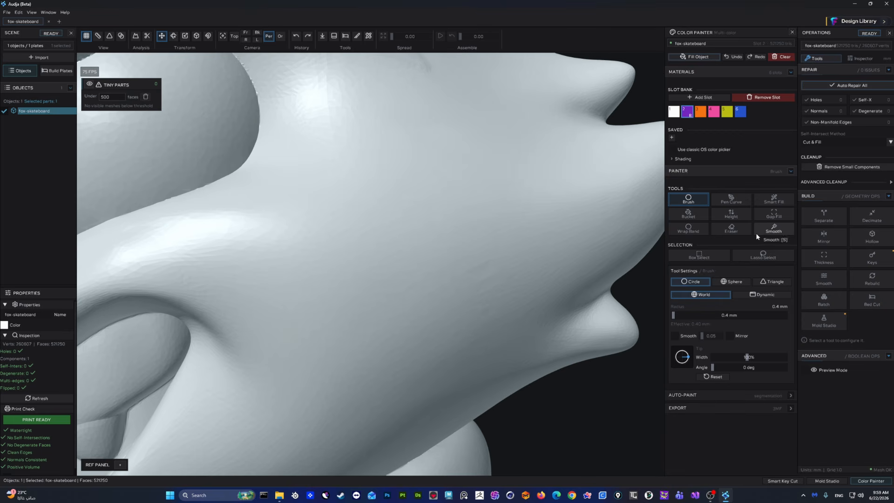
# - Brush a purple patch across the cheek with a 2.4 mm radius and brush smoothing enabled at 0.05
pyautogui.scroll(2, 448, 239)
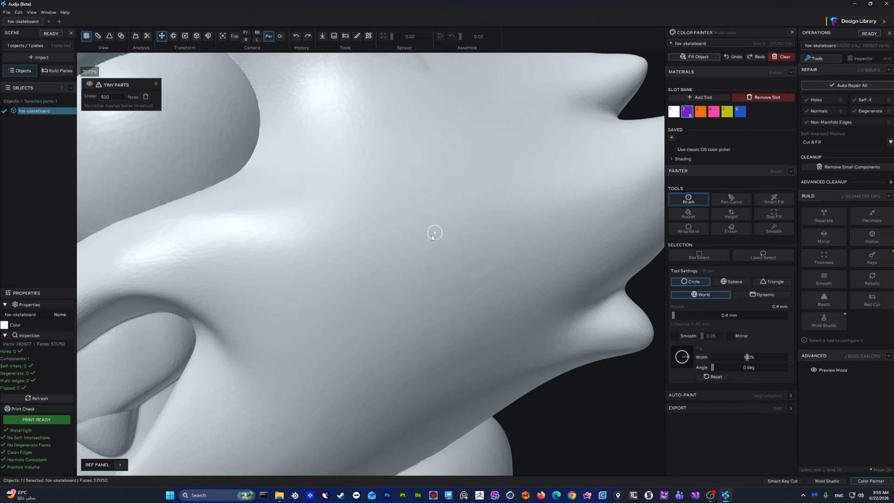
pyautogui.keyDown('ctrl'); pyautogui.scroll(3, 437, 211); pyautogui.keyUp('ctrl')
pyautogui.moveTo(496, 153); pyautogui.dragTo(502, 174, button='middle')
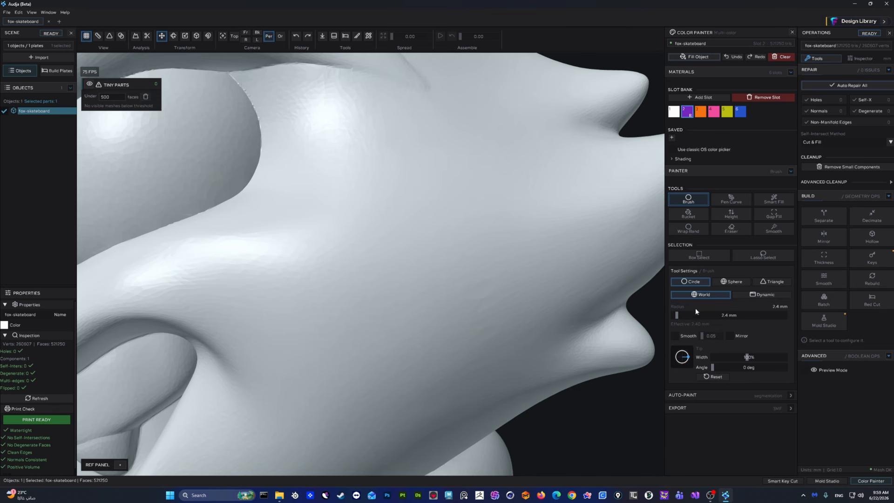
pyautogui.click(677, 335)
pyautogui.moveTo(470, 217)
pyautogui.mouseDown()
pyautogui.moveTo(418, 226)
pyautogui.moveTo(367, 275)
pyautogui.mouseUp()
pyautogui.scroll(3, 454, 222)
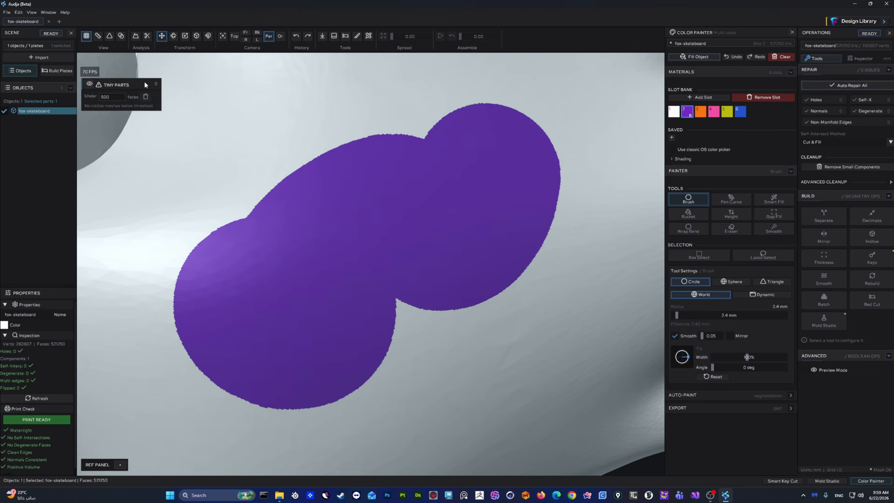
# - Examine the mesh along the smooth-brushed patch edge with the wireframe overlay, and hide the overlay again
pyautogui.click(108, 36)
pyautogui.scroll(5, 604, 281)
pyautogui.scroll(-5, 558, 270)
pyautogui.scroll(6, 515, 265)
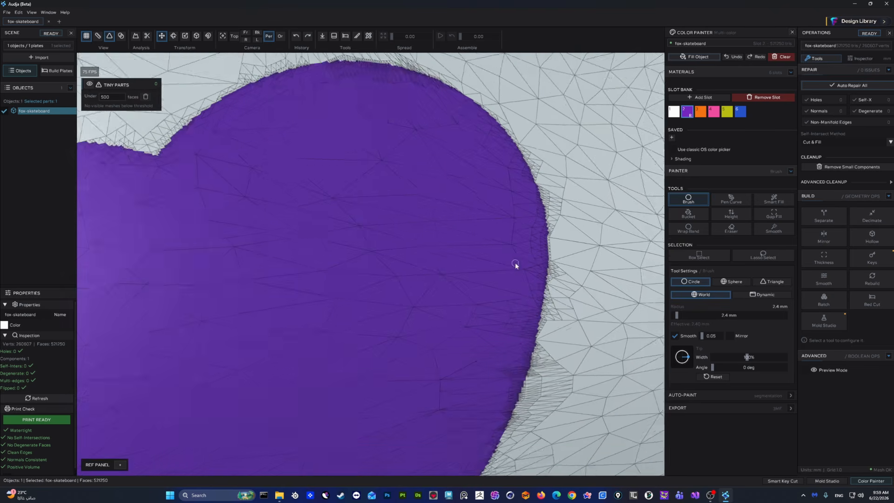
pyautogui.moveTo(553, 244); pyautogui.dragTo(580, 347, button='middle')
pyautogui.scroll(-5, 329, 309)
pyautogui.moveTo(333, 312); pyautogui.dragTo(494, 177, button='middle')
pyautogui.scroll(-4, 470, 248)
pyautogui.scroll(-3, 470, 248)
pyautogui.moveTo(470, 249); pyautogui.dragTo(431, 241, button='middle')
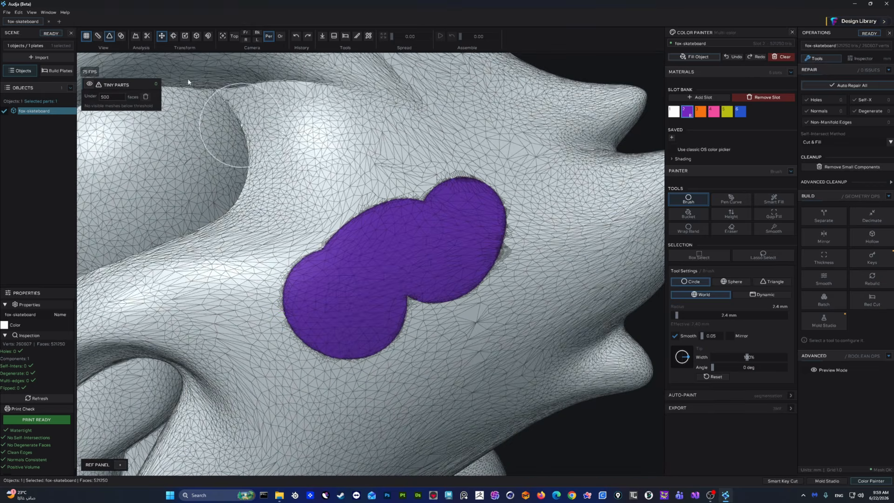
pyautogui.click(110, 36)
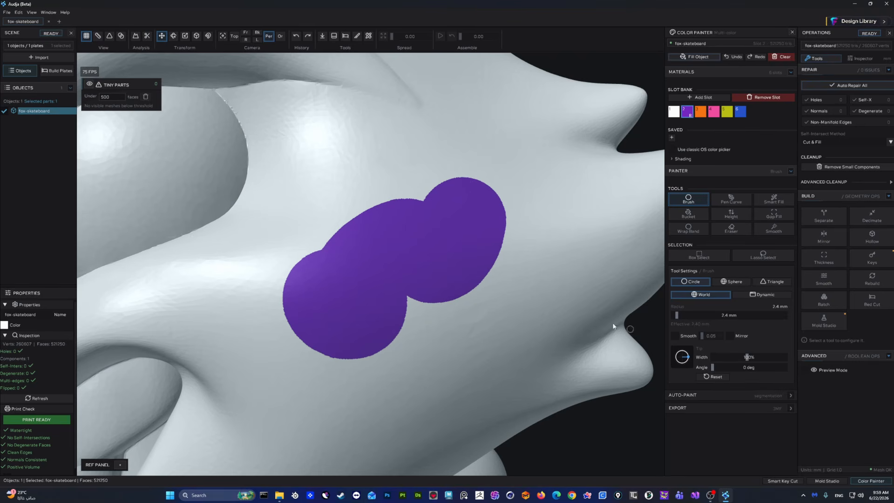
# - Clear the existing paint and brush a larger purple cheek patch with a 2.4 mm radius and brush smoothing off
pyautogui.click(782, 56)
pyautogui.moveTo(466, 153)
pyautogui.mouseDown()
pyautogui.moveTo(451, 214)
pyautogui.moveTo(380, 278)
pyautogui.moveTo(509, 261)
pyautogui.moveTo(434, 232)
pyautogui.moveTo(429, 351)
pyautogui.moveTo(510, 282)
pyautogui.mouseUp()
pyautogui.moveTo(536, 271)
pyautogui.mouseDown(button='middle')
pyautogui.moveTo(530, 254)
pyautogui.moveTo(506, 290)
pyautogui.mouseUp(button='middle')
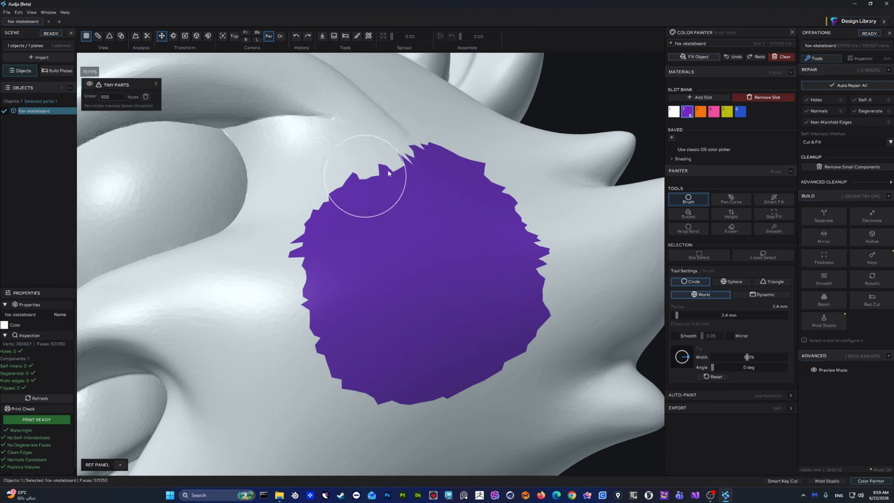
pyautogui.moveTo(390, 309); pyautogui.dragTo(399, 337, button='middle')
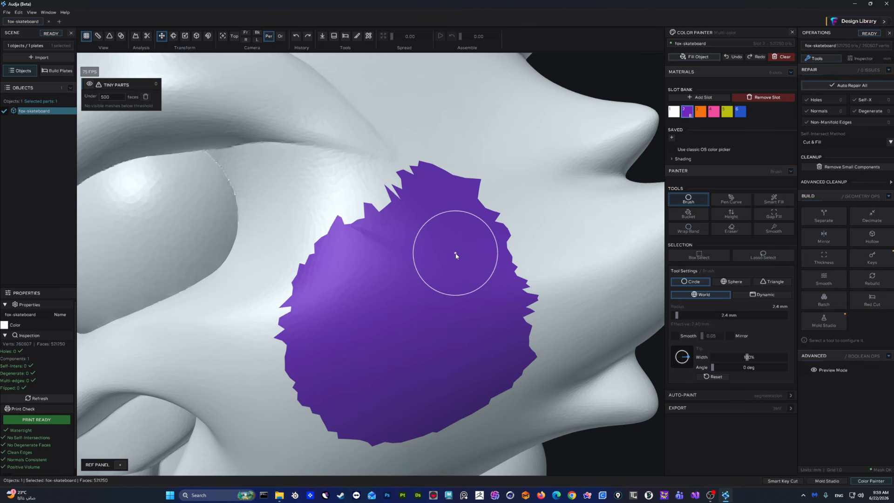
# - Try a brush stroke beside the cheek patch with brush smoothing enabled at 0.05, and undo the stroke
pyautogui.click(674, 333)
pyautogui.moveTo(595, 207); pyautogui.dragTo(611, 270)
pyautogui.hotkey('ctrl', 'z')
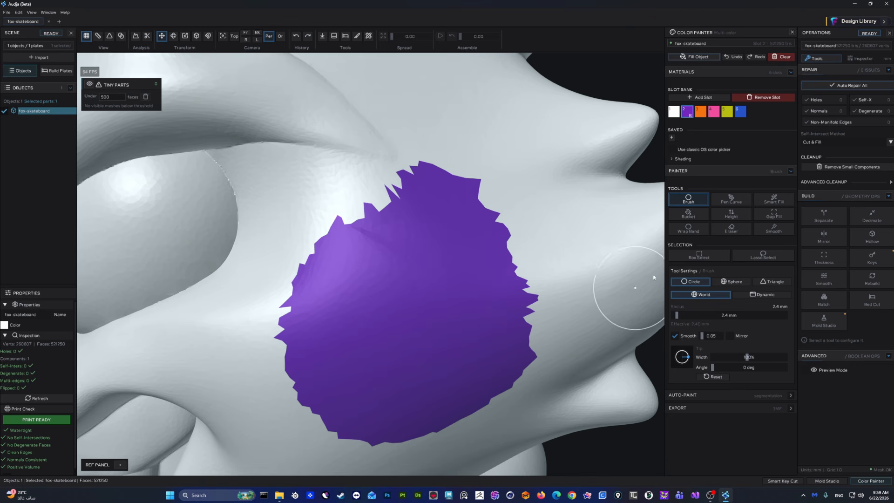
# - Relax the purple patch's jagged boundary all around with the Smooth tool at 1.9 mm radius and 0.25 strength
pyautogui.click(773, 231)
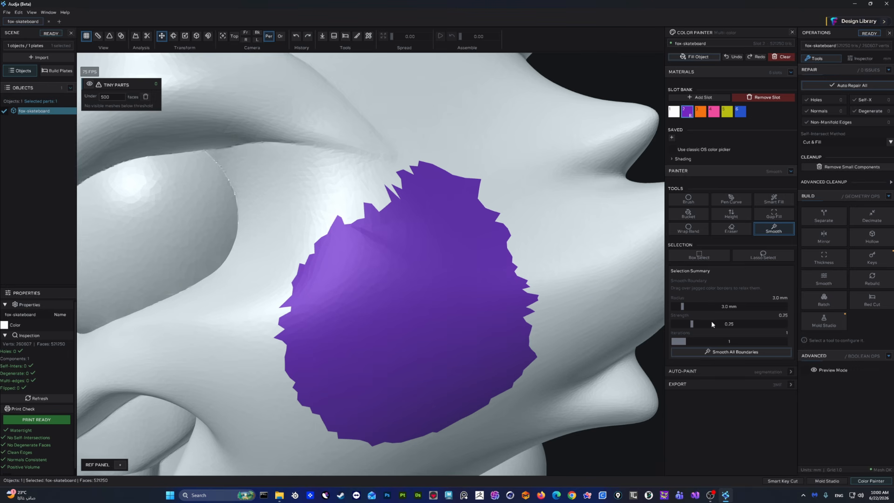
pyautogui.moveTo(503, 264)
pyautogui.mouseDown(button='middle')
pyautogui.moveTo(498, 245)
pyautogui.moveTo(499, 262)
pyautogui.moveTo(550, 280)
pyautogui.mouseUp(button='middle')
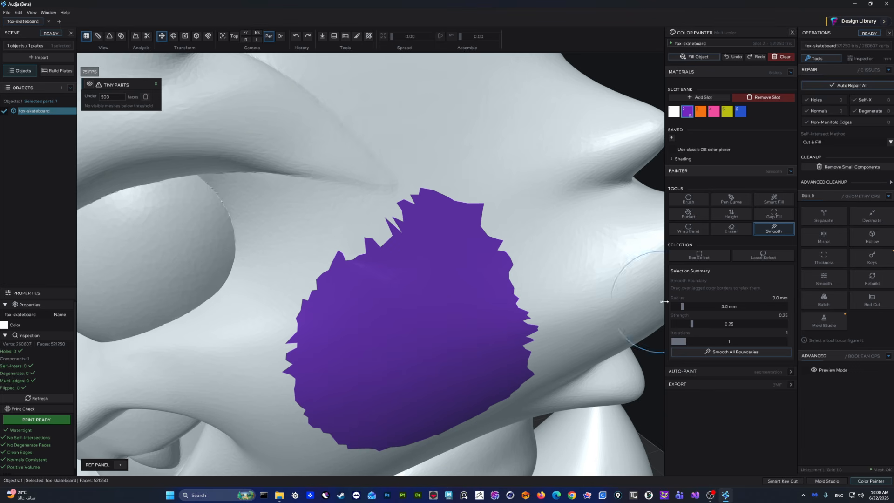
pyautogui.moveTo(682, 306); pyautogui.dragTo(680, 308)
pyautogui.scroll(8, 520, 257)
pyautogui.moveTo(540, 235)
pyautogui.mouseDown()
pyautogui.moveTo(522, 228)
pyautogui.moveTo(510, 197)
pyautogui.moveTo(400, 173)
pyautogui.moveTo(325, 187)
pyautogui.moveTo(208, 263)
pyautogui.mouseUp()
pyautogui.scroll(-4, 261, 247)
pyautogui.moveTo(307, 224); pyautogui.dragTo(435, 111, button='middle')
pyautogui.moveTo(349, 182)
pyautogui.mouseDown()
pyautogui.moveTo(337, 290)
pyautogui.moveTo(353, 353)
pyautogui.moveTo(370, 352)
pyautogui.mouseUp()
pyautogui.moveTo(410, 350); pyautogui.dragTo(436, 364, button='right')
pyautogui.moveTo(326, 309)
pyautogui.mouseDown()
pyautogui.moveTo(359, 335)
pyautogui.moveTo(465, 343)
pyautogui.moveTo(585, 258)
pyautogui.moveTo(590, 158)
pyautogui.moveTo(549, 106)
pyautogui.mouseUp()
pyautogui.moveTo(526, 104); pyautogui.dragTo(475, 210, button='middle')
pyautogui.moveTo(475, 209); pyautogui.dragTo(492, 234, button='right')
pyautogui.scroll(-5, 492, 234)
pyautogui.moveTo(492, 234); pyautogui.dragTo(460, 216, button='middle')
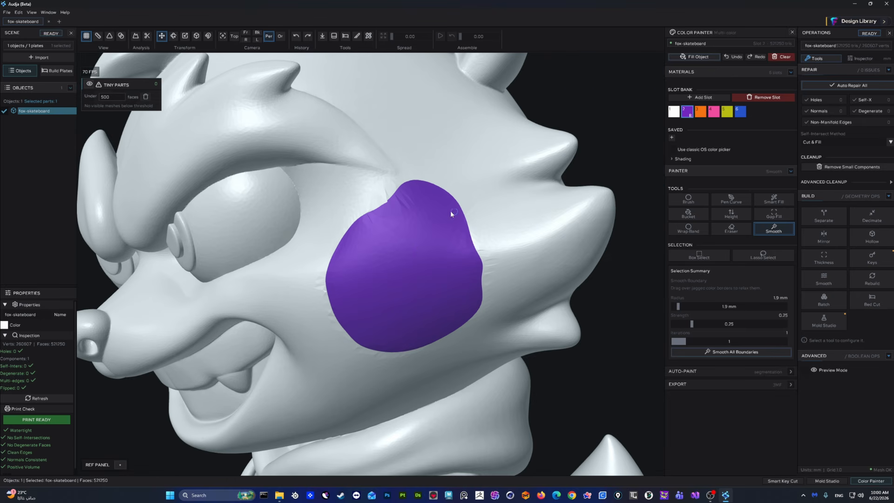
# - Examine the mesh around the smoothed patch boundary with the wireframe overlay
pyautogui.scroll(5, 313, 253)
pyautogui.click(109, 36)
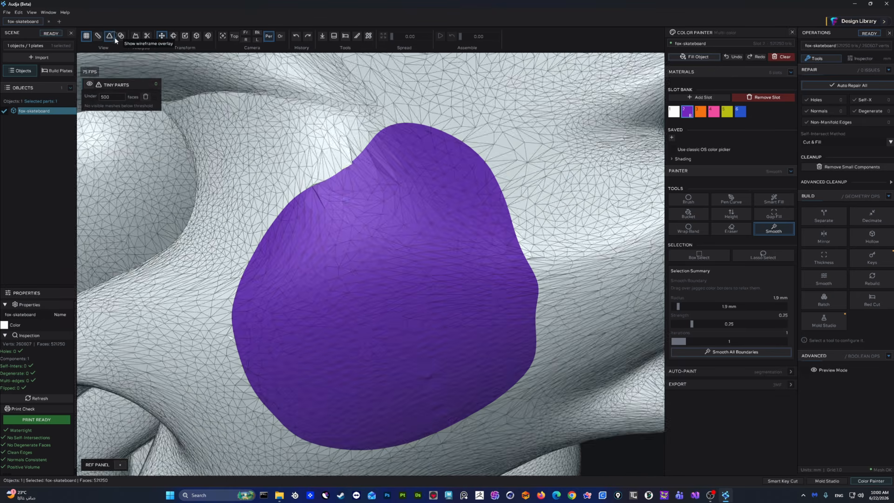
pyautogui.scroll(3, 416, 127)
pyautogui.scroll(3, 416, 128)
pyautogui.scroll(-3, 321, 225)
pyautogui.moveTo(321, 225)
pyautogui.mouseDown(button='right')
pyautogui.moveTo(359, 261)
pyautogui.moveTo(324, 235)
pyautogui.mouseUp(button='right')
pyautogui.scroll(1, 324, 235)
pyautogui.moveTo(341, 314)
pyautogui.mouseDown(button='right')
pyautogui.moveTo(360, 337)
pyautogui.moveTo(390, 280)
pyautogui.moveTo(415, 278)
pyautogui.moveTo(485, 323)
pyautogui.moveTo(476, 266)
pyautogui.moveTo(386, 225)
pyautogui.moveTo(300, 239)
pyautogui.moveTo(307, 215)
pyautogui.moveTo(437, 171)
pyautogui.mouseUp(button='right')
pyautogui.scroll(-2, 438, 171)
# - Undo the smoothing strokes along the purple patch's boundary
pyautogui.hotkey('ctrl', 'z')
pyautogui.hotkey('ctrl', 'z')
pyautogui.hotkey('ctrl', 'z')
pyautogui.moveTo(385, 159); pyautogui.dragTo(416, 220, button='middle')
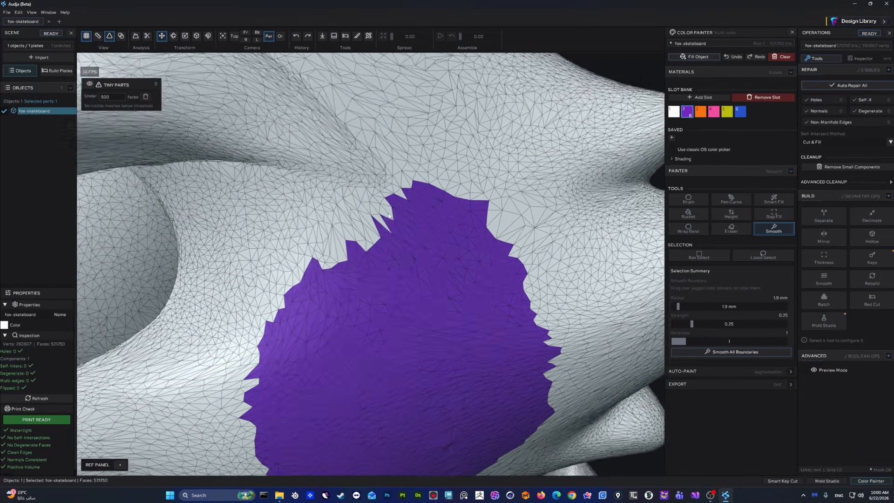
# - Smooth the patch's upper border beside the eye with a 0.5 mm radius and 0.16 strength
pyautogui.scroll(4, 419, 222)
pyautogui.keyDown('ctrl'); pyautogui.scroll(-3, 419, 222); pyautogui.keyUp('ctrl')
pyautogui.scroll(3, 391, 173)
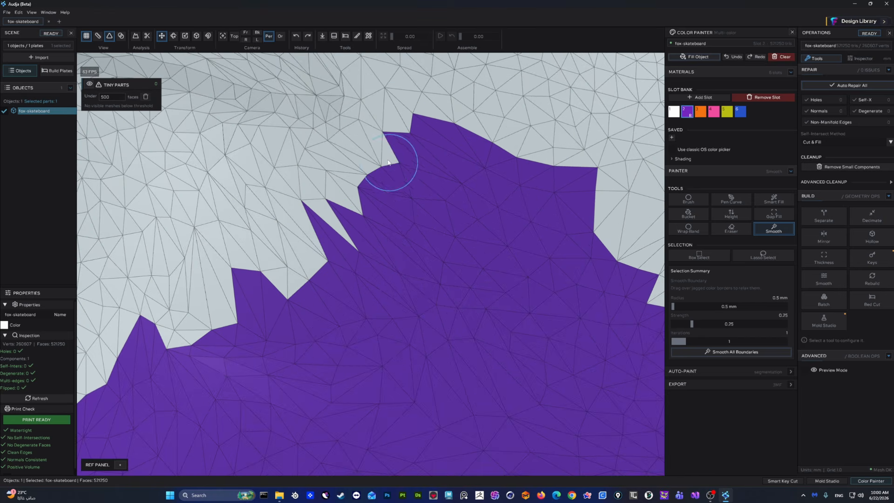
pyautogui.moveTo(507, 265)
pyautogui.mouseDown()
pyautogui.moveTo(372, 155)
pyautogui.moveTo(357, 164)
pyautogui.moveTo(345, 239)
pyautogui.moveTo(321, 254)
pyautogui.moveTo(296, 292)
pyautogui.moveTo(208, 336)
pyautogui.mouseUp()
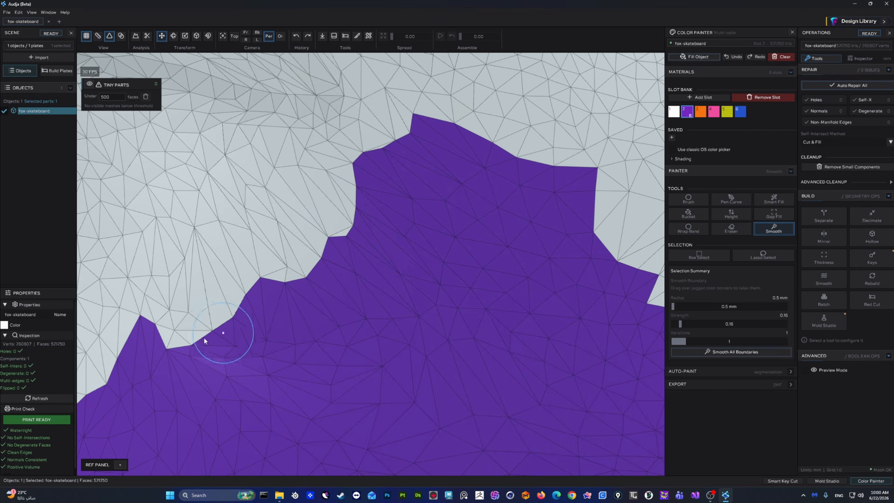
pyautogui.moveTo(152, 320)
pyautogui.mouseDown()
pyautogui.moveTo(181, 330)
pyautogui.moveTo(286, 272)
pyautogui.moveTo(284, 280)
pyautogui.mouseUp()
pyautogui.scroll(-1, 370, 222)
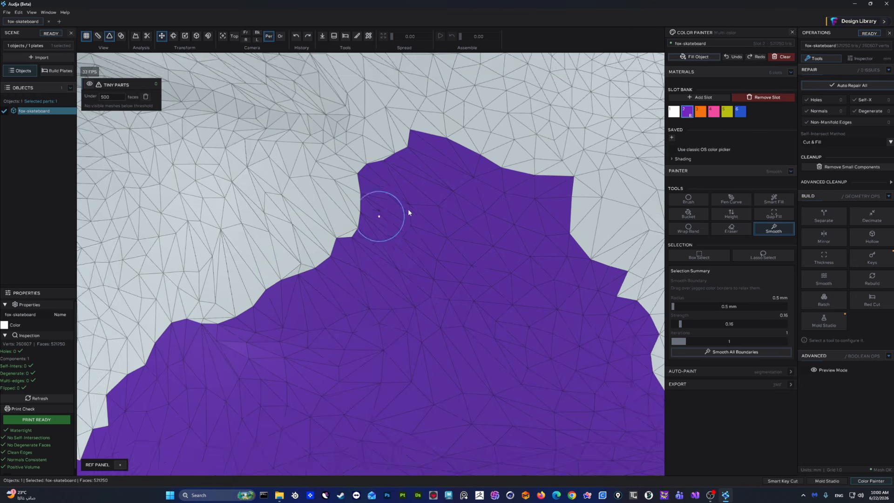
# - Smooth the border around the patch's upper peak and down its ear-side edge
pyautogui.moveTo(517, 197); pyautogui.dragTo(376, 139, button='middle')
pyautogui.moveTo(450, 175)
pyautogui.mouseDown()
pyautogui.moveTo(412, 123)
pyautogui.moveTo(269, 70)
pyautogui.mouseUp()
pyautogui.moveTo(435, 145); pyautogui.dragTo(526, 336)
pyautogui.scroll(-4, 527, 278)
pyautogui.moveTo(527, 277); pyautogui.dragTo(516, 180, button='middle')
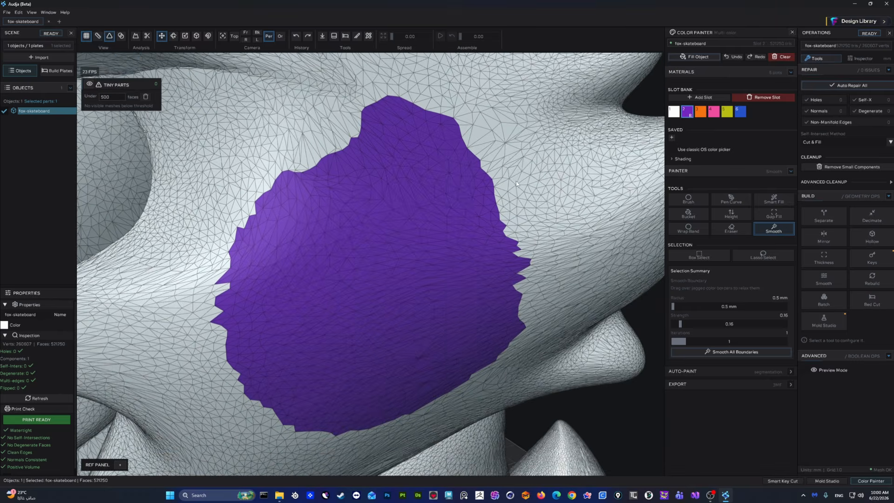
# - Hide the wireframe overlay and smooth the remaining jagged edge on the patch's side facing the cheek tufts
pyautogui.click(110, 37)
pyautogui.moveTo(441, 147); pyautogui.dragTo(439, 171, button='middle')
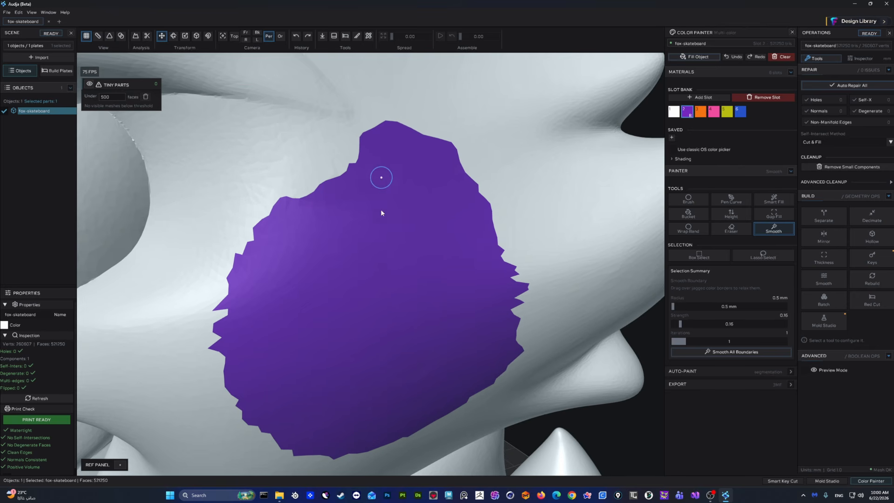
pyautogui.moveTo(448, 147); pyautogui.dragTo(516, 270)
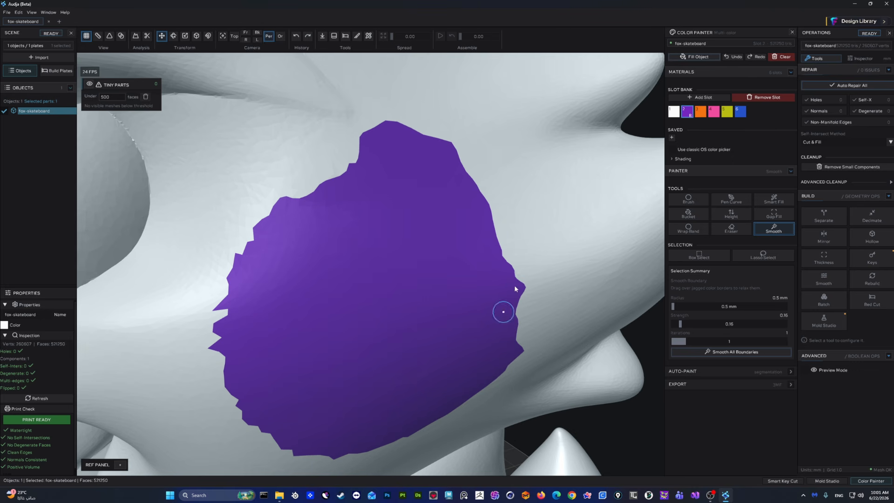
# - Clear all paint from the model, and undo back to the purple cheek patch with its unsmoothed boundary
pyautogui.click(782, 56)
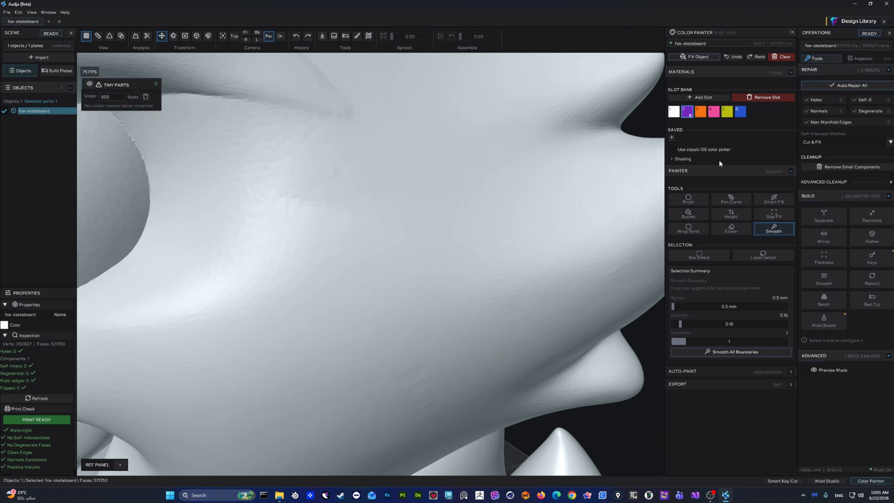
pyautogui.hotkey('ctrl', 'z')
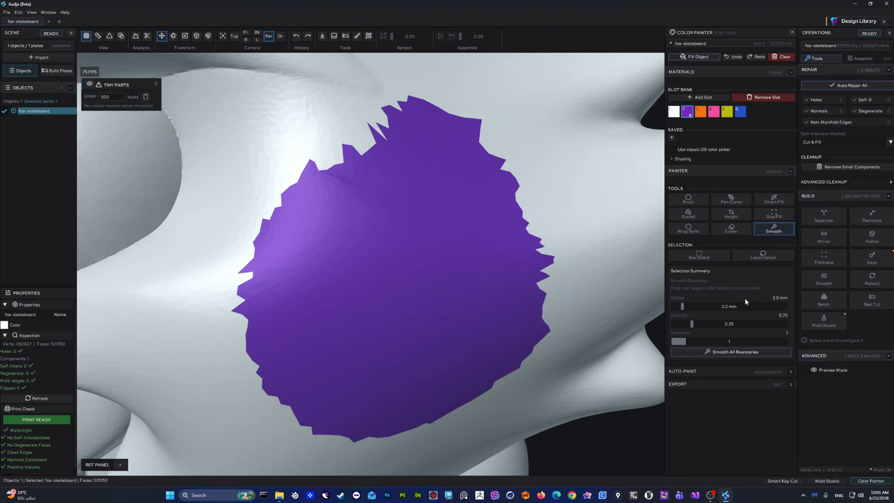
# - Smooth all paint boundaries of the purple cheek patch repeatedly, raising the iterations from 1 to 3
pyautogui.click(719, 351)
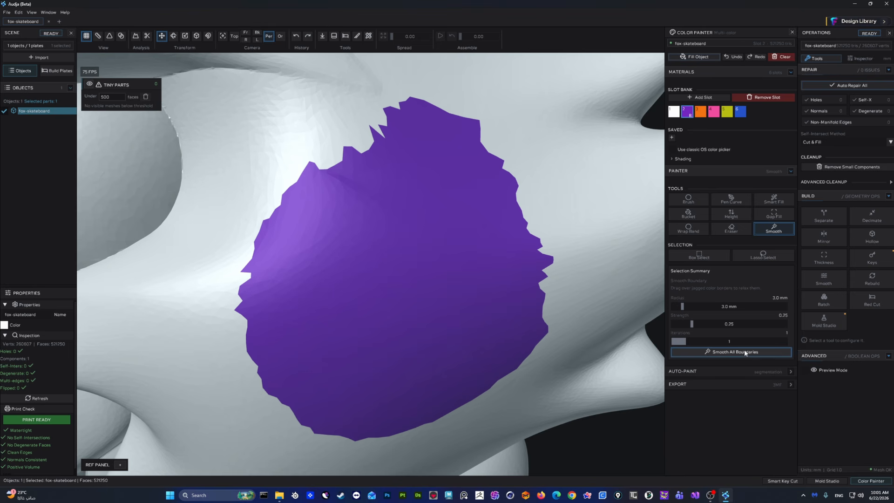
pyautogui.click(719, 351)
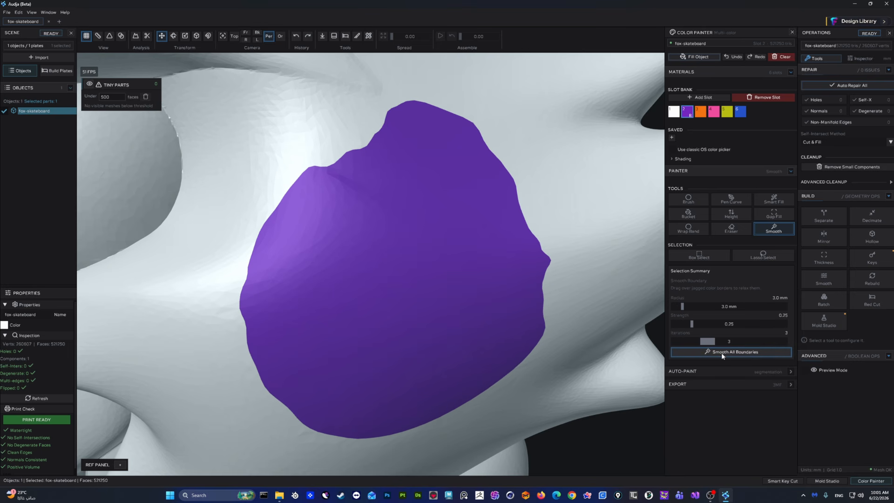
pyautogui.click(721, 352)
pyautogui.click(721, 353)
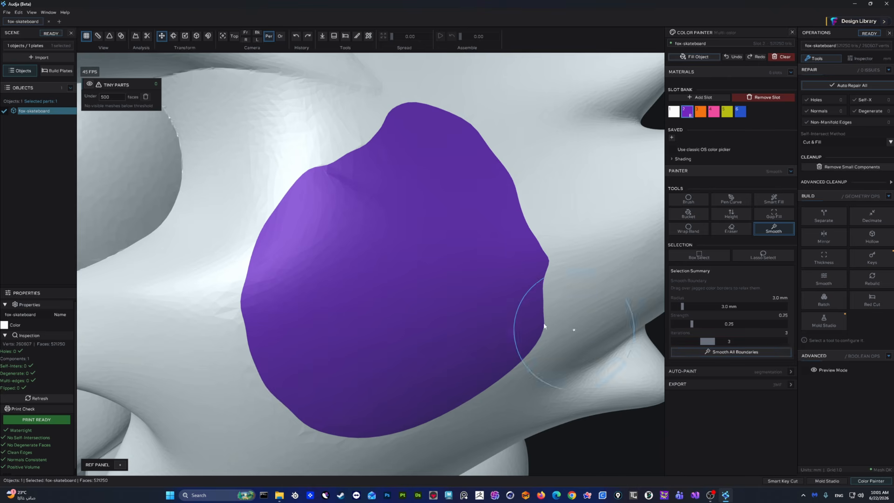
# - Paint a straight purple brush stroke with a 2.0 mm radius on the cheek just outside the patch's ear-side edge
pyautogui.moveTo(501, 300)
pyautogui.mouseDown(button='middle')
pyautogui.moveTo(563, 254)
pyautogui.moveTo(614, 289)
pyautogui.moveTo(580, 341)
pyautogui.mouseUp(button='middle')
pyautogui.press('b')
pyautogui.scroll(-6, 579, 340)
pyautogui.scroll(8, 513, 217)
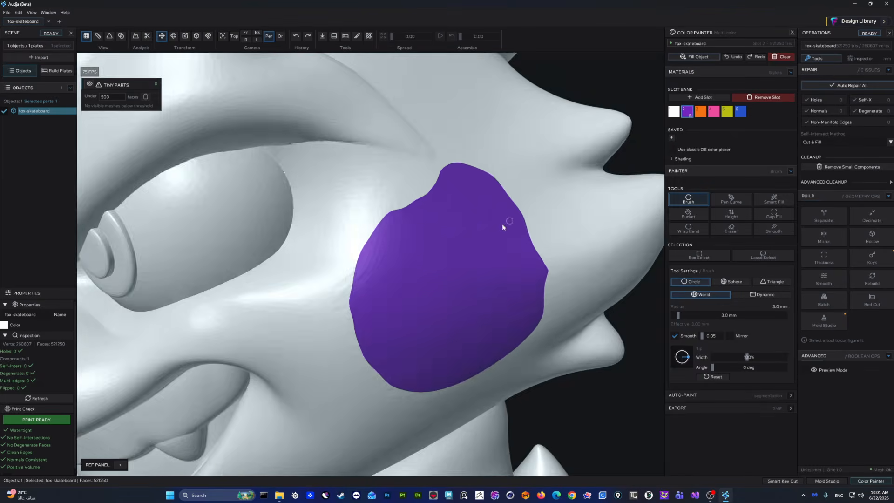
pyautogui.moveTo(551, 222); pyautogui.dragTo(463, 250, button='middle')
pyautogui.scroll(5, 462, 251)
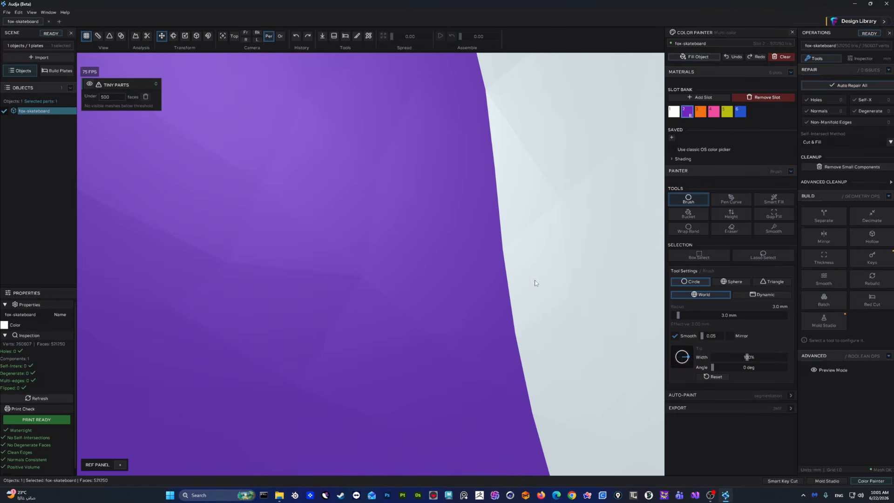
pyautogui.moveTo(535, 283)
pyautogui.mouseDown(button='middle')
pyautogui.moveTo(469, 270)
pyautogui.moveTo(580, 262)
pyautogui.mouseUp(button='middle')
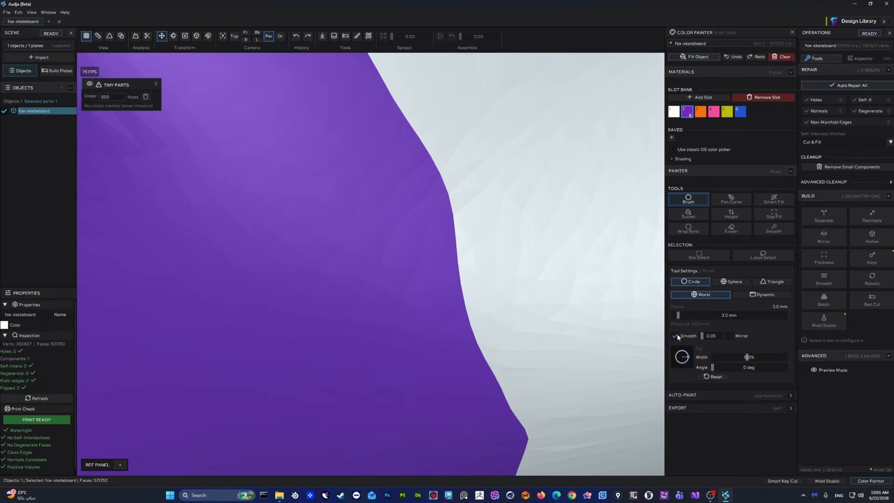
pyautogui.keyDown('alt'); pyautogui.scroll(-5, 553, 251); pyautogui.keyUp('alt')
pyautogui.scroll(-8, 528, 251)
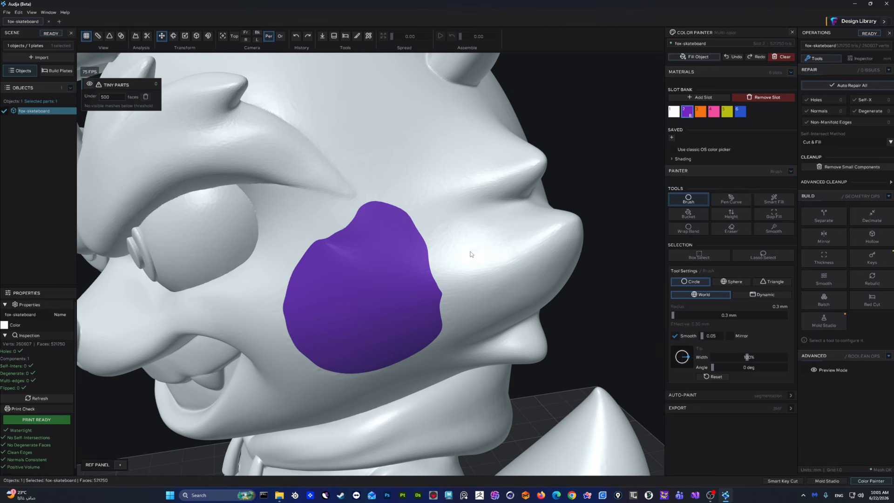
pyautogui.moveTo(462, 253); pyautogui.dragTo(470, 279)
pyautogui.scroll(10, 460, 265)
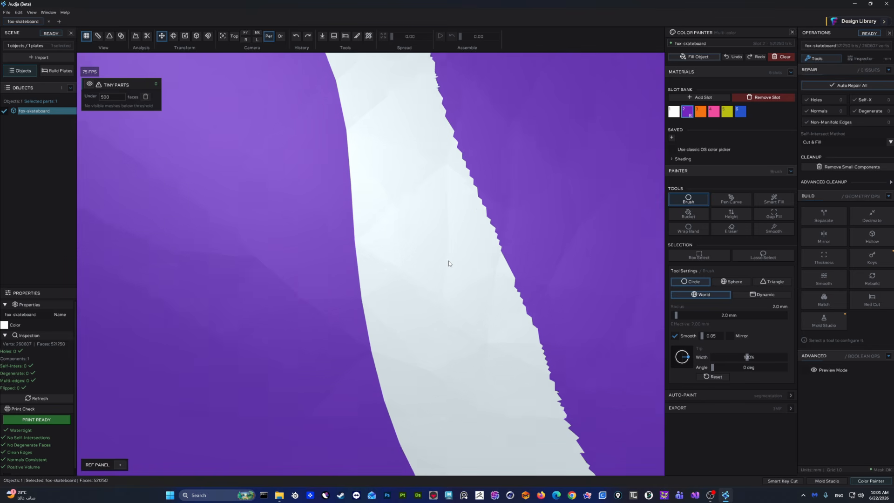
# - Show the wireframe overlay and examine the mesh triangles along the brush stroke's edge
pyautogui.click(108, 36)
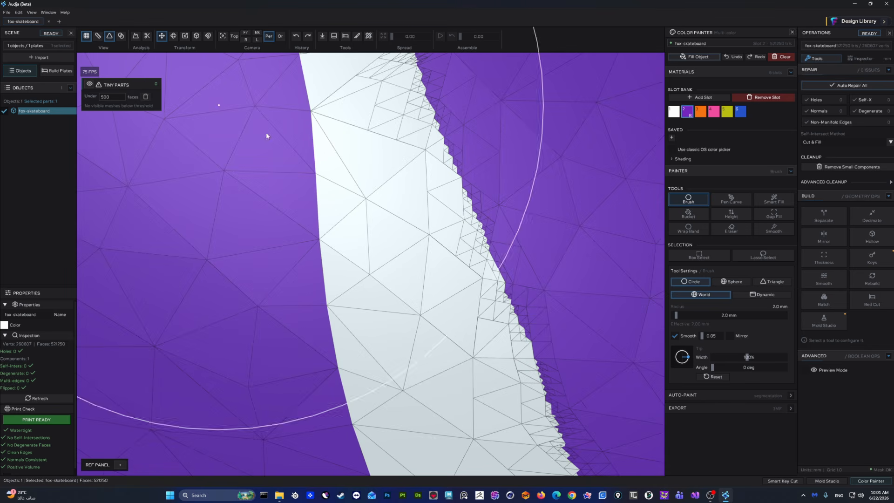
pyautogui.scroll(-8, 322, 191)
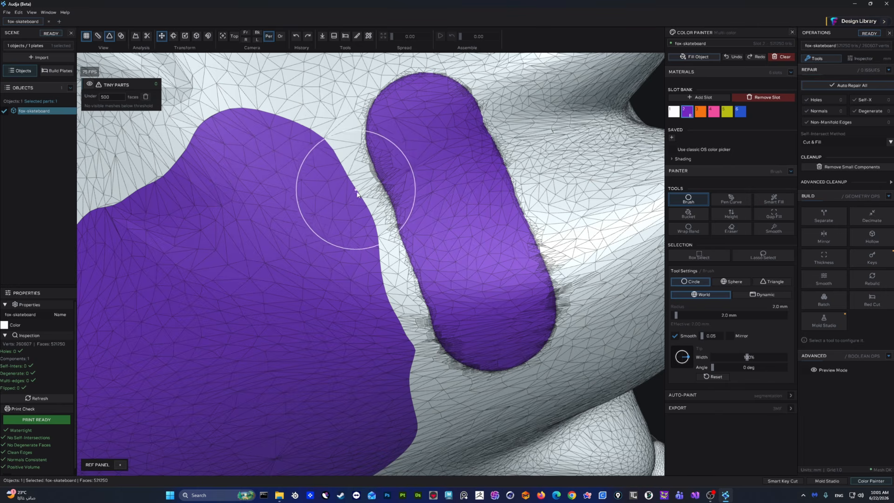
pyautogui.scroll(5, 393, 251)
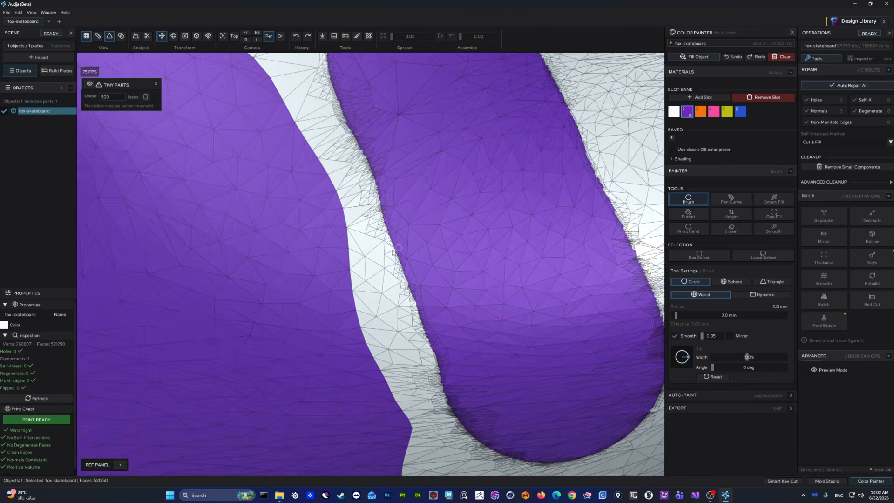
pyautogui.scroll(5, 393, 252)
pyautogui.scroll(-10, 353, 209)
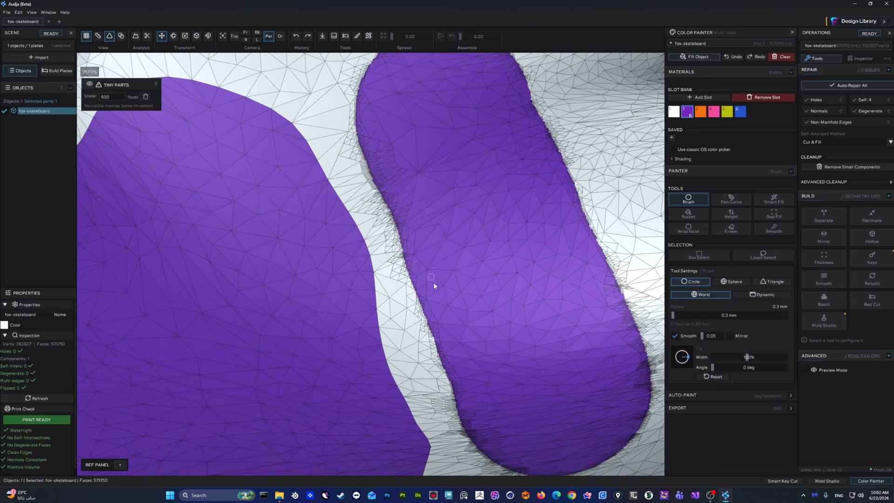
# - Paint along the stroke's edge facing the cheek patch with a 0.3 mm brush, and hide the wireframe overlay
pyautogui.scroll(5, 387, 211)
pyautogui.moveTo(377, 214); pyautogui.dragTo(411, 315)
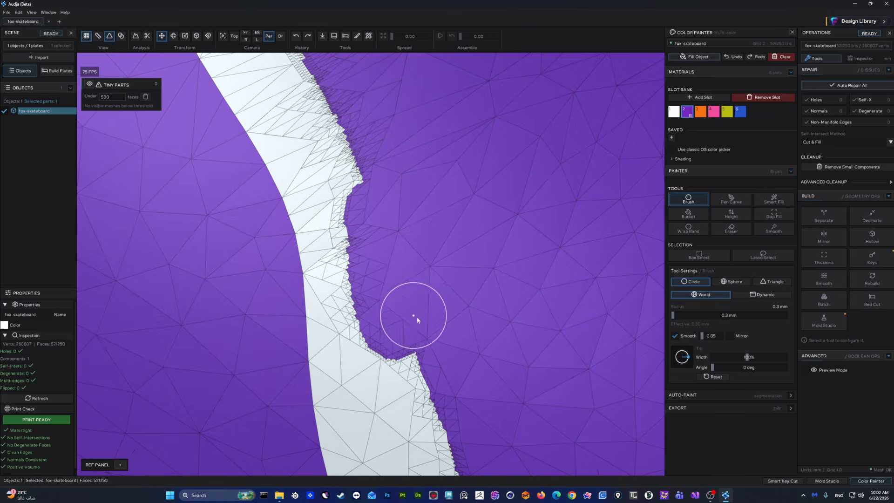
pyautogui.scroll(-10, 411, 315)
pyautogui.click(109, 38)
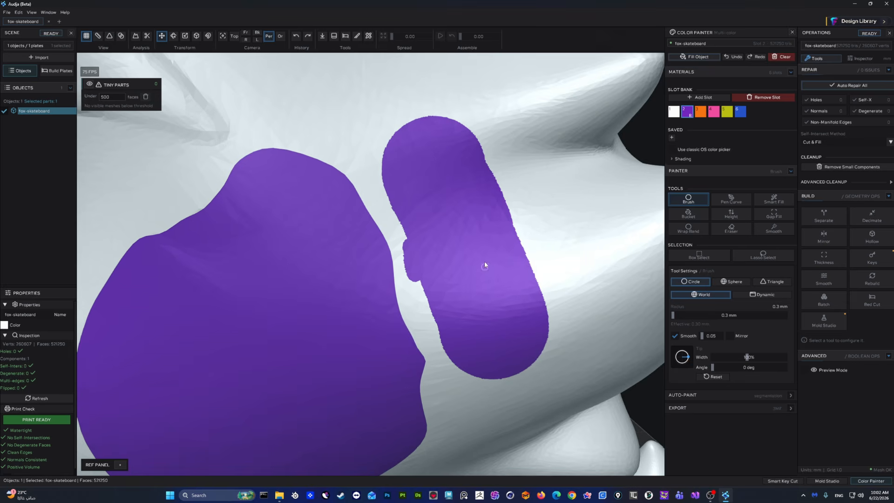
# - Clear all paint from the model
pyautogui.scroll(5, 371, 213)
pyautogui.scroll(-5, 456, 217)
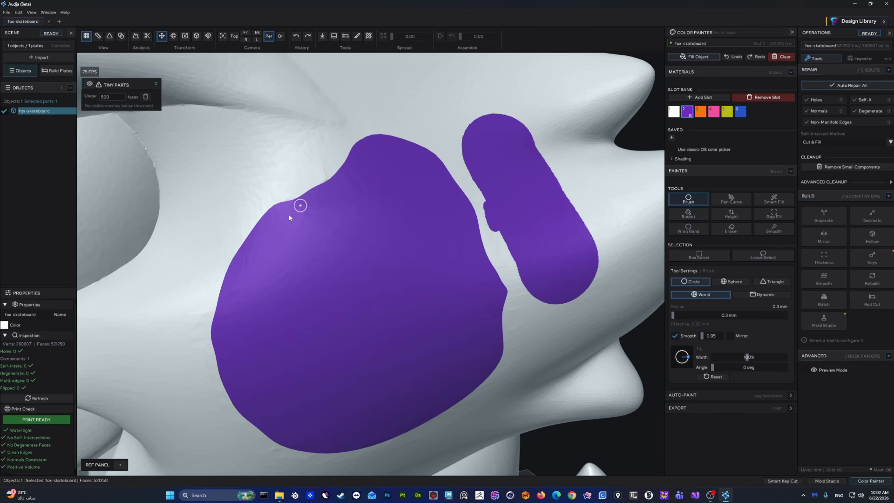
pyautogui.scroll(-3, 410, 322)
pyautogui.scroll(3, 475, 251)
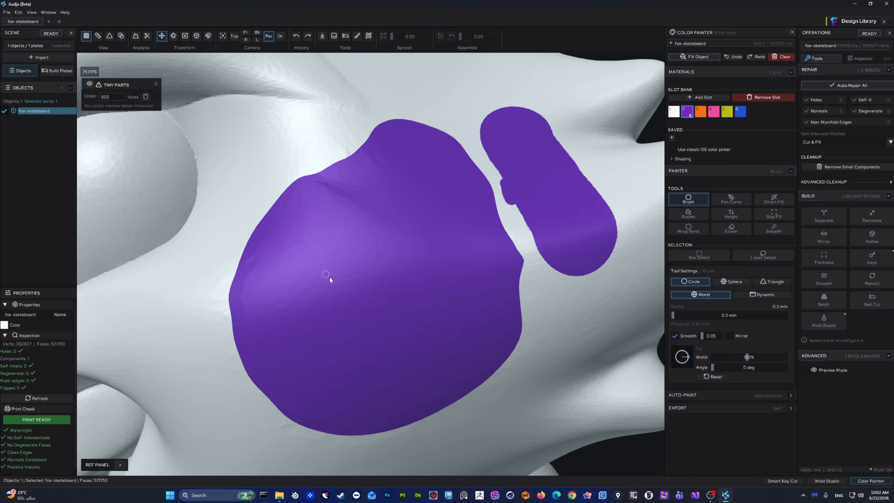
pyautogui.scroll(-4, 326, 278)
pyautogui.scroll(3, 383, 260)
pyautogui.moveTo(424, 240)
pyautogui.mouseDown(button='middle')
pyautogui.moveTo(419, 256)
pyautogui.moveTo(443, 273)
pyautogui.moveTo(399, 251)
pyautogui.moveTo(579, 179)
pyautogui.mouseUp(button='middle')
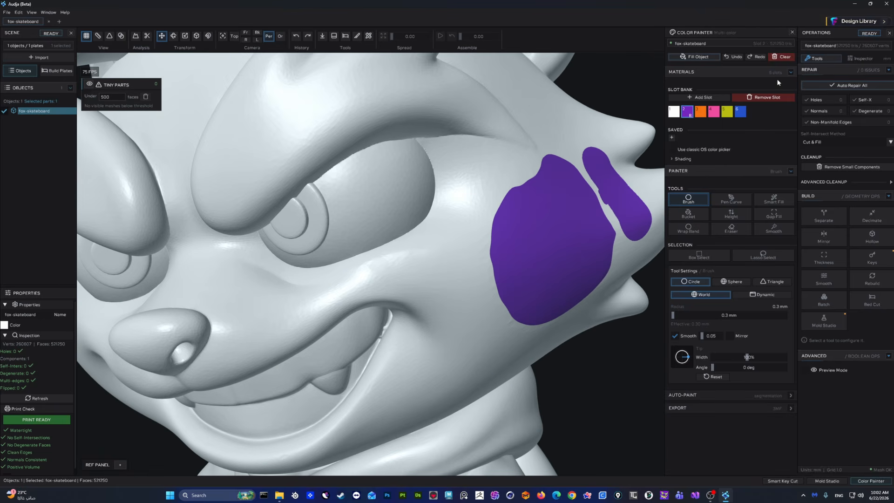
pyautogui.click(782, 57)
# - Smart-fill the upper teeth and the mouth interior below them in purple with a 13-degree angle
pyautogui.moveTo(435, 289)
pyautogui.mouseDown(button='middle')
pyautogui.moveTo(497, 234)
pyautogui.moveTo(570, 198)
pyautogui.moveTo(454, 275)
pyautogui.moveTo(443, 313)
pyautogui.moveTo(519, 203)
pyautogui.mouseUp(button='middle')
pyautogui.scroll(3, 400, 260)
pyautogui.click(778, 202)
pyautogui.moveTo(591, 198); pyautogui.dragTo(524, 208, button='middle')
pyautogui.moveTo(427, 160); pyautogui.dragTo(393, 197, button='middle')
pyautogui.click(384, 202)
pyautogui.click(378, 307)
pyautogui.moveTo(276, 312); pyautogui.dragTo(271, 320, button='middle')
pyautogui.scroll(3, 507, 179)
pyautogui.moveTo(507, 180); pyautogui.dragTo(478, 233, button='middle')
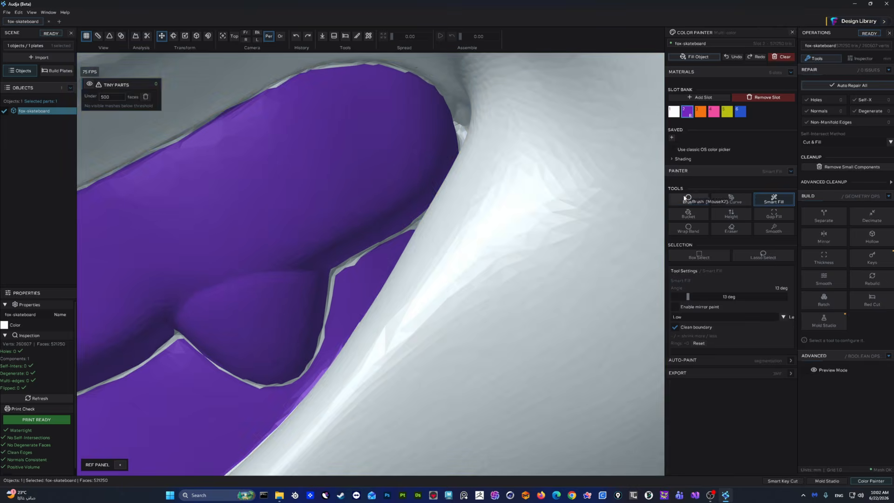
# - Try to paint the gap between the teeth and the mouth corner with a 0.3 mm brush
pyautogui.click(687, 198)
pyautogui.scroll(3, 399, 213)
pyautogui.moveTo(399, 213); pyautogui.dragTo(459, 215, button='middle')
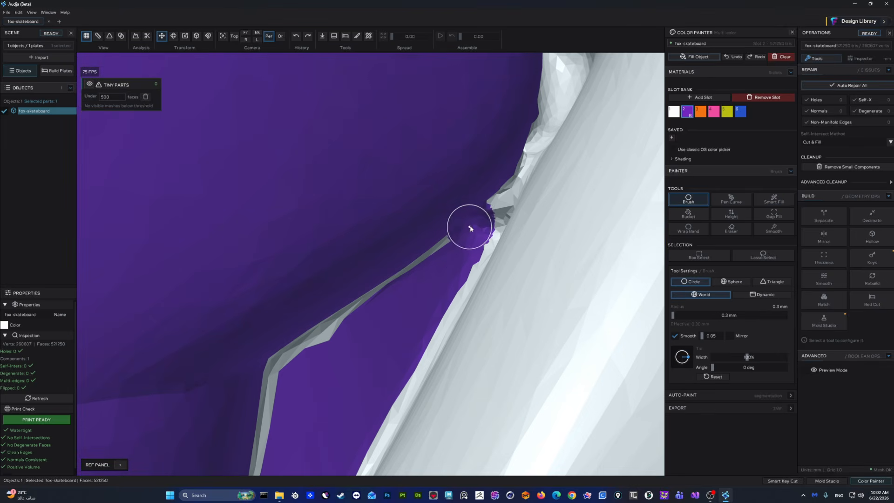
pyautogui.scroll(-5, 475, 224)
pyautogui.moveTo(471, 227)
pyautogui.mouseDown(button='middle')
pyautogui.moveTo(519, 251)
pyautogui.moveTo(530, 231)
pyautogui.moveTo(498, 216)
pyautogui.mouseUp(button='middle')
pyautogui.scroll(3, 470, 217)
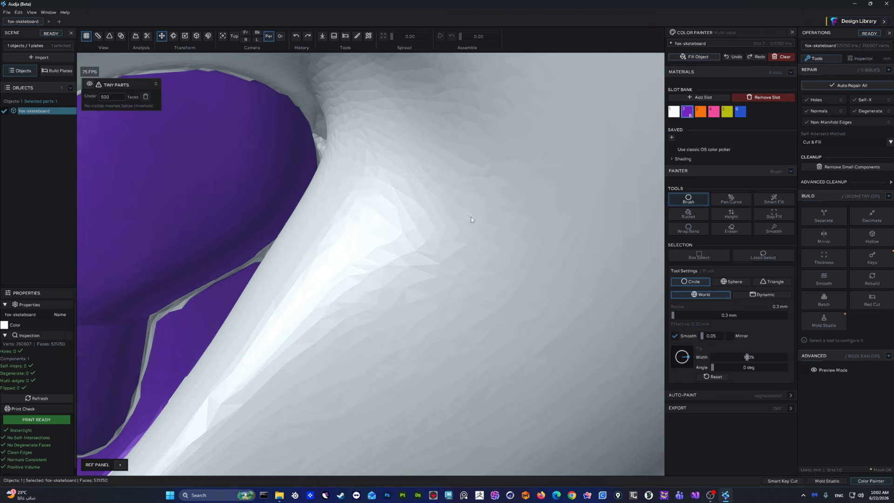
# - Paint small purple test marks with the 0.3 mm smoothed brush on the cheek beside the mouth corner
pyautogui.click(337, 218)
pyautogui.moveTo(338, 217); pyautogui.dragTo(352, 217, button='middle')
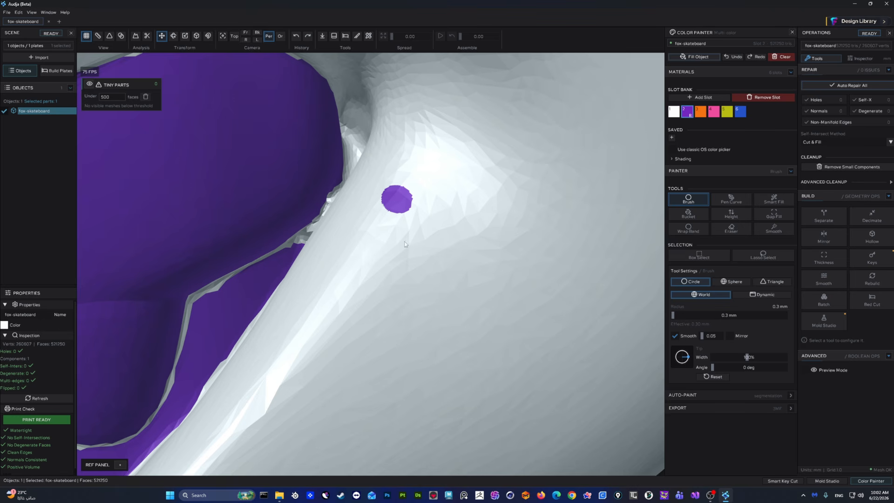
pyautogui.scroll(3, 505, 260)
pyautogui.moveTo(473, 219); pyautogui.dragTo(434, 249)
pyautogui.scroll(-3, 433, 249)
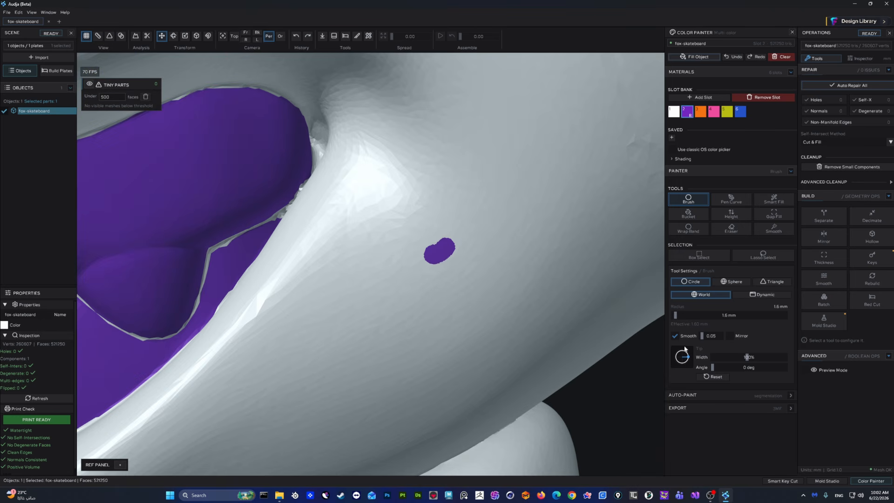
# - Undo the small test mark and place a single purple dab with a 1.6 mm radius on the cheek
pyautogui.hotkey('ctrl', 'z')
pyautogui.click(443, 253)
pyautogui.scroll(5, 467, 237)
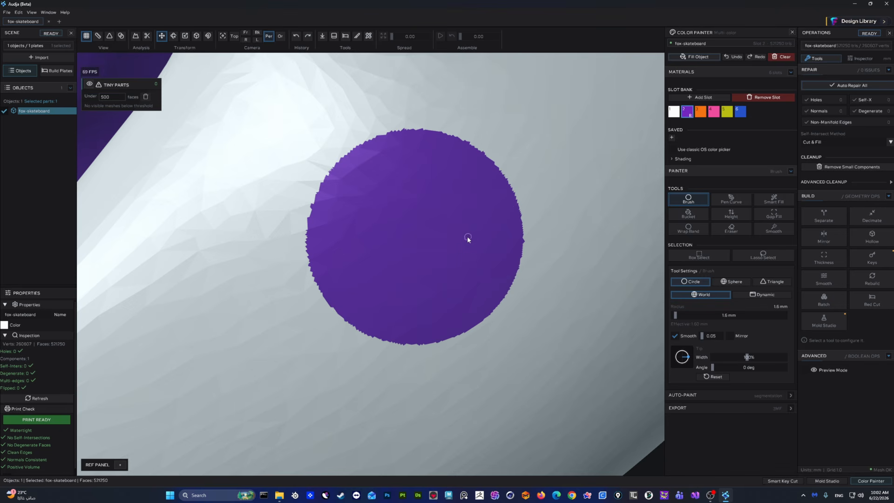
# - Smooth the purple circle's border with a 0.5 mm radius, showing the wireframe overlay only during the smoothing
pyautogui.click(770, 232)
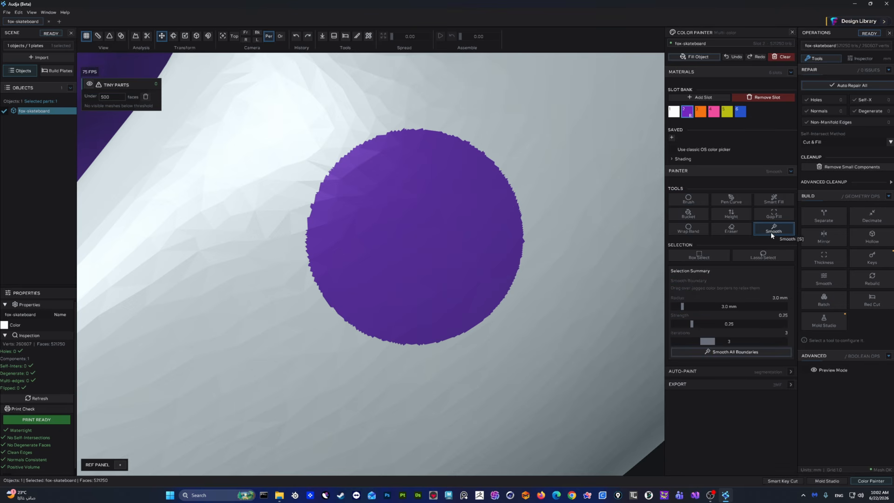
pyautogui.scroll(3, 502, 236)
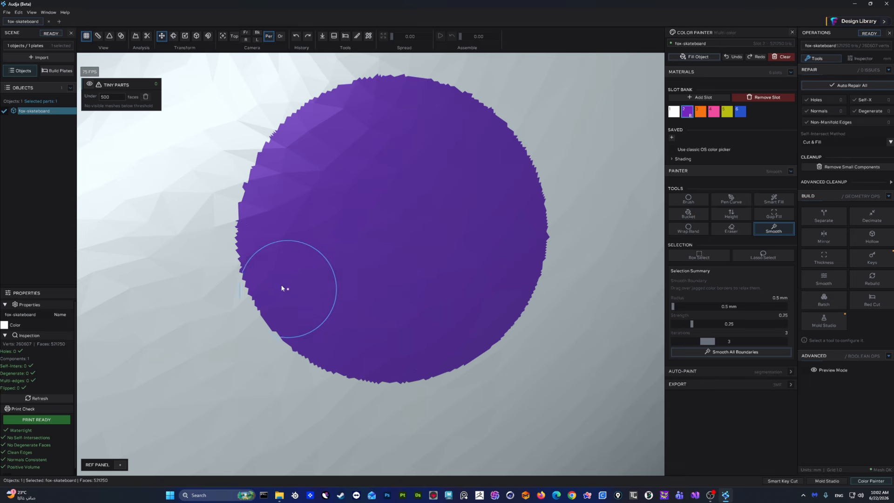
pyautogui.click(109, 36)
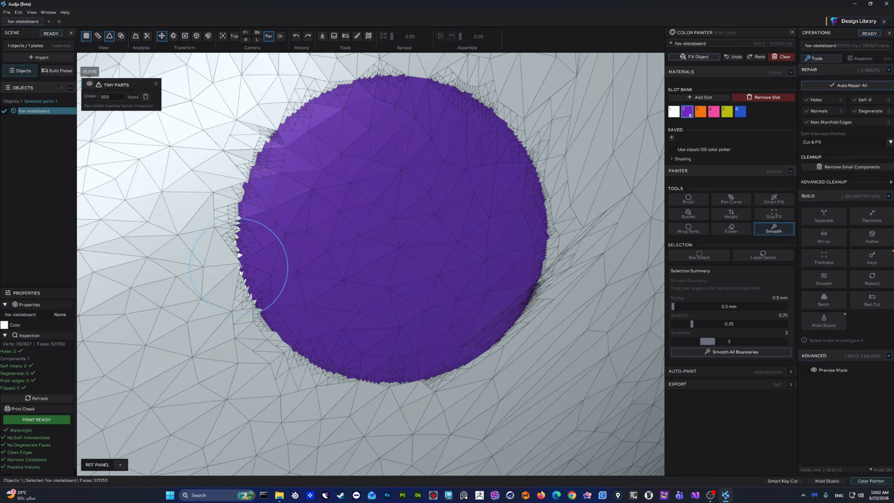
pyautogui.moveTo(365, 378)
pyautogui.mouseDown()
pyautogui.moveTo(443, 353)
pyautogui.moveTo(515, 285)
pyautogui.moveTo(509, 158)
pyautogui.moveTo(357, 98)
pyautogui.moveTo(272, 187)
pyautogui.mouseUp()
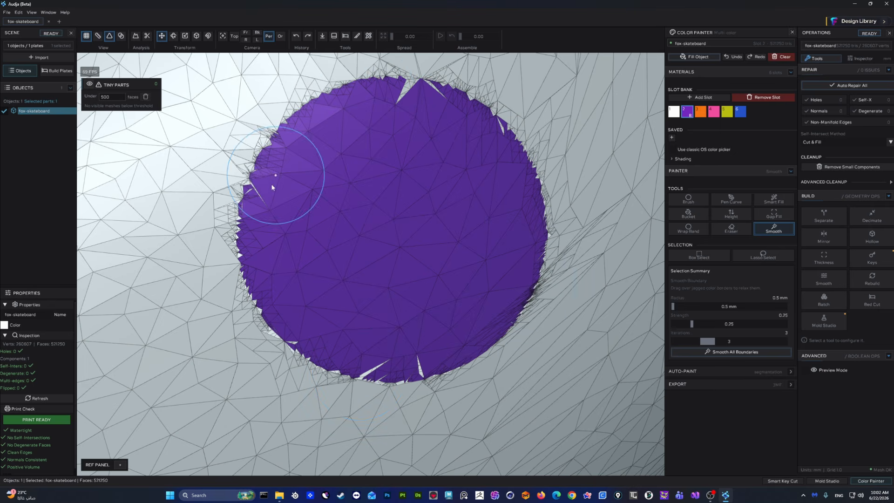
pyautogui.click(109, 37)
pyautogui.scroll(5, 463, 288)
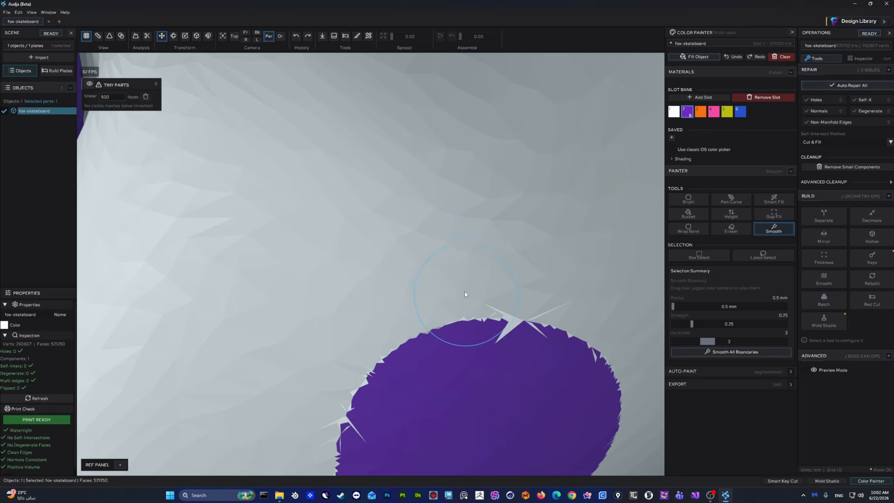
# - Undo the border smoothing and the purple circle on the cheek
pyautogui.scroll(-8, 494, 312)
pyautogui.scroll(3, 470, 307)
pyautogui.hotkey('ctrl', 'z')
pyautogui.hotkey('ctrl', 'z')
pyautogui.hotkey('ctrl', 'z')
pyautogui.moveTo(467, 320); pyautogui.dragTo(459, 310, button='middle')
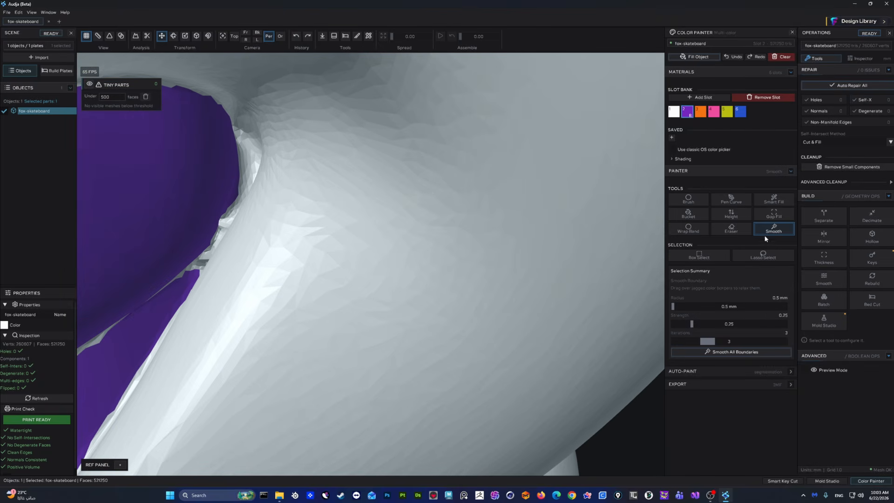
# - Turn off the brush's edge smoothing, and test it with a 0.5 mm purple stroke on the cheek that is undone again
pyautogui.moveTo(575, 298); pyautogui.dragTo(488, 205, button='middle')
pyautogui.click(689, 201)
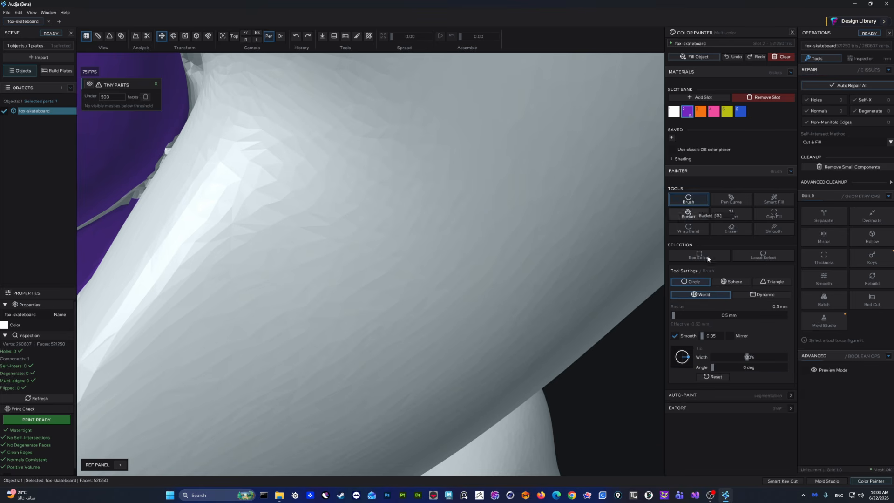
pyautogui.click(675, 336)
pyautogui.moveTo(447, 233)
pyautogui.mouseDown()
pyautogui.moveTo(381, 206)
pyautogui.moveTo(339, 281)
pyautogui.moveTo(442, 287)
pyautogui.moveTo(419, 321)
pyautogui.mouseUp()
pyautogui.scroll(-5, 386, 271)
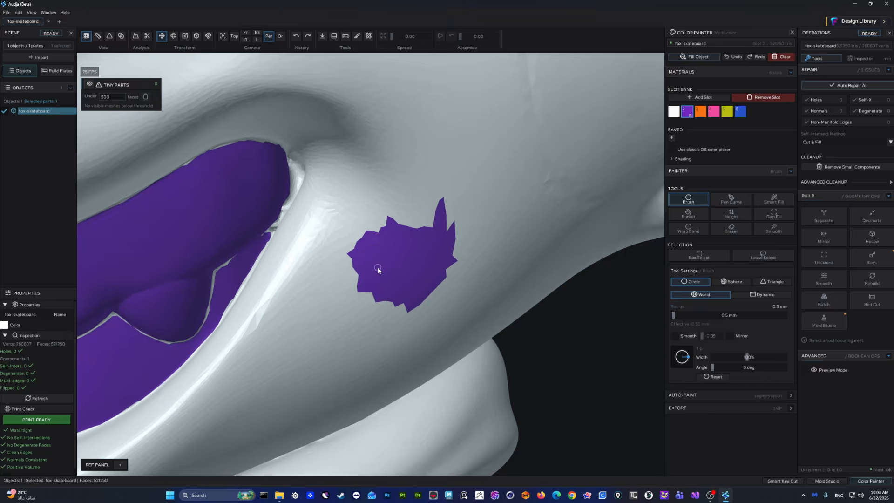
pyautogui.moveTo(378, 267); pyautogui.dragTo(410, 275, button='middle')
pyautogui.hotkey('ctrl', 'z')
# - Try to paint the gap at the mouth corner with the unsmoothed 0.5 mm brush
pyautogui.scroll(5, 356, 261)
pyautogui.scroll(2, 353, 261)
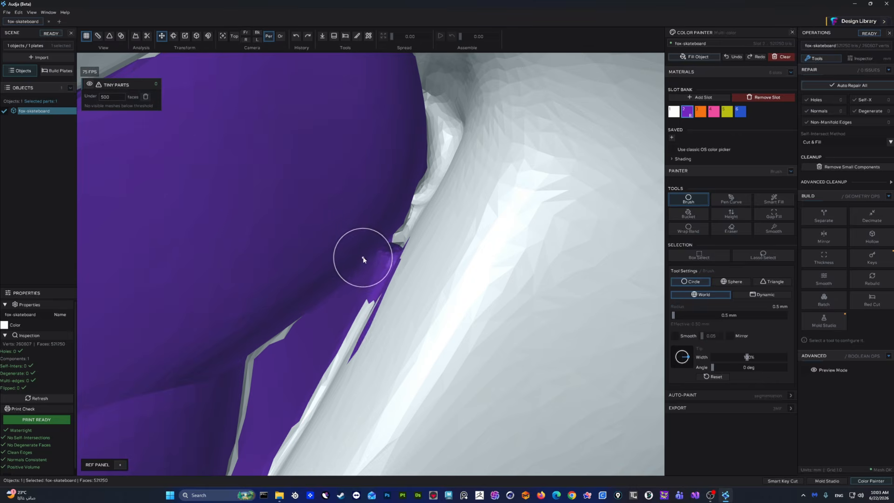
pyautogui.scroll(5, 377, 258)
# - Set the brush radius to 0.3 mm and test it with a purple stroke at the mouth corner, undoing the stroke
pyautogui.moveTo(442, 270)
pyautogui.mouseDown(button='middle')
pyautogui.moveTo(463, 274)
pyautogui.moveTo(470, 259)
pyautogui.moveTo(458, 316)
pyautogui.mouseUp(button='middle')
pyautogui.press('[')
pyautogui.scroll(-6, 446, 276)
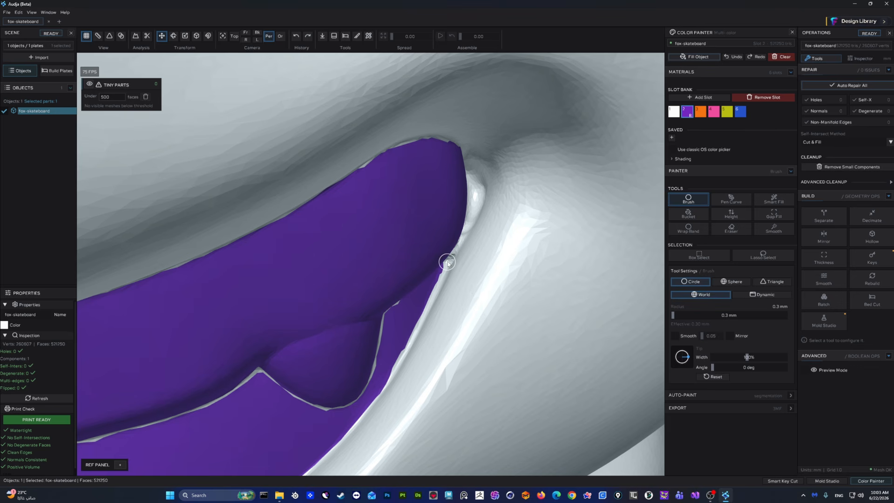
pyautogui.press('f')
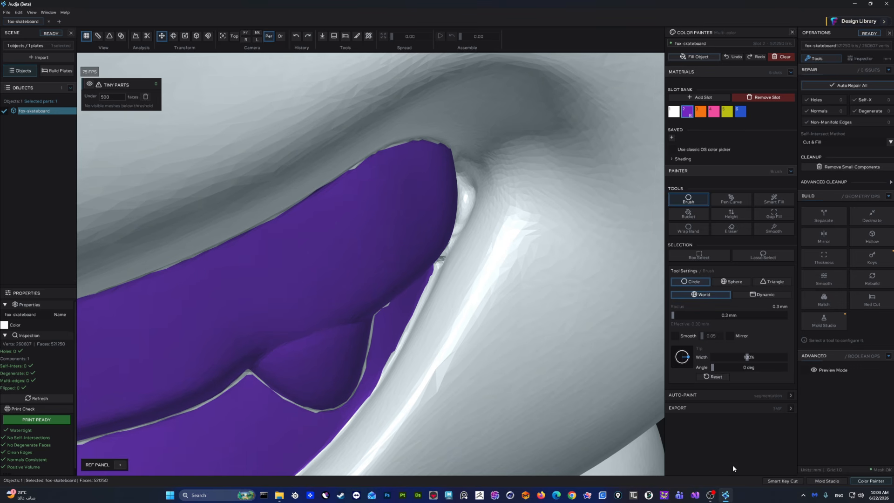
pyautogui.scroll(10, 418, 261)
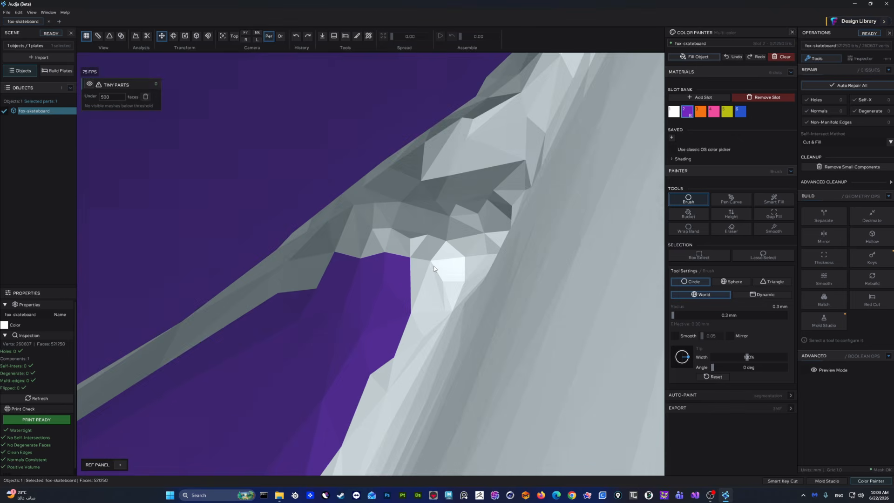
pyautogui.moveTo(434, 255); pyautogui.dragTo(438, 254, button='middle')
pyautogui.moveTo(402, 114)
pyautogui.mouseDown()
pyautogui.moveTo(399, 174)
pyautogui.moveTo(351, 154)
pyautogui.moveTo(340, 173)
pyautogui.mouseUp()
pyautogui.hotkey('ctrl', 'z')
# - Paint a short purple stroke with the 0.3 mm brush on the unpainted sliver near the mouth corner
pyautogui.scroll(-15, 400, 262)
pyautogui.moveTo(363, 223); pyautogui.dragTo(405, 230, button='middle')
pyautogui.scroll(10, 308, 211)
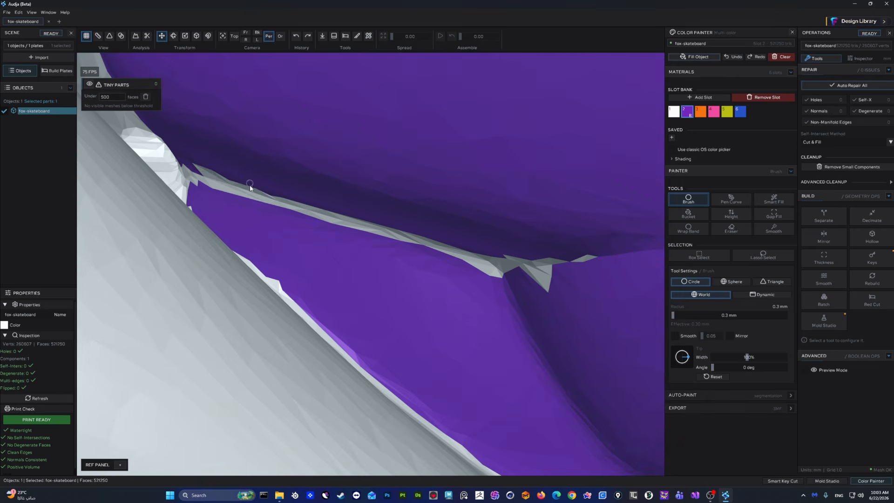
pyautogui.moveTo(217, 182); pyautogui.dragTo(203, 170)
pyautogui.scroll(-12, 363, 205)
pyautogui.moveTo(494, 225); pyautogui.dragTo(412, 242, button='middle')
pyautogui.scroll(4, 453, 239)
# - Activate Gap Fill and examine the unpainted slivers along the edges of the purple mouth
pyautogui.click(784, 216)
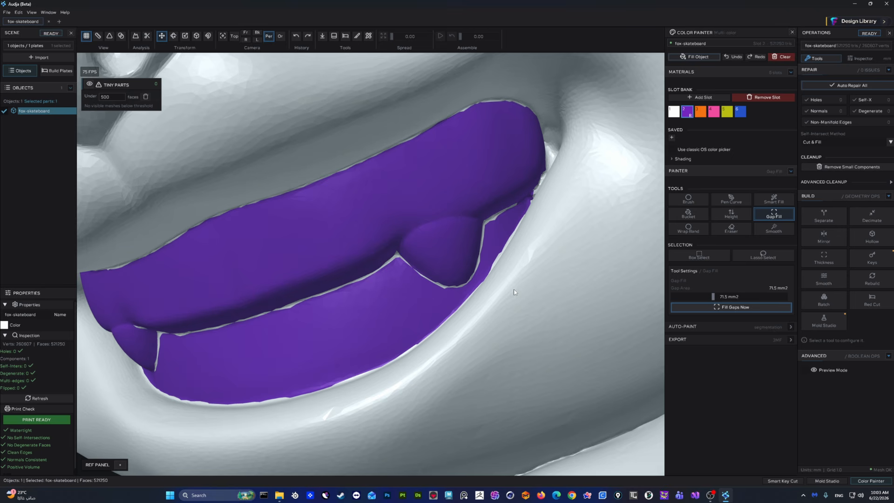
pyautogui.moveTo(514, 233); pyautogui.dragTo(517, 199, button='middle')
pyautogui.scroll(4, 496, 108)
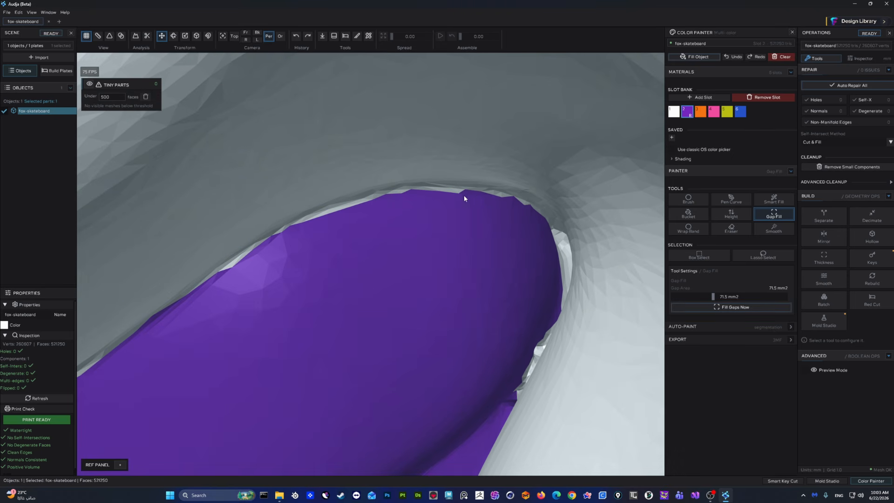
pyautogui.scroll(-3, 371, 212)
pyautogui.moveTo(371, 212); pyautogui.dragTo(161, 322, button='middle')
pyautogui.scroll(-4, 293, 281)
pyautogui.scroll(3, 360, 336)
pyautogui.moveTo(411, 206); pyautogui.dragTo(373, 246, button='middle')
# - Activate the Smooth tool and temporarily show the wireframe overlay to examine the triangles along the mouth corner's border
pyautogui.click(766, 229)
pyautogui.scroll(4, 489, 233)
pyautogui.moveTo(489, 233); pyautogui.dragTo(439, 202, button='middle')
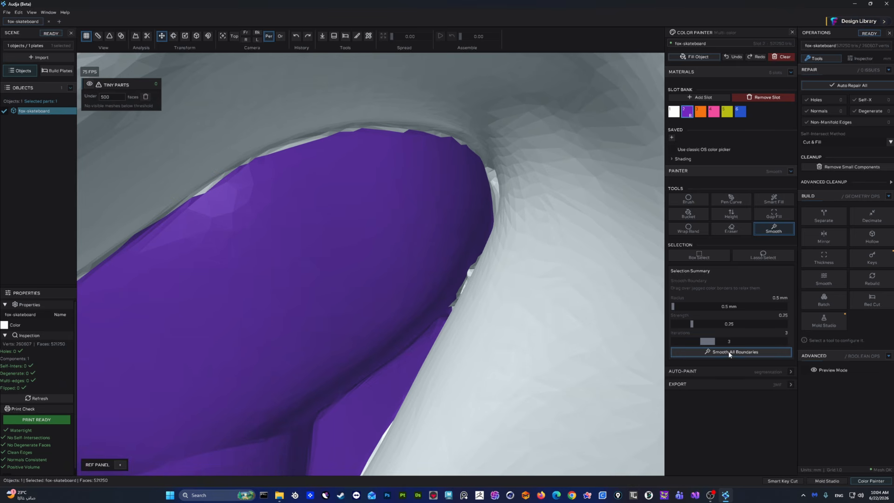
pyautogui.click(110, 36)
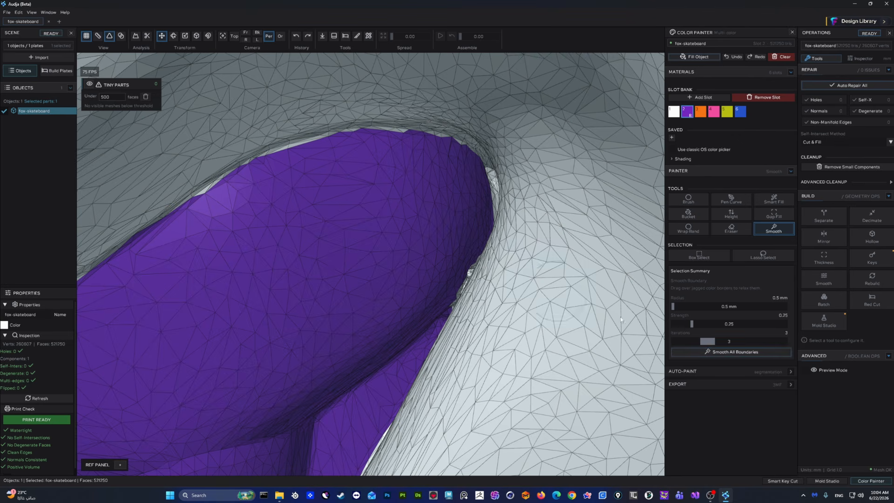
pyautogui.click(110, 38)
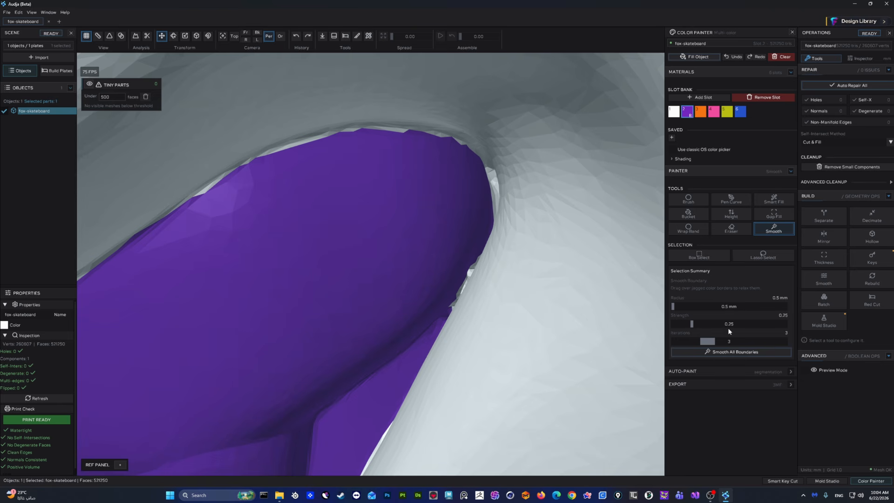
# - Run Smooth All Boundaries on the mouth paint four times with a 0.5 mm radius, checking its borders between passes
pyautogui.click(729, 353)
pyautogui.scroll(2, 398, 124)
pyautogui.moveTo(398, 125); pyautogui.dragTo(445, 131, button='middle')
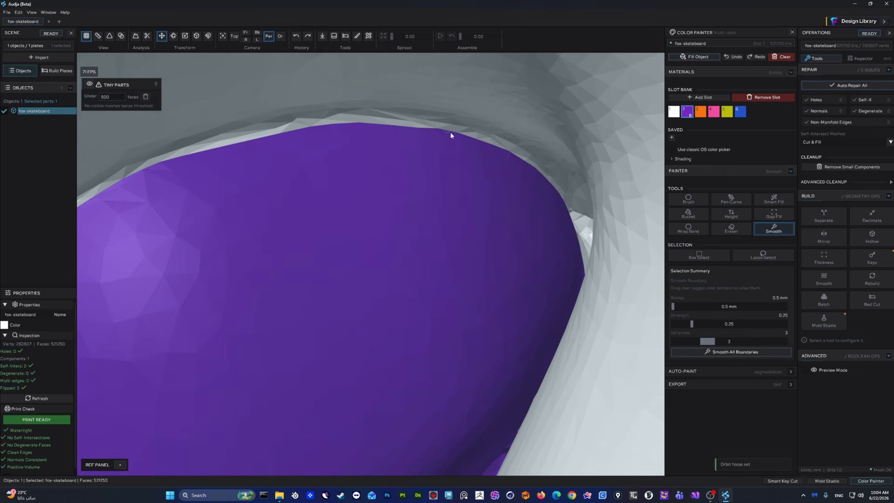
pyautogui.click(713, 353)
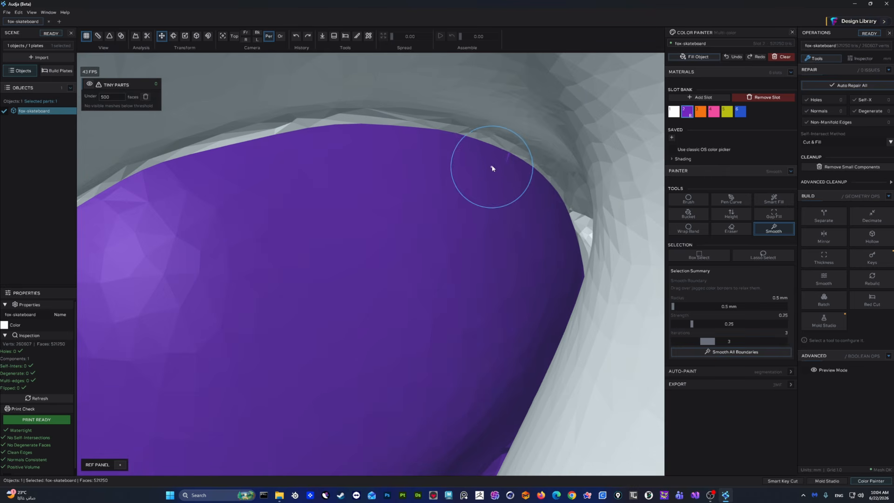
pyautogui.scroll(-8, 486, 180)
pyautogui.moveTo(467, 208)
pyautogui.mouseDown(button='middle')
pyautogui.moveTo(424, 186)
pyautogui.moveTo(336, 175)
pyautogui.moveTo(359, 229)
pyautogui.moveTo(456, 312)
pyautogui.moveTo(484, 274)
pyautogui.moveTo(399, 231)
pyautogui.mouseUp(button='middle')
pyautogui.scroll(5, 468, 268)
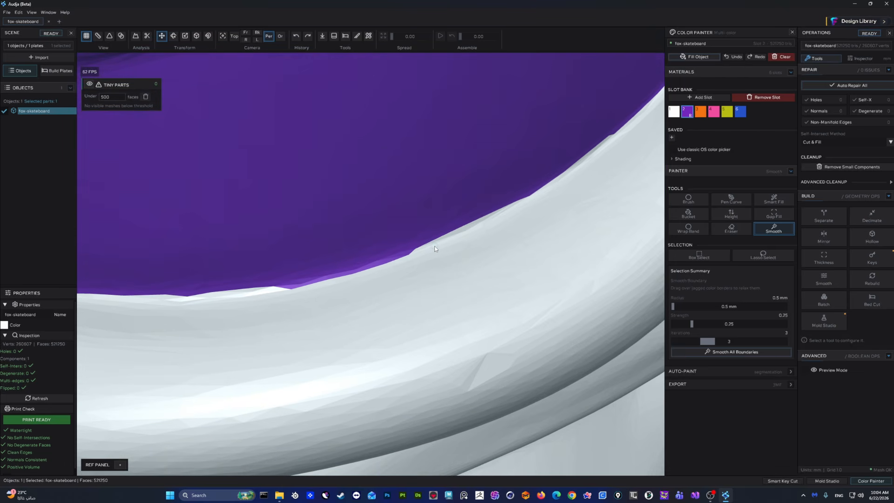
pyautogui.scroll(-5, 434, 246)
pyautogui.moveTo(474, 242)
pyautogui.mouseDown(button='middle')
pyautogui.moveTo(516, 256)
pyautogui.moveTo(459, 293)
pyautogui.moveTo(379, 200)
pyautogui.moveTo(297, 191)
pyautogui.moveTo(348, 272)
pyautogui.moveTo(309, 279)
pyautogui.mouseUp(button='middle')
pyautogui.scroll(3, 378, 201)
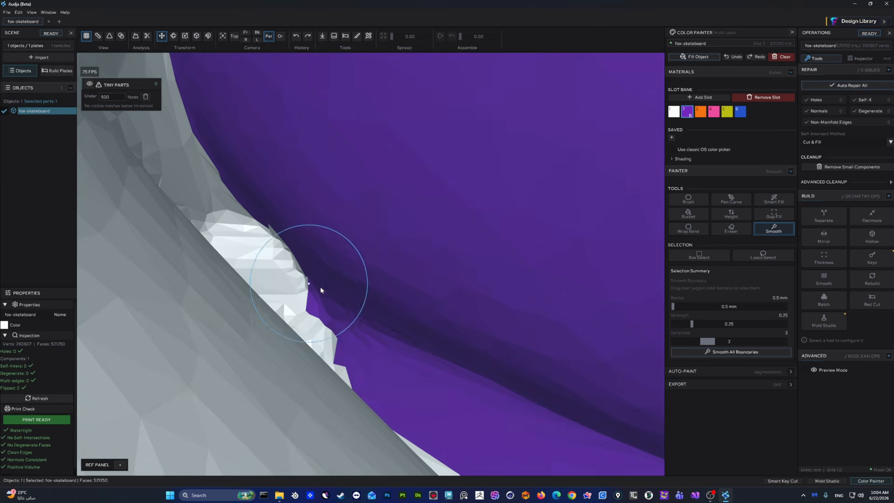
pyautogui.click(728, 351)
pyautogui.click(728, 351)
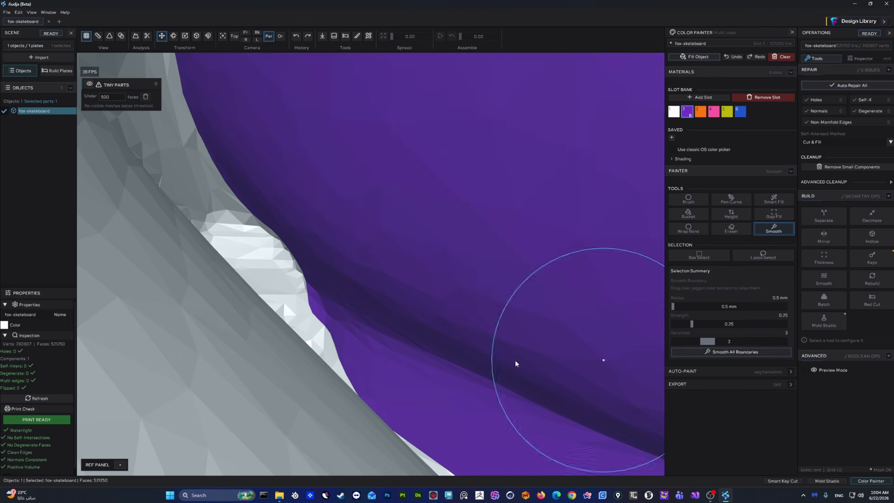
# - Examine the smoothed purple border around the mouth, teeth and lower lip from several distances and angles
pyautogui.scroll(-6, 365, 328)
pyautogui.moveTo(365, 327); pyautogui.dragTo(355, 235, button='middle')
pyautogui.scroll(5, 348, 261)
pyautogui.scroll(-8, 356, 236)
pyautogui.moveTo(472, 267); pyautogui.dragTo(335, 247, button='middle')
pyautogui.scroll(-5, 335, 247)
pyautogui.scroll(6, 588, 267)
pyautogui.moveTo(589, 267); pyautogui.dragTo(409, 335, button='middle')
pyautogui.scroll(3, 409, 335)
pyautogui.scroll(-8, 408, 335)
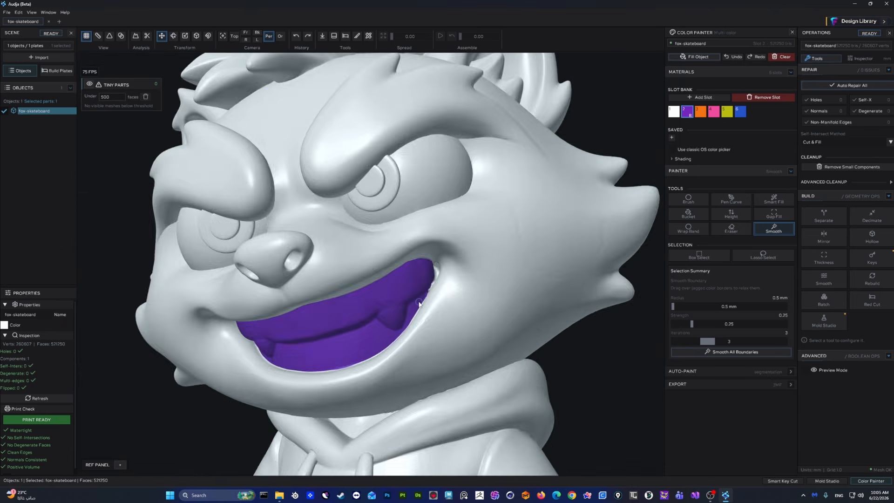
pyautogui.scroll(8, 421, 269)
pyautogui.scroll(6, 420, 269)
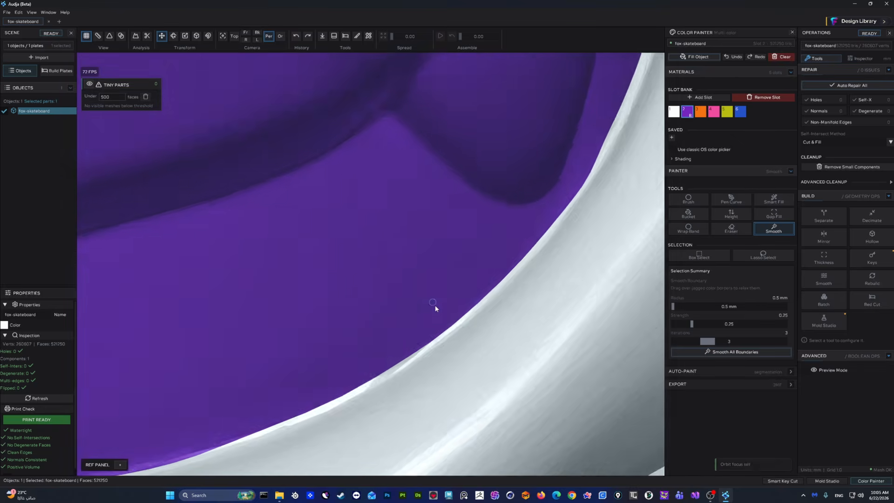
pyautogui.moveTo(435, 305); pyautogui.dragTo(460, 308, button='middle')
pyautogui.scroll(-5, 460, 307)
pyautogui.scroll(6, 403, 236)
pyautogui.moveTo(403, 235); pyautogui.dragTo(457, 153, button='middle')
pyautogui.scroll(-4, 463, 203)
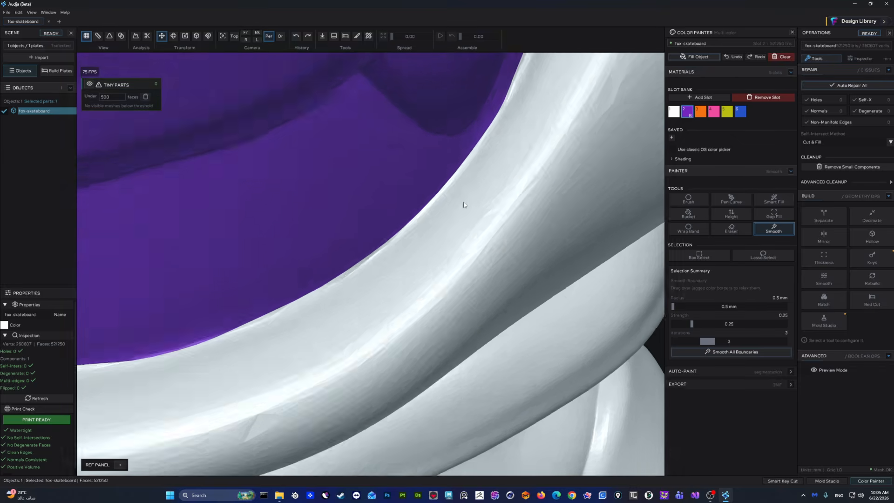
# - Turn on the brush's edge smoothing at 0.05 and test it with a 0.5 mm purple stroke on the lower lip, undoing the stroke
pyautogui.click(689, 200)
pyautogui.scroll(-2, 468, 181)
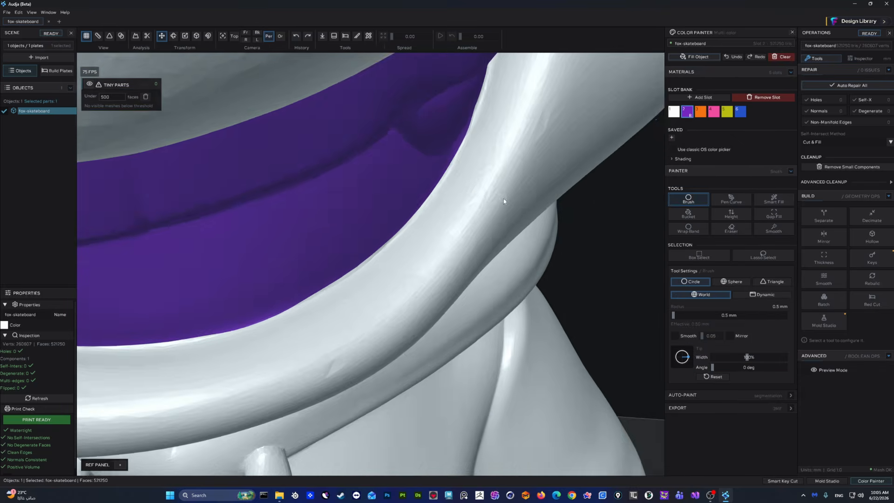
pyautogui.scroll(3, 468, 180)
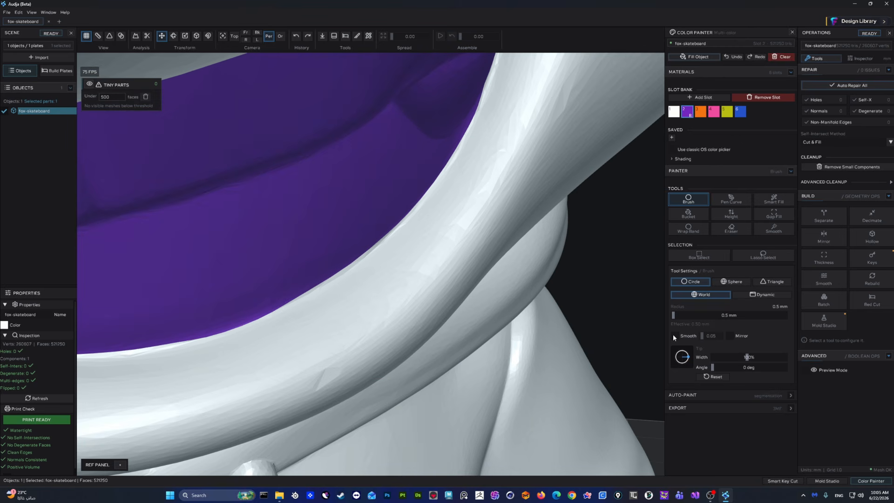
pyautogui.scroll(2, 487, 189)
pyautogui.moveTo(504, 182); pyautogui.dragTo(543, 163, button='middle')
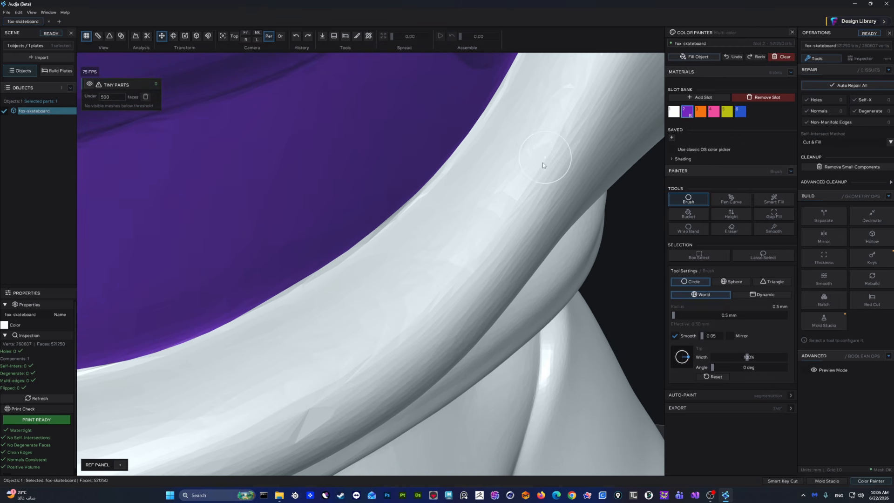
pyautogui.moveTo(532, 138)
pyautogui.mouseDown()
pyautogui.moveTo(454, 256)
pyautogui.moveTo(363, 326)
pyautogui.mouseUp()
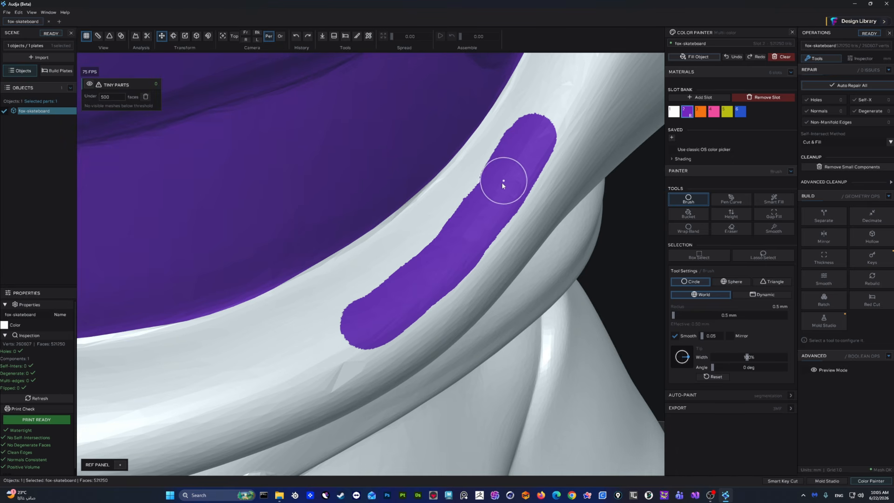
pyautogui.scroll(-5, 439, 271)
pyautogui.moveTo(476, 232); pyautogui.dragTo(473, 191, button='right')
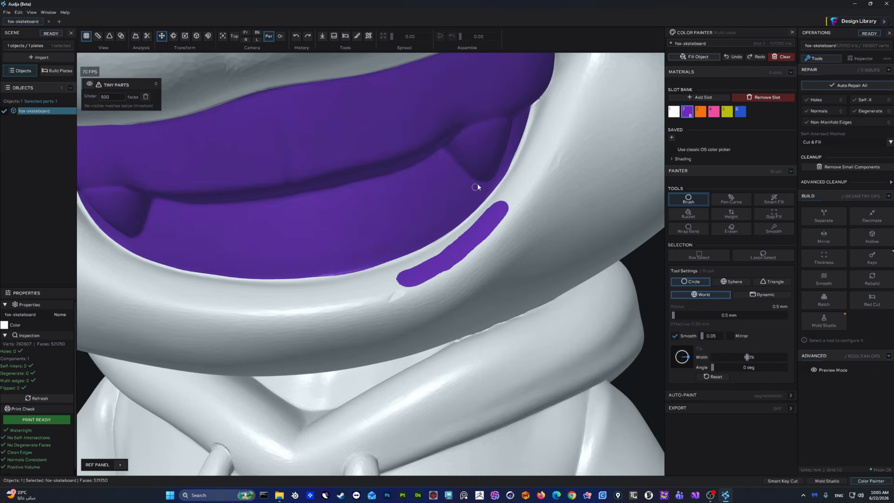
pyautogui.scroll(6, 489, 238)
pyautogui.moveTo(494, 246)
pyautogui.mouseDown(button='right')
pyautogui.moveTo(522, 205)
pyautogui.moveTo(583, 232)
pyautogui.mouseUp(button='right')
pyautogui.hotkey('ctrl', 'z')
pyautogui.click(769, 201)
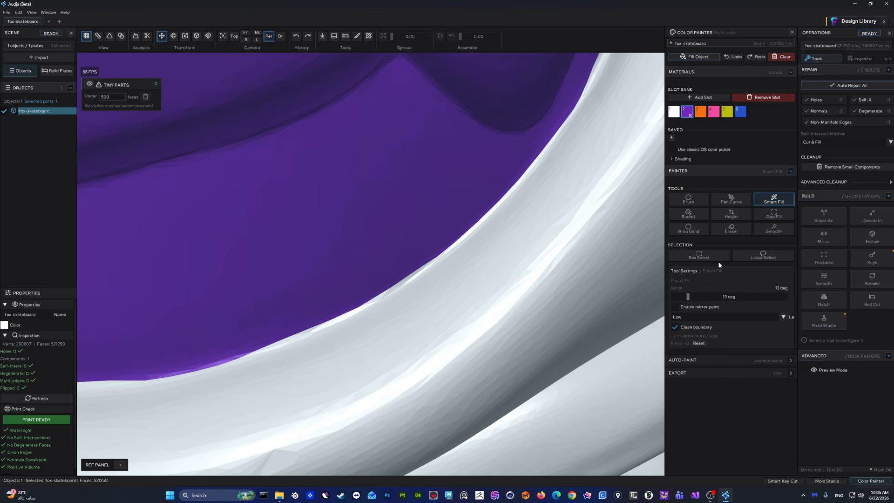
pyautogui.scroll(-5, 440, 218)
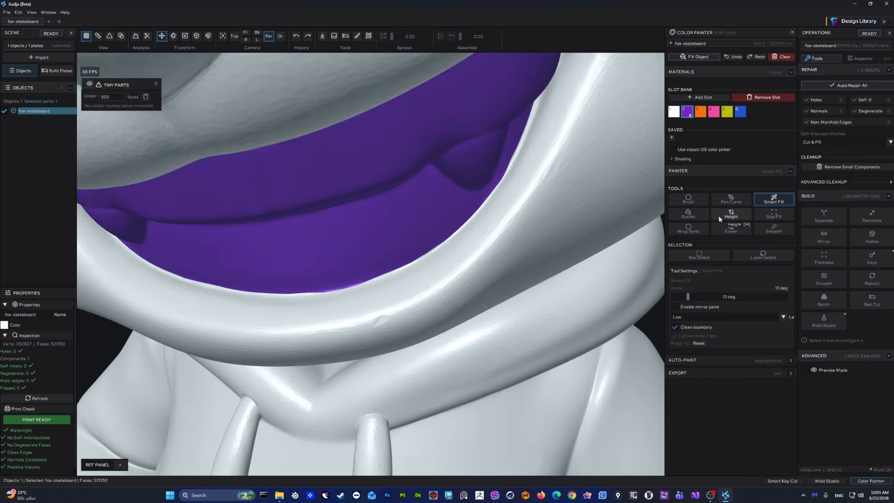
pyautogui.scroll(5, 395, 219)
pyautogui.scroll(-6, 432, 235)
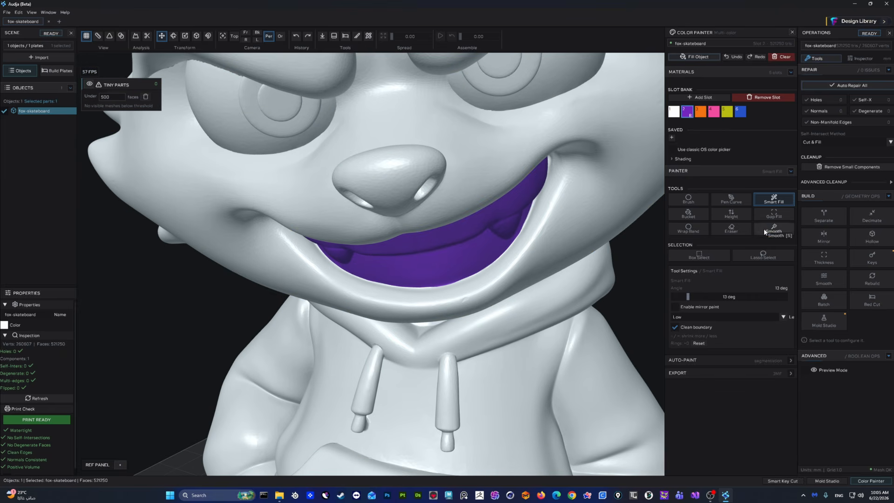
pyautogui.click(765, 231)
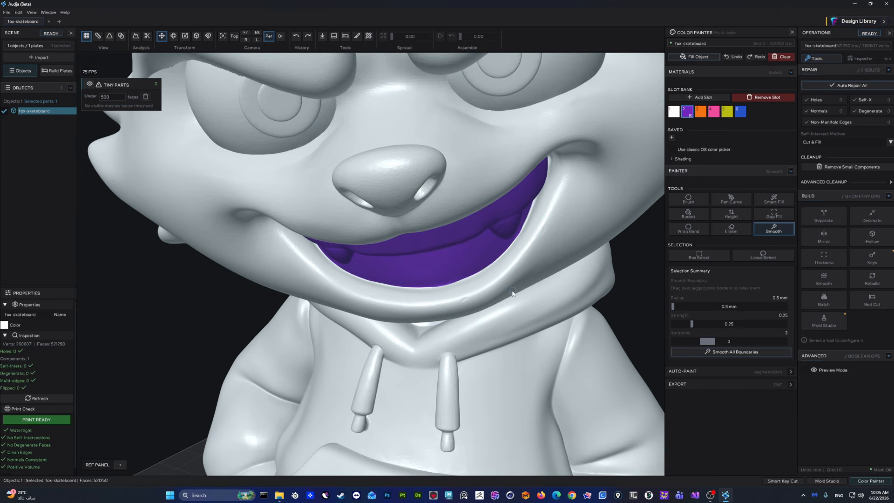
pyautogui.scroll(-6, 531, 264)
pyautogui.scroll(-5, 526, 257)
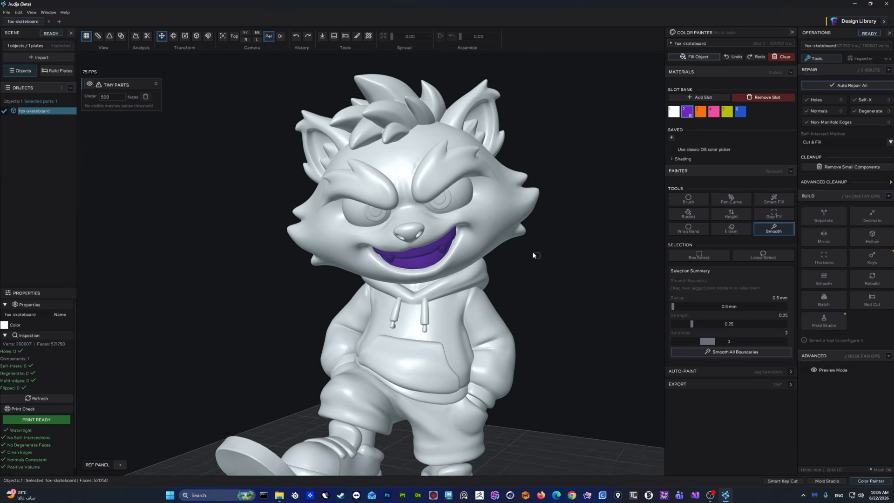
pyautogui.scroll(6, 465, 237)
pyautogui.scroll(-3, 465, 236)
# - Clear the mouth paint and use Box Select to paint a rectangle across one ear, the forehead and brows purple
pyautogui.click(699, 255)
pyautogui.moveTo(552, 266); pyautogui.dragTo(555, 305, button='middle')
pyautogui.moveTo(515, 236); pyautogui.dragTo(562, 262, button='middle')
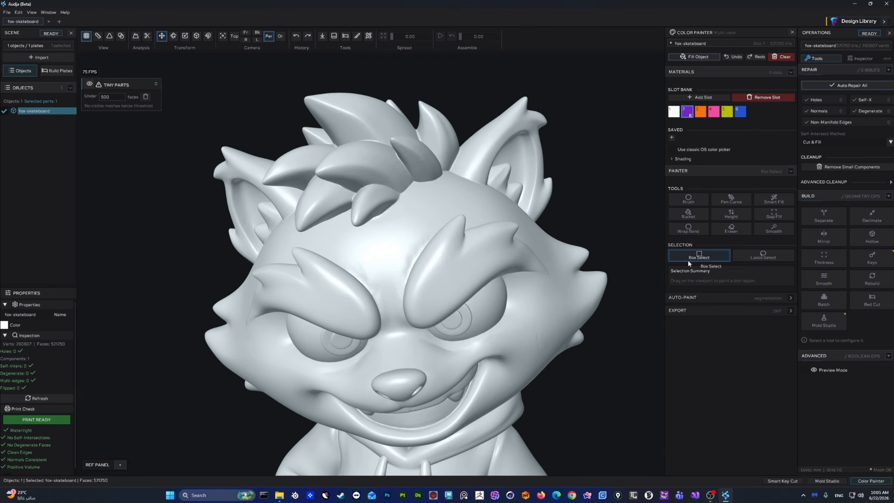
pyautogui.moveTo(489, 292); pyautogui.dragTo(603, 265, button='middle')
pyautogui.moveTo(253, 156); pyautogui.dragTo(567, 289)
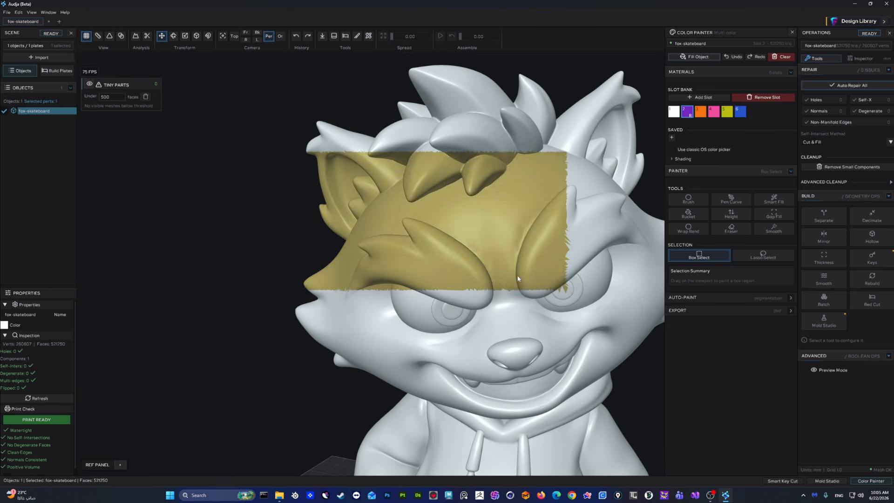
# - Box-select areas on the upper hoodie, one hand and the trouser leg to paint them purple
pyautogui.scroll(-5, 521, 279)
pyautogui.moveTo(489, 289); pyautogui.dragTo(446, 187, button='middle')
pyautogui.moveTo(396, 186); pyautogui.dragTo(414, 179, button='right')
pyautogui.moveTo(371, 173); pyautogui.dragTo(493, 230)
pyautogui.moveTo(444, 273); pyautogui.dragTo(536, 298)
pyautogui.moveTo(548, 302); pyautogui.dragTo(407, 342)
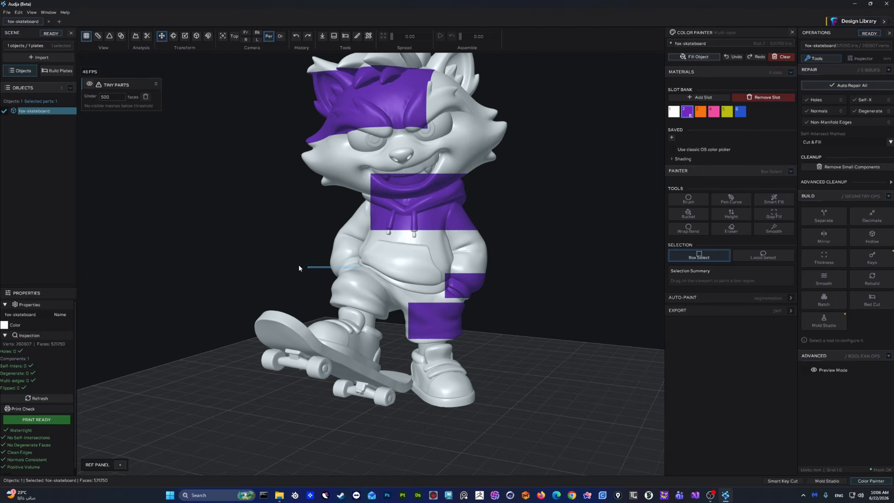
# - Switch to the orange slot and paint boxed areas on the hoodie, chin, cheek and side of the head
pyautogui.click(700, 111)
pyautogui.moveTo(487, 208); pyautogui.dragTo(363, 287)
pyautogui.moveTo(477, 175); pyautogui.dragTo(385, 209)
pyautogui.moveTo(494, 128); pyautogui.dragTo(431, 162)
pyautogui.moveTo(535, 96); pyautogui.dragTo(510, 199, button='middle')
pyautogui.scroll(5, 509, 199)
pyautogui.moveTo(527, 163); pyautogui.dragTo(389, 198)
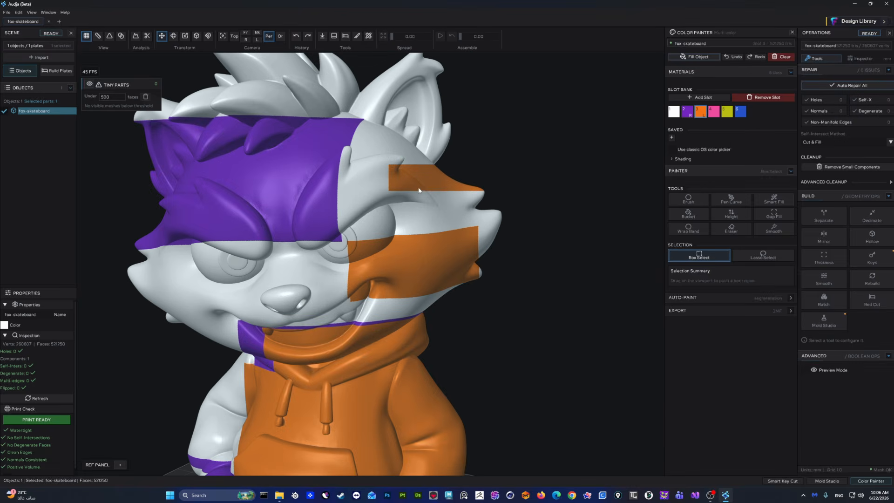
# - Clear all painted areas from the fox model
pyautogui.scroll(5, 493, 192)
pyautogui.scroll(-5, 494, 193)
pyautogui.scroll(1, 493, 192)
pyautogui.click(785, 57)
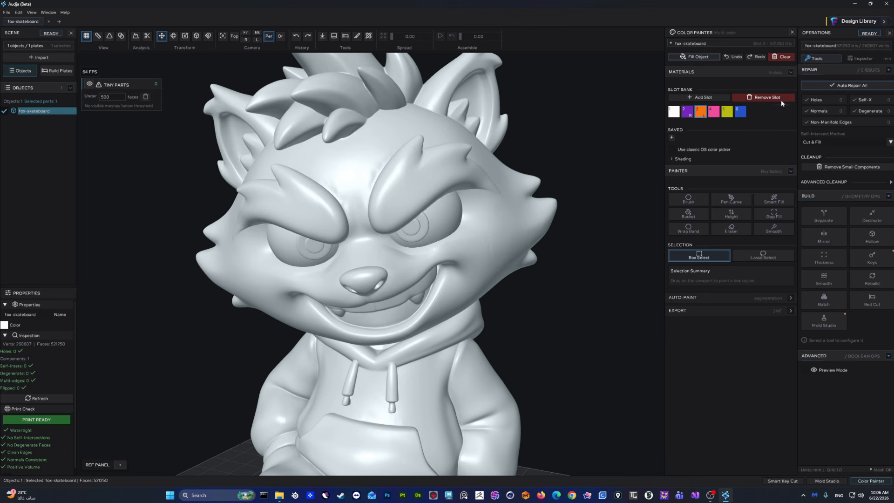
pyautogui.click(750, 257)
pyautogui.moveTo(564, 371)
pyautogui.mouseDown(button='middle')
pyautogui.moveTo(499, 243)
pyautogui.moveTo(491, 281)
pyautogui.mouseUp(button='middle')
pyautogui.scroll(-3, 487, 276)
pyautogui.scroll(6, 451, 259)
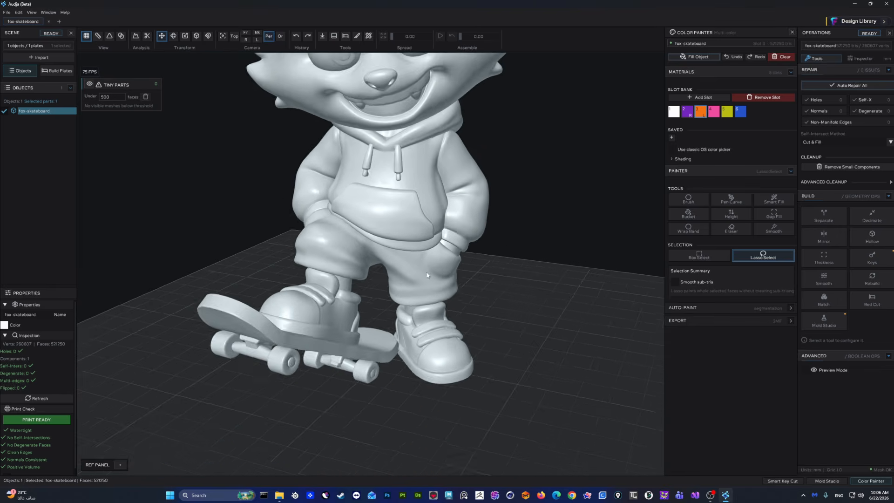
pyautogui.scroll(-5, 432, 288)
pyautogui.scroll(4, 490, 270)
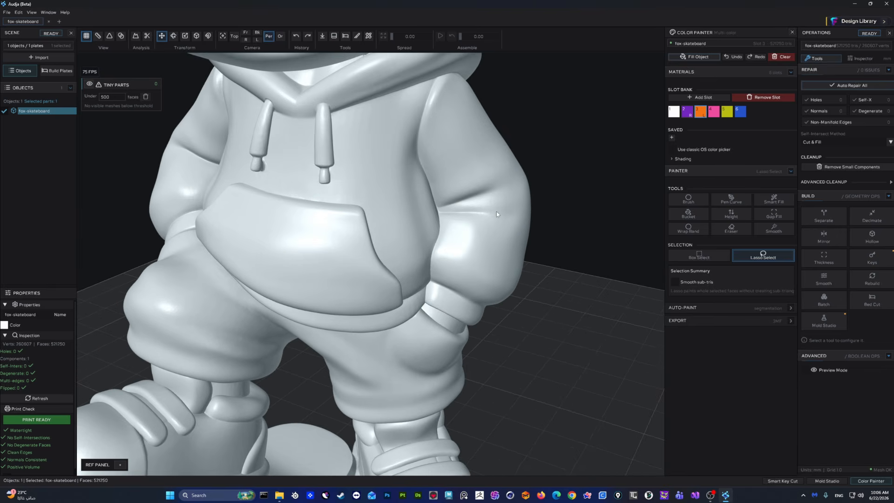
pyautogui.scroll(-3, 496, 207)
pyautogui.moveTo(496, 207); pyautogui.dragTo(472, 315, button='middle')
pyautogui.scroll(-3, 465, 297)
pyautogui.moveTo(426, 260); pyautogui.dragTo(471, 272, button='middle')
pyautogui.scroll(3, 474, 271)
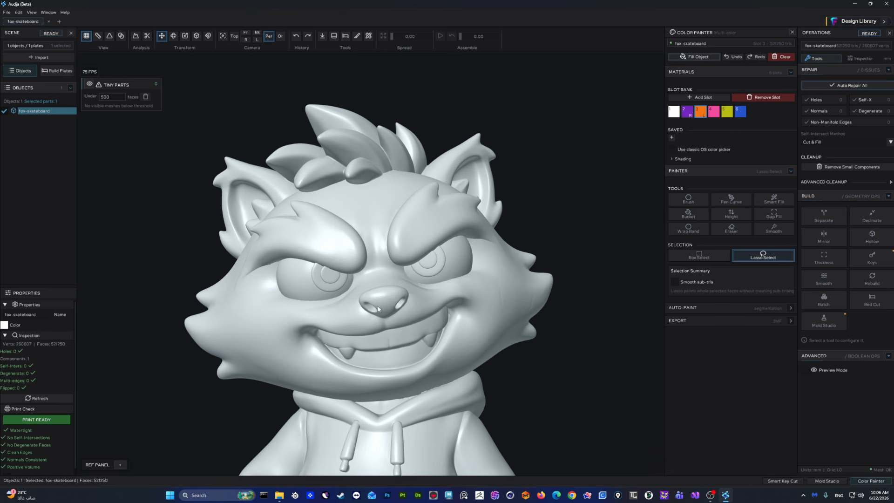
# - Smart Fill the head and eye surfaces orange at a 22 deg angle, and clear the paint
pyautogui.click(773, 199)
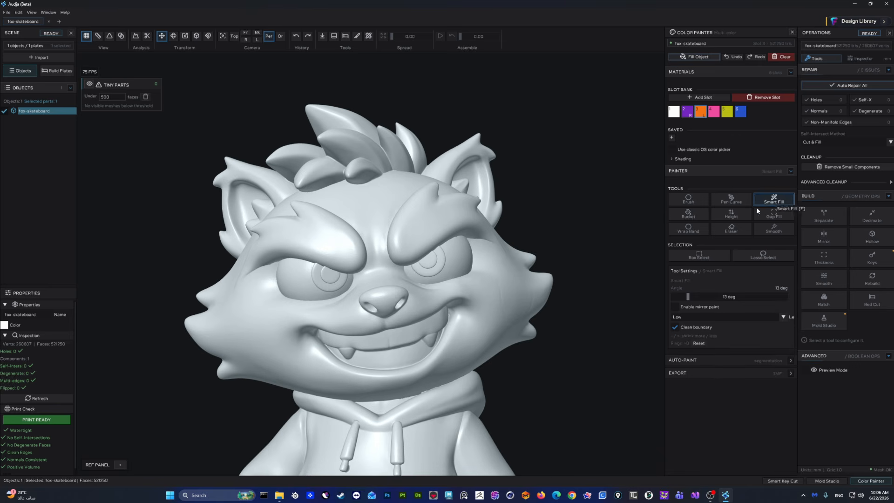
pyautogui.keyDown('ctrl'); pyautogui.scroll(-5, 388, 284); pyautogui.keyUp('ctrl')
pyautogui.click(386, 284)
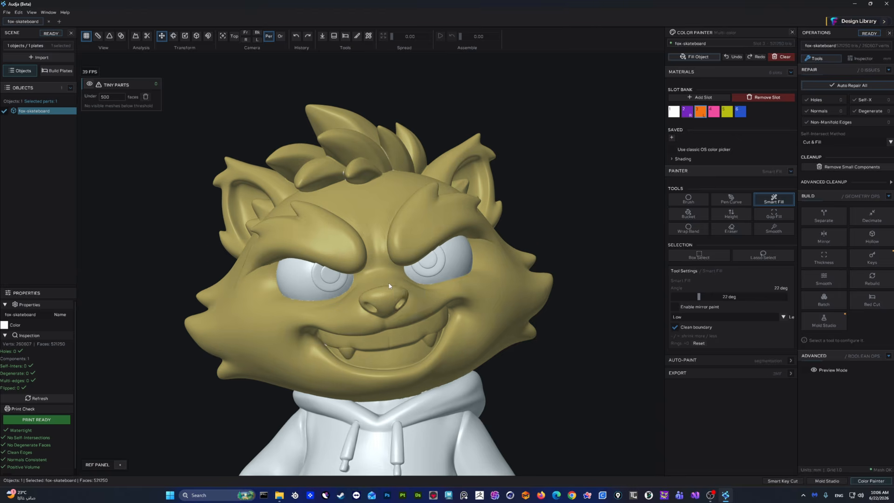
pyautogui.click(428, 259)
pyautogui.click(319, 284)
pyautogui.click(300, 282)
pyautogui.click(454, 267)
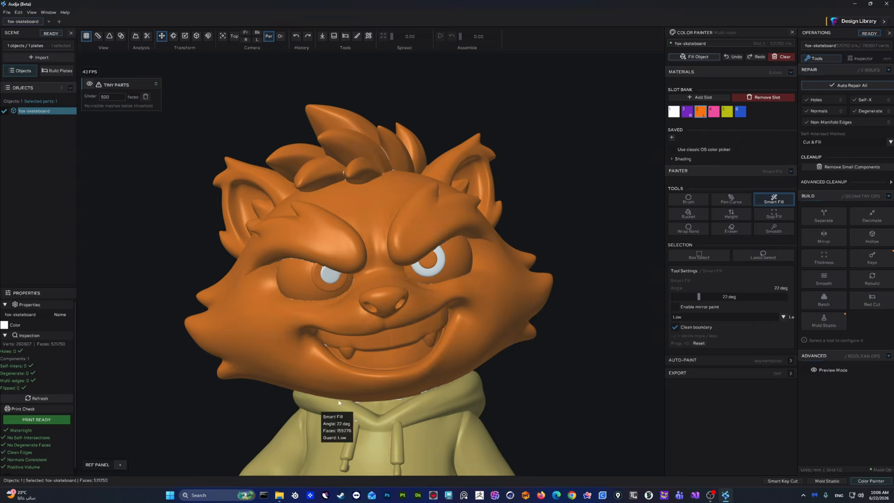
pyautogui.click(781, 57)
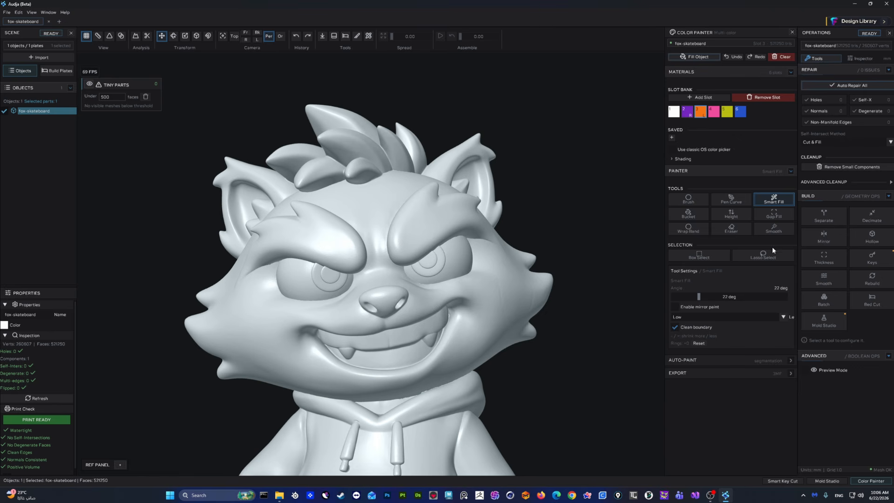
# - Lasso-select around the whole head to paint it orange
pyautogui.click(763, 254)
pyautogui.moveTo(522, 132)
pyautogui.mouseDown()
pyautogui.moveTo(576, 249)
pyautogui.moveTo(500, 372)
pyautogui.moveTo(384, 401)
pyautogui.moveTo(318, 398)
pyautogui.moveTo(214, 373)
pyautogui.moveTo(144, 275)
pyautogui.moveTo(322, 76)
pyautogui.moveTo(591, 194)
pyautogui.mouseUp()
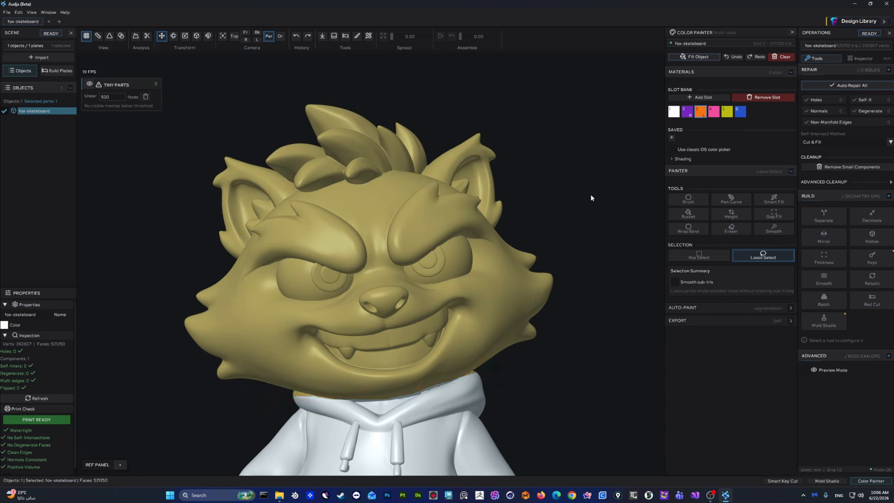
pyautogui.moveTo(576, 319)
pyautogui.mouseDown(button='middle')
pyautogui.moveTo(568, 351)
pyautogui.moveTo(564, 315)
pyautogui.moveTo(427, 381)
pyautogui.mouseUp(button='middle')
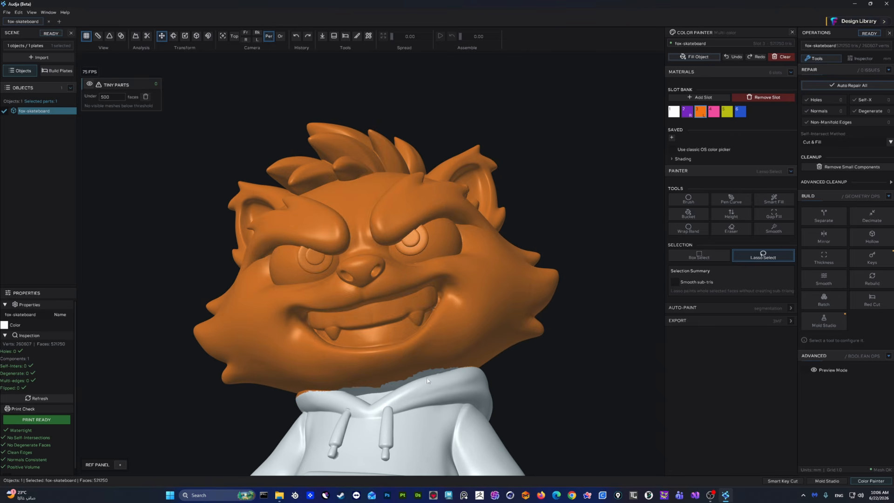
# - Lasso-select two bands across the tail to paint them orange, and clear all the paint
pyautogui.moveTo(374, 393)
pyautogui.mouseDown(button='middle')
pyautogui.moveTo(428, 396)
pyautogui.moveTo(385, 393)
pyautogui.moveTo(268, 431)
pyautogui.moveTo(202, 425)
pyautogui.moveTo(453, 382)
pyautogui.moveTo(543, 388)
pyautogui.moveTo(449, 188)
pyautogui.mouseUp(button='middle')
pyautogui.moveTo(540, 241)
pyautogui.mouseDown()
pyautogui.moveTo(456, 255)
pyautogui.moveTo(536, 298)
pyautogui.mouseUp()
pyautogui.scroll(4, 429, 204)
pyautogui.moveTo(514, 203)
pyautogui.mouseDown()
pyautogui.moveTo(379, 205)
pyautogui.moveTo(468, 250)
pyautogui.moveTo(389, 326)
pyautogui.mouseUp()
pyautogui.moveTo(401, 312)
pyautogui.mouseDown(button='middle')
pyautogui.moveTo(358, 298)
pyautogui.moveTo(561, 271)
pyautogui.moveTo(463, 267)
pyautogui.mouseUp(button='middle')
pyautogui.scroll(6, 462, 266)
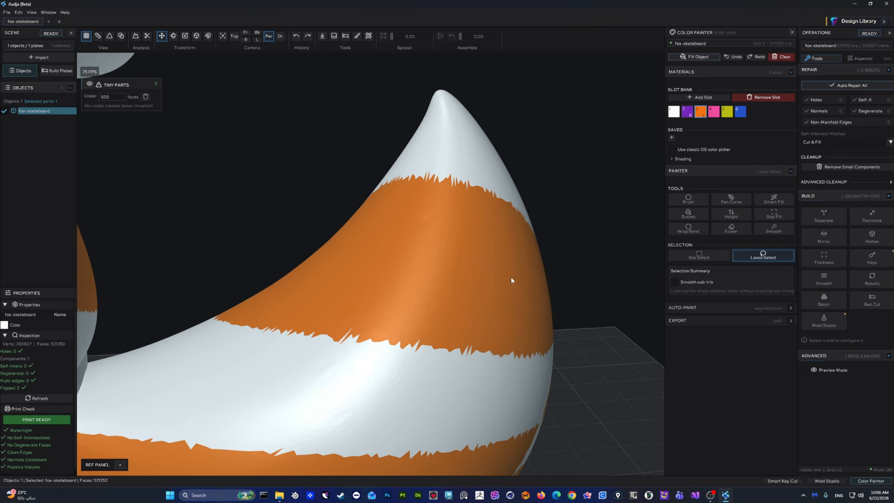
pyautogui.click(778, 57)
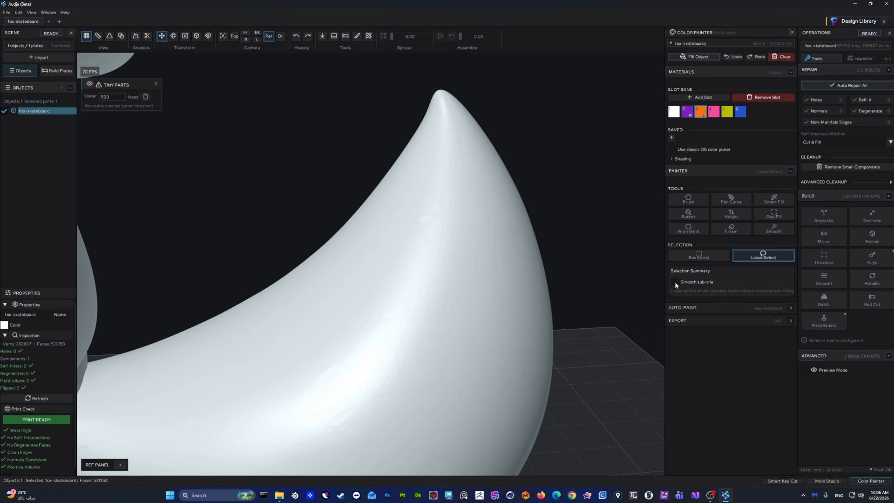
# - Try a lasso selection on the tail with Smooth sub-tris enabled, clear the paint and disable the option again
pyautogui.moveTo(597, 240)
pyautogui.mouseDown()
pyautogui.moveTo(465, 322)
pyautogui.moveTo(440, 205)
pyautogui.moveTo(446, 125)
pyautogui.moveTo(577, 246)
pyautogui.mouseUp()
pyautogui.moveTo(526, 215)
pyautogui.mouseDown(button='middle')
pyautogui.moveTo(426, 224)
pyautogui.moveTo(468, 205)
pyautogui.moveTo(328, 251)
pyautogui.moveTo(365, 213)
pyautogui.moveTo(493, 261)
pyautogui.moveTo(399, 230)
pyautogui.moveTo(506, 255)
pyautogui.moveTo(471, 226)
pyautogui.mouseUp(button='middle')
pyautogui.scroll(5, 427, 224)
pyautogui.scroll(-5, 427, 224)
pyautogui.scroll(-5, 494, 260)
pyautogui.scroll(-5, 506, 254)
pyautogui.scroll(5, 470, 226)
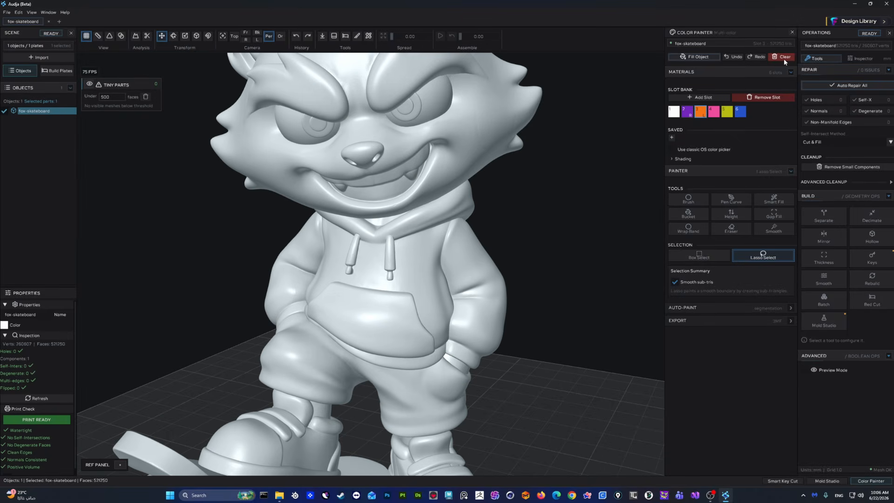
pyautogui.moveTo(521, 206); pyautogui.dragTo(555, 264, button='middle')
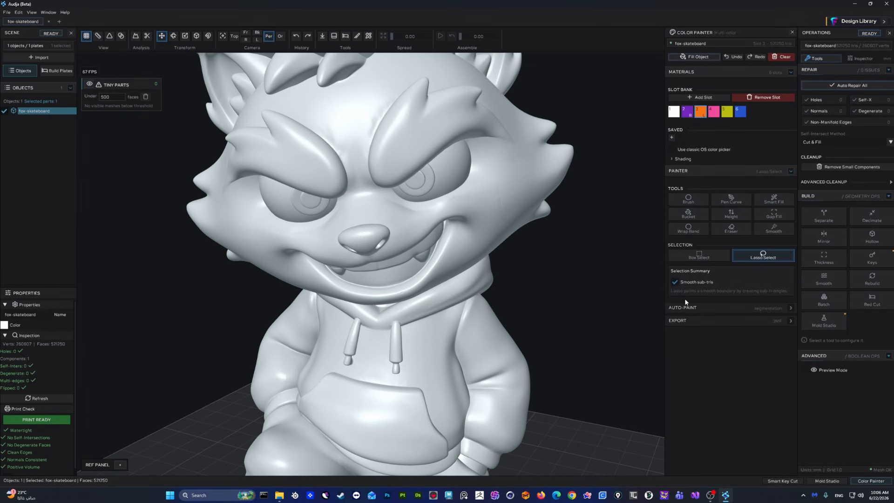
pyautogui.click(673, 282)
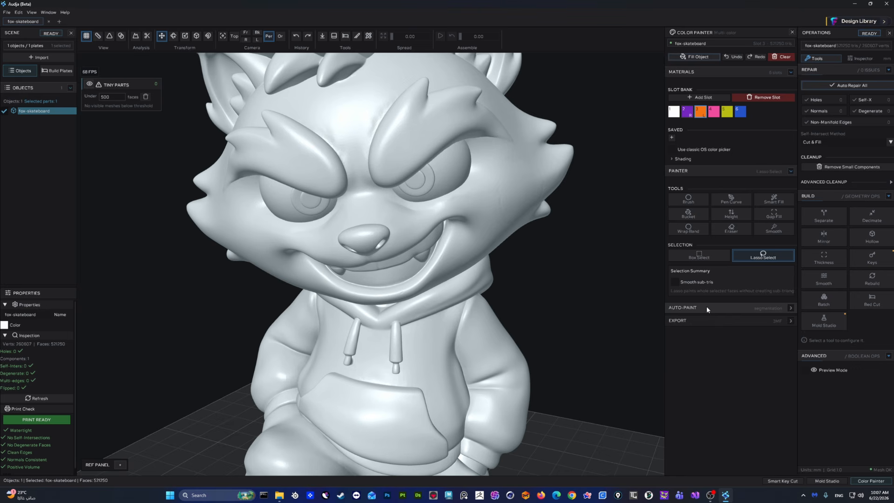
# - Run the local Auto-Paint part detection at a 25 deg angle and apply the detected parts to the fox model
pyautogui.click(706, 306)
pyautogui.scroll(-5, 511, 316)
pyautogui.moveTo(475, 294); pyautogui.dragTo(448, 251, button='middle')
pyautogui.scroll(4, 450, 250)
pyautogui.scroll(-1, 451, 241)
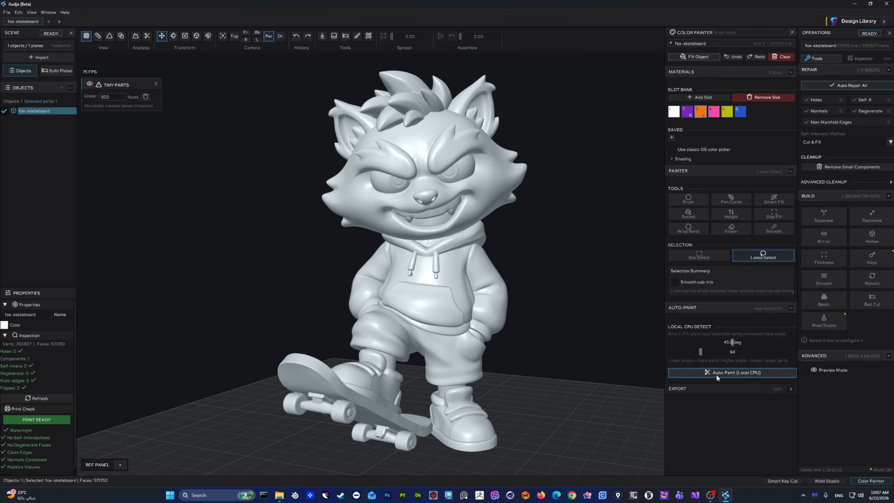
pyautogui.moveTo(487, 310)
pyautogui.mouseDown(button='middle')
pyautogui.moveTo(468, 290)
pyautogui.moveTo(446, 293)
pyautogui.moveTo(470, 294)
pyautogui.mouseUp(button='middle')
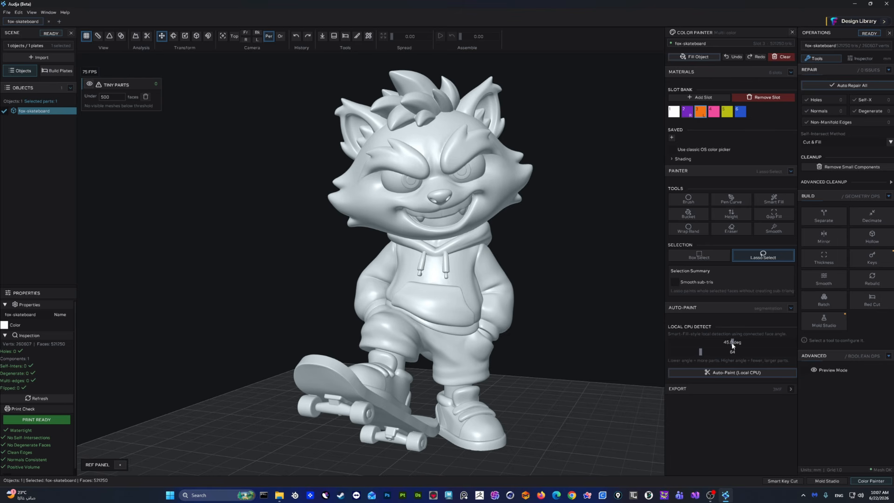
pyautogui.moveTo(727, 344); pyautogui.dragTo(715, 346)
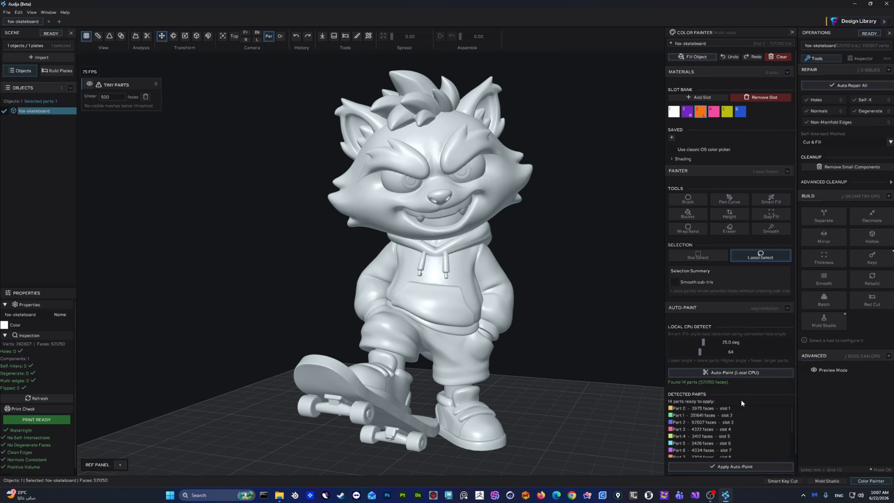
pyautogui.scroll(-3, 740, 419)
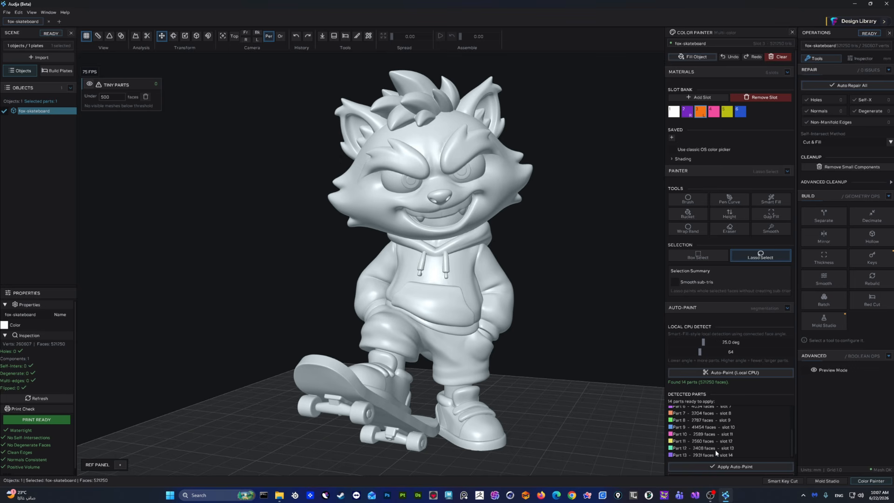
pyautogui.scroll(3, 694, 423)
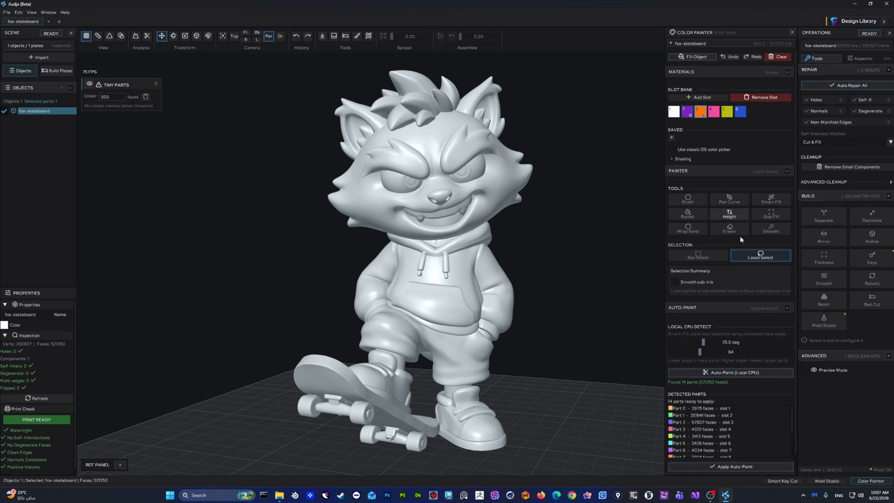
pyautogui.scroll(-1, 740, 361)
pyautogui.click(733, 445)
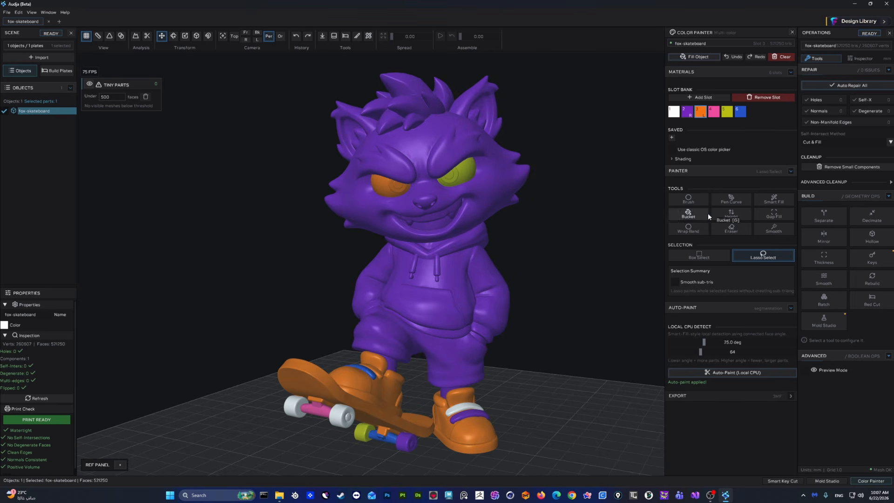
# - Switch to the Brush and examine the auto-painted eyes, hoodie, shoes and skateboard up close
pyautogui.click(689, 199)
pyautogui.moveTo(625, 312)
pyautogui.mouseDown(button='middle')
pyautogui.moveTo(408, 330)
pyautogui.moveTo(565, 326)
pyautogui.moveTo(624, 314)
pyautogui.moveTo(601, 319)
pyautogui.moveTo(509, 283)
pyautogui.mouseUp(button='middle')
pyautogui.scroll(10, 453, 247)
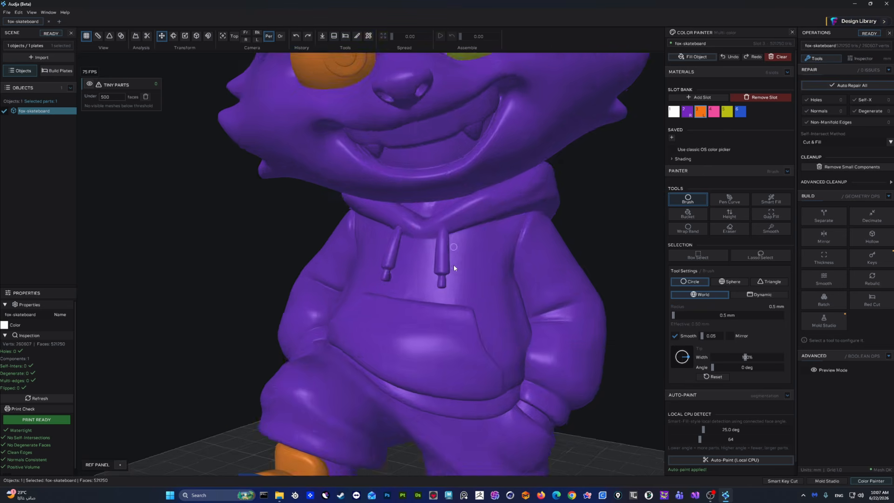
pyautogui.scroll(-8, 453, 242)
pyautogui.scroll(6, 491, 197)
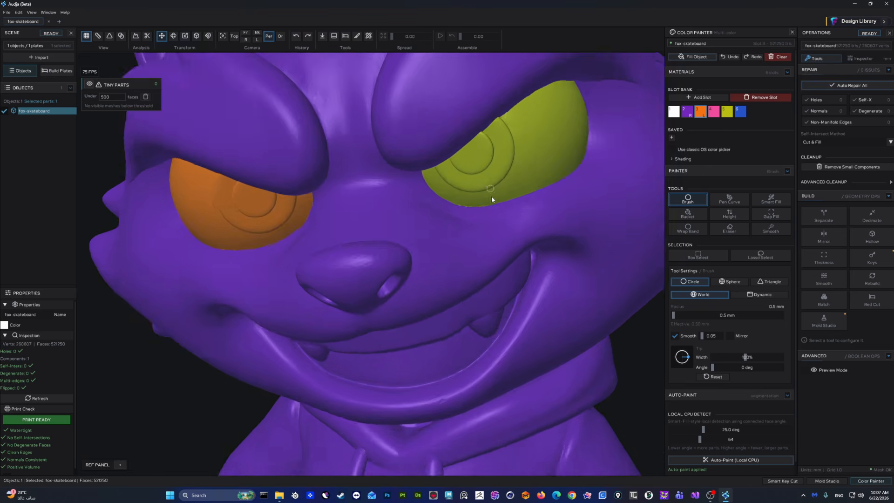
pyautogui.scroll(-10, 492, 221)
pyautogui.keyDown('shift'); pyautogui.moveTo(526, 382); pyautogui.dragTo(507, 177, button='middle'); pyautogui.keyUp('shift')
pyautogui.scroll(8, 469, 272)
pyautogui.moveTo(469, 280); pyautogui.dragTo(479, 296, button='middle')
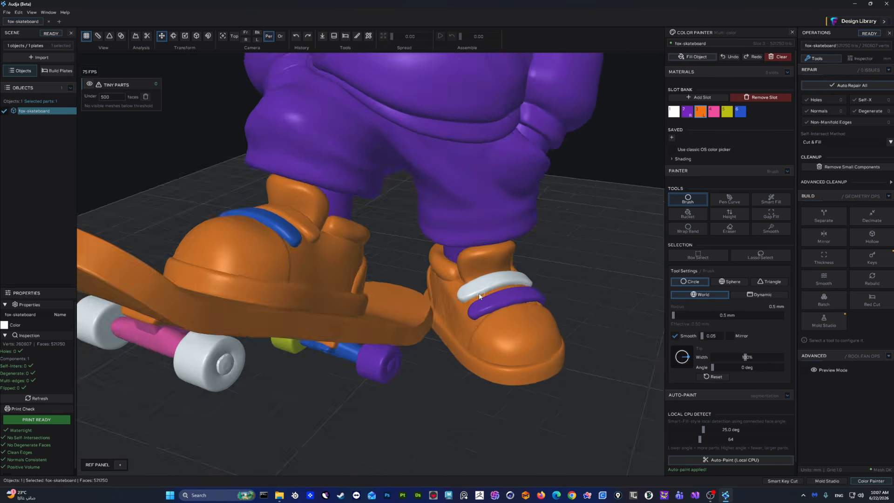
pyautogui.scroll(-8, 442, 250)
pyautogui.scroll(8, 363, 242)
pyautogui.scroll(-5, 364, 241)
pyautogui.moveTo(363, 242); pyautogui.dragTo(449, 251, button='middle')
pyautogui.scroll(-4, 399, 255)
pyautogui.scroll(3, 445, 254)
pyautogui.scroll(4, 436, 300)
pyautogui.scroll(-3, 449, 251)
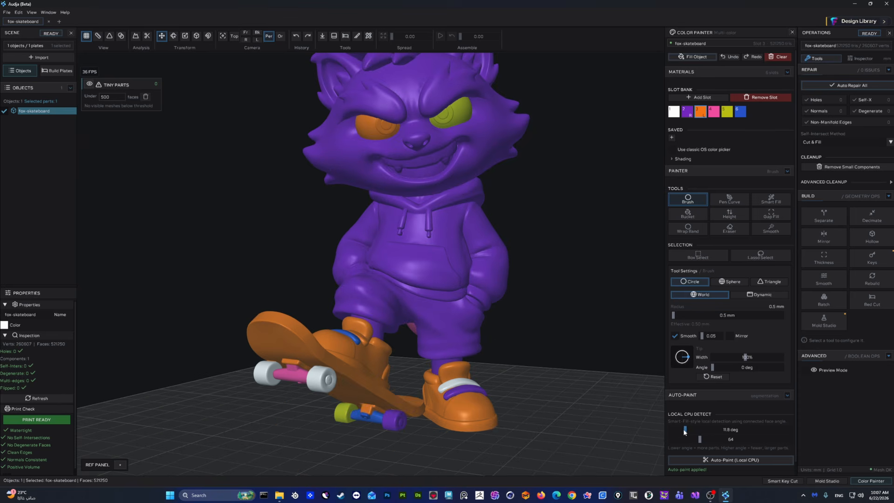
# - Set the Auto-Paint angle to 10.3 deg, detect the parts again and apply the result to the model
pyautogui.keyDown('shift'); pyautogui.moveTo(510, 257); pyautogui.dragTo(506, 272, button='middle'); pyautogui.keyUp('shift')
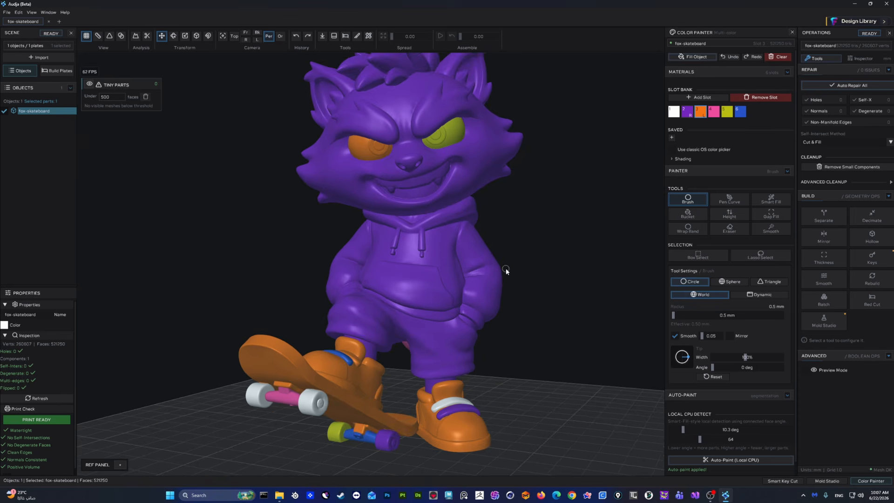
pyautogui.click(719, 459)
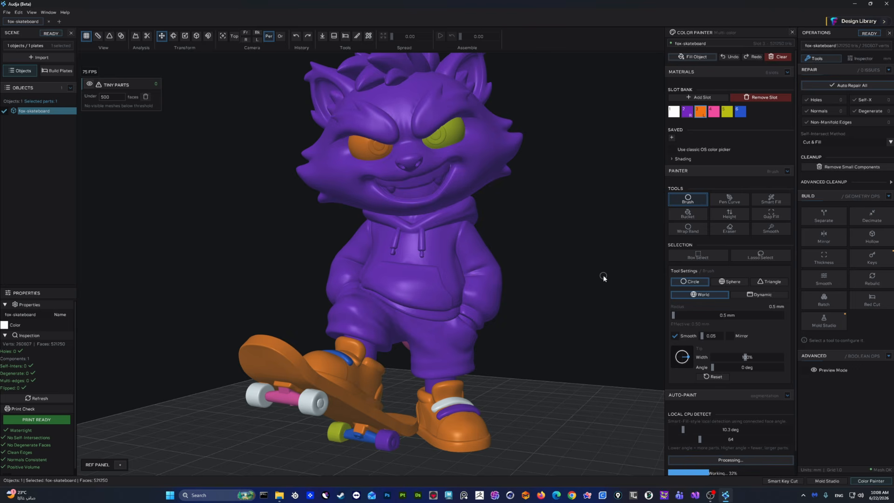
pyautogui.scroll(-3, 753, 287)
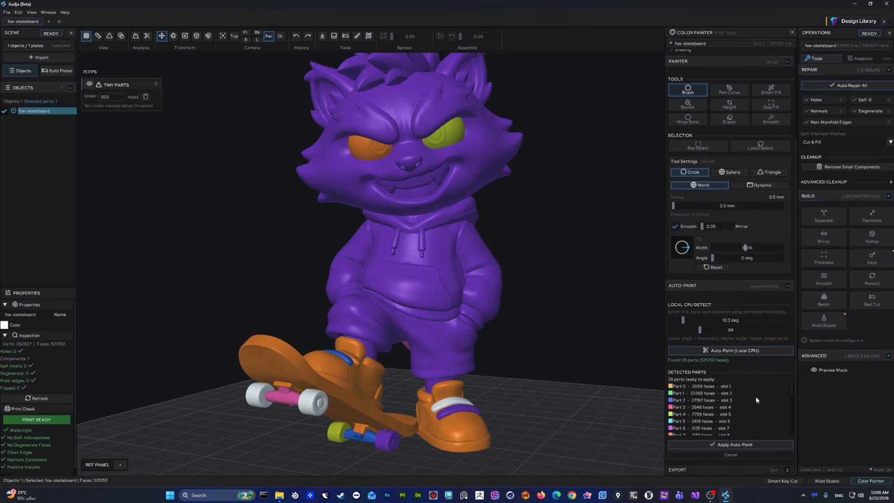
pyautogui.scroll(-10, 780, 397)
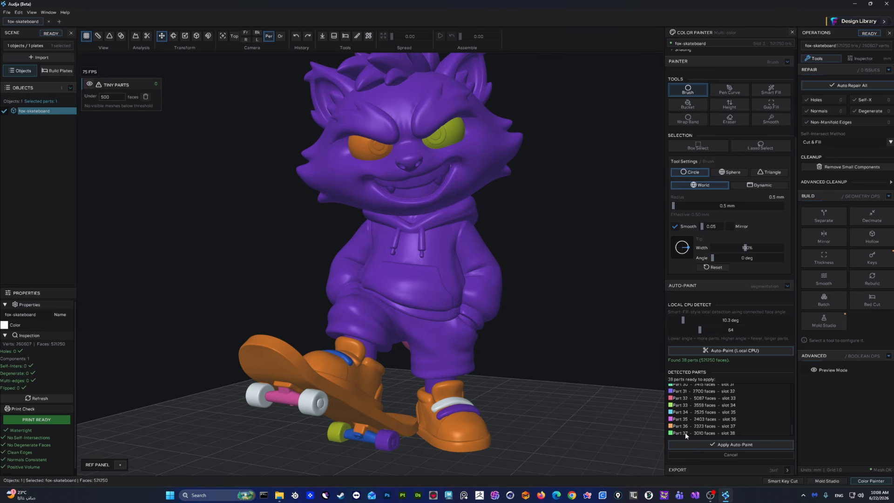
pyautogui.click(719, 445)
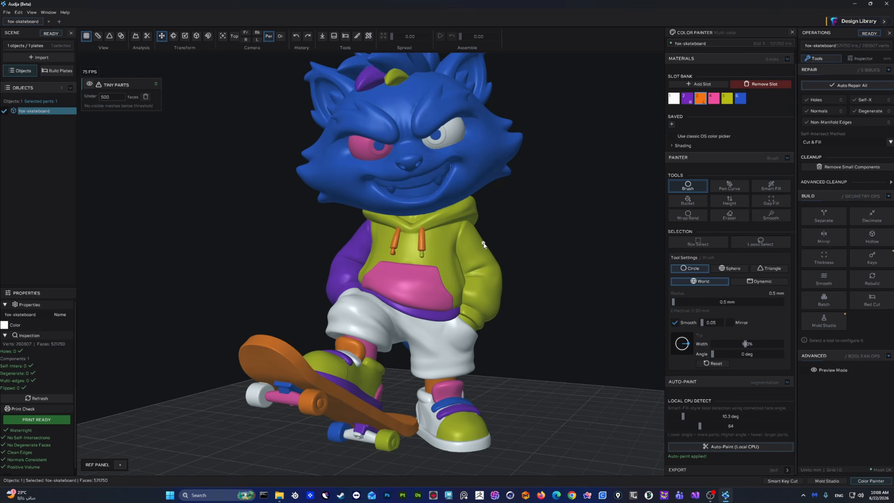
# - Lower the Auto-Paint angle to 6.1 deg, rerun the part detection and apply it to the fox
pyautogui.moveTo(571, 265); pyautogui.dragTo(573, 269, button='middle')
pyautogui.press('f')
pyautogui.moveTo(453, 254)
pyautogui.mouseDown(button='middle')
pyautogui.moveTo(539, 270)
pyautogui.moveTo(449, 270)
pyautogui.mouseUp(button='middle')
pyautogui.scroll(5, 382, 344)
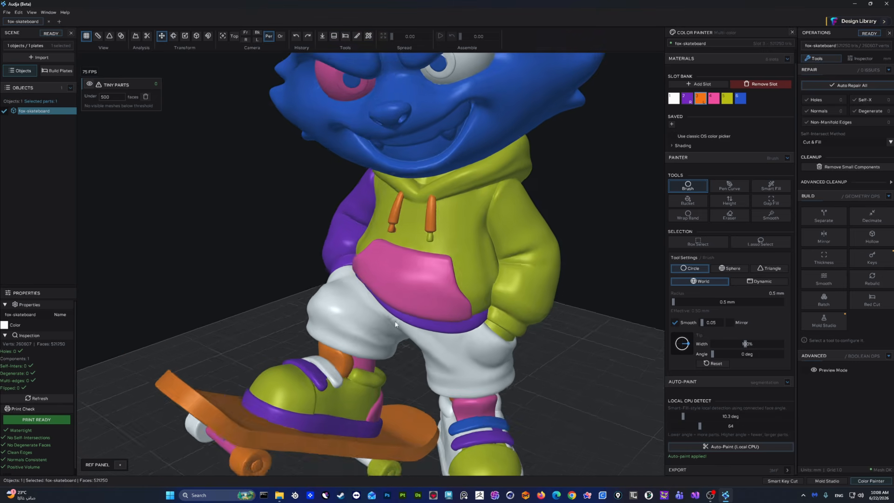
pyautogui.scroll(-6, 382, 343)
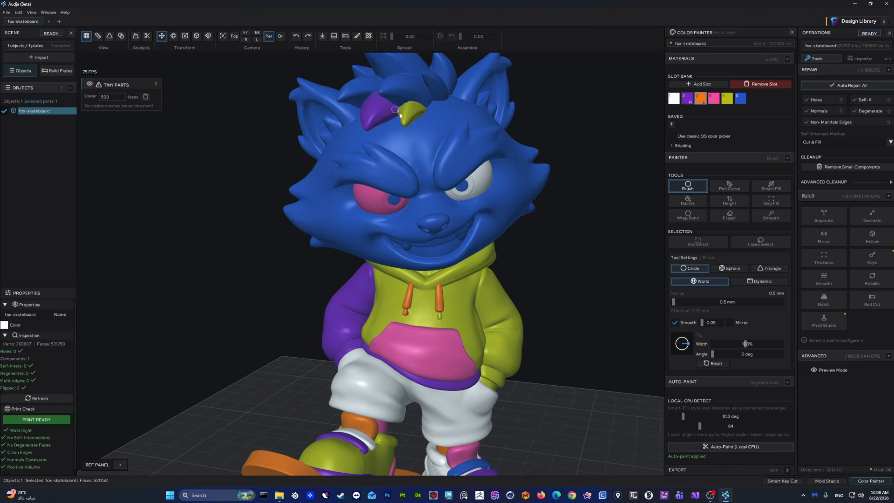
pyautogui.scroll(2, 420, 216)
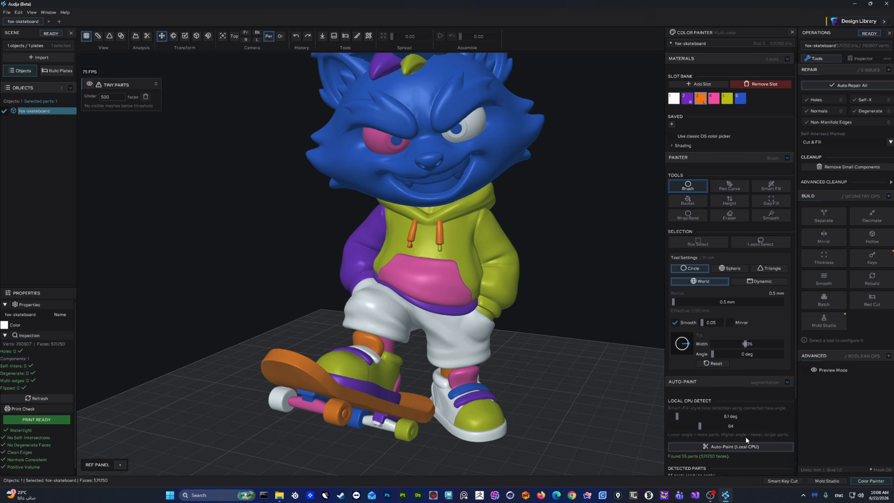
pyautogui.scroll(-5, 745, 437)
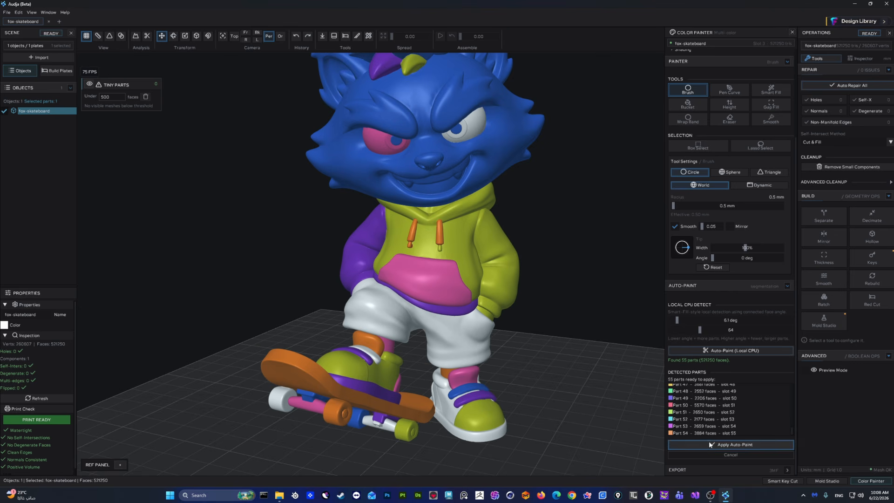
pyautogui.click(730, 444)
pyautogui.moveTo(464, 260); pyautogui.dragTo(473, 259)
pyautogui.moveTo(472, 257)
pyautogui.mouseDown(button='middle')
pyautogui.moveTo(467, 230)
pyautogui.moveTo(458, 273)
pyautogui.mouseUp(button='middle')
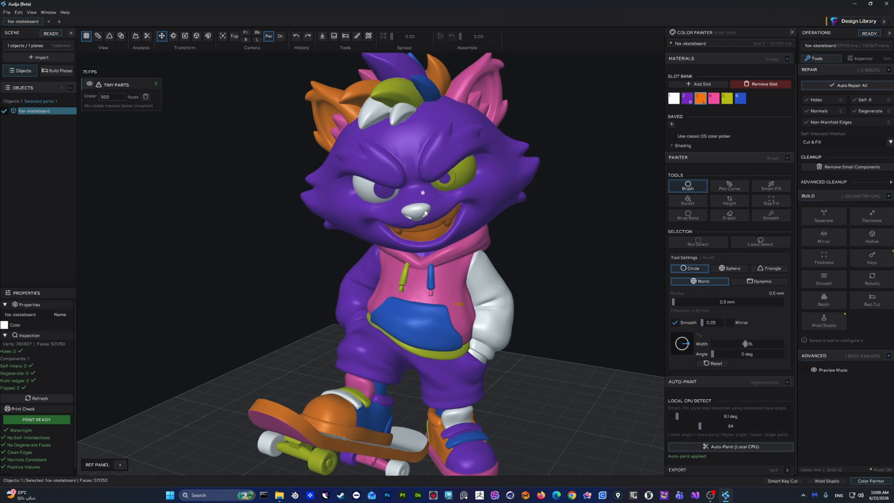
pyautogui.hotkey('ctrl', 'z')
# - Examine the auto-painted fox from several sides, checking how the head, clothes, shoes and skateboard are separated
pyautogui.moveTo(563, 203)
pyautogui.mouseDown(button='middle')
pyautogui.moveTo(586, 211)
pyautogui.moveTo(588, 227)
pyautogui.moveTo(560, 207)
pyautogui.mouseUp(button='middle')
pyautogui.moveTo(537, 327); pyautogui.dragTo(490, 222, button='middle')
pyautogui.scroll(4, 471, 288)
pyautogui.moveTo(472, 289); pyautogui.dragTo(398, 274, button='middle')
pyautogui.moveTo(515, 285); pyautogui.dragTo(228, 294, button='middle')
pyautogui.scroll(-3, 306, 301)
pyautogui.scroll(3, 493, 242)
pyautogui.moveTo(493, 242); pyautogui.dragTo(610, 338, button='middle')
pyautogui.scroll(-3, 512, 251)
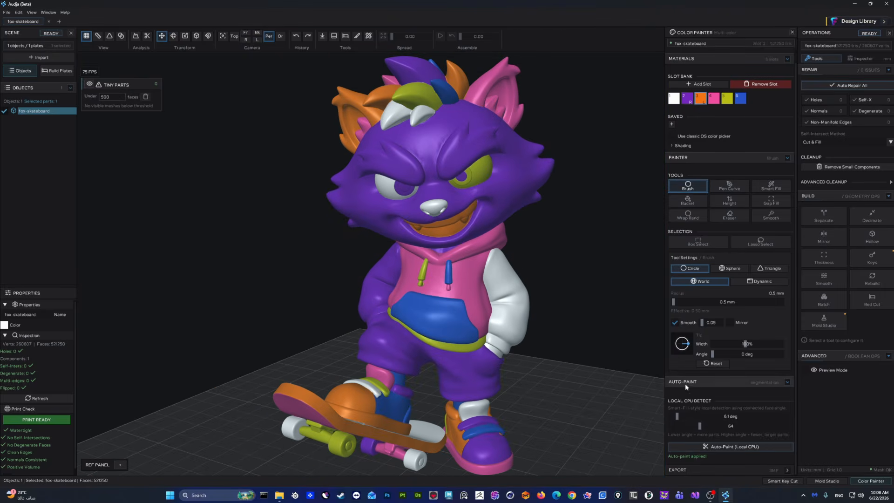
# - Smart Fill the pink ear, the hoodie's front and the purple shoe in orange with a 22 deg angle
pyautogui.click(773, 186)
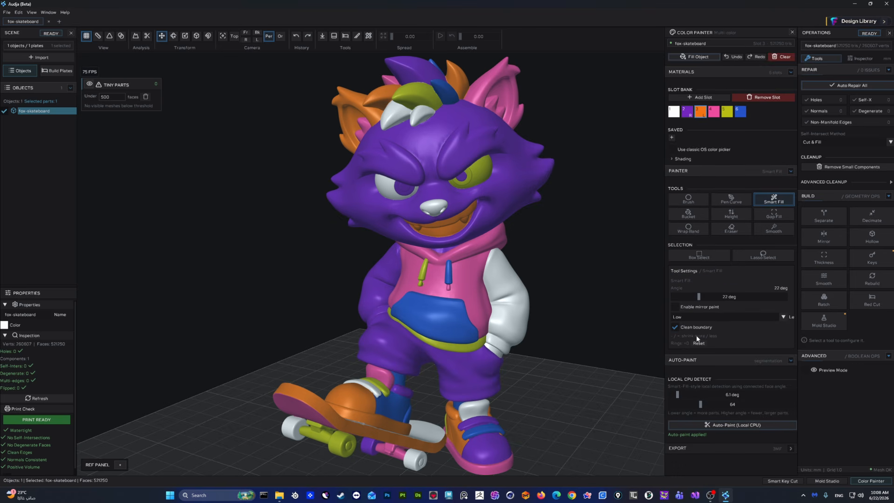
pyautogui.click(492, 118)
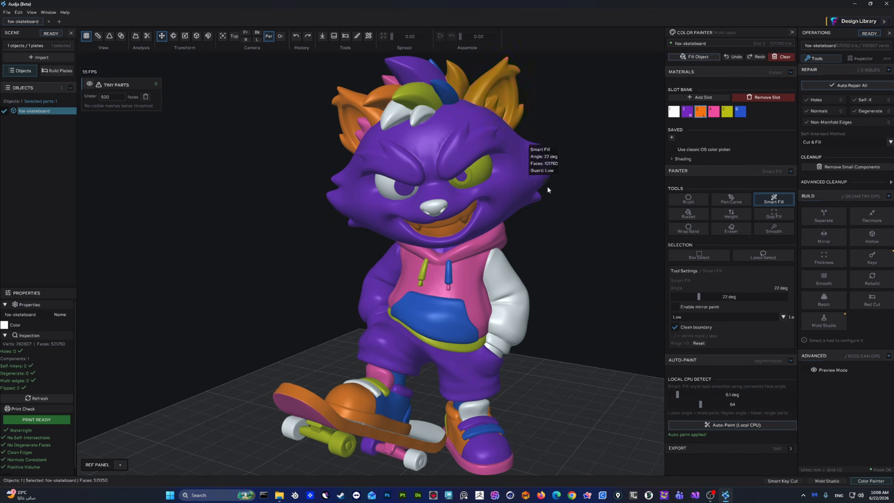
pyautogui.click(470, 289)
pyautogui.moveTo(572, 348)
pyautogui.mouseDown(button='middle')
pyautogui.moveTo(589, 329)
pyautogui.moveTo(599, 276)
pyautogui.mouseUp(button='middle')
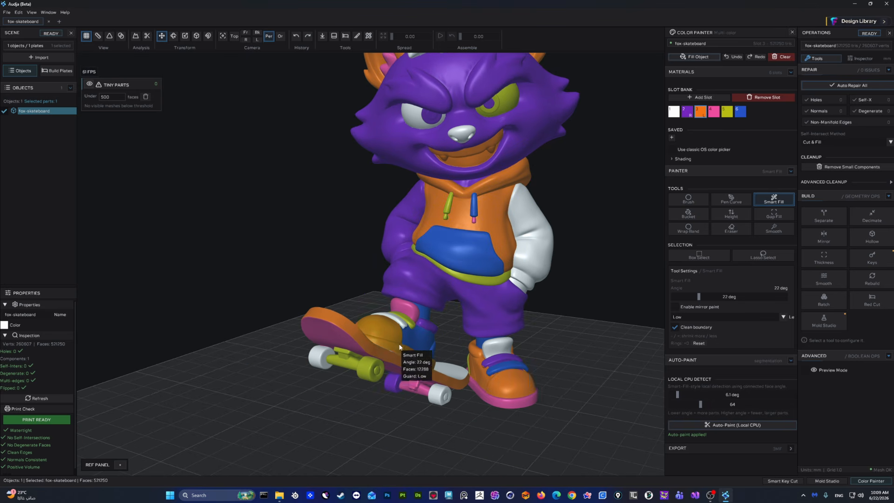
pyautogui.scroll(-4, 580, 326)
pyautogui.scroll(5, 570, 298)
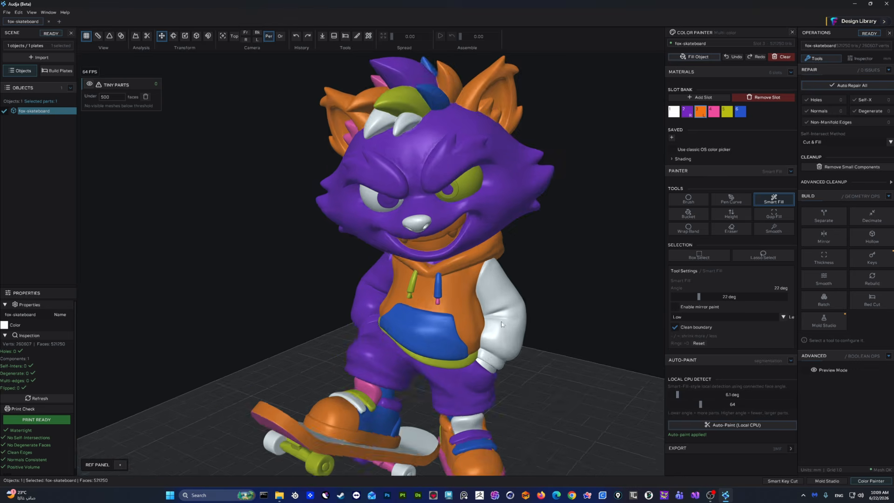
pyautogui.moveTo(513, 311); pyautogui.dragTo(531, 299, button='middle')
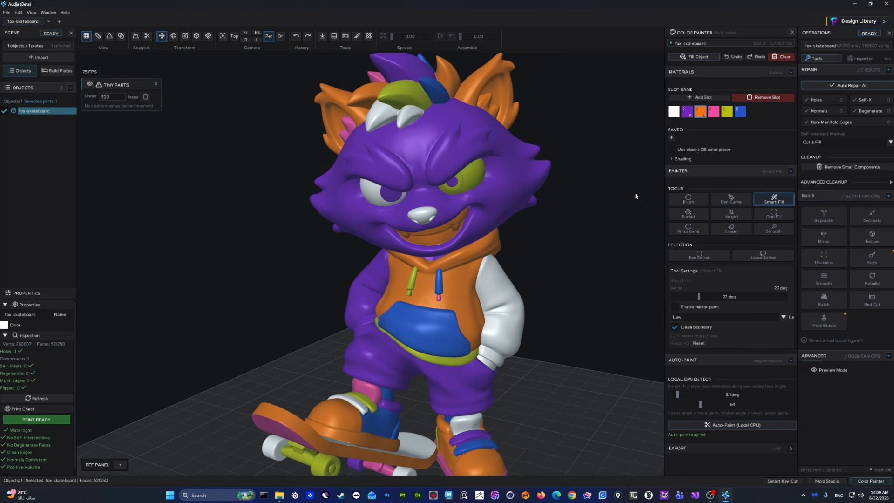
pyautogui.scroll(-3, 585, 299)
pyautogui.scroll(4, 600, 232)
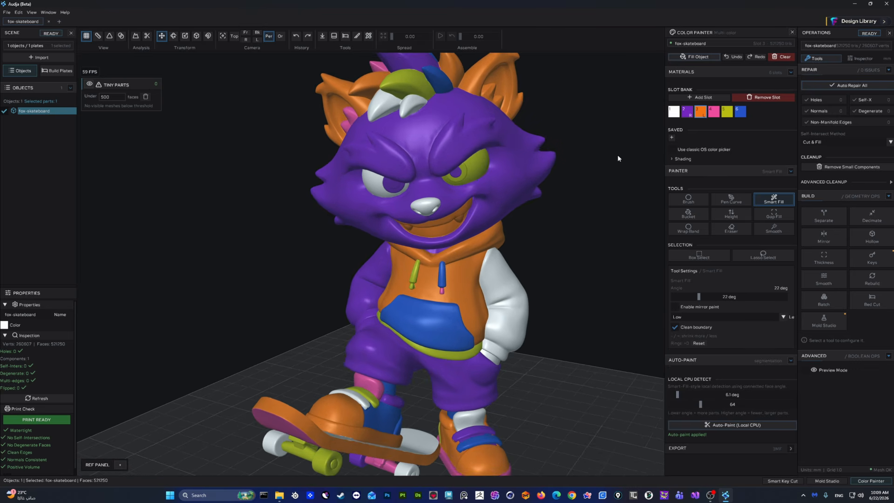
# - Clear all the paint from the fox-skateboard model
pyautogui.click(776, 57)
pyautogui.scroll(-2, 604, 305)
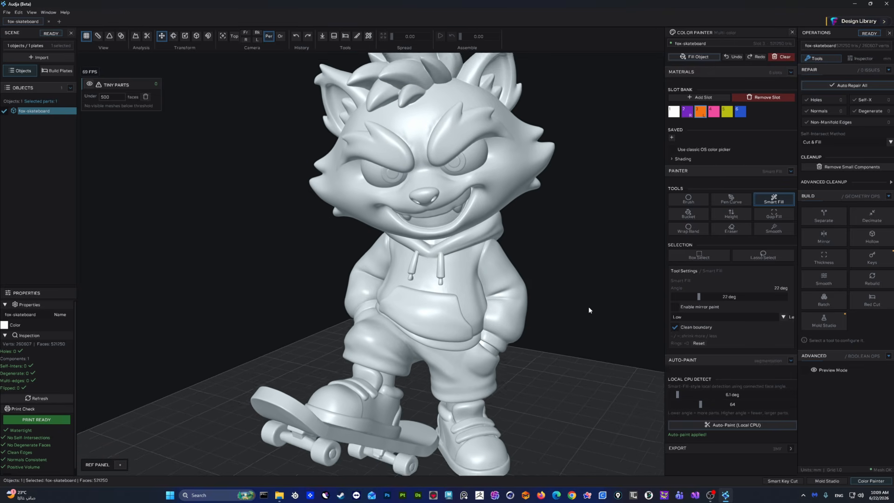
pyautogui.scroll(3, 582, 314)
pyautogui.scroll(2, 500, 247)
# - Examine the unpainted fox up close, checking the mouth, nose and eyes and the Smart Fill preview on the eye
pyautogui.moveTo(520, 258); pyautogui.dragTo(507, 294, button='middle')
pyautogui.scroll(5, 475, 236)
pyautogui.scroll(-5, 475, 229)
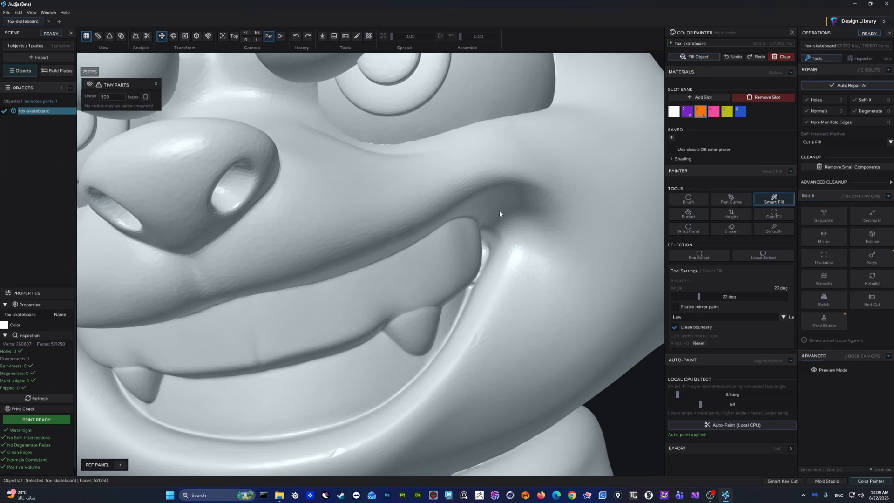
pyautogui.scroll(6, 439, 219)
pyautogui.moveTo(426, 236); pyautogui.dragTo(434, 273, button='middle')
pyautogui.scroll(5, 452, 207)
pyautogui.moveTo(459, 190); pyautogui.dragTo(480, 171, button='middle')
pyautogui.scroll(-3, 494, 177)
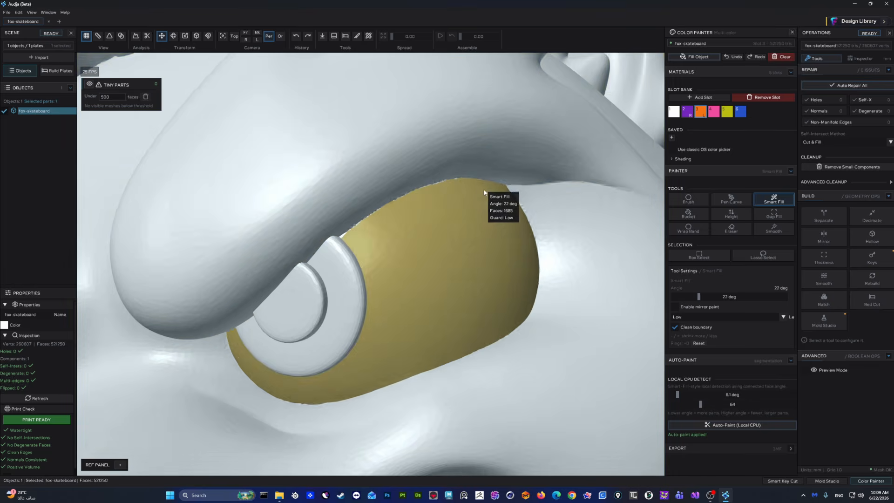
pyautogui.moveTo(484, 238); pyautogui.dragTo(516, 241, button='middle')
pyautogui.scroll(-5, 516, 242)
pyautogui.scroll(-8, 517, 241)
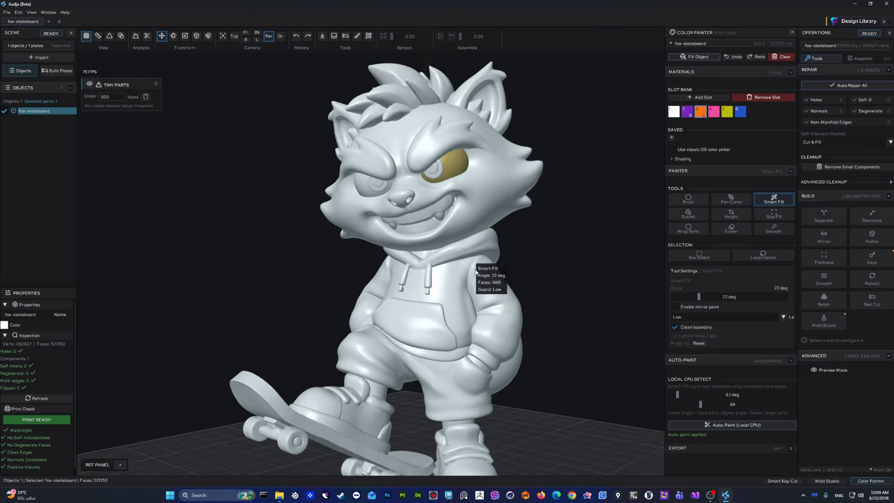
pyautogui.keyDown('shift'); pyautogui.moveTo(475, 271); pyautogui.dragTo(519, 284, button='middle'); pyautogui.keyUp('shift')
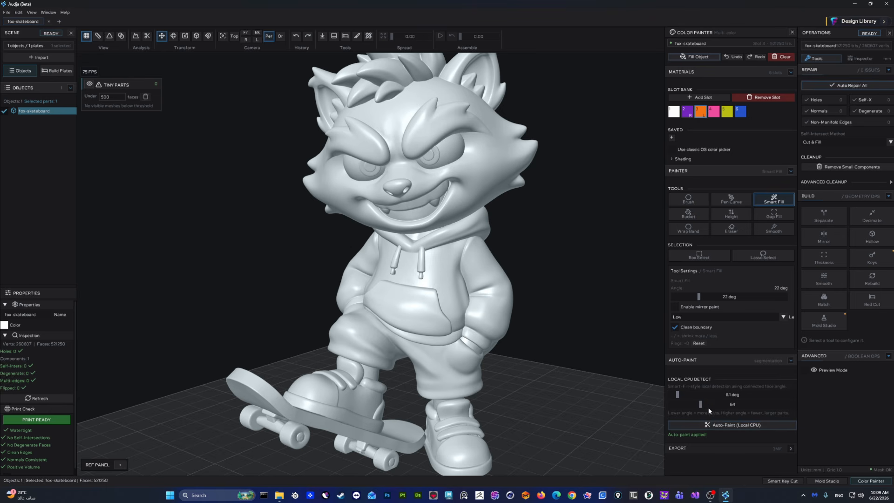
# - Set the Auto-Paint value below the angle to 62 and open the Color Painter's export options
pyautogui.moveTo(710, 405)
pyautogui.mouseDown()
pyautogui.moveTo(760, 405)
pyautogui.moveTo(712, 412)
pyautogui.mouseUp()
pyautogui.click(772, 359)
pyautogui.click(716, 375)
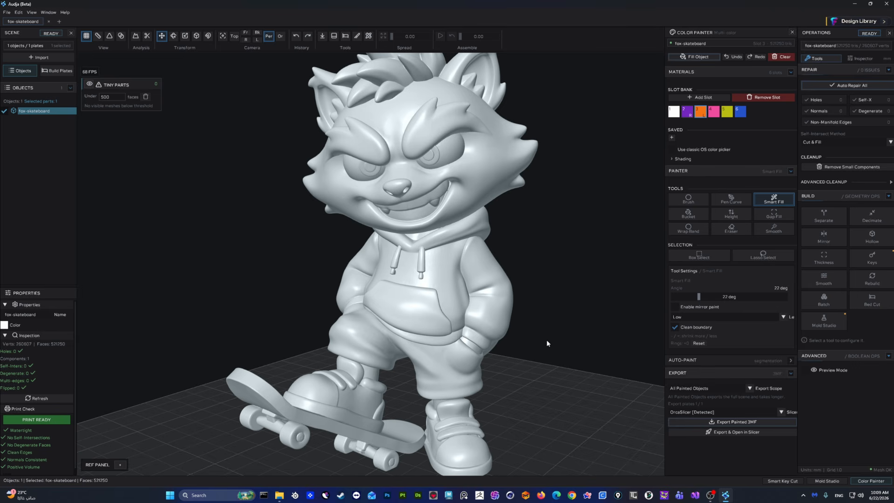
# - Switch to the Brush and set the painted export scope to All Painted Objects
pyautogui.scroll(2, 546, 343)
pyautogui.click(688, 199)
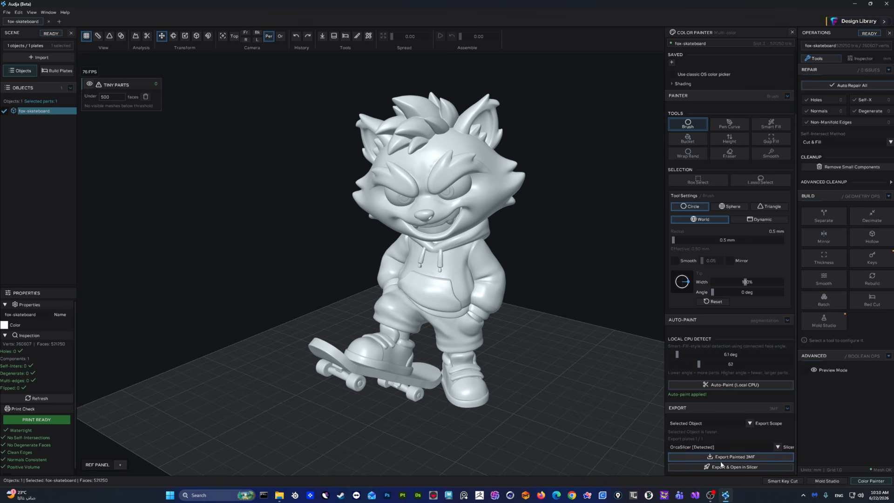
pyautogui.click(711, 423)
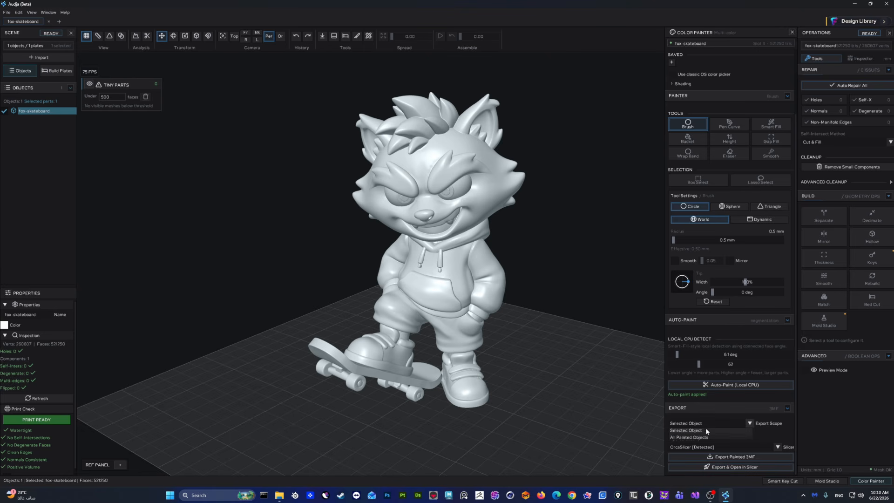
pyautogui.scroll(3, 486, 252)
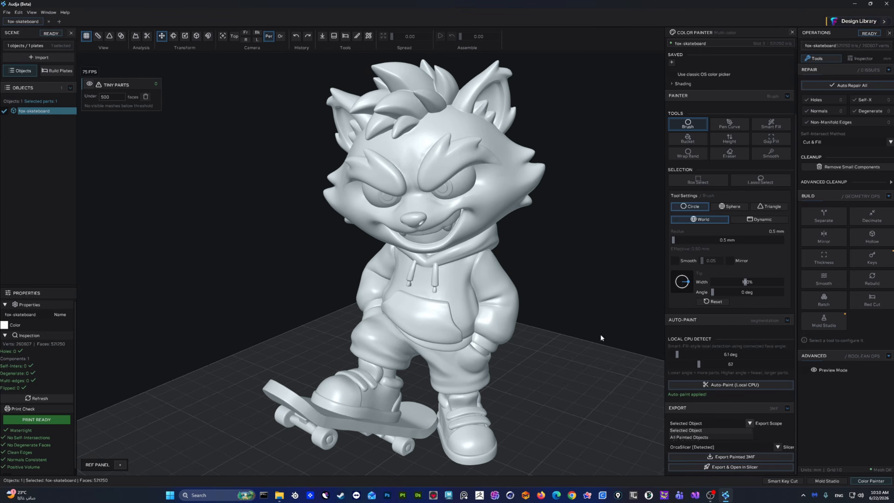
pyautogui.click(697, 438)
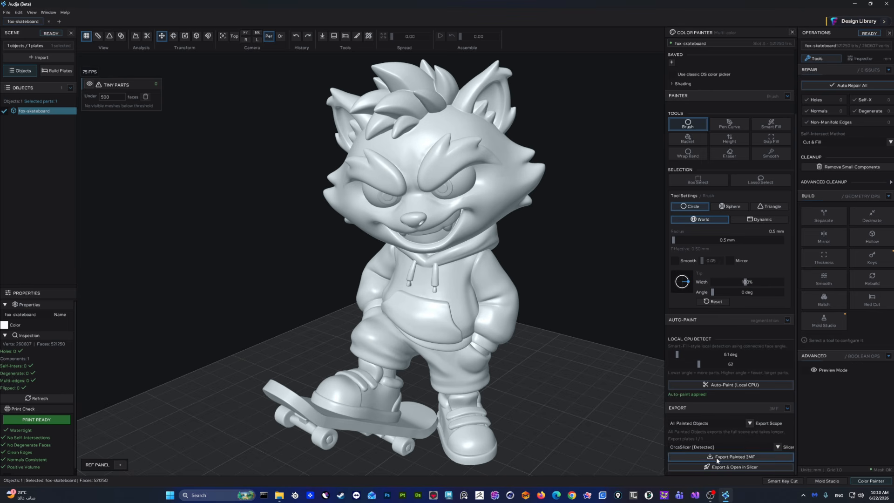
pyautogui.scroll(-2, 538, 297)
pyautogui.scroll(2, 540, 298)
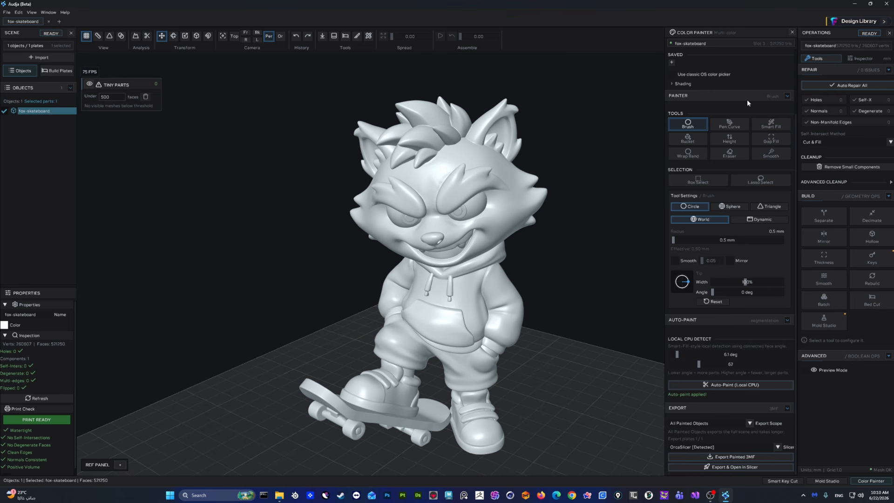
pyautogui.scroll(2, 786, 66)
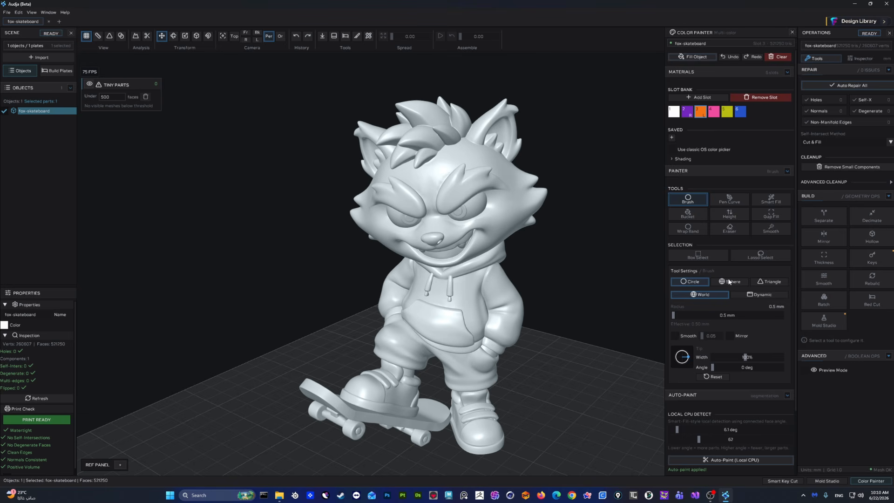
pyautogui.scroll(-2, 730, 281)
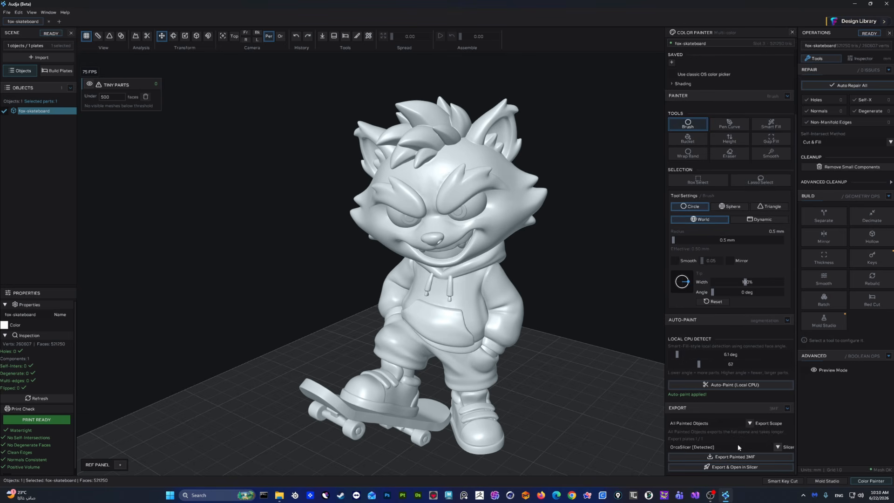
# - Close the Color Painter and review the selected-object export formats, painted 3MF scopes and available slicers
pyautogui.click(792, 32)
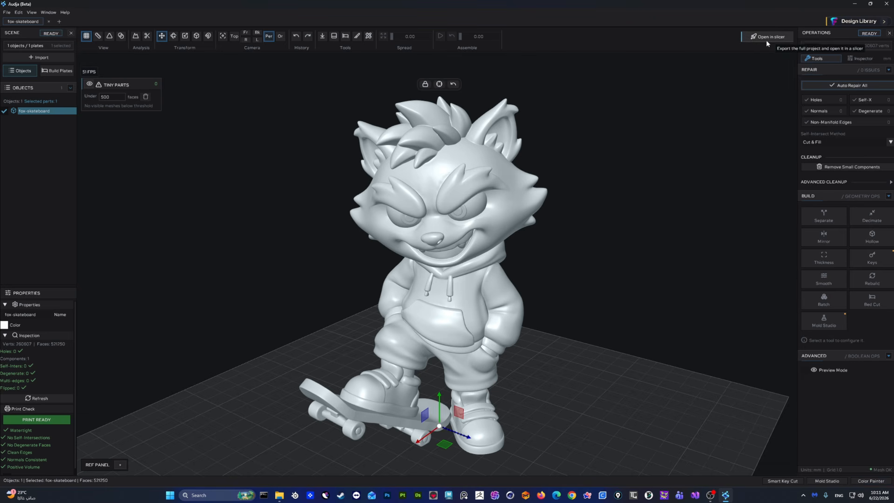
pyautogui.click(6, 12)
pyautogui.click(6, 12)
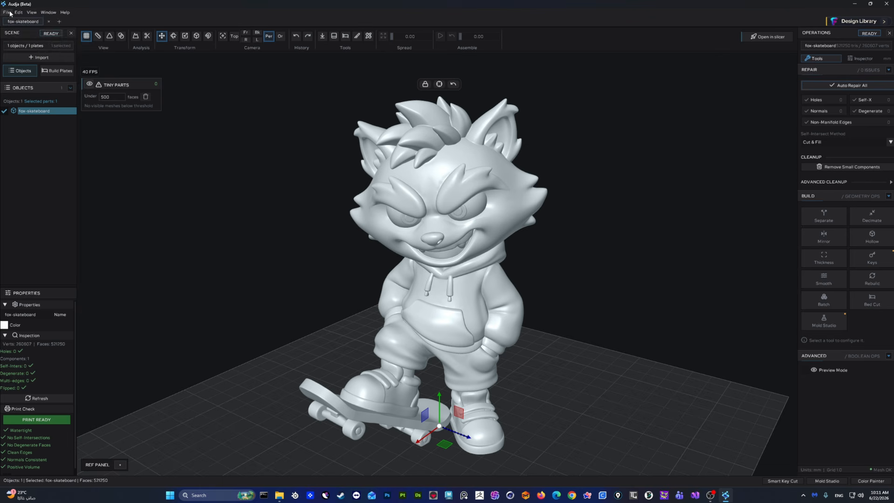
pyautogui.click(19, 13)
pyautogui.click(6, 11)
pyautogui.moveTo(33, 54)
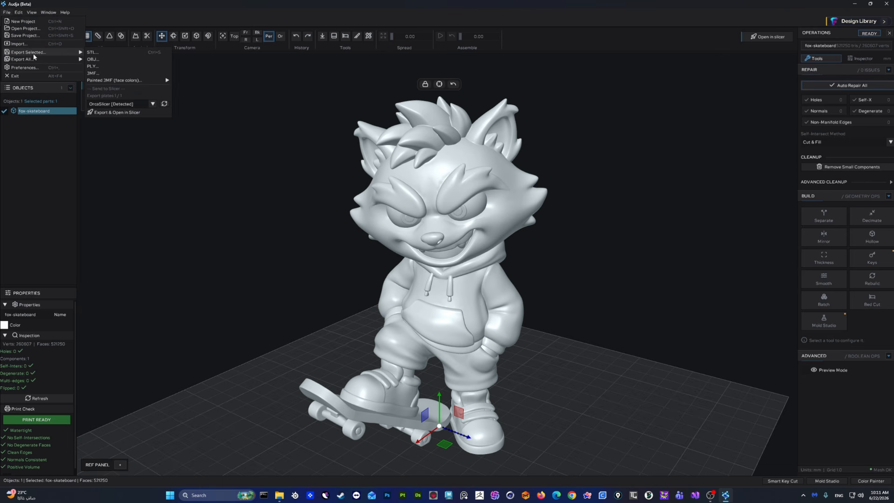
pyautogui.moveTo(143, 79)
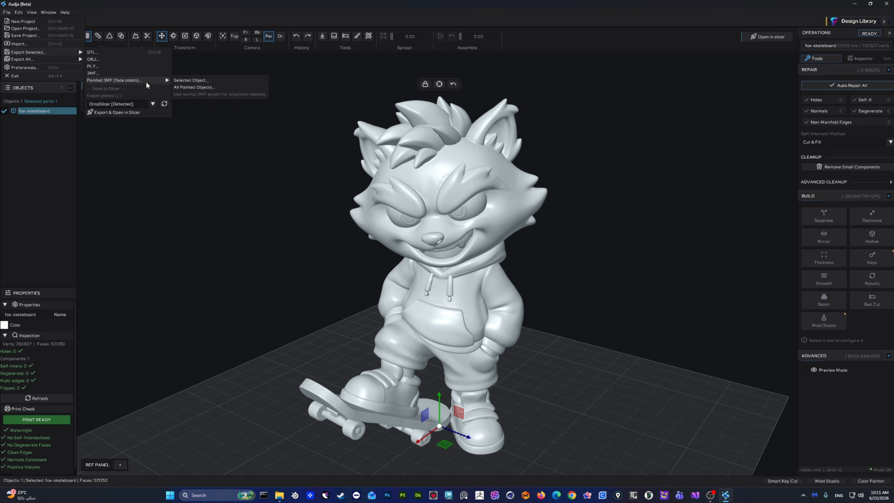
pyautogui.click(112, 102)
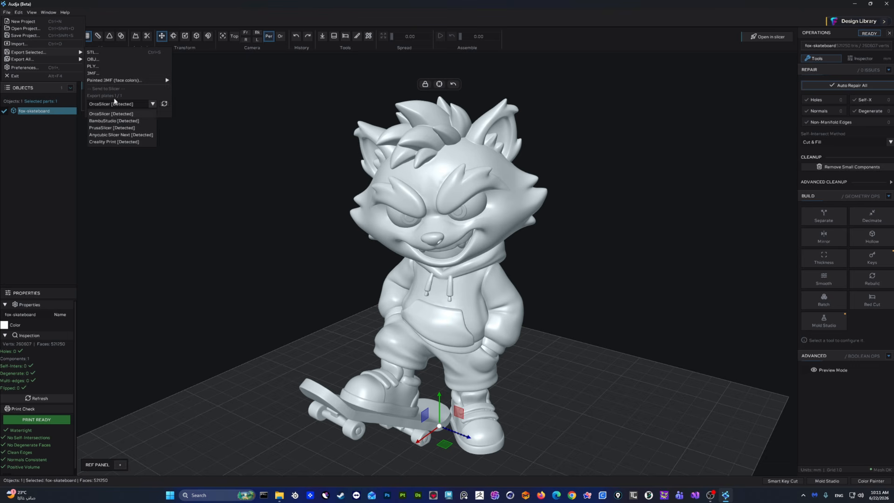
pyautogui.click(612, 130)
# - Choose OrcaSlicer in the slicer export options and open the Slicer Exports folder in File Explorer
pyautogui.moveTo(617, 205); pyautogui.dragTo(609, 183, button='middle')
pyautogui.click(769, 38)
pyautogui.click(766, 52)
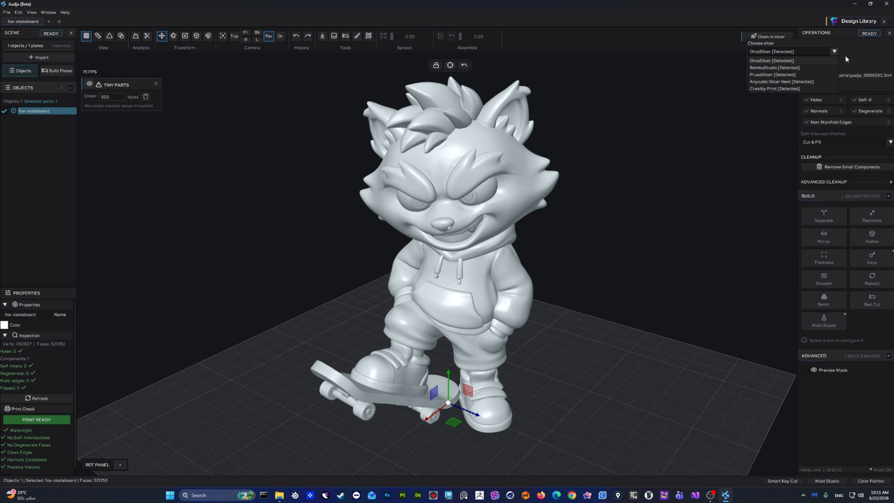
pyautogui.click(789, 61)
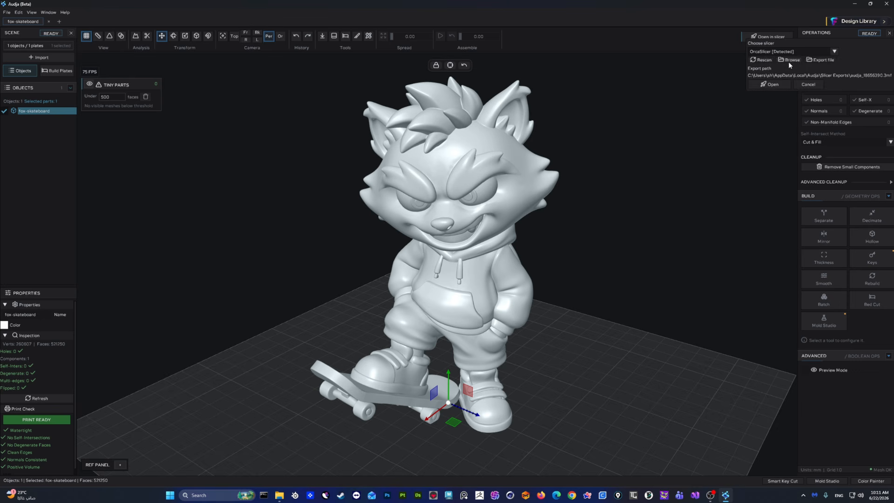
pyautogui.click(771, 78)
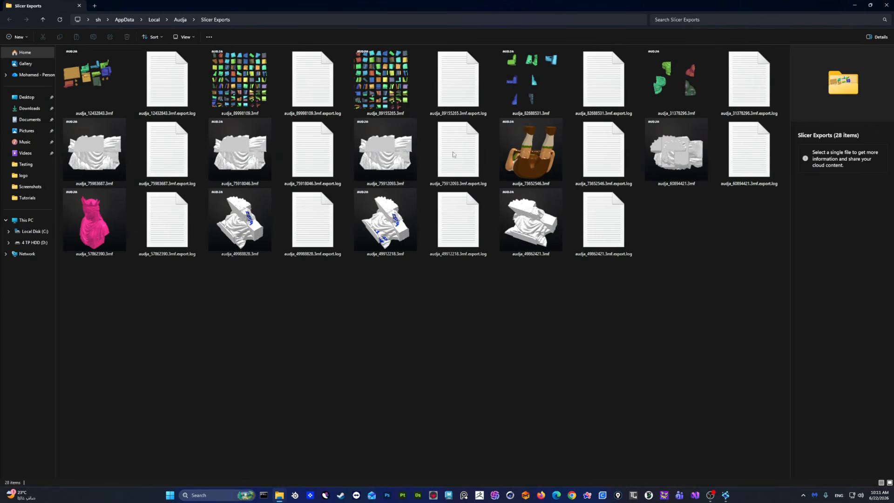
# - Look through the exported 3MF files in the Slicer Exports folder and minimize File Explorer
pyautogui.click(240, 79)
pyautogui.click(407, 101)
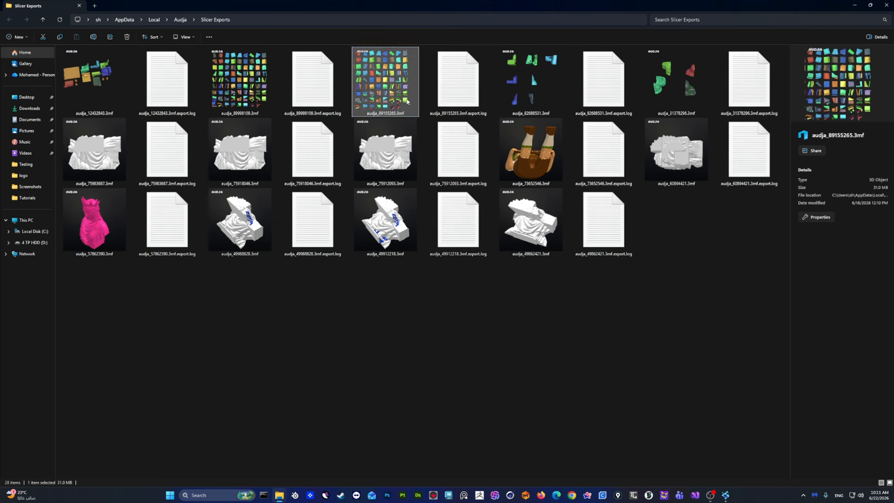
pyautogui.click(691, 80)
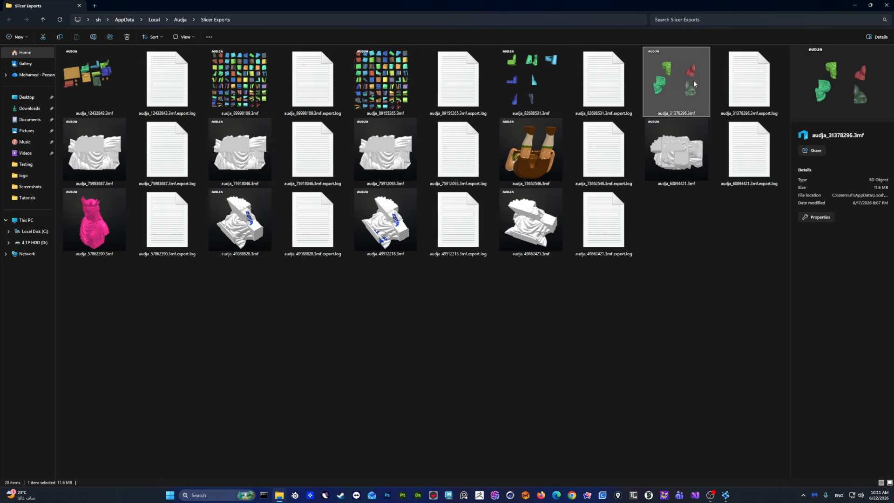
pyautogui.click(855, 6)
# - Return to the slicer export options in Audja, review the available slicers and keep OrcaSlicer
pyautogui.click(776, 37)
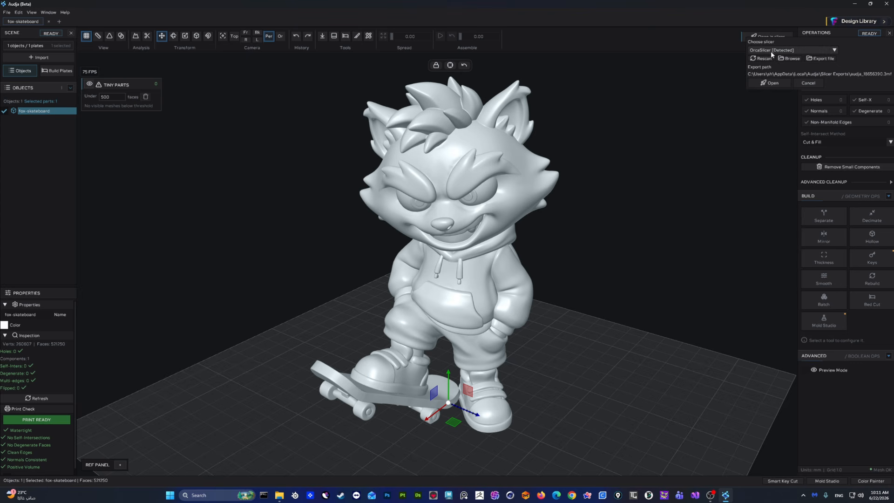
pyautogui.click(769, 51)
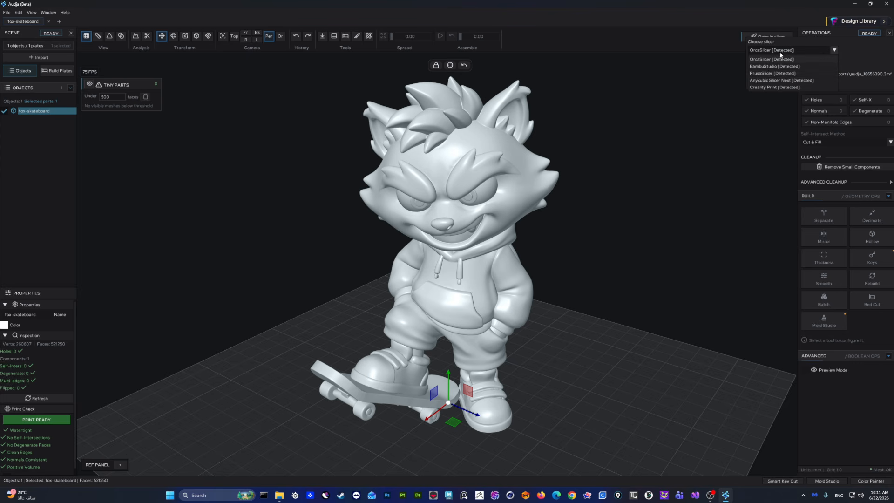
pyautogui.click(771, 58)
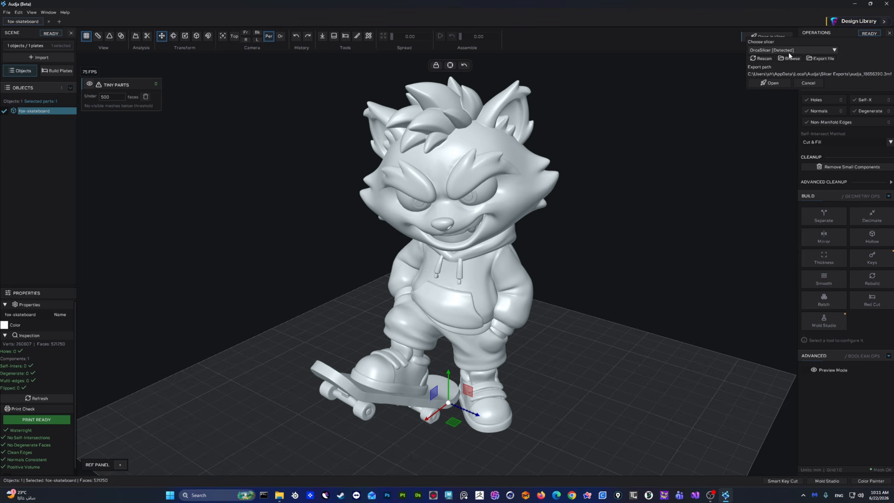
pyautogui.click(769, 84)
# - Reopen the Color Painter and run the Auto-Paint part detection on the fox at 6.1 deg
pyautogui.scroll(5, 525, 139)
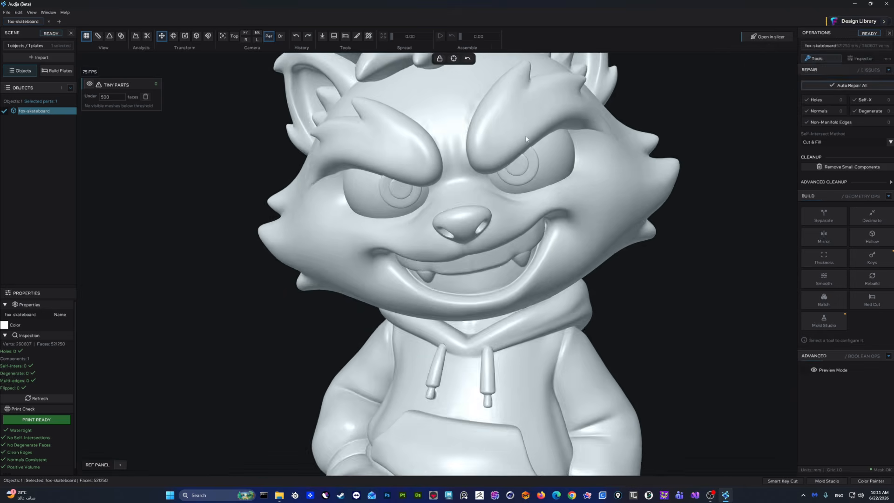
pyautogui.scroll(3, 526, 139)
pyautogui.click(861, 481)
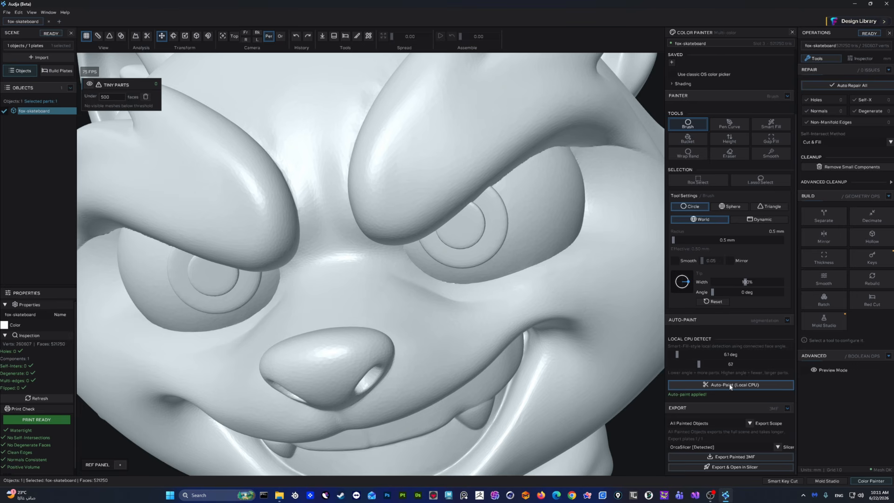
pyautogui.click(696, 384)
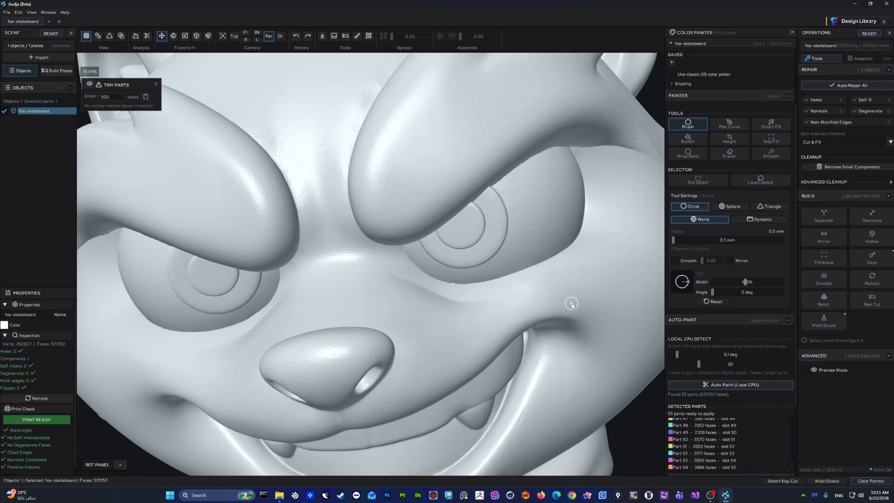
# - Apply the detected Auto-Paint parts to the fox and close the Color Painter
pyautogui.scroll(-1, 753, 417)
pyautogui.click(724, 386)
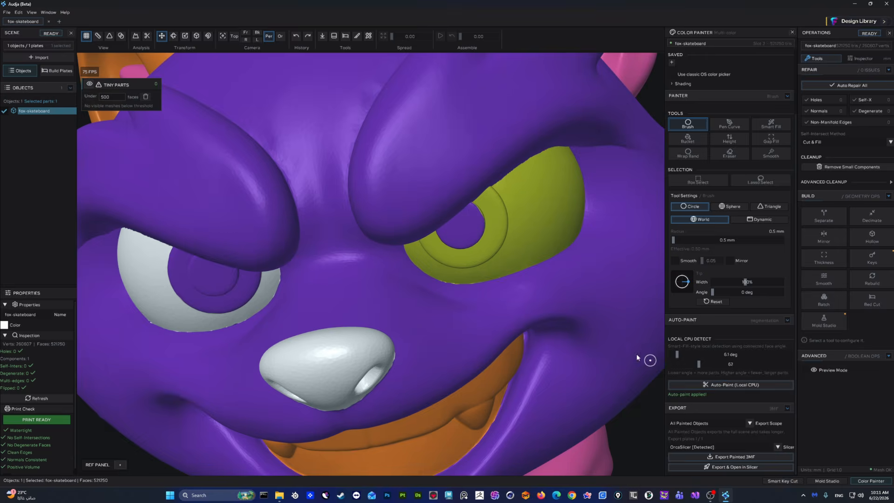
pyautogui.scroll(-5, 577, 283)
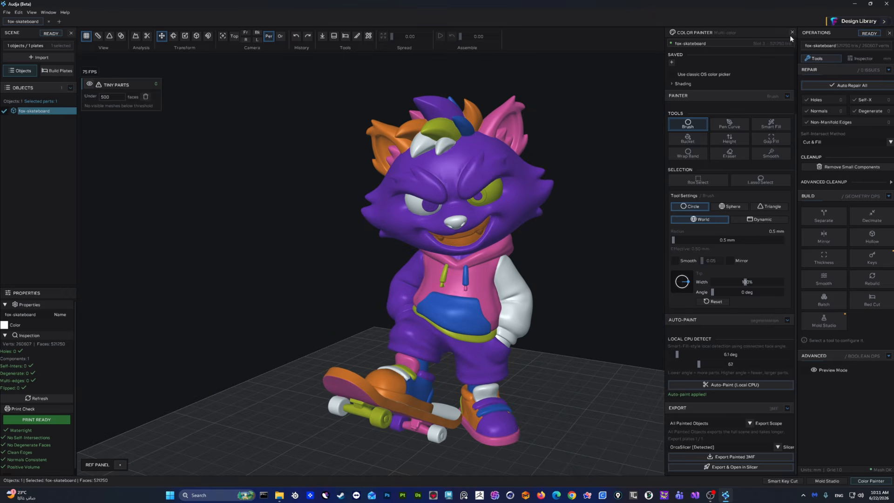
pyautogui.press('Escape')
# - Open the painted fox in OrcaSlicer and accept the customized presets of its 3MF file
pyautogui.click(753, 38)
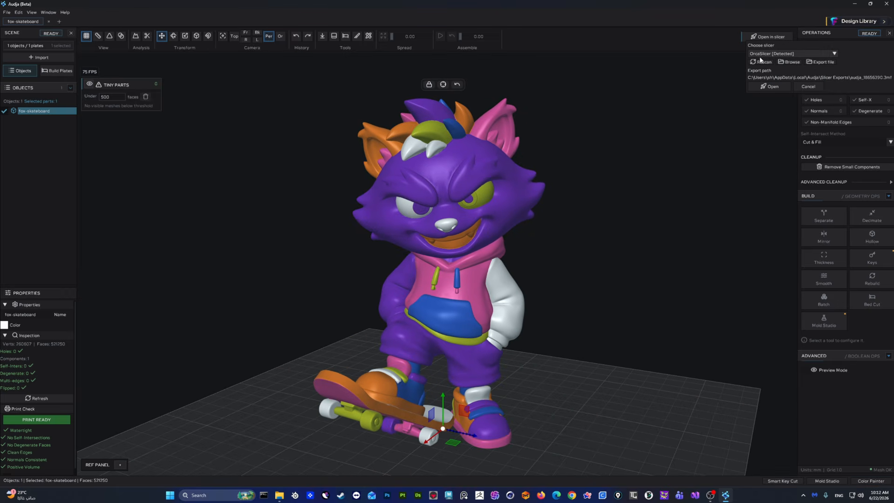
pyautogui.click(757, 54)
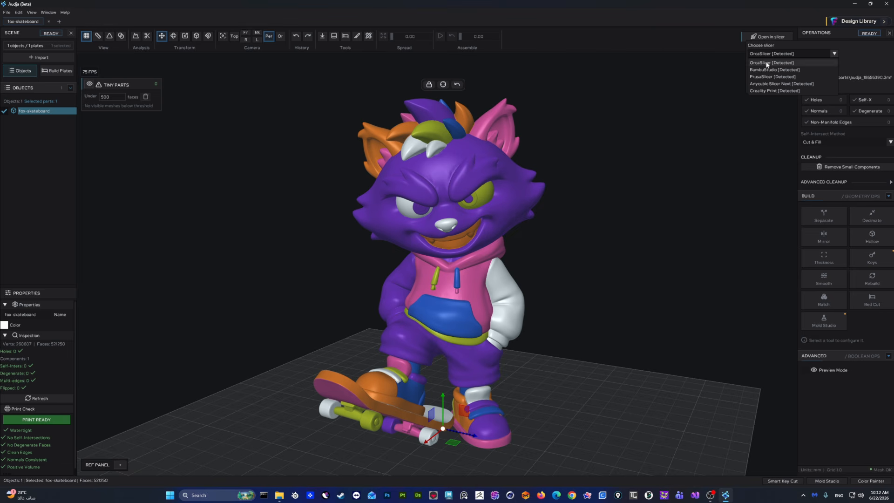
pyautogui.click(767, 64)
pyautogui.click(773, 88)
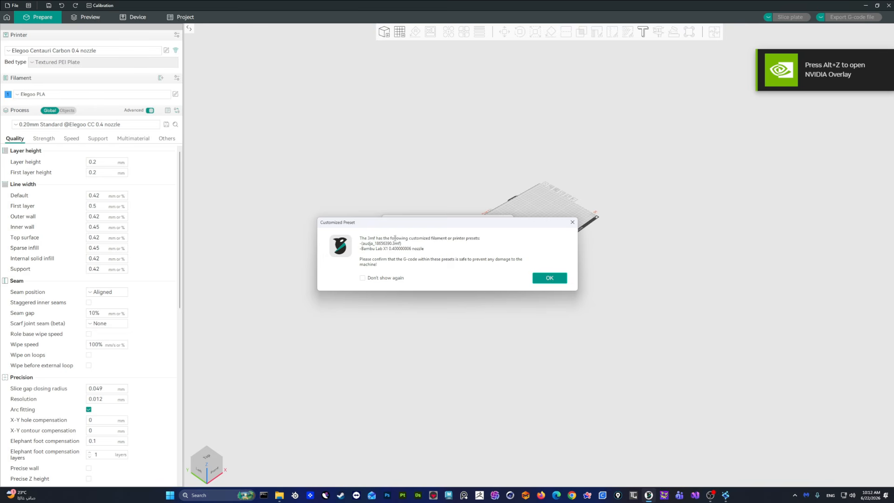
pyautogui.click(549, 277)
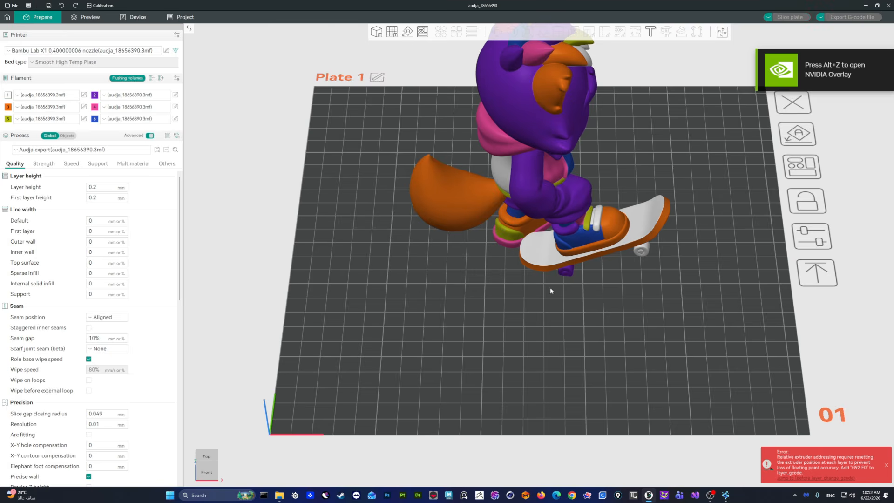
# - Examine the imported fox and its painted colors on Plate 1 from several angles
pyautogui.moveTo(566, 351); pyautogui.dragTo(497, 345)
pyautogui.moveTo(624, 311); pyautogui.dragTo(638, 300)
pyautogui.scroll(5, 666, 275)
pyautogui.moveTo(705, 163); pyautogui.dragTo(686, 259, button='right')
pyautogui.moveTo(686, 260)
pyautogui.mouseDown()
pyautogui.moveTo(703, 241)
pyautogui.moveTo(699, 258)
pyautogui.mouseUp()
pyautogui.scroll(-6, 693, 256)
pyautogui.moveTo(668, 243); pyautogui.dragTo(674, 183, button='right')
pyautogui.moveTo(642, 240); pyautogui.dragTo(682, 261)
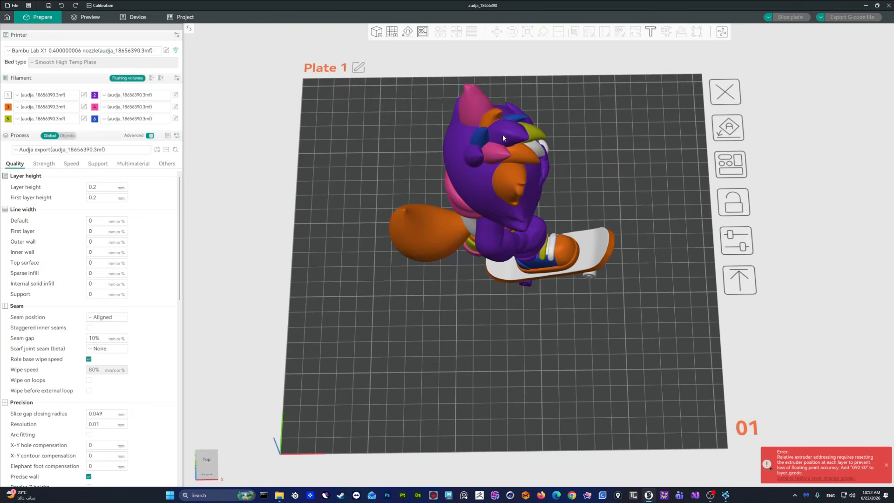
pyautogui.moveTo(314, 70); pyautogui.dragTo(340, 141, button='right')
pyautogui.moveTo(633, 219); pyautogui.dragTo(610, 204)
# - Switch to Audja and inspect the original painted fox to compare it with the imported model
pyautogui.hotkey('alt', 'Tab')
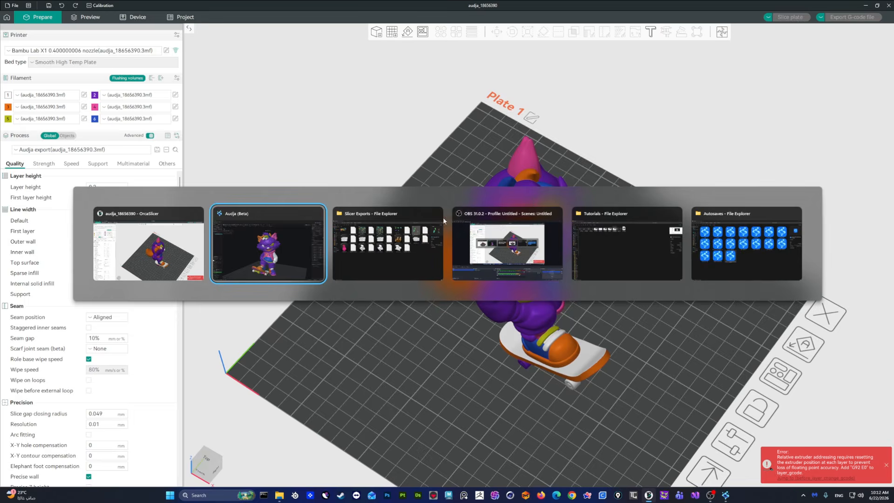
pyautogui.moveTo(601, 321); pyautogui.dragTo(592, 358)
pyautogui.moveTo(575, 284); pyautogui.dragTo(604, 306)
pyautogui.scroll(-5, 549, 236)
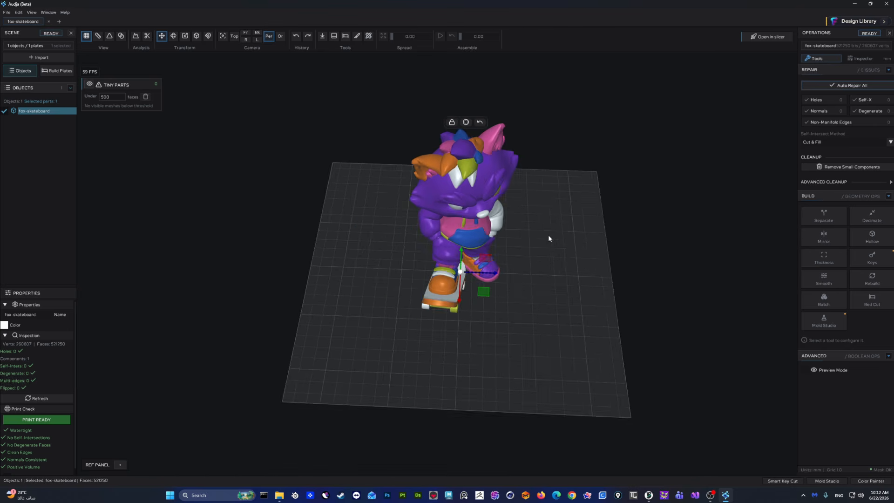
pyautogui.scroll(4, 547, 236)
pyautogui.moveTo(540, 273); pyautogui.dragTo(610, 223)
pyautogui.scroll(4, 513, 236)
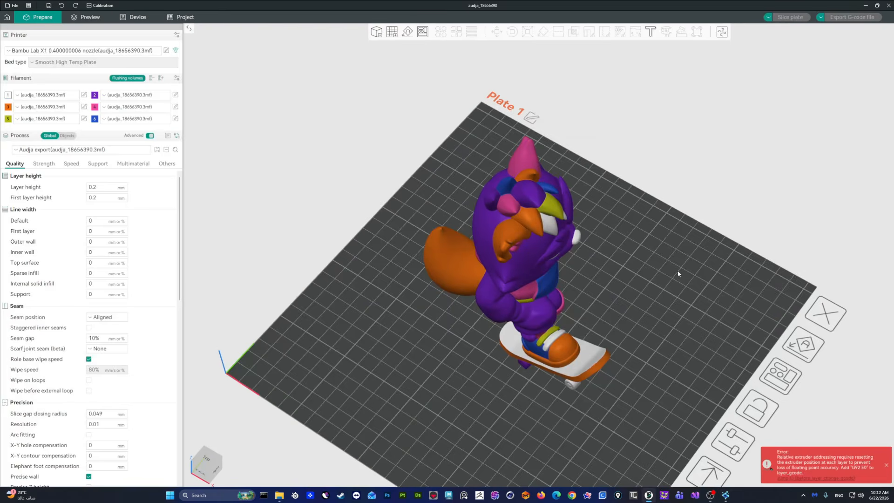
# - Return to OrcaSlicer, view the fox from the front and side, and look through the available printer presets
pyautogui.moveTo(678, 274); pyautogui.dragTo(651, 249)
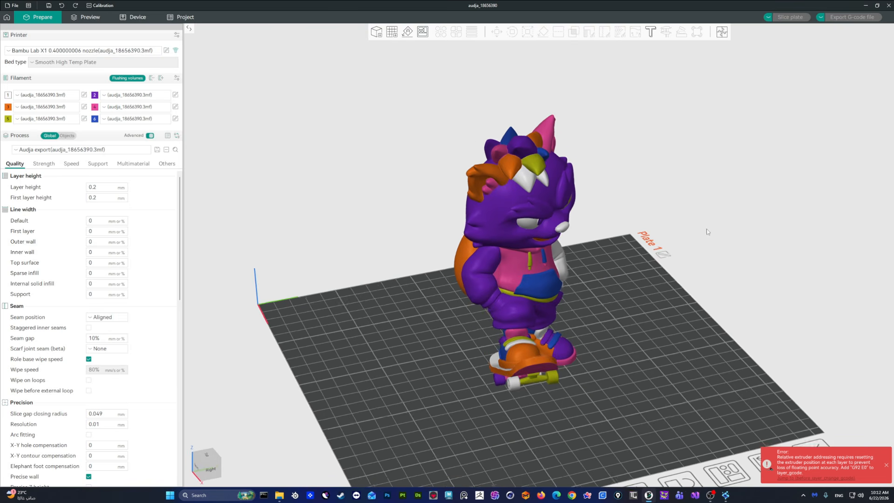
pyautogui.moveTo(708, 233); pyautogui.dragTo(660, 207, button='middle')
pyautogui.moveTo(307, 141); pyautogui.dragTo(325, 170, button='middle')
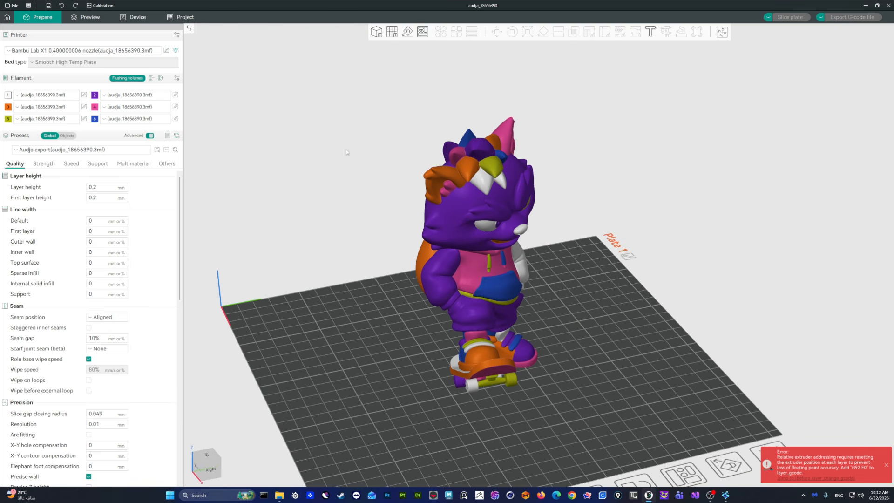
pyautogui.click(59, 52)
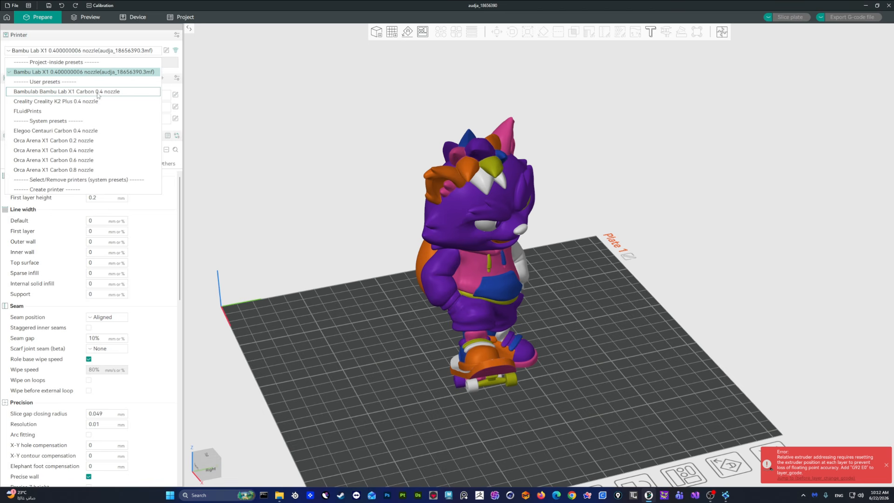
pyautogui.click(350, 150)
pyautogui.moveTo(350, 151); pyautogui.dragTo(424, 147)
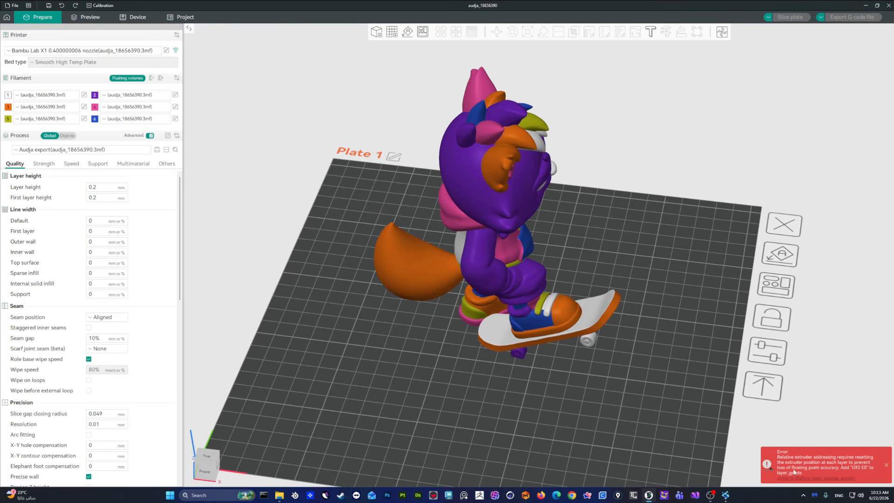
# - Set the printer to the user preset Bambulab Bambu Lab X1 Carbon 0.4 nozzle, after another comparison with Audja
pyautogui.moveTo(574, 293); pyautogui.dragTo(565, 313, button='right')
pyautogui.moveTo(607, 268); pyautogui.dragTo(589, 263)
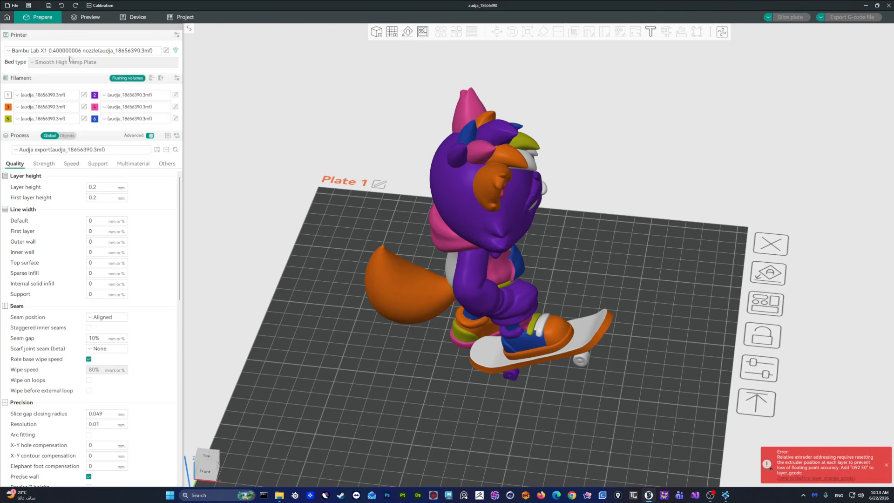
pyautogui.hotkey('alt', 'Tab')
pyautogui.moveTo(493, 177); pyautogui.dragTo(540, 211, button='middle')
pyautogui.hotkey('alt', 'Tab')
pyautogui.click(35, 51)
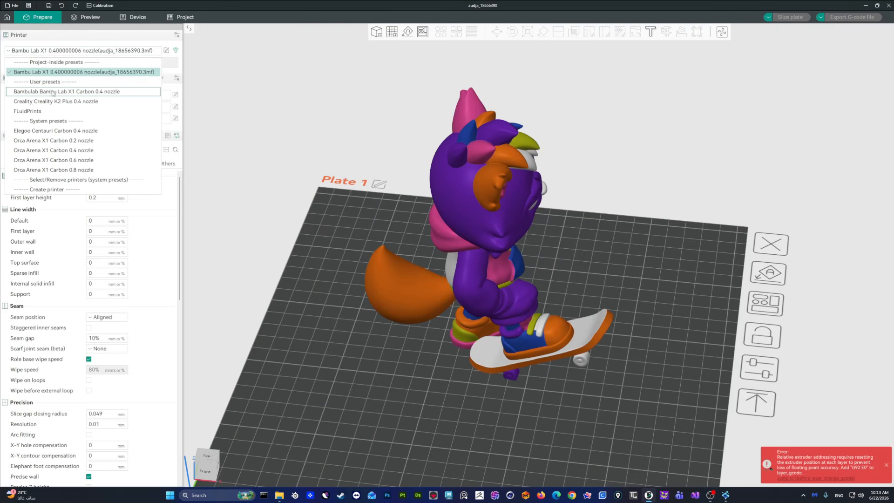
pyautogui.click(64, 94)
# - Inspect the fox's filament colors up close and open the sliced preview of the plate
pyautogui.moveTo(496, 196); pyautogui.dragTo(406, 204)
pyautogui.scroll(5, 496, 218)
pyautogui.scroll(3, 406, 206)
pyautogui.click(70, 50)
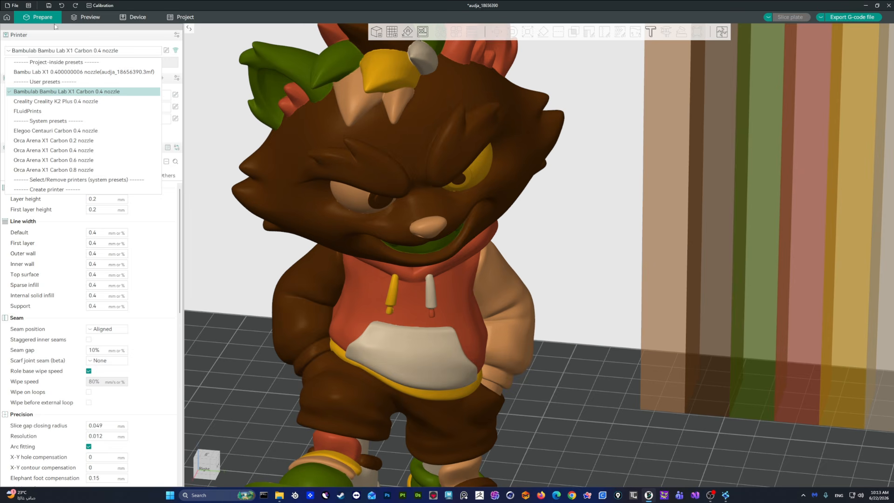
pyautogui.click(89, 16)
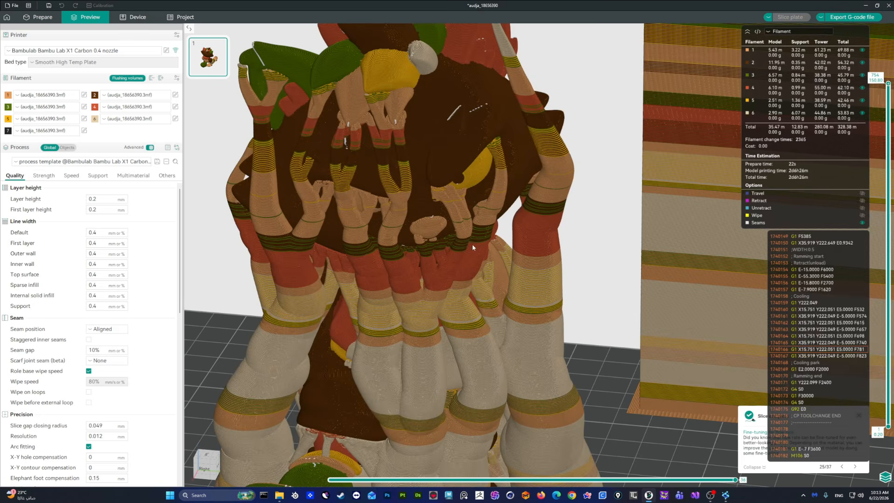
# - Examine the sliced fox's supports and colored toolpaths up close from the front and side
pyautogui.scroll(-4, 479, 251)
pyautogui.moveTo(482, 253); pyautogui.dragTo(452, 242)
pyautogui.scroll(6, 450, 198)
pyautogui.scroll(4, 450, 198)
pyautogui.moveTo(451, 198); pyautogui.dragTo(518, 219)
pyautogui.scroll(-4, 518, 219)
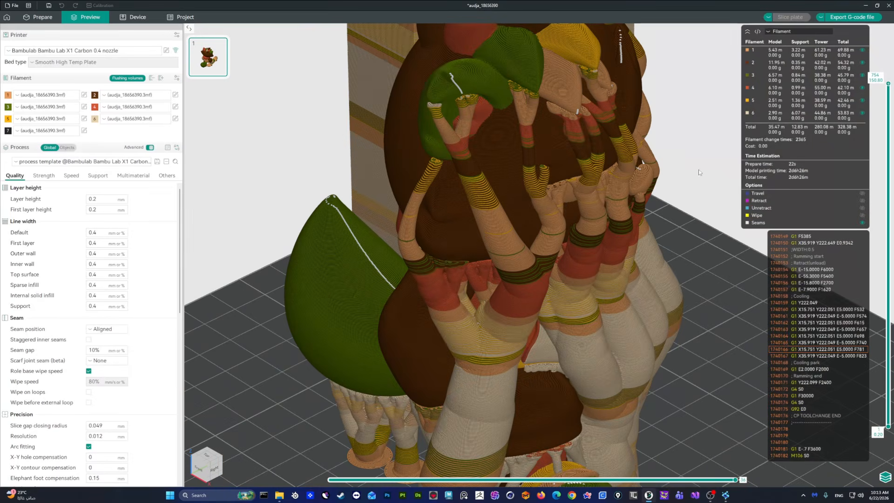
# - Lower the preview to layer 87 to examine the fox's inner layers, and raise it back up
pyautogui.moveTo(888, 82); pyautogui.dragTo(883, 392)
pyautogui.moveTo(565, 182); pyautogui.dragTo(570, 215)
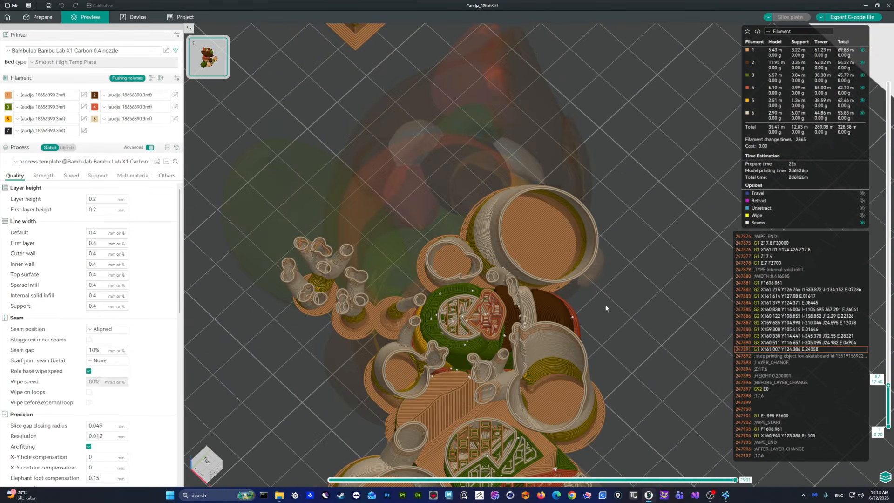
pyautogui.moveTo(888, 385); pyautogui.dragTo(888, 130)
pyautogui.moveTo(505, 258); pyautogui.dragTo(588, 345)
# - Switch to Audja to view the painted fox and return to the sliced preview in OrcaSlicer
pyautogui.hotkey('alt', 'Tab')
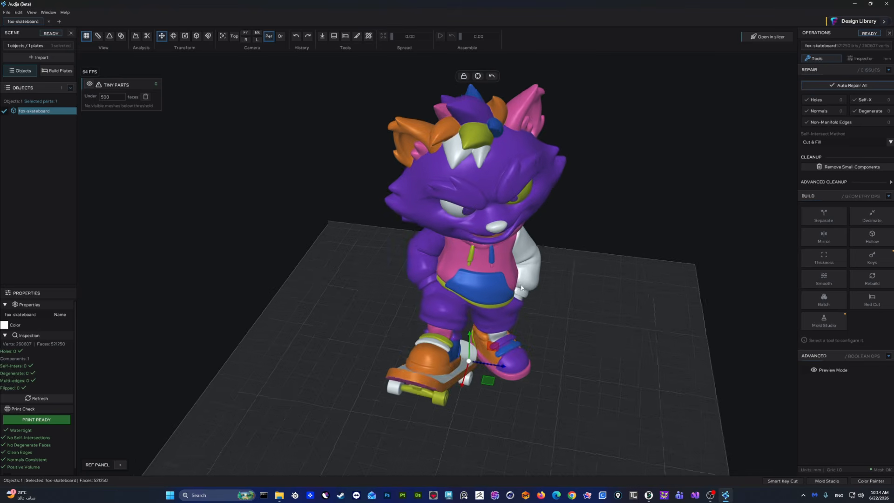
pyautogui.scroll(-3, 521, 288)
pyautogui.moveTo(577, 288); pyautogui.dragTo(540, 243, button='middle')
pyautogui.hotkey('alt', 'Tab')
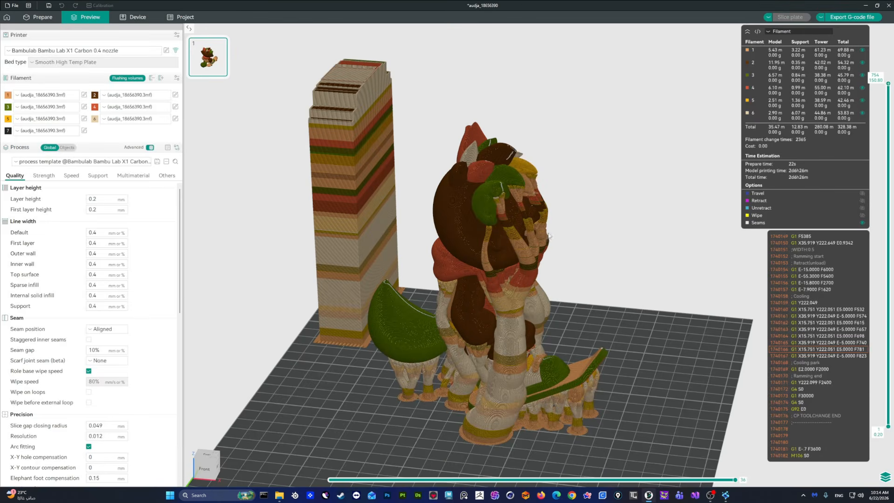
# - Switch back to Audja and review the list of detected slicers without changing the OrcaSlicer choice
pyautogui.hotkey('alt', 'Tab')
pyautogui.click(760, 38)
pyautogui.click(775, 52)
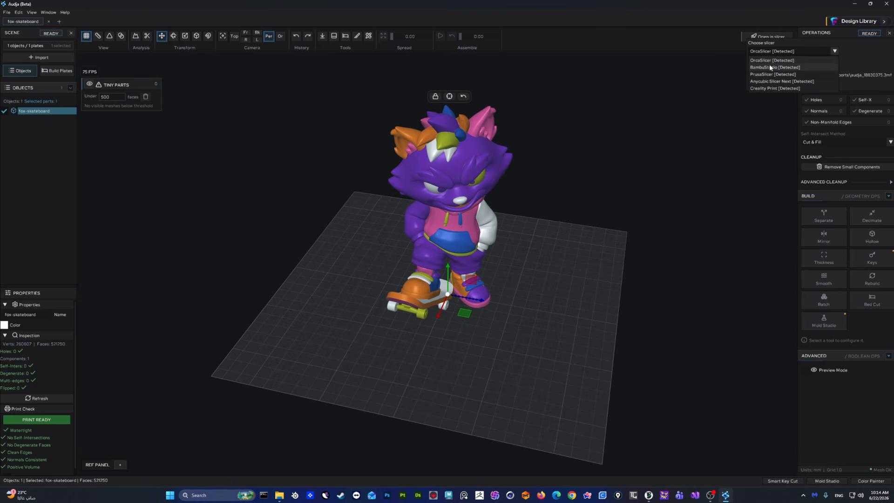
pyautogui.click(573, 224)
pyautogui.moveTo(560, 284); pyautogui.dragTo(564, 308, button='middle')
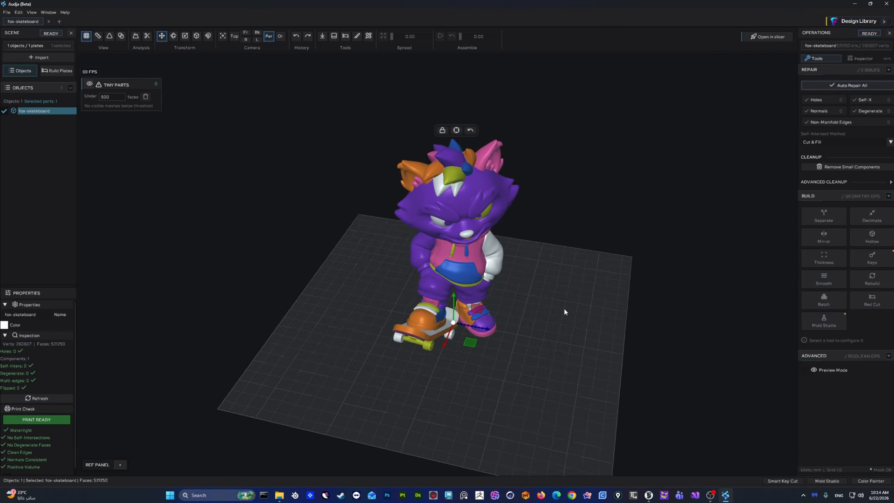
pyautogui.scroll(6, 455, 221)
# - Open the Color Painter and collapse its Auto-Paint and Export sections
pyautogui.click(875, 481)
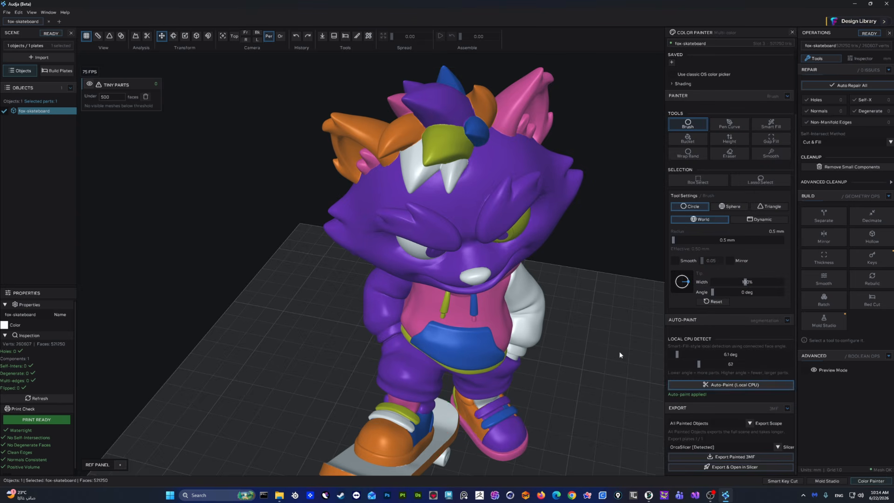
pyautogui.moveTo(522, 321); pyautogui.dragTo(517, 270, button='middle')
pyautogui.click(785, 320)
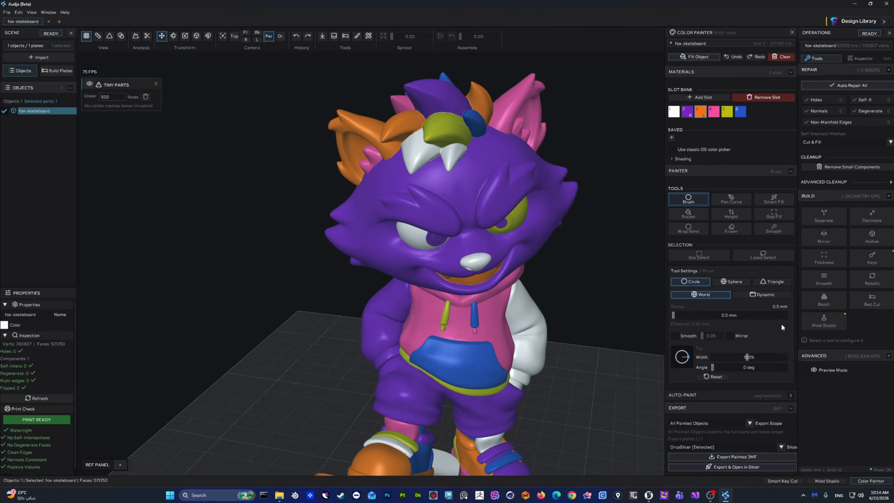
pyautogui.click(787, 408)
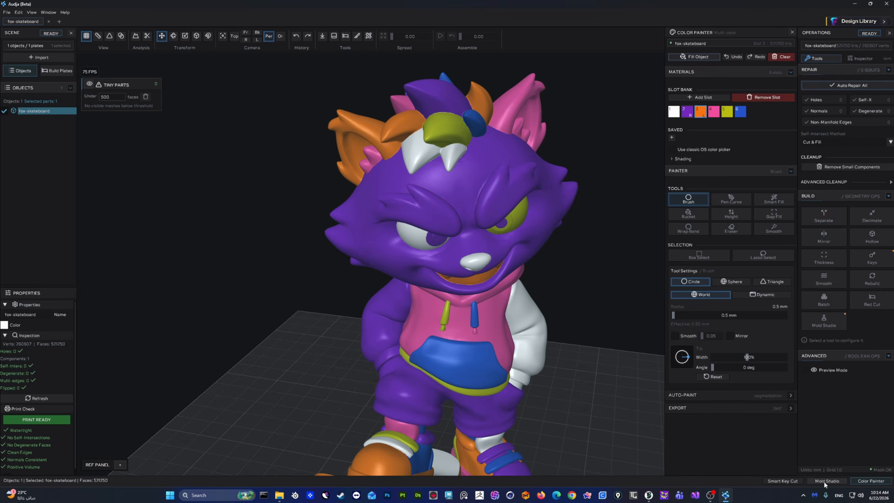
pyautogui.scroll(-1, 496, 248)
pyautogui.moveTo(554, 286); pyautogui.dragTo(551, 256, button='middle')
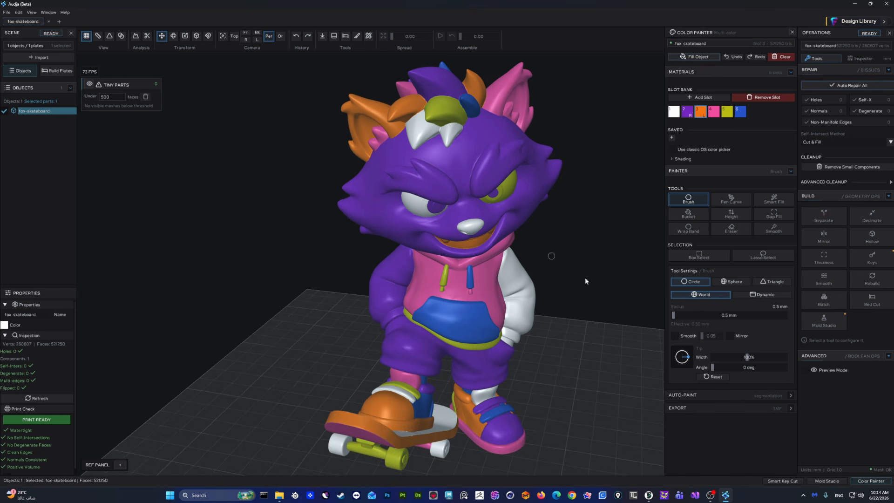
# - Review Mold Studio's enlarged 2D fill preview and Advanced Mold settings for the fox, and close it
pyautogui.click(826, 481)
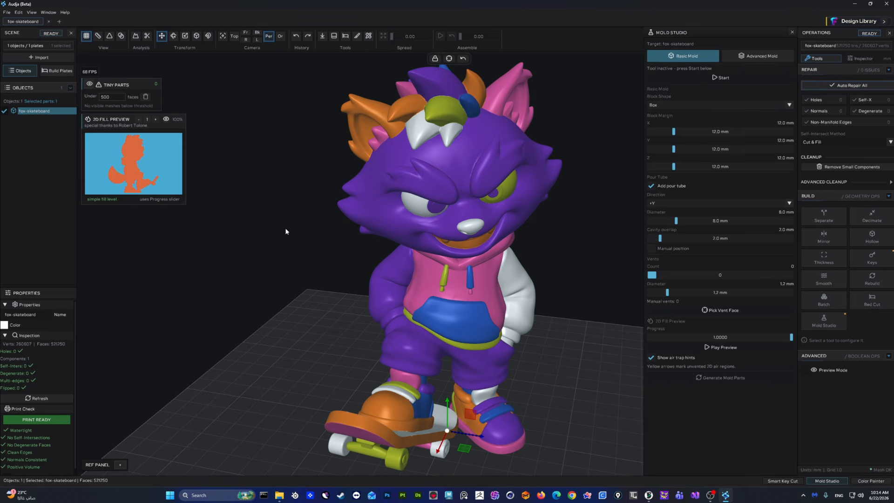
pyautogui.moveTo(187, 205); pyautogui.dragTo(281, 230)
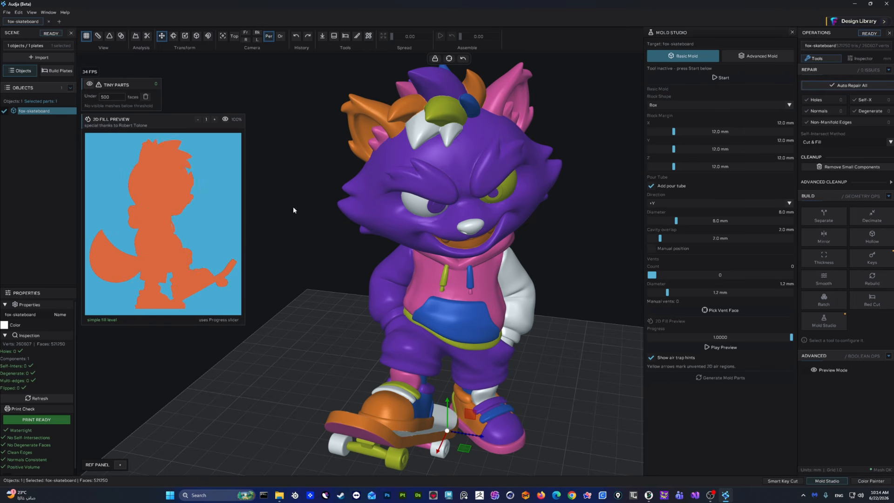
pyautogui.scroll(6, 501, 225)
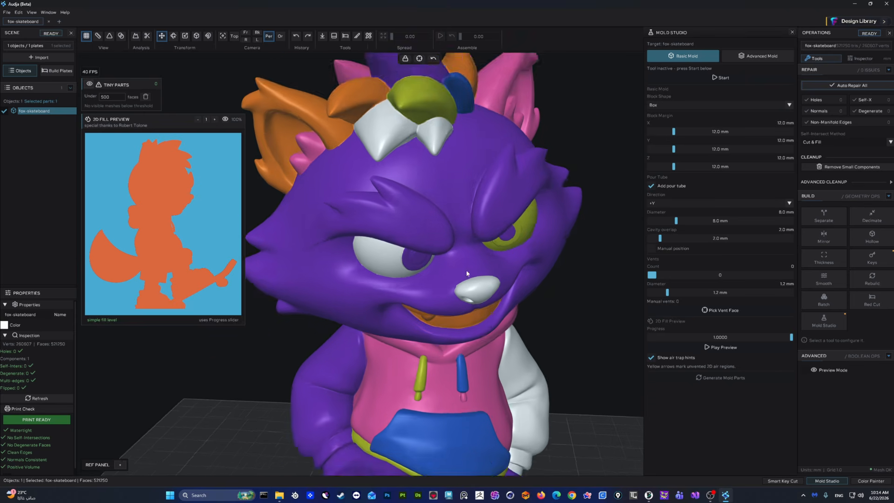
pyautogui.click(750, 56)
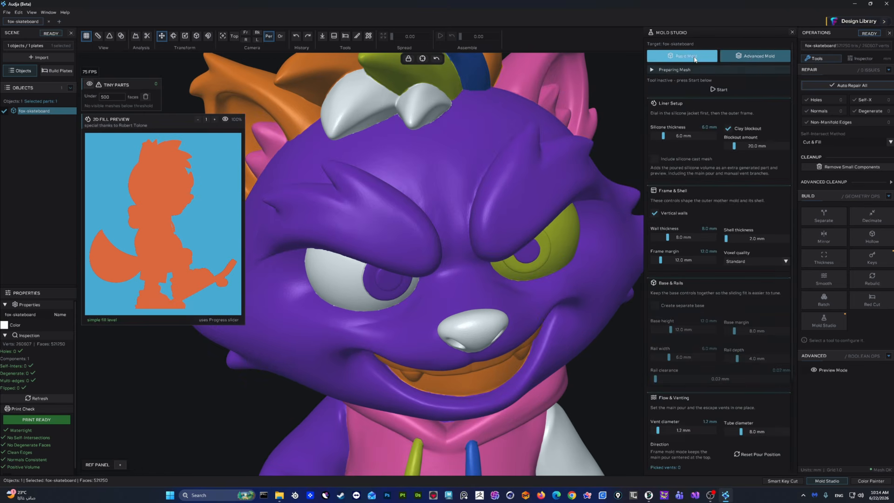
pyautogui.click(792, 32)
pyautogui.scroll(-6, 552, 152)
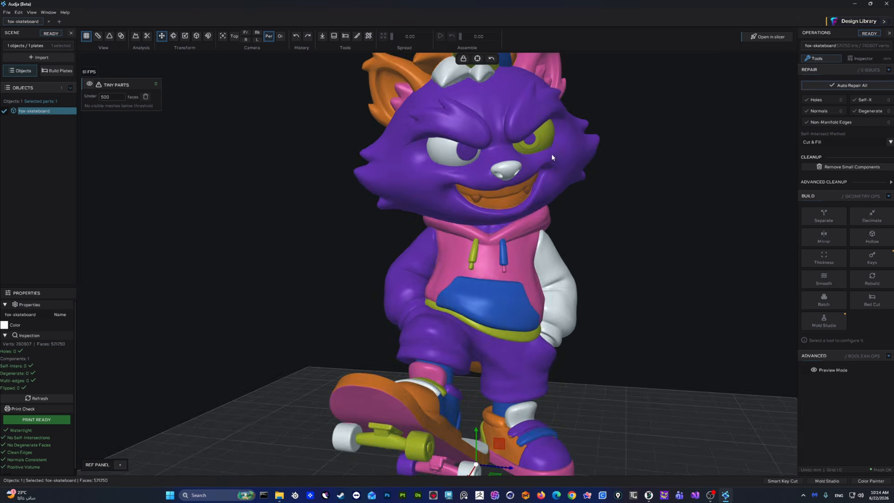
pyautogui.moveTo(555, 190); pyautogui.dragTo(539, 195, button='middle')
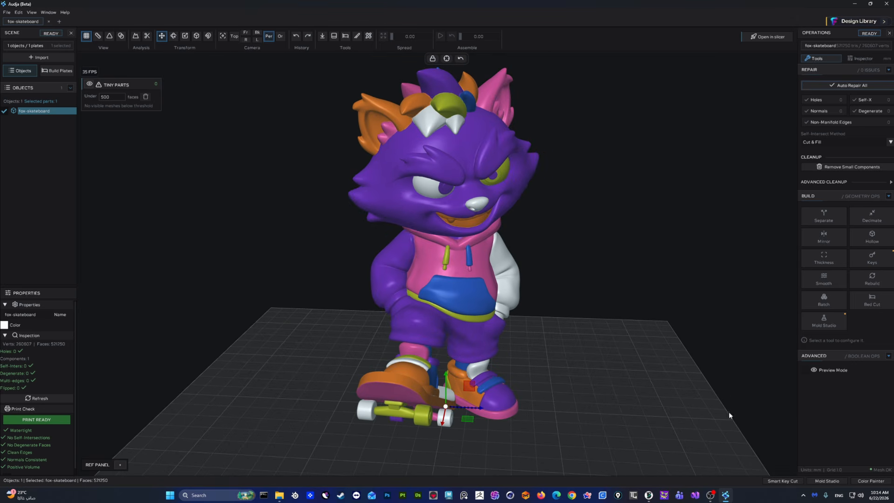